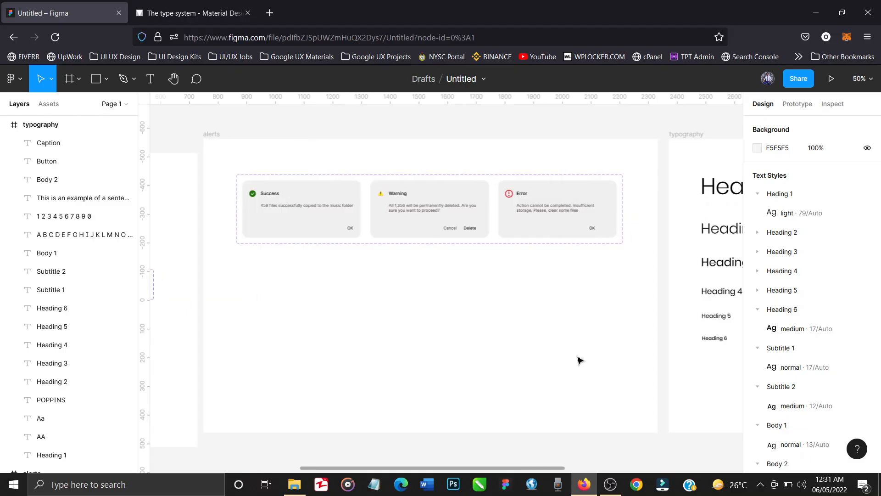
pyautogui.hscroll(6, 579, 361)
pyautogui.hscroll(10, 579, 360)
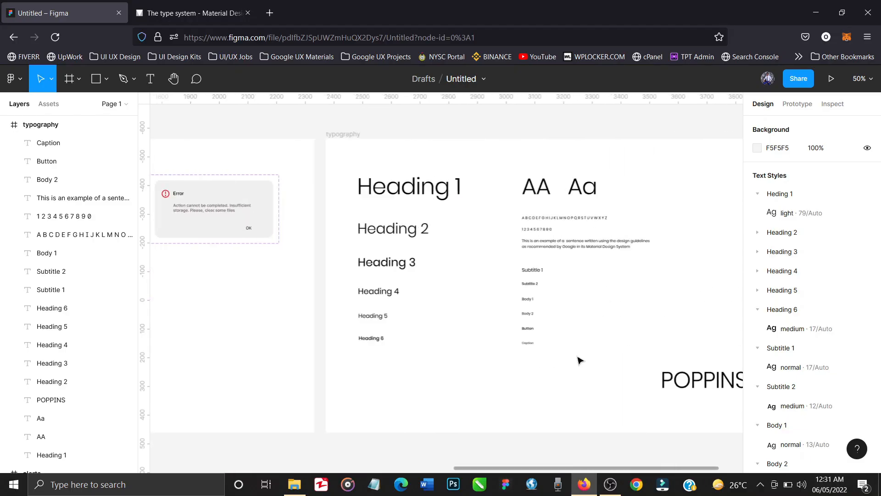
pyautogui.hscroll(-11, 579, 361)
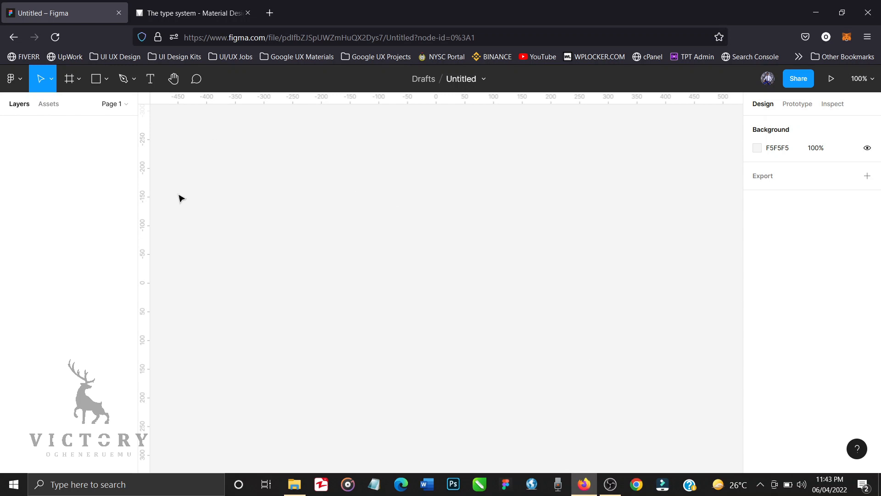
# Step: Create a Desktop frame of 1440 × 1024 and rename it spacers
pyautogui.press('f')
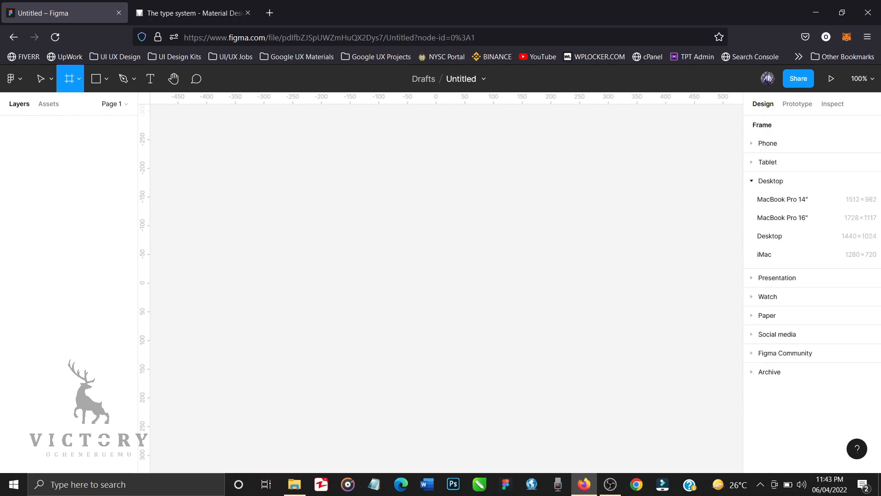
pyautogui.click(782, 236)
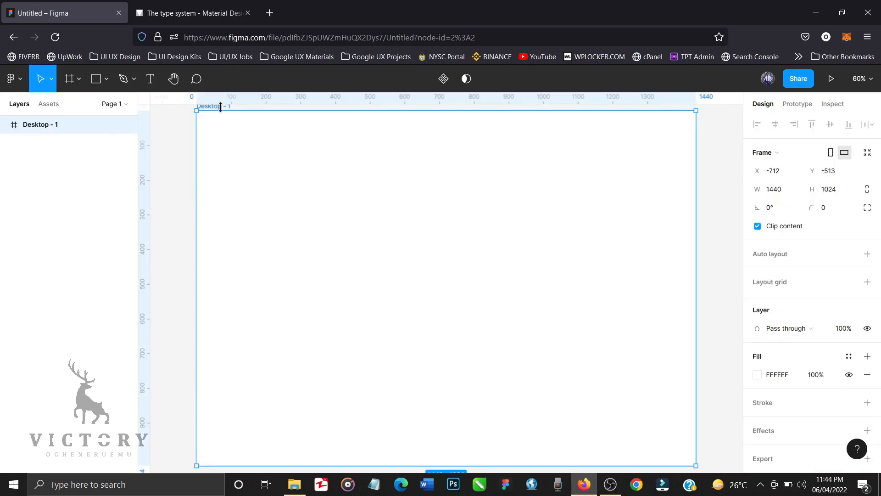
pyautogui.doubleClick(220, 127)
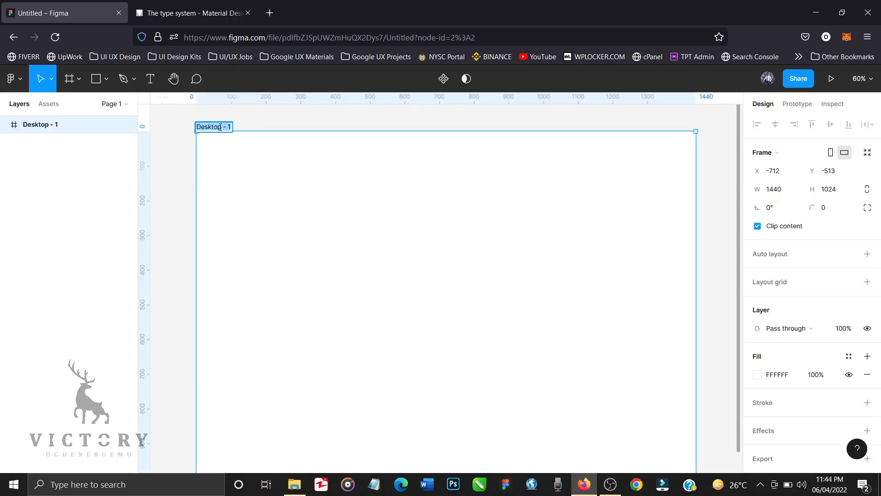
pyautogui.write('spacers')
pyautogui.press('Return')
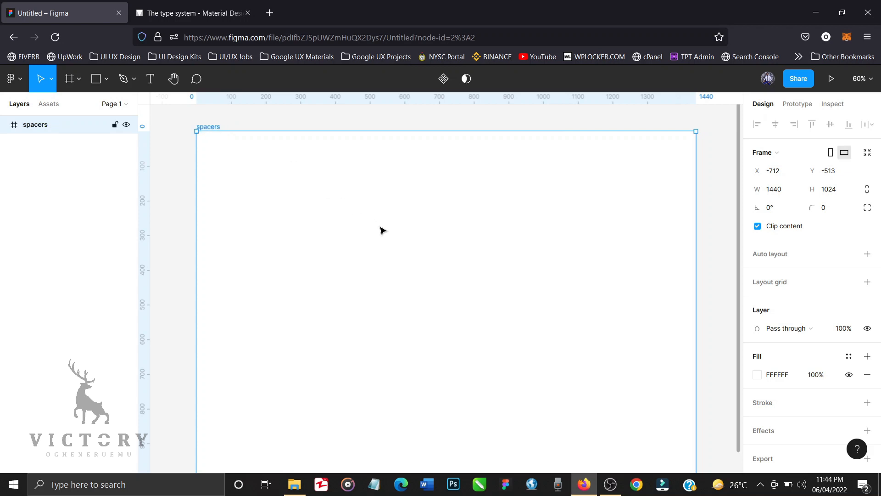
# Step: Set the canvas zoom to 35%, bring the whole spacers frame into view and clear the selection
pyautogui.hotkey('shift', '1')
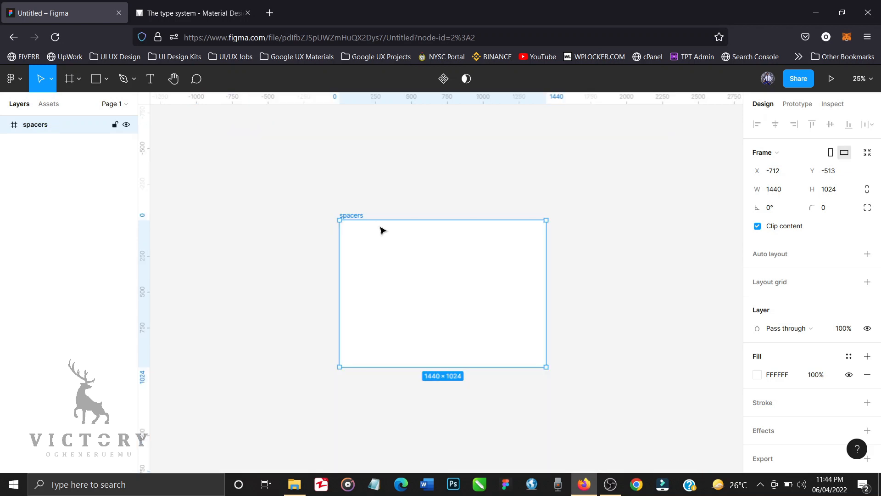
pyautogui.click(862, 79)
pyautogui.write('30')
pyautogui.press('Return')
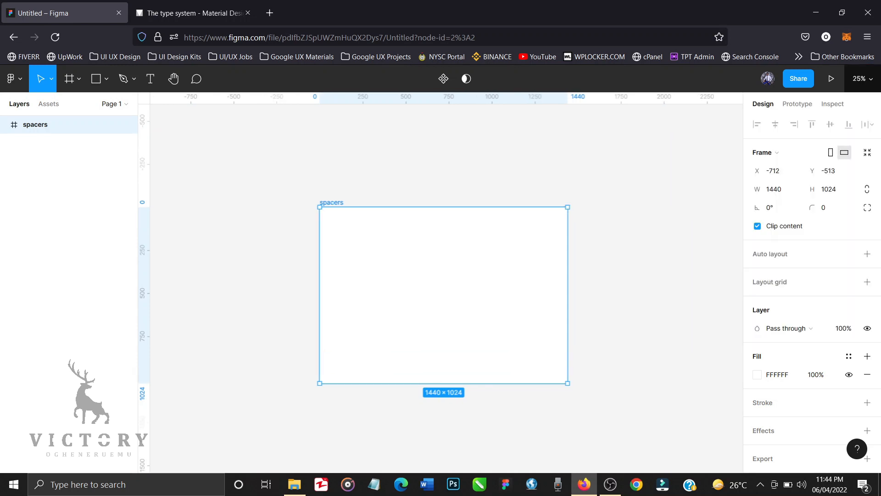
pyautogui.click(858, 79)
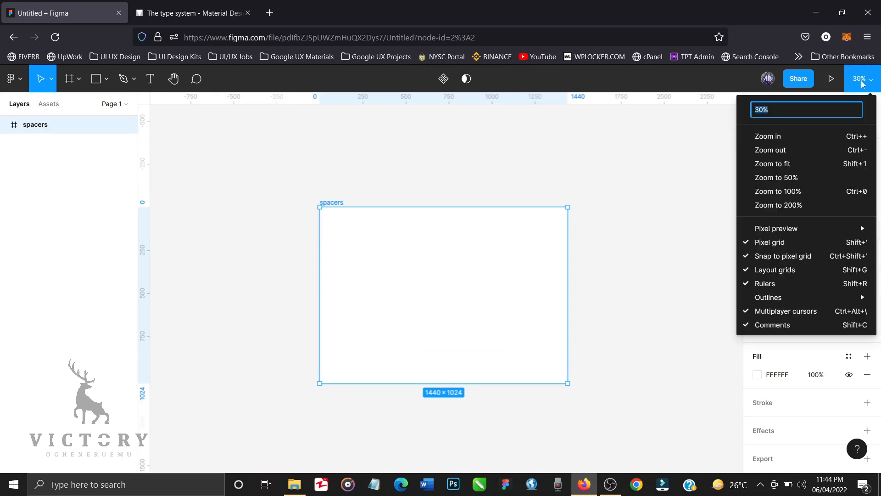
pyautogui.write('35')
pyautogui.press('Return')
pyautogui.hscroll(1, 730, 189)
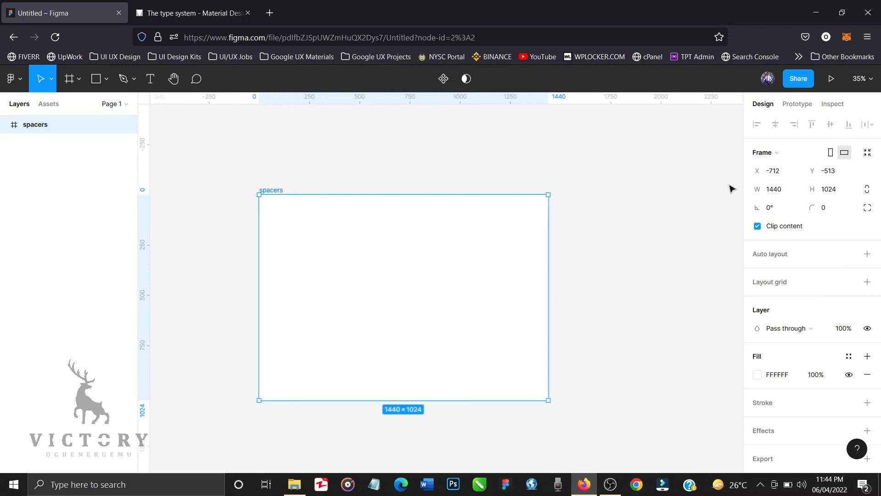
pyautogui.scroll(-1, 541, 282)
pyautogui.hscroll(2, 541, 282)
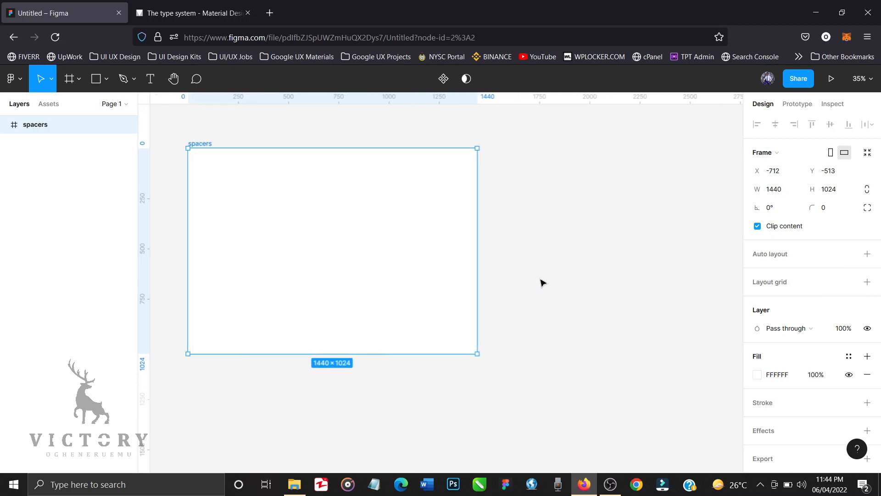
pyautogui.click(556, 274)
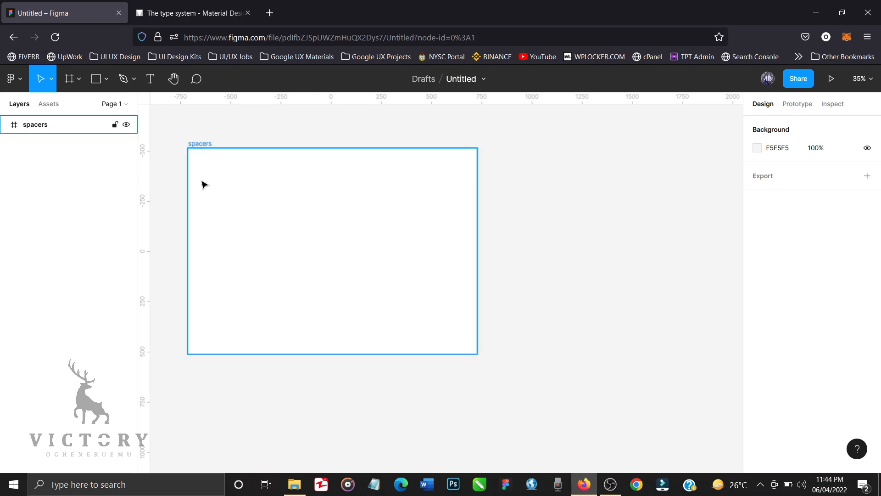
pyautogui.click(96, 80)
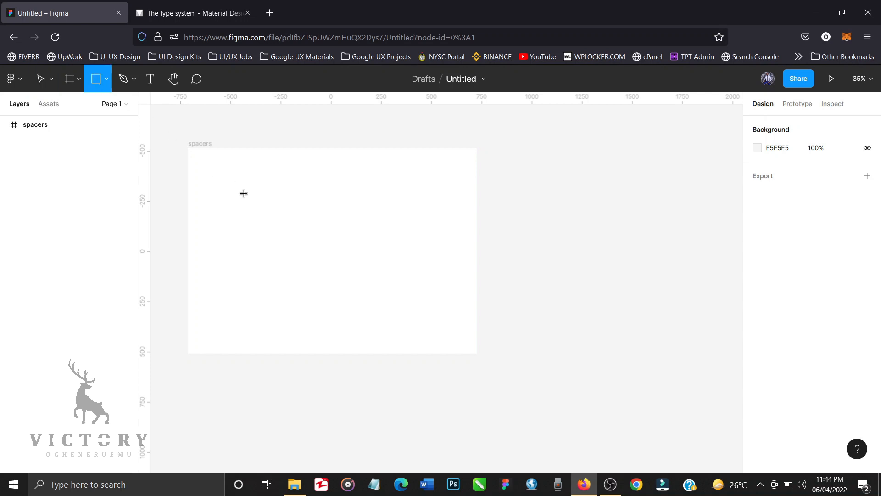
pyautogui.moveTo(246, 196); pyautogui.dragTo(288, 204)
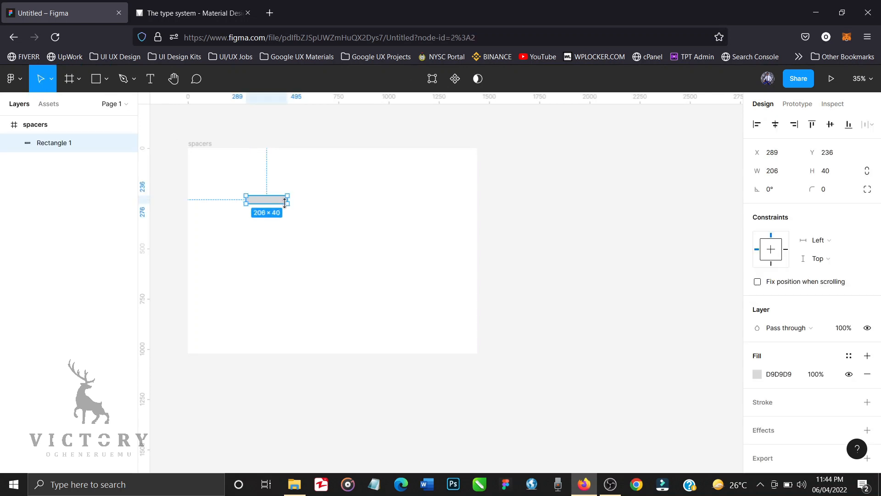
pyautogui.press('Delete')
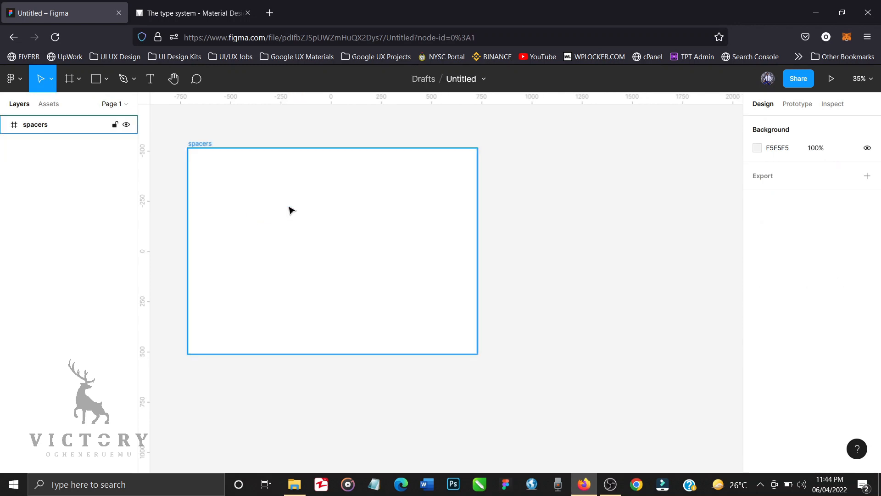
# Step: Draw a small square in the spacers frame and size it to 4 × 4 with its proportions constrained
pyautogui.click(98, 81)
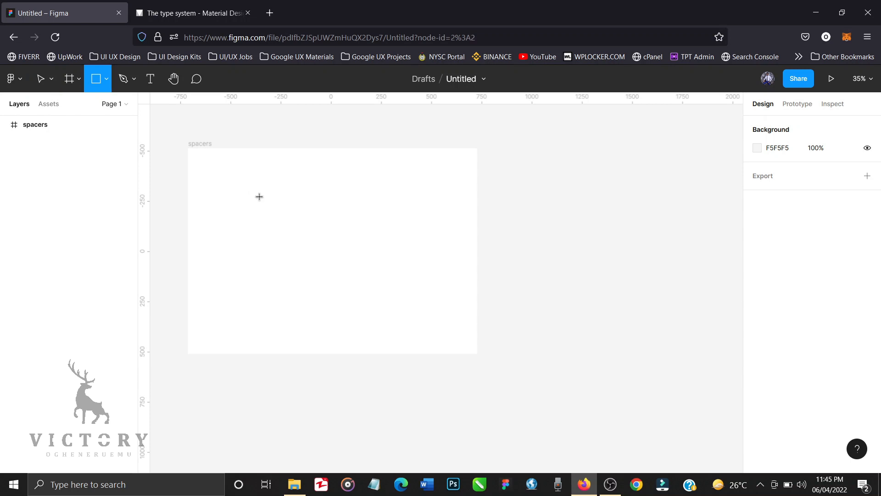
pyautogui.moveTo(256, 194); pyautogui.dragTo(266, 204)
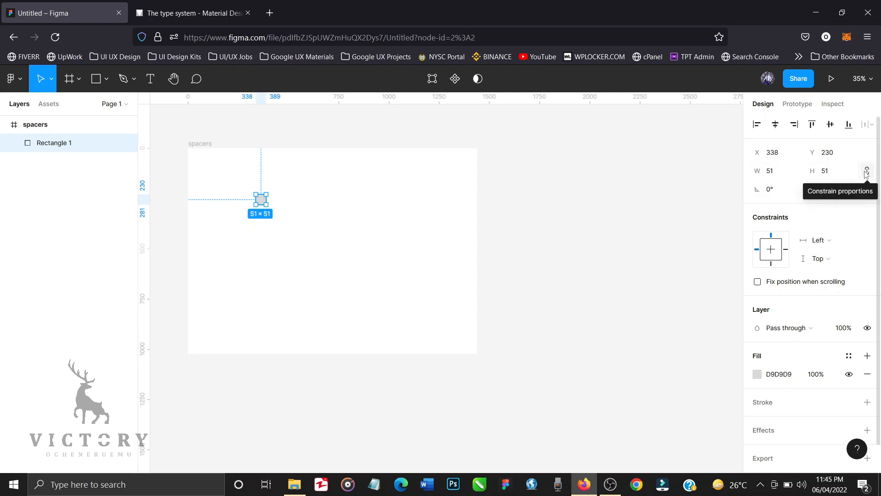
pyautogui.click(782, 173)
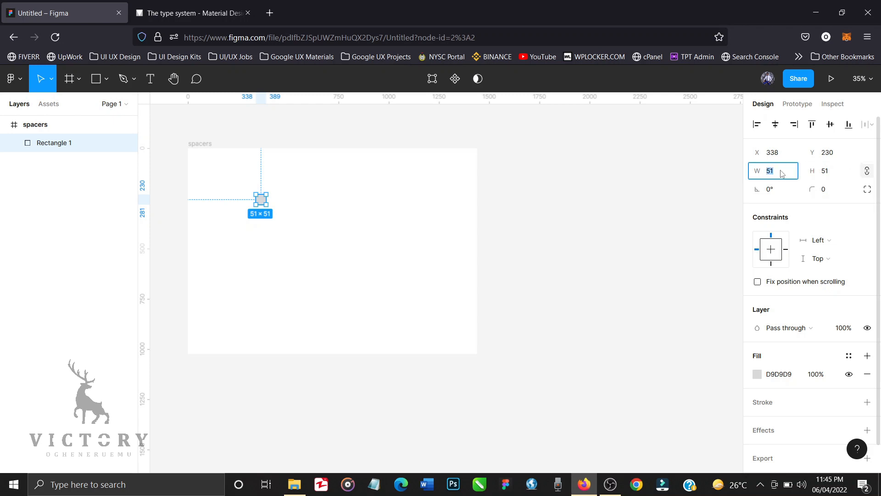
pyautogui.write('4')
pyautogui.press('Return')
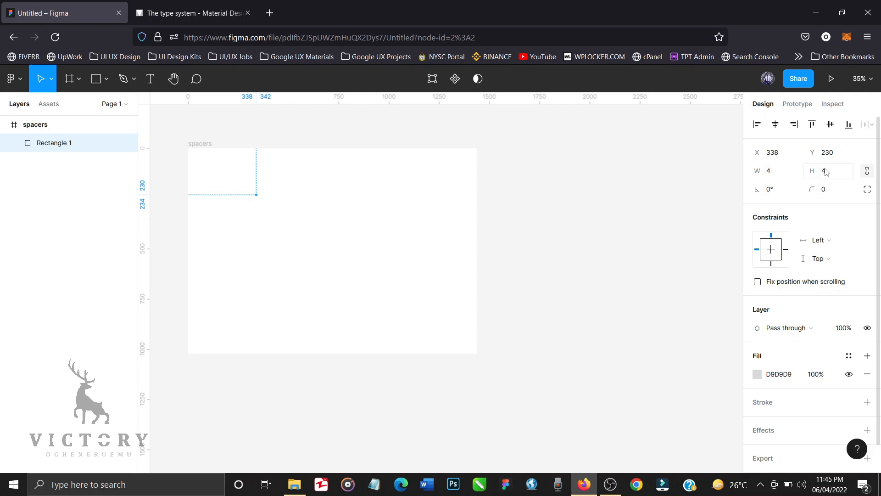
# Step: Move the 4 × 4 square near the frame's upper-left corner, to about X 154, Y 70
pyautogui.keyDown('ctrl'); pyautogui.scroll(3, 379, 225); pyautogui.keyUp('ctrl')
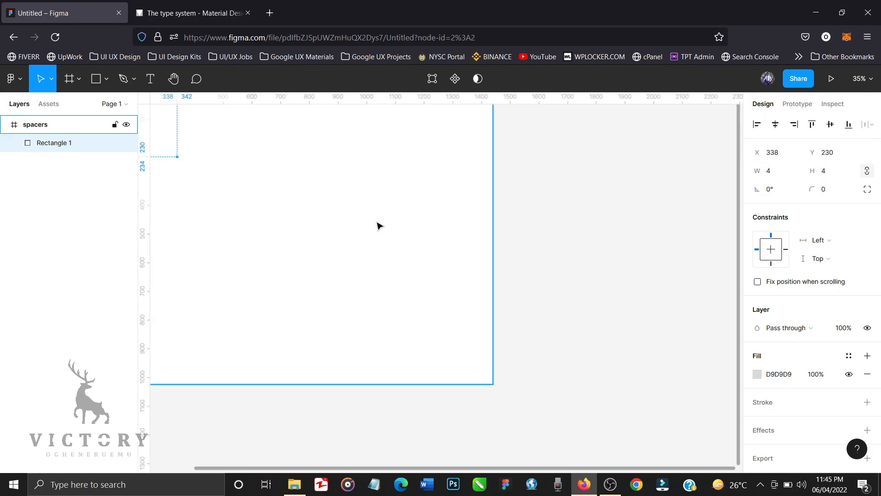
pyautogui.hscroll(-3, 377, 223)
pyautogui.scroll(1, 377, 223)
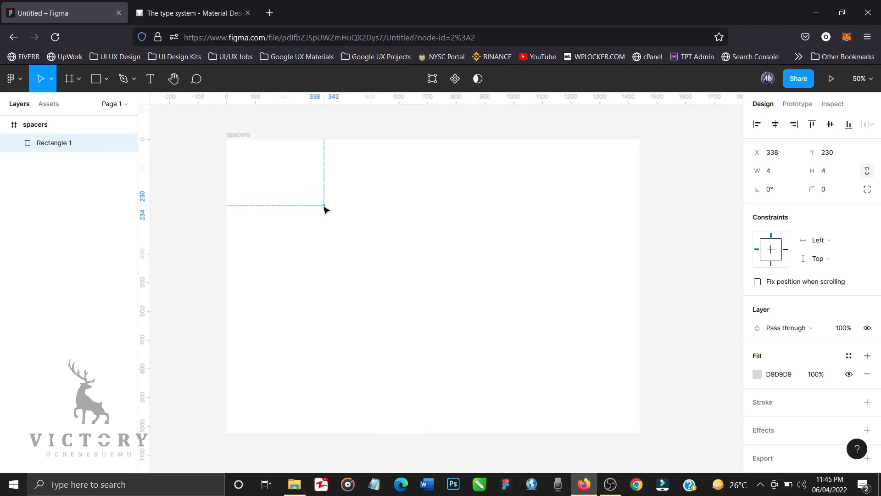
pyautogui.moveTo(324, 206); pyautogui.dragTo(271, 160)
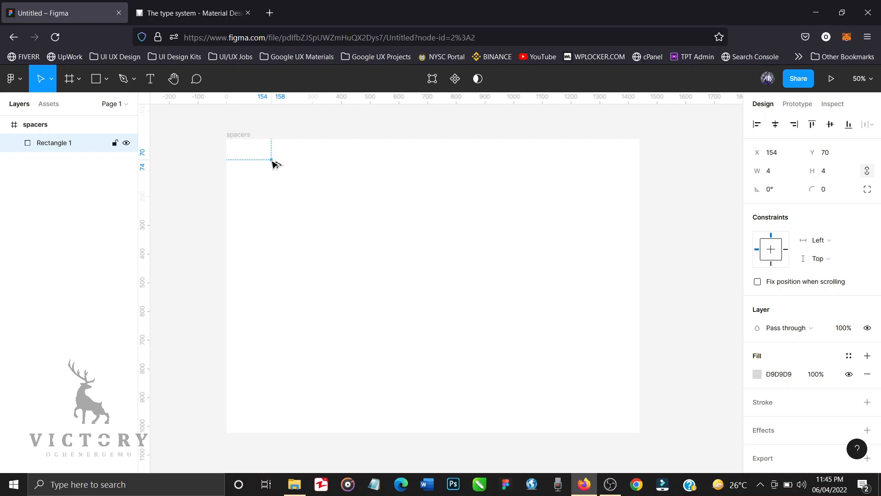
# Step: Copy the square about 48 px downward and repeat the duplication nine times to build a column of 11 squares
pyautogui.moveTo(272, 161); pyautogui.dragTo(273, 175)
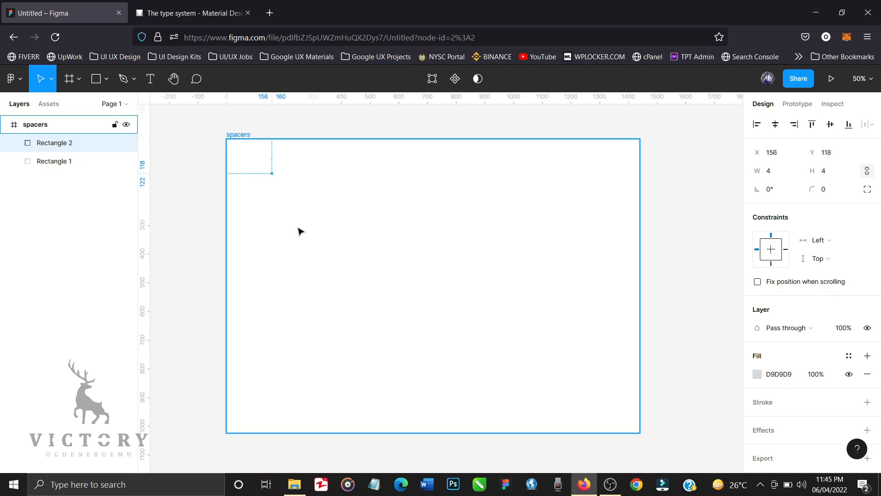
pyautogui.hotkey('ctrl', 'd')
pyautogui.hotkey('ctrl', 'd')
pyautogui.hotkey('ctrl', 'd')
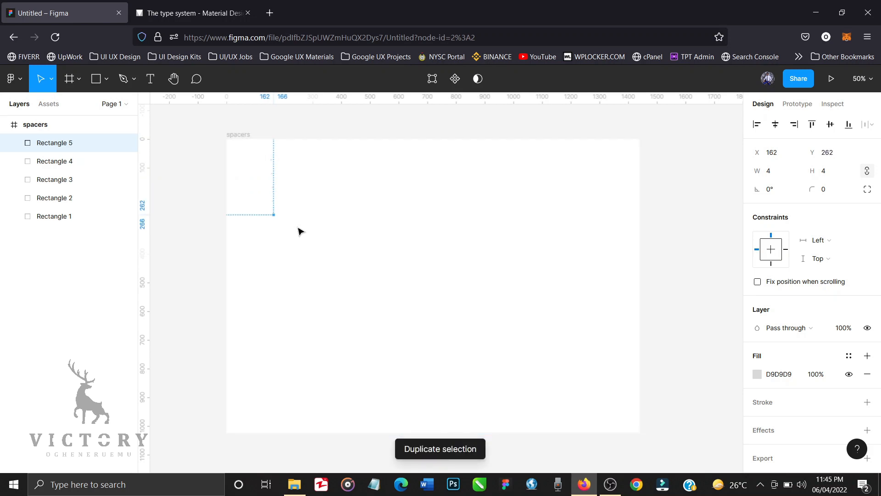
pyautogui.hotkey('ctrl', 'd')
pyautogui.hotkey('ctrl', 'd')
pyautogui.hotkey('ctrl', 'd')
pyautogui.hotkey('ctrl', 'd')
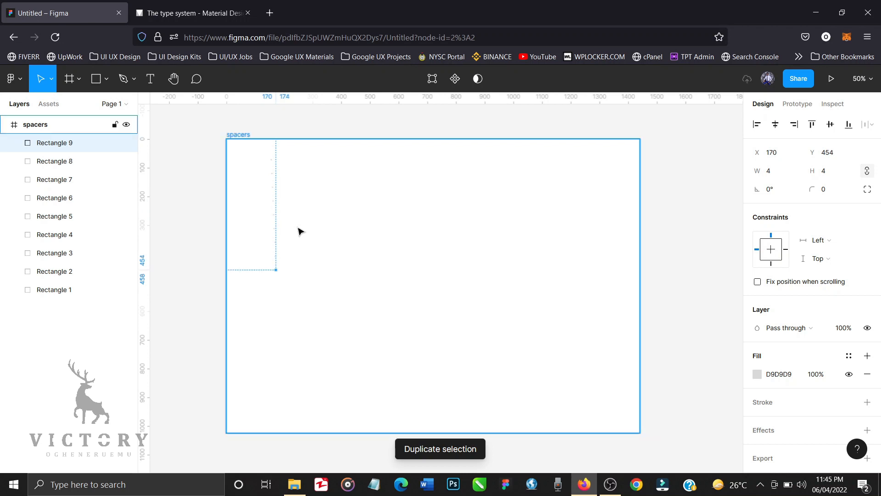
pyautogui.hotkey('ctrl', 'd')
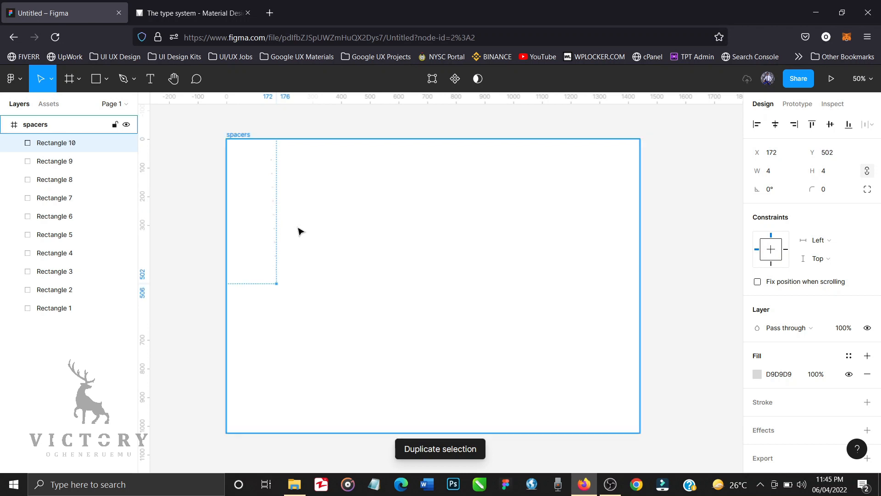
pyautogui.hotkey('ctrl', 'd')
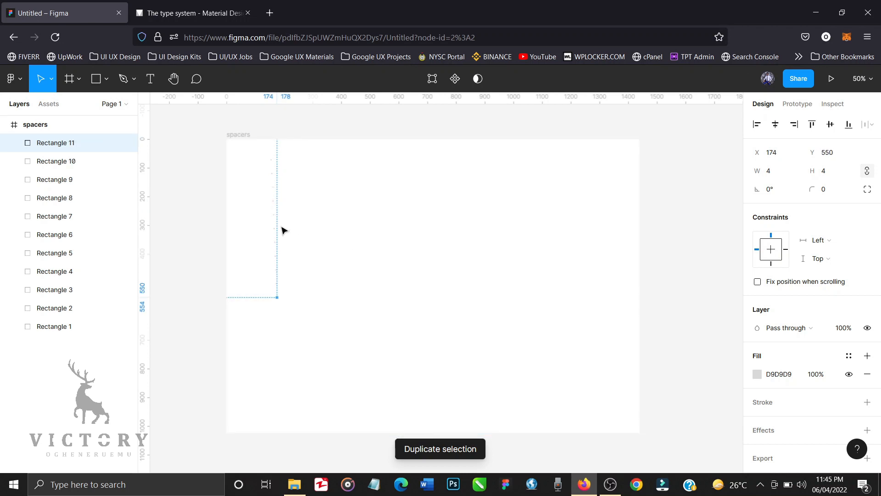
# Step: Enlarge the second square from the top of the column to 8 × 8, keeping its proportions constrained
pyautogui.hotkey('shift', '0')
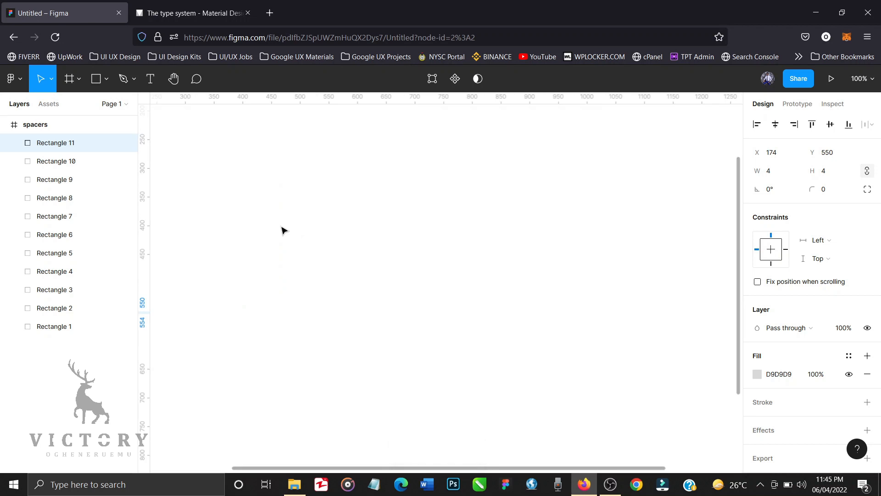
pyautogui.hscroll(-5, 282, 230)
pyautogui.scroll(3, 282, 230)
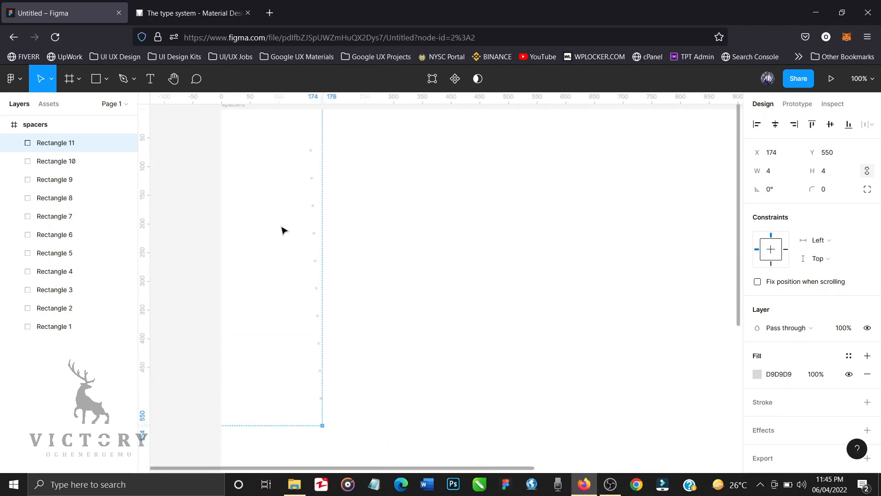
pyautogui.scroll(1, 282, 230)
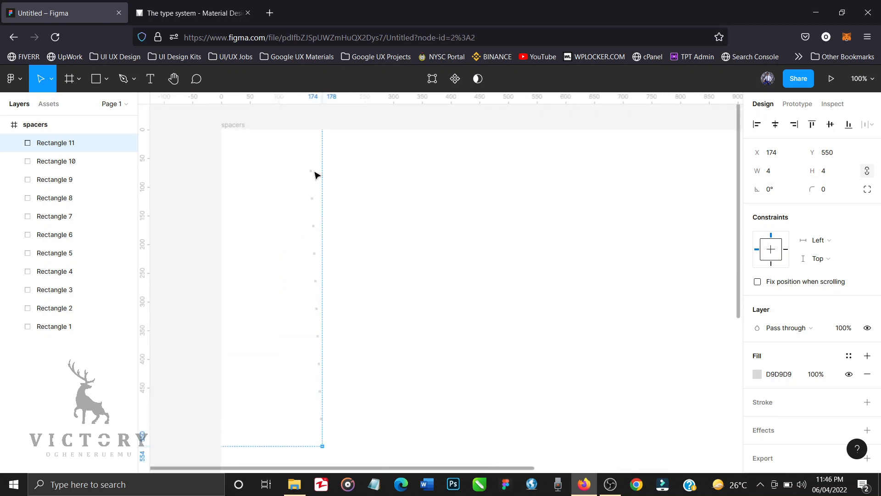
pyautogui.hotkey('ctrl', '+')
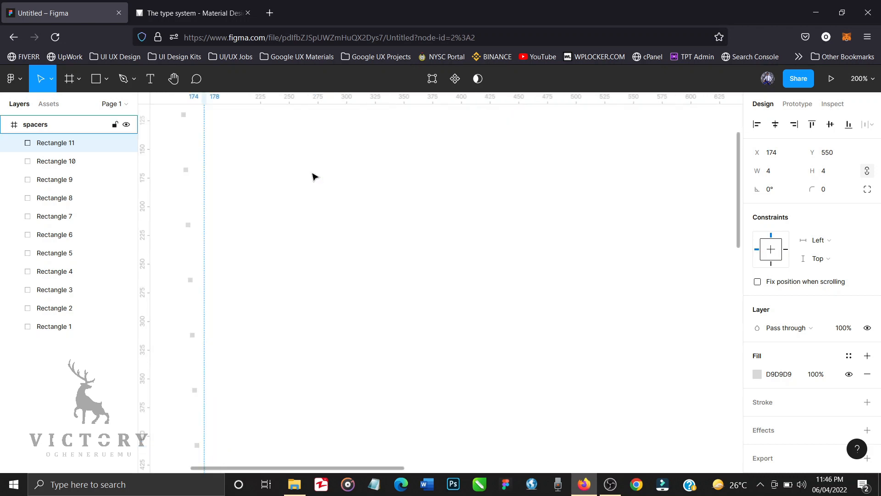
pyautogui.hscroll(-2, 315, 177)
pyautogui.scroll(2, 314, 177)
pyautogui.scroll(2, 315, 177)
pyautogui.hscroll(-2, 315, 177)
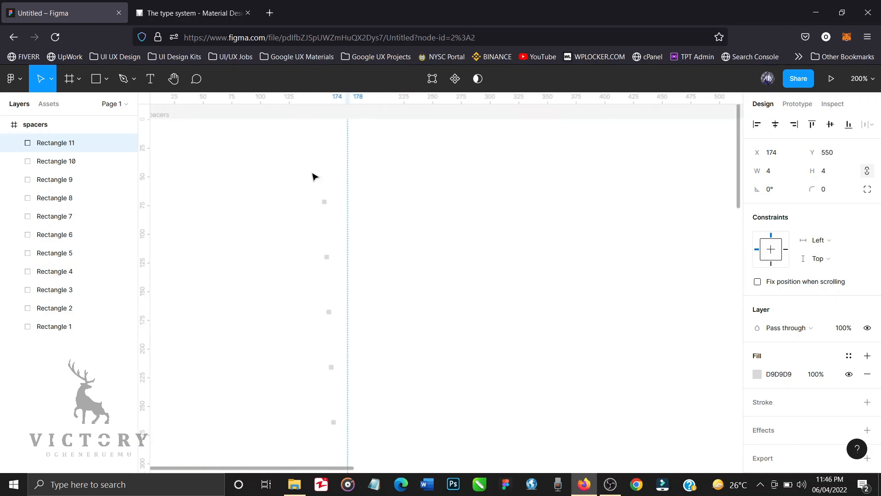
pyautogui.click(325, 202)
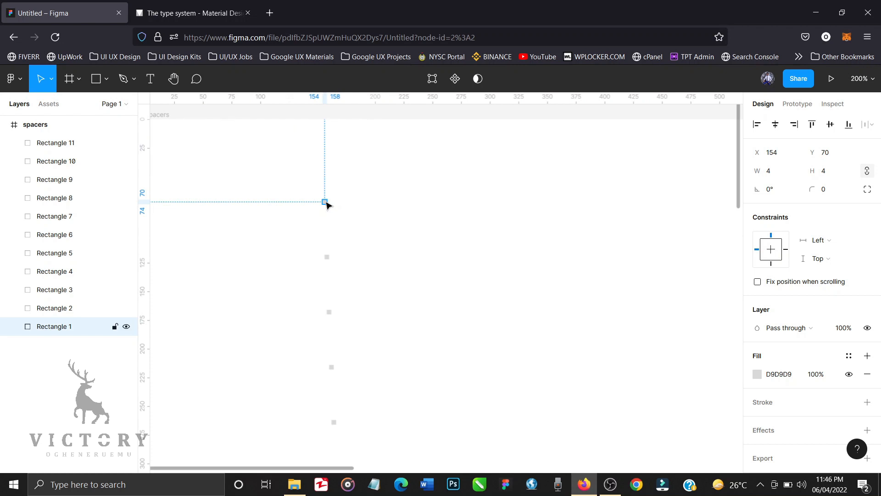
pyautogui.click(328, 258)
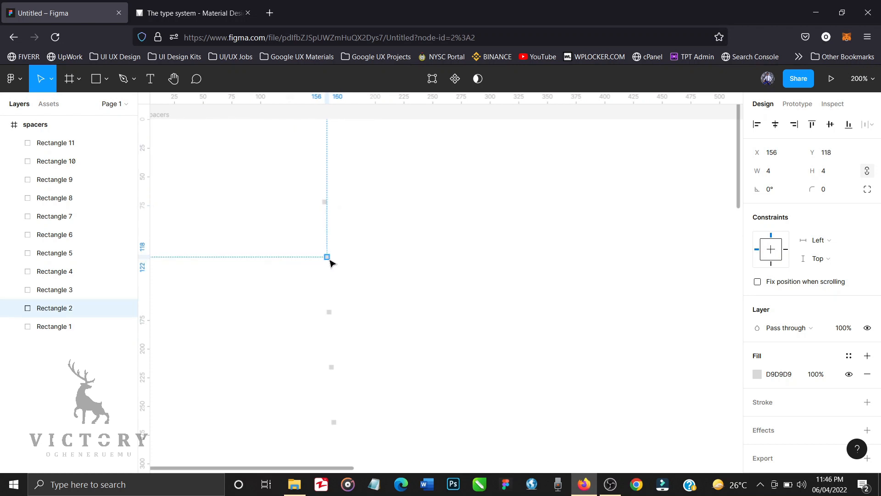
pyautogui.click(776, 178)
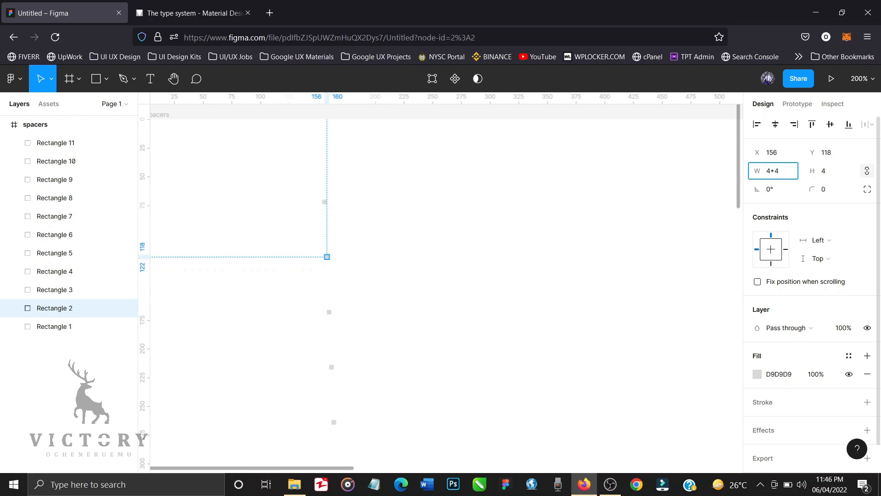
pyautogui.write('+4')
pyautogui.press('Return')
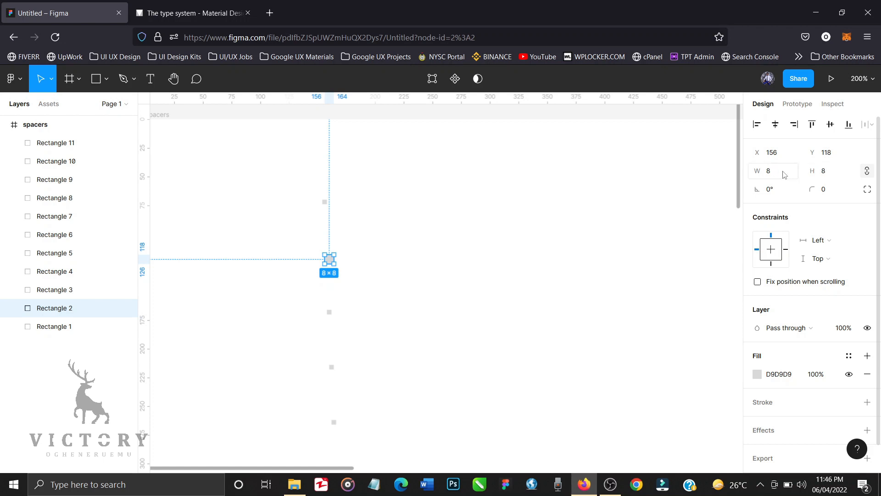
# Step: Enlarge the third square in the column to 12 × 12 by entering its width as 8+4
pyautogui.click(330, 312)
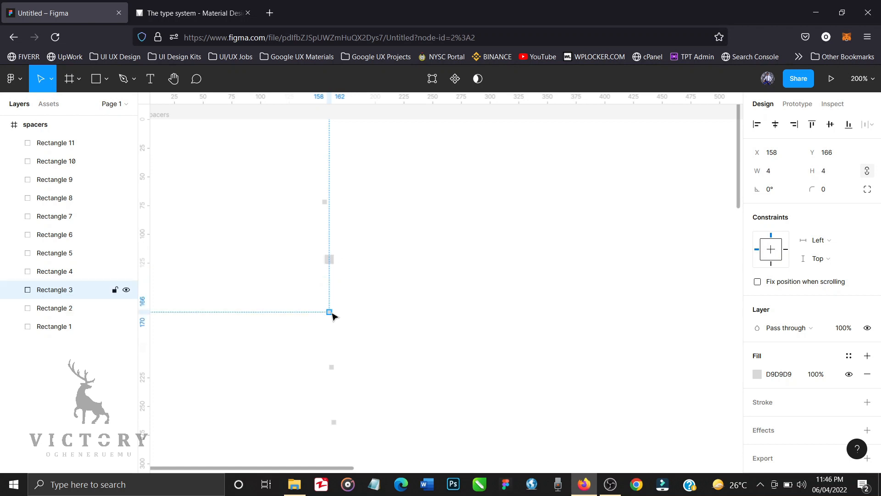
pyautogui.click(775, 175)
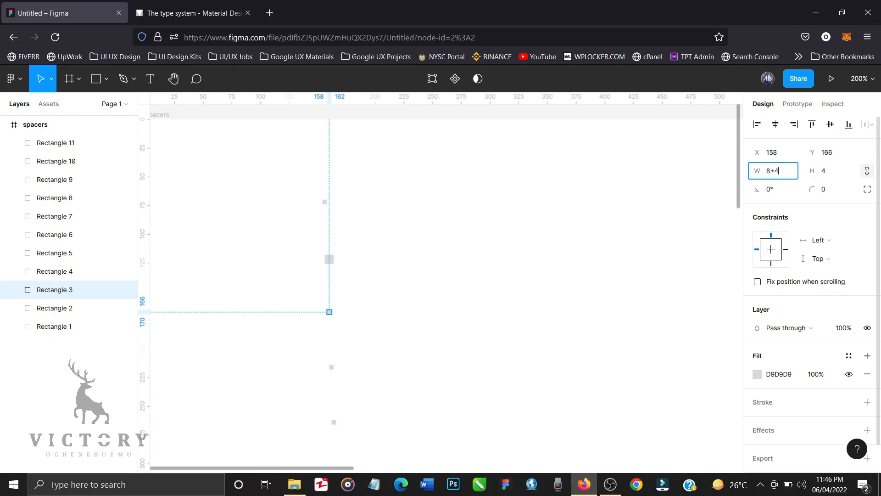
pyautogui.write('8+4')
pyautogui.press('Return')
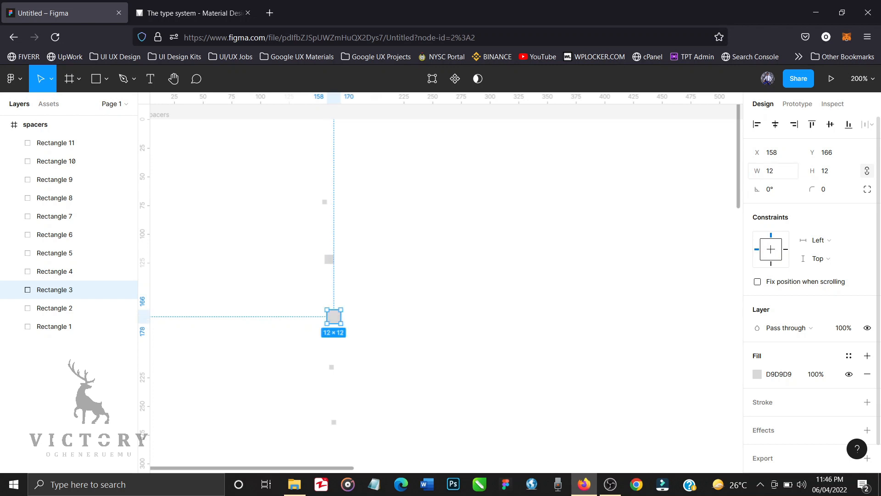
# Step: Enlarge the fourth square in the column to 16 × 16 by entering its width as 12+4
pyautogui.click(333, 367)
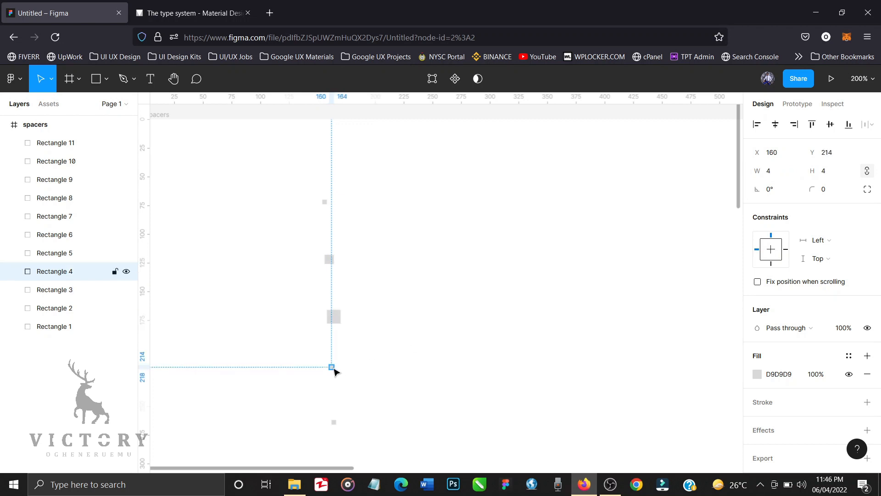
pyautogui.click(773, 171)
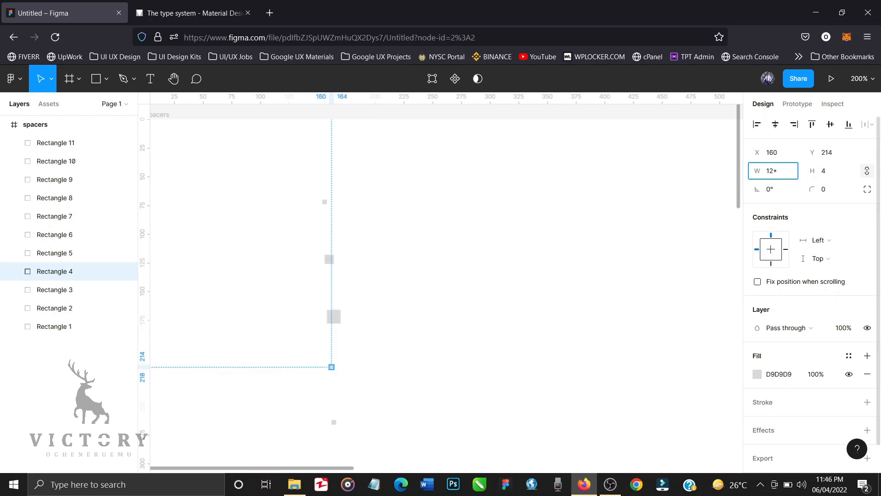
pyautogui.write('12+4')
pyautogui.press('Return')
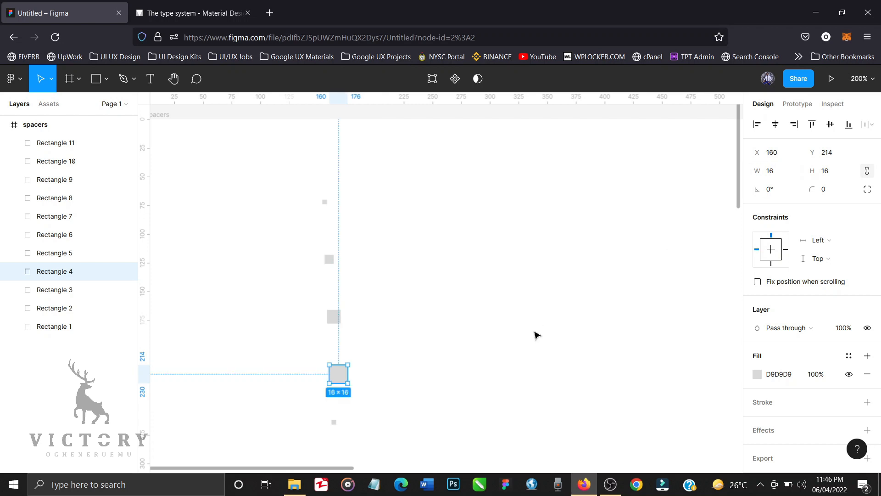
# Step: Enlarge the fifth square in the column to 20 × 20 by entering its width as 16+4
pyautogui.scroll(-3, 536, 334)
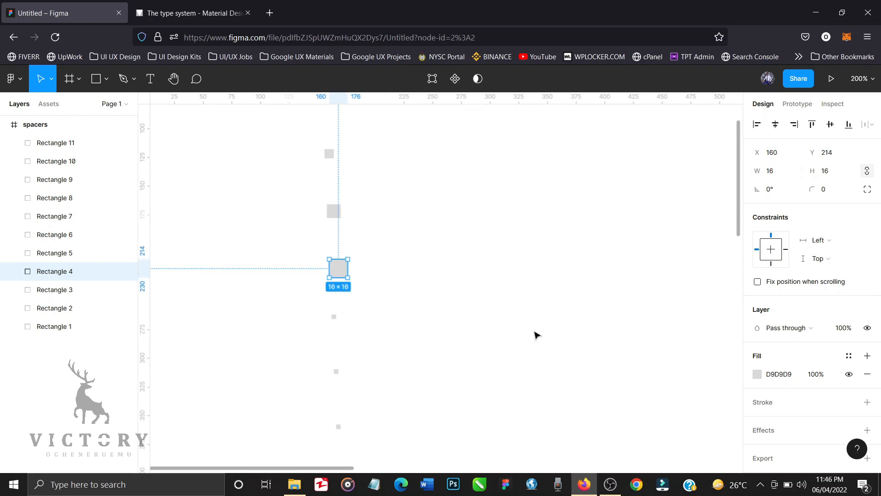
pyautogui.click(334, 318)
pyautogui.click(773, 176)
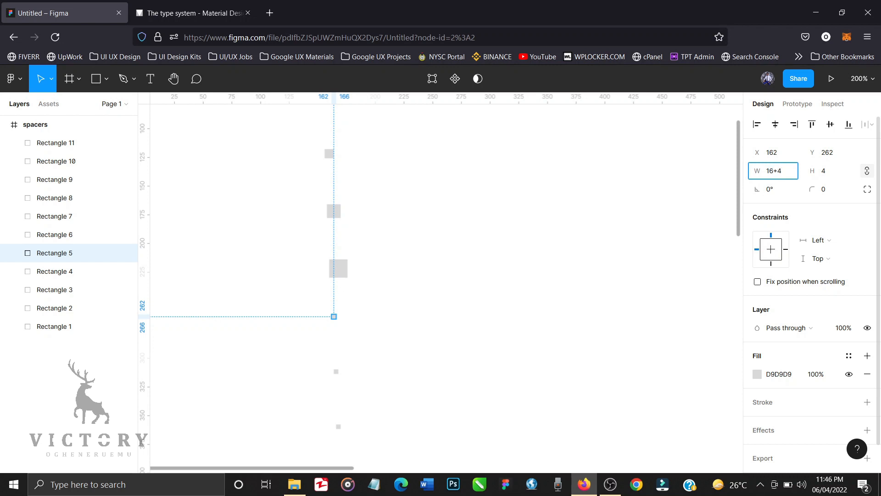
pyautogui.press('Return')
# Step: Set the width of the sixth square in the column to 24, scaling its height proportionally
pyautogui.scroll(-2, 391, 313)
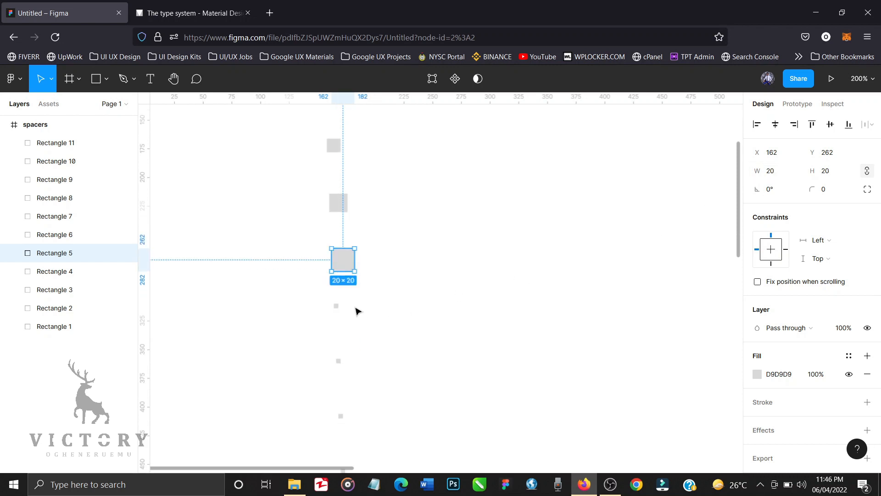
pyautogui.click(336, 306)
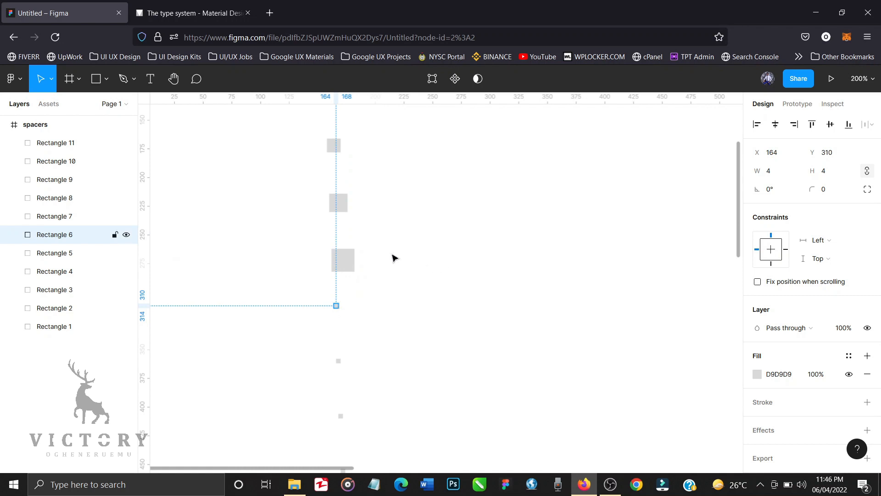
pyautogui.click(350, 257)
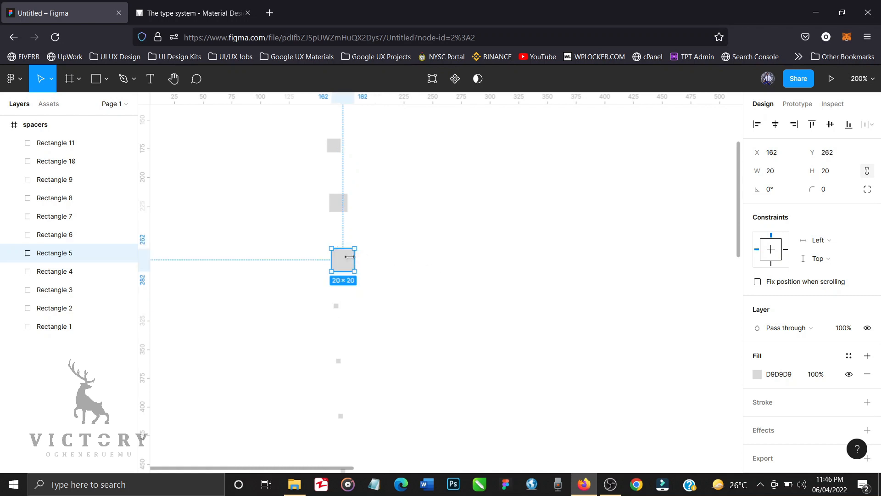
pyautogui.click(337, 306)
pyautogui.click(771, 174)
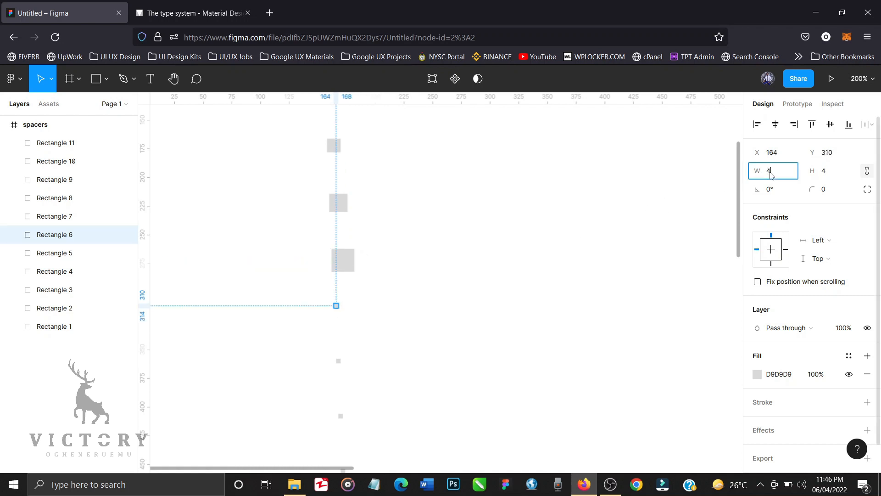
pyautogui.write('24')
pyautogui.press('Return')
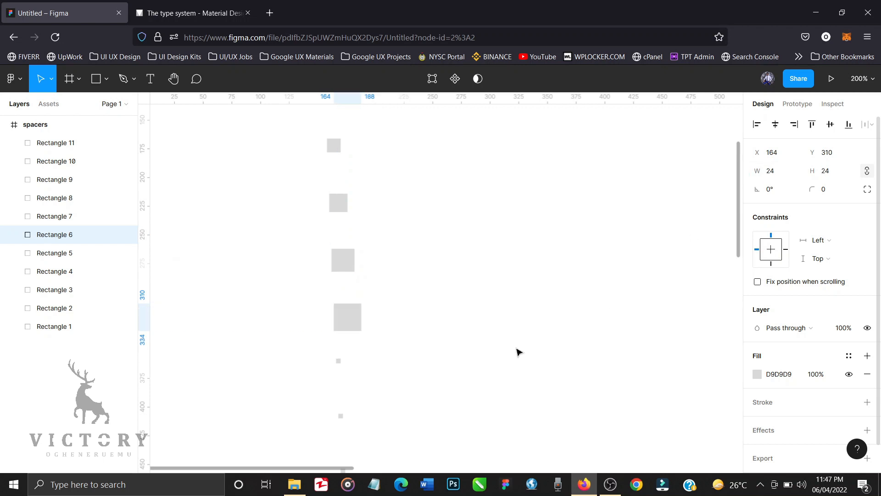
# Step: Set the width of the seventh square in the column to 28, scaling its height proportionally
pyautogui.click(338, 362)
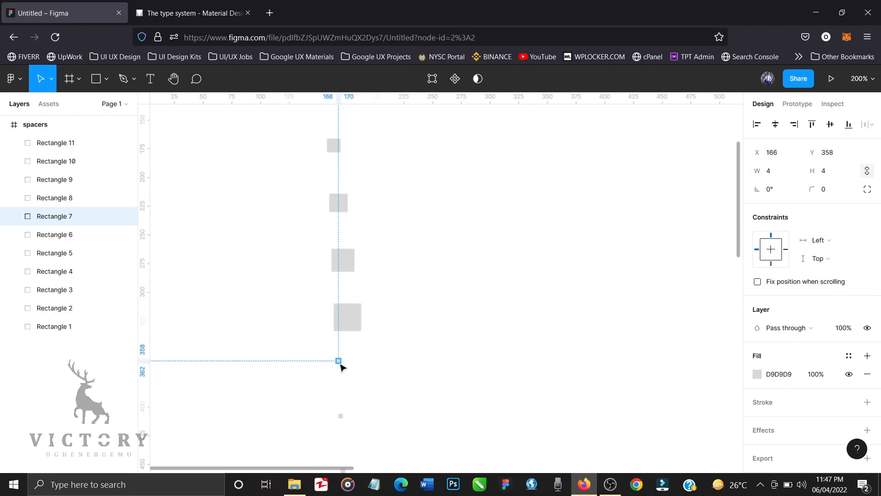
pyautogui.click(775, 179)
pyautogui.write('2')
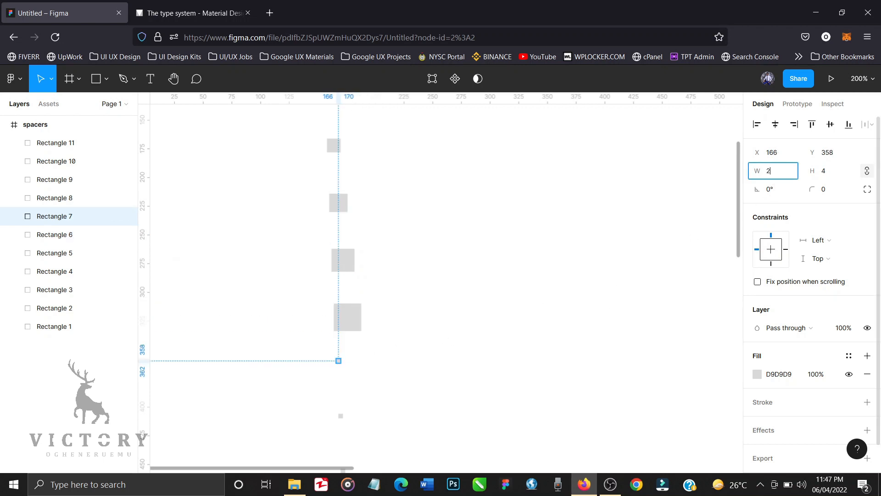
pyautogui.write('8')
pyautogui.press('Return')
# Step: Set the width of the eighth square in the column to 32, scaling its height proportionally
pyautogui.scroll(-3, 459, 317)
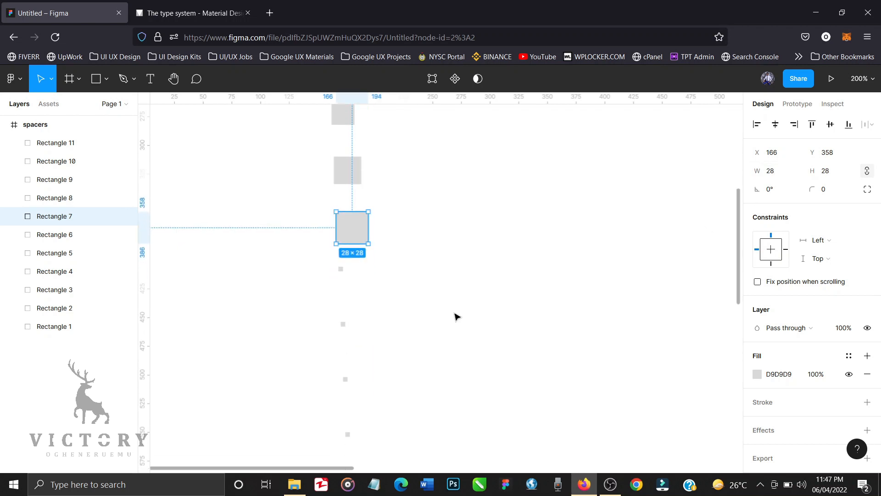
pyautogui.click(341, 269)
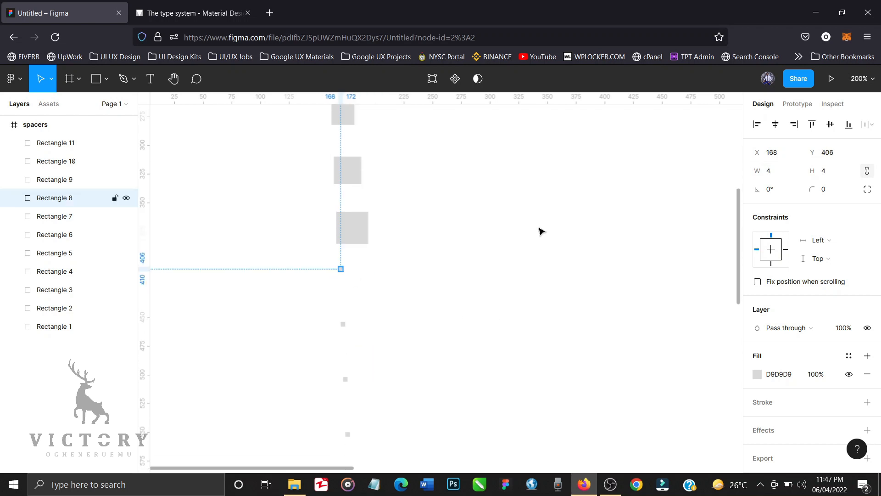
pyautogui.click(774, 178)
pyautogui.write('3')
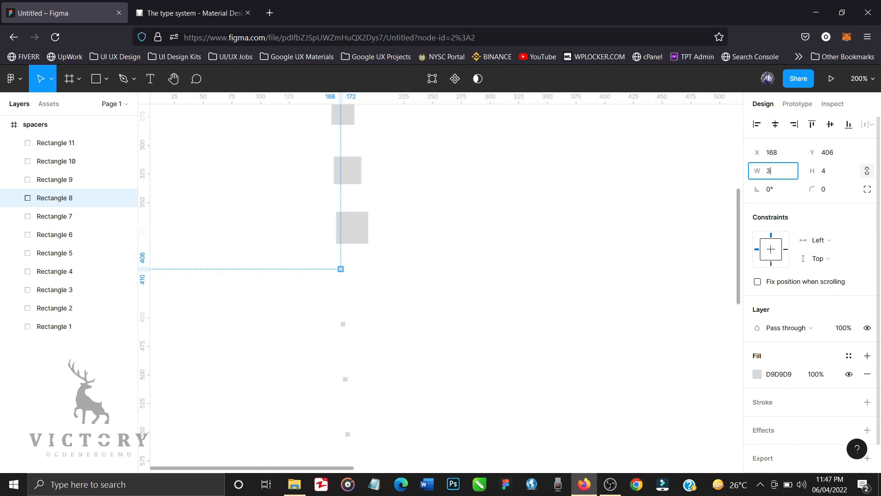
pyautogui.write('2')
pyautogui.press('Return')
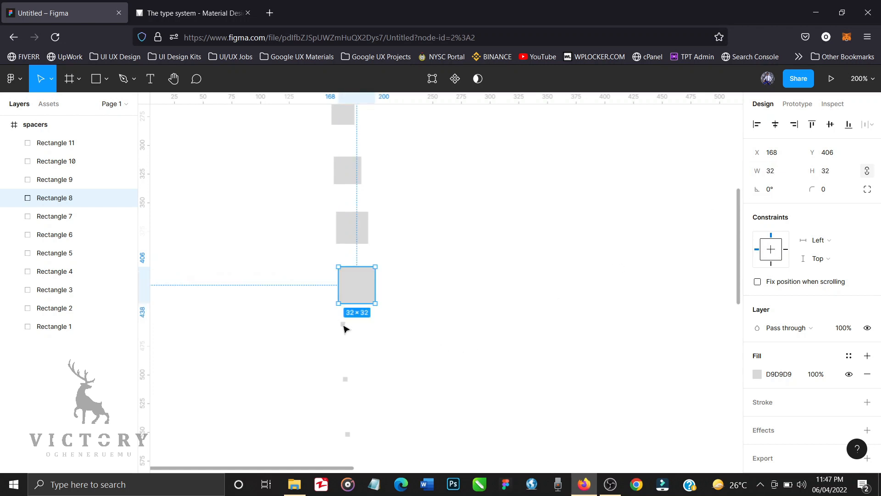
# Step: Set the width of the ninth square in the column to 36, scaling its height proportionally
pyautogui.click(343, 324)
pyautogui.click(782, 177)
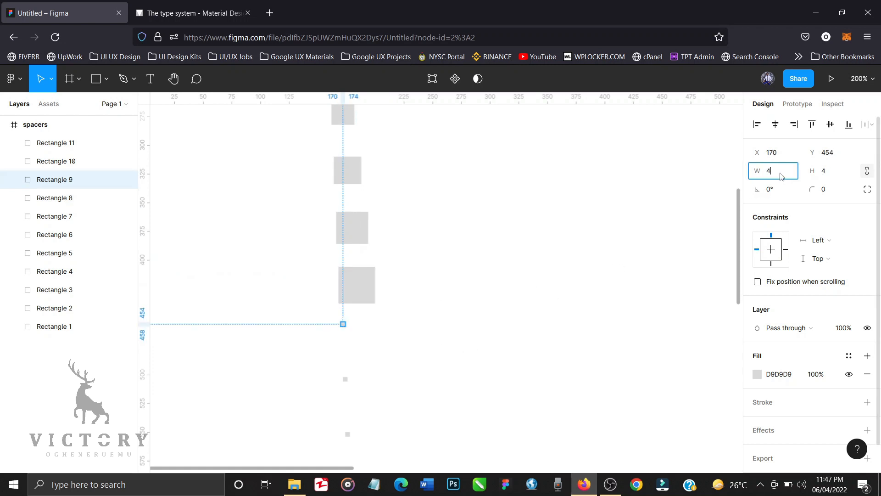
pyautogui.write('36')
pyautogui.press('Return')
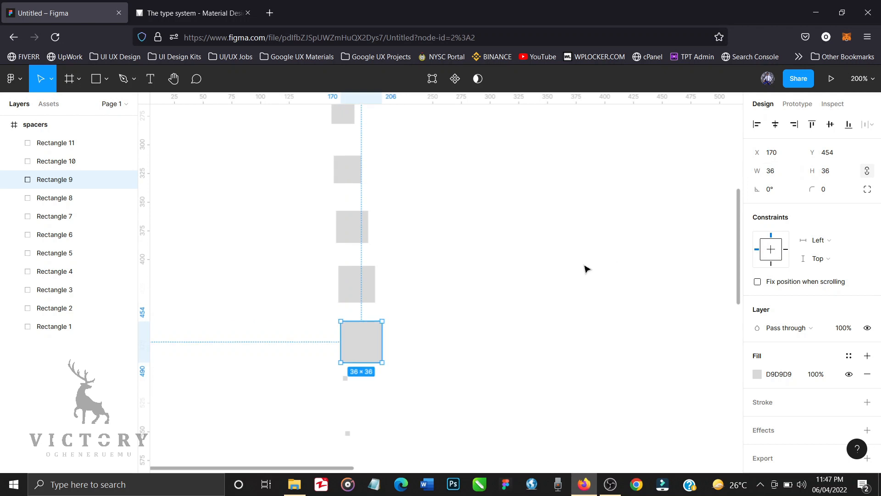
# Step: Set the width of the tenth square in the column to 40, scaling its height proportionally
pyautogui.scroll(-2, 416, 301)
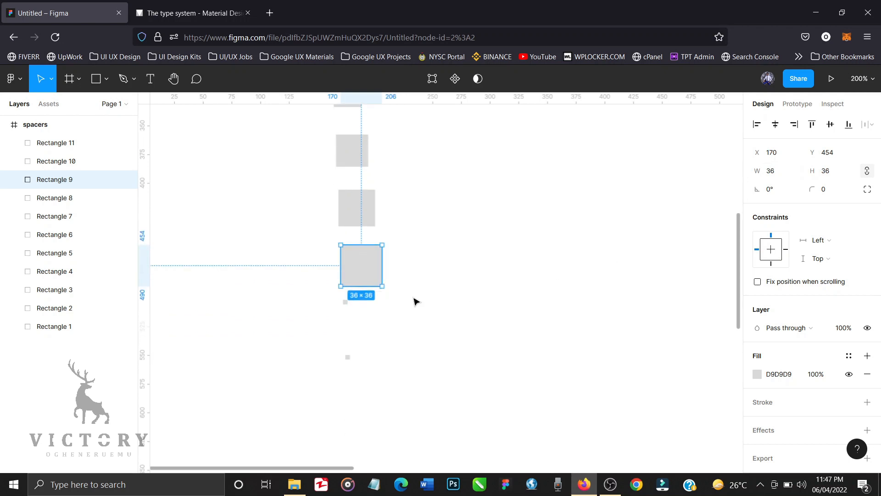
pyautogui.click(345, 303)
pyautogui.click(776, 177)
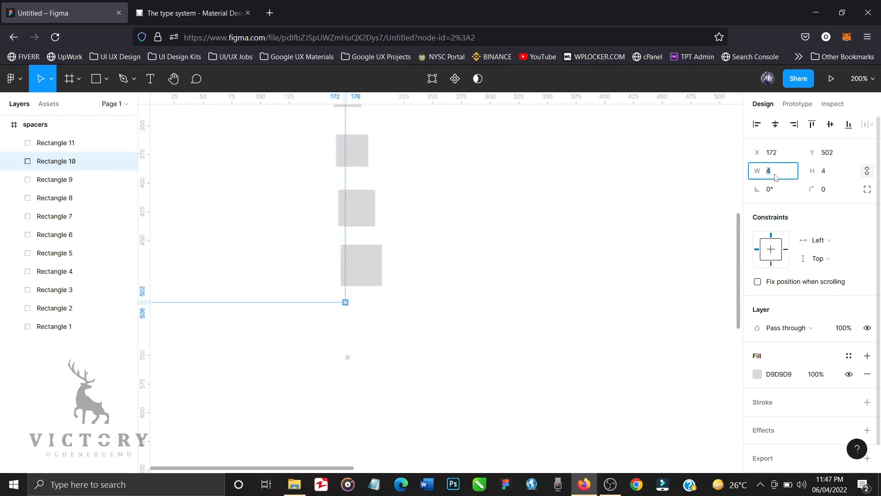
pyautogui.write('40')
pyautogui.press('Return')
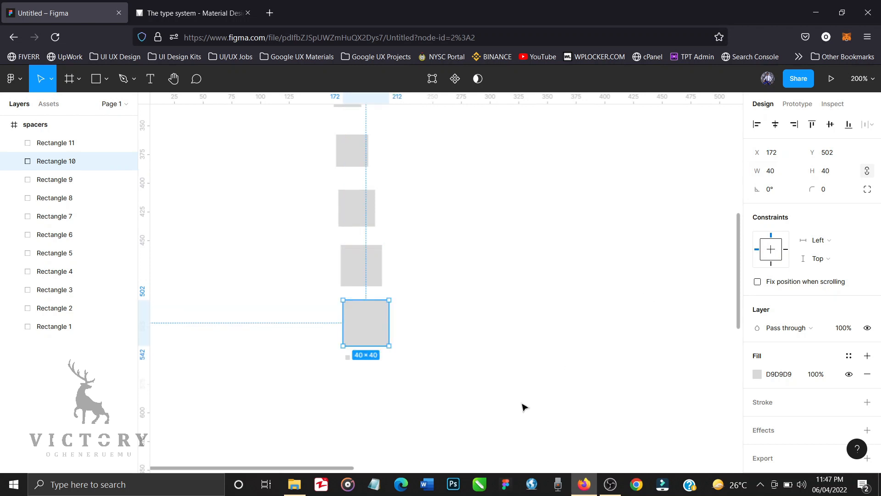
# Step: Set the width of the eleventh square in the column to 44, scaling its height proportionally
pyautogui.click(347, 357)
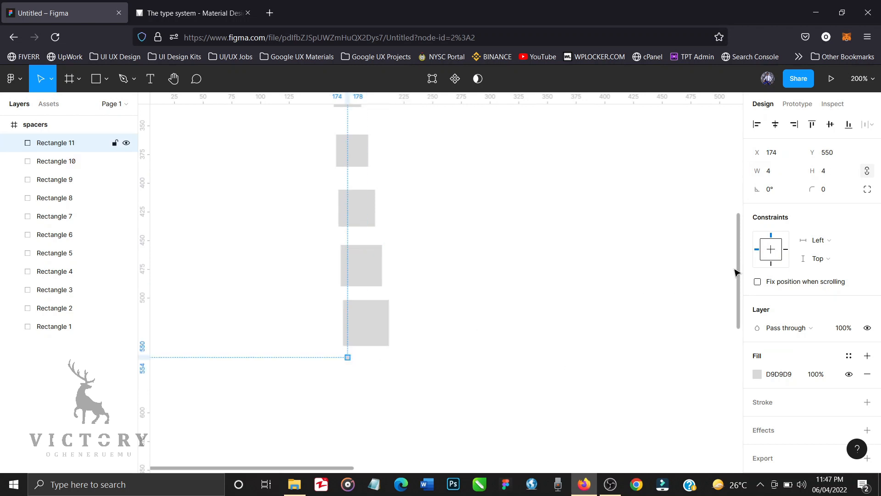
pyautogui.click(779, 174)
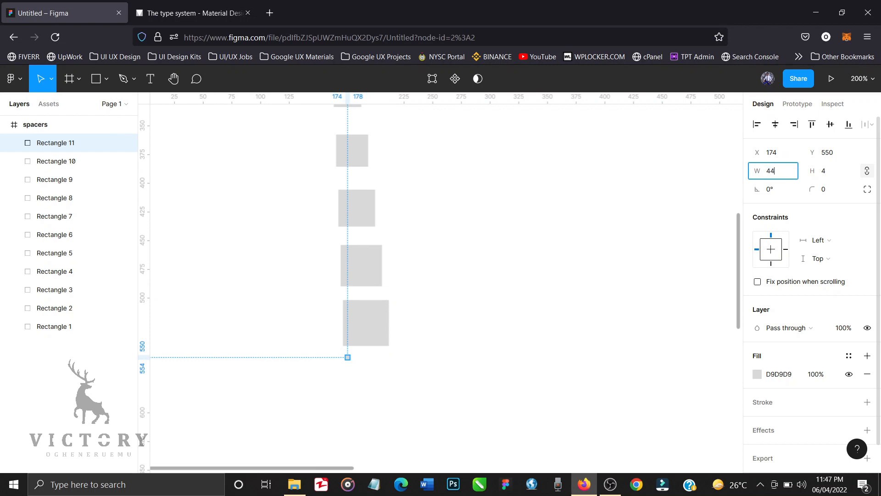
pyautogui.write('44')
pyautogui.press('Return')
pyautogui.scroll(-3, 681, 228)
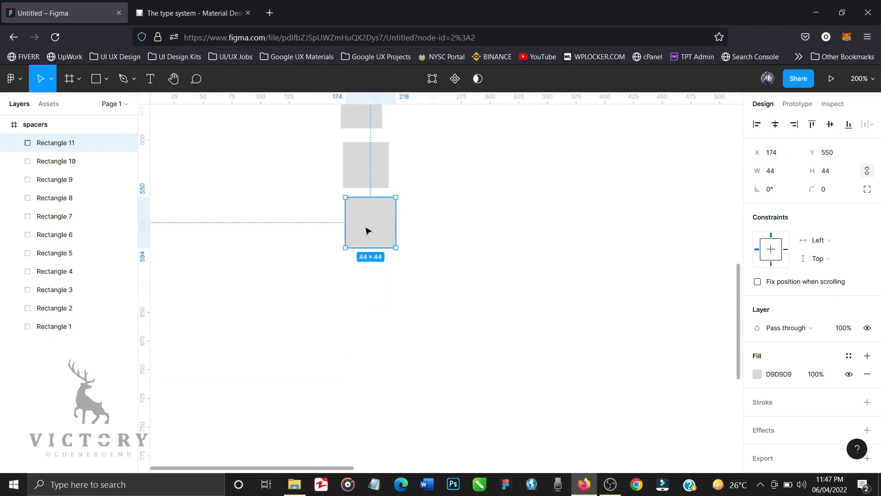
pyautogui.moveTo(366, 230); pyautogui.dragTo(462, 225)
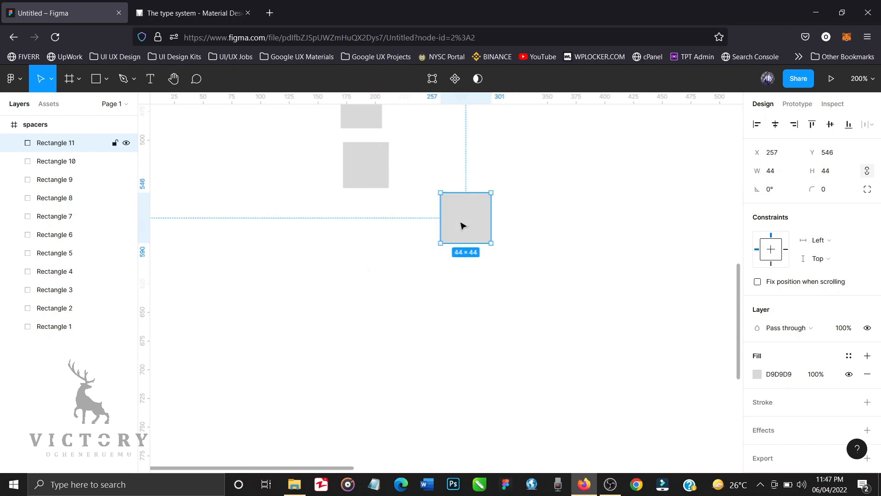
pyautogui.hotkey('ctrl', 'z')
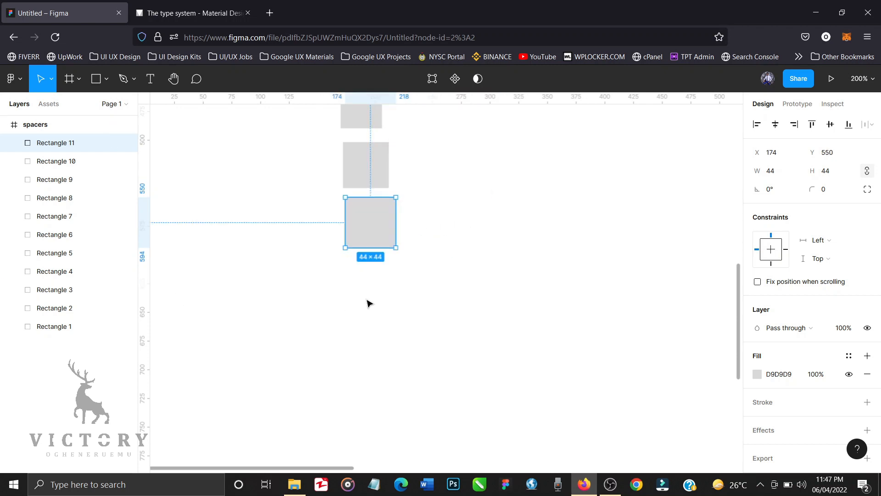
# Step: Distribute the vertical spacing of all eleven squares evenly and align them along their left edges
pyautogui.scroll(5, 369, 303)
pyautogui.scroll(-2, 369, 303)
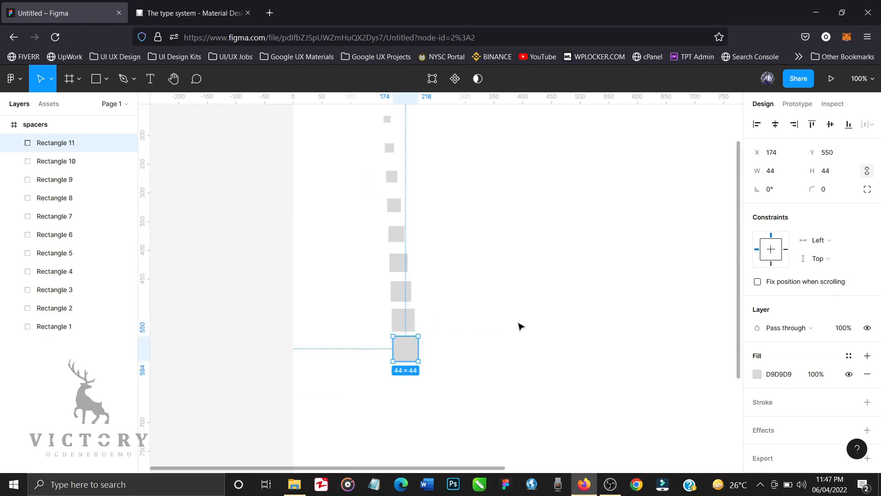
pyautogui.scroll(4, 520, 326)
pyautogui.scroll(-3, 520, 326)
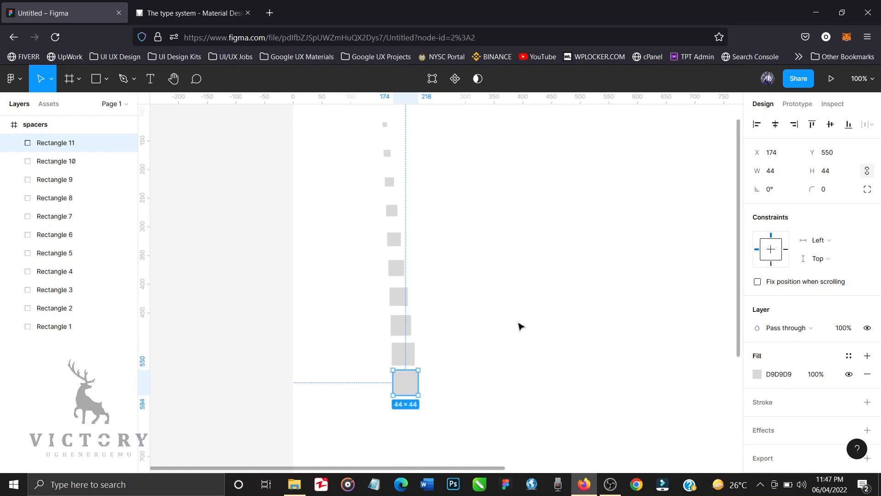
pyautogui.moveTo(450, 419); pyautogui.dragTo(356, 110)
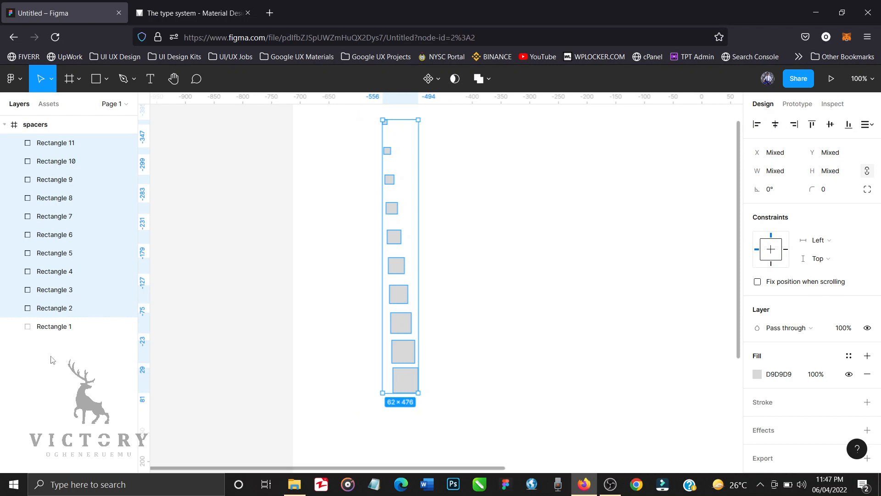
pyautogui.click(57, 326)
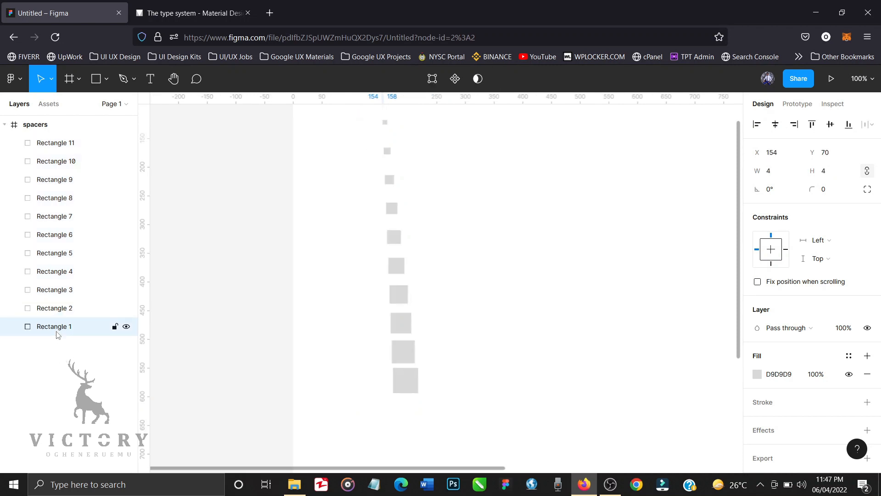
pyautogui.scroll(3, 517, 299)
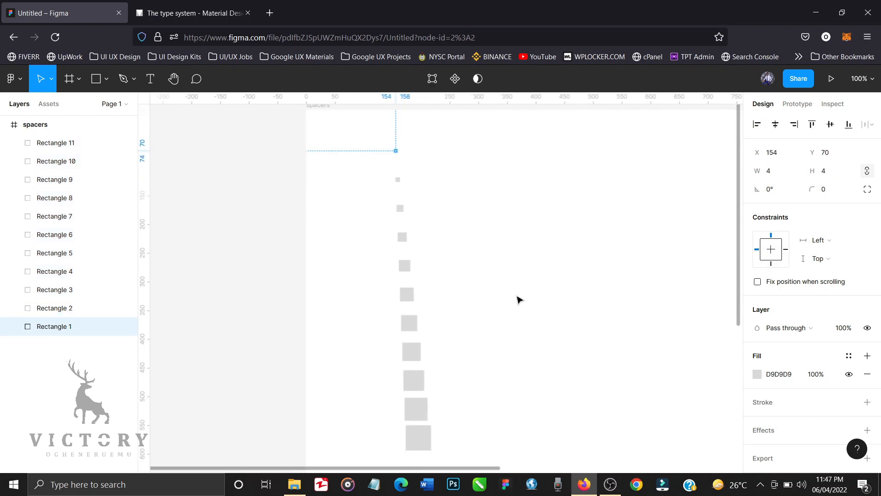
pyautogui.scroll(-1, 517, 298)
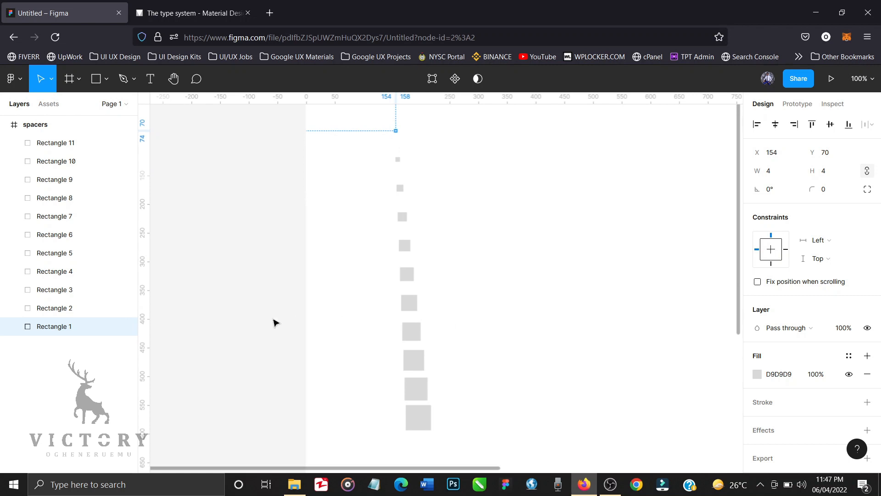
pyautogui.keyDown('shift'); pyautogui.click(74, 150); pyautogui.keyUp('shift')
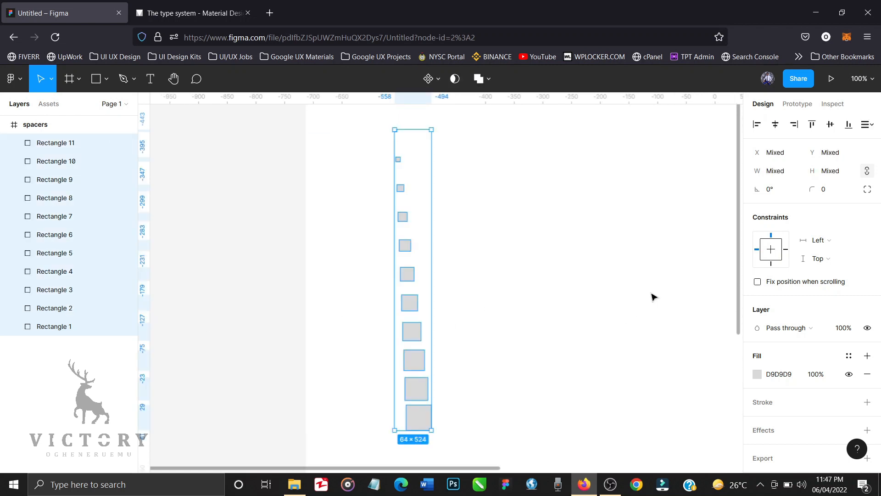
pyautogui.click(868, 125)
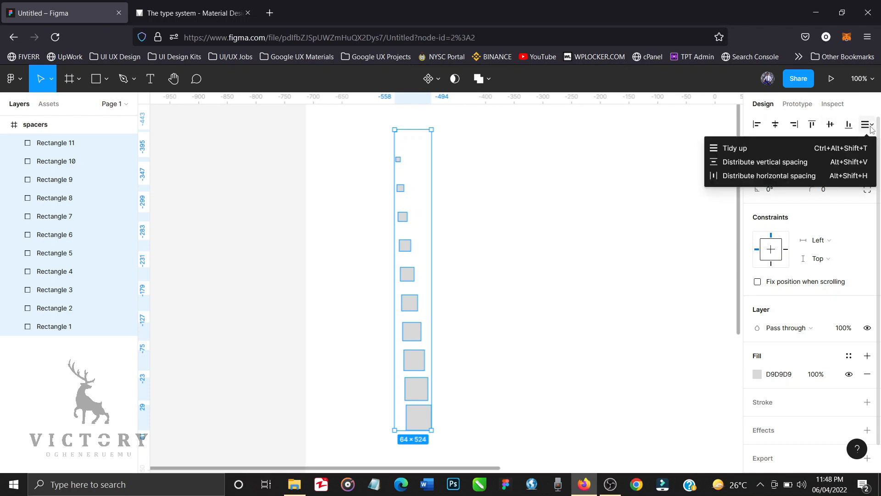
pyautogui.click(765, 161)
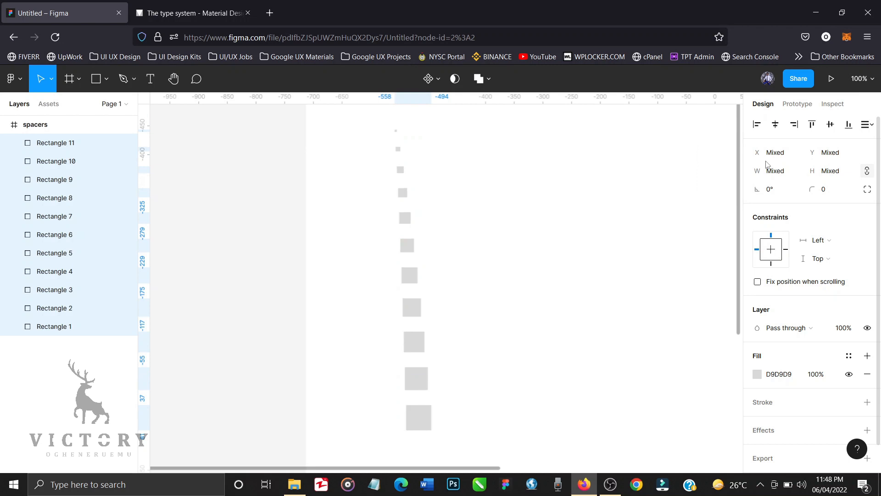
pyautogui.click(757, 125)
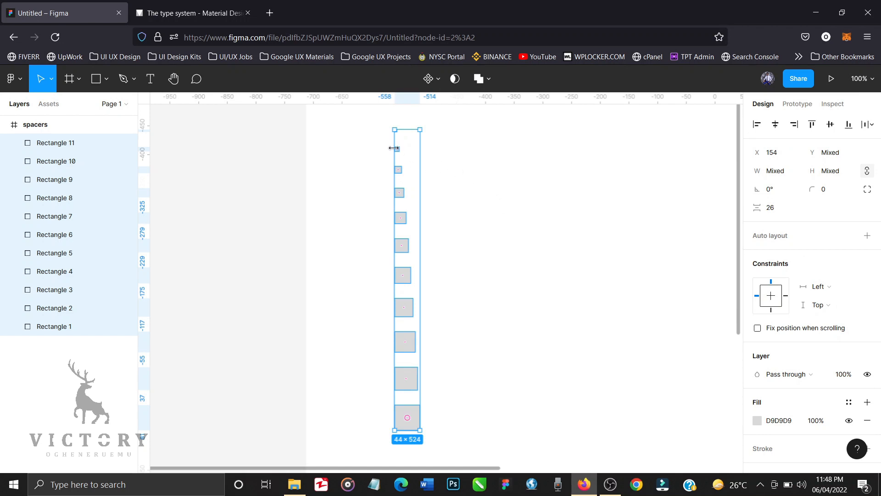
# Step: Try a vertical spacing of 40 between the squares and set it back to 26
pyautogui.click(779, 214)
pyautogui.write('40')
pyautogui.press('Return')
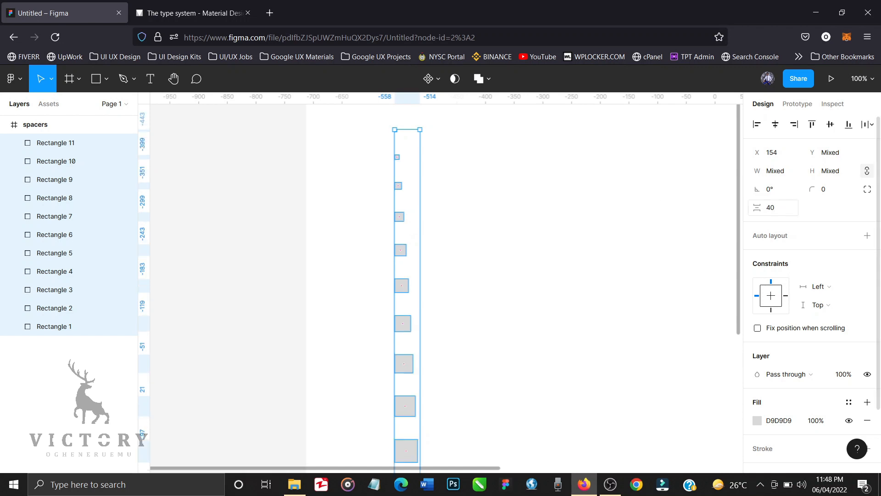
pyautogui.click(782, 216)
pyautogui.write('26')
pyautogui.press('Return')
# Step: Rotate the whole column of squares to exactly 90° to turn it into a horizontal row
pyautogui.scroll(2, 544, 265)
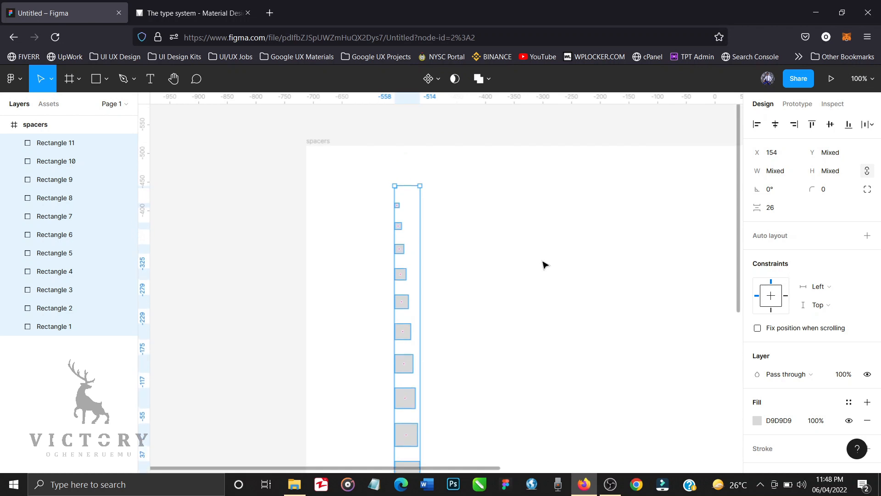
pyautogui.scroll(-4, 543, 262)
pyautogui.scroll(2, 542, 261)
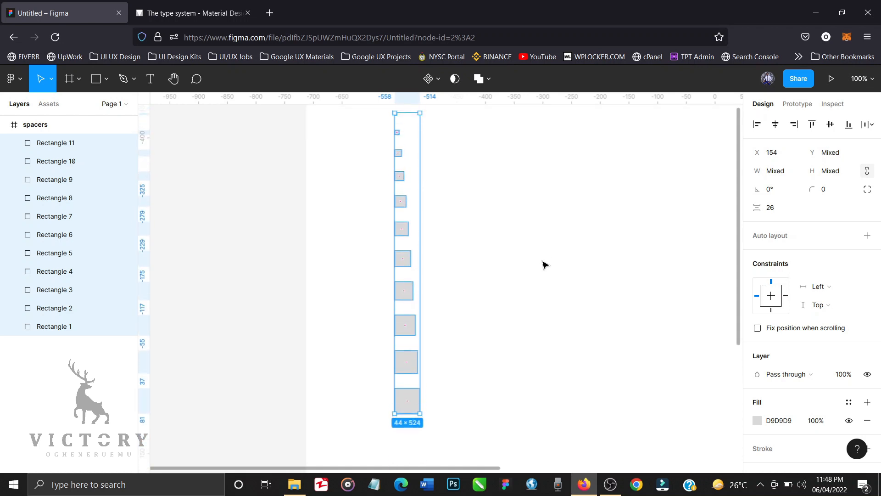
pyautogui.scroll(-2, 507, 286)
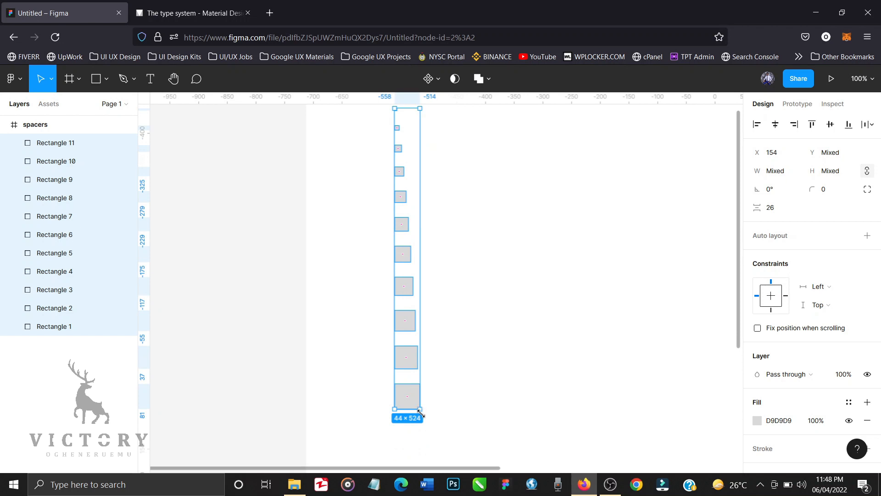
pyautogui.moveTo(426, 418); pyautogui.dragTo(564, 244)
pyautogui.click(777, 192)
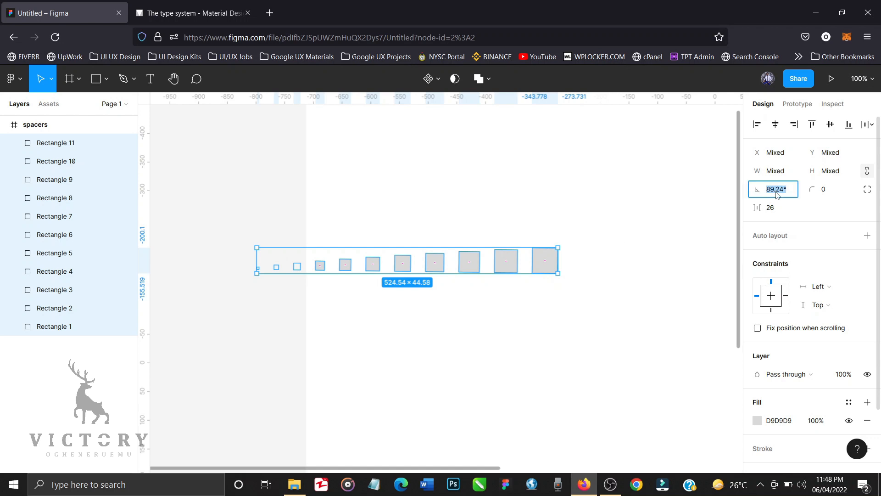
pyautogui.write('90')
pyautogui.press('Return')
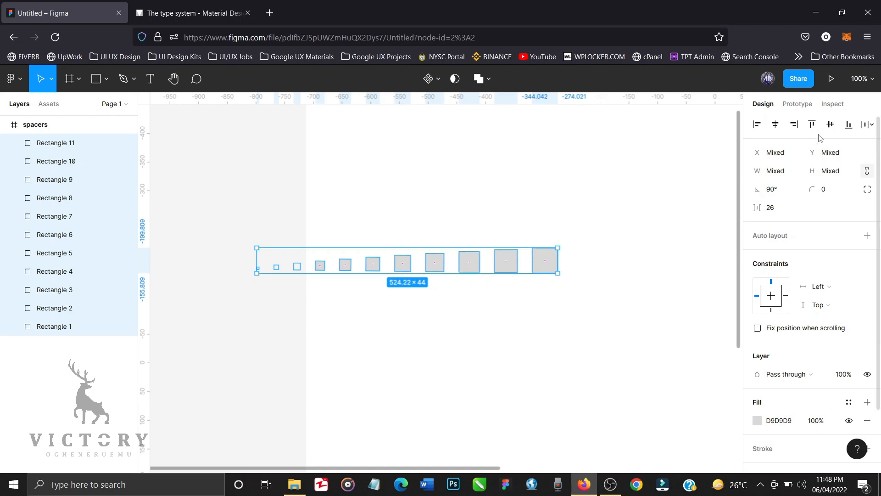
# Step: Align the squares along their bottom edges and move the row fully inside the spacers frame, to about Y 283
pyautogui.click(849, 124)
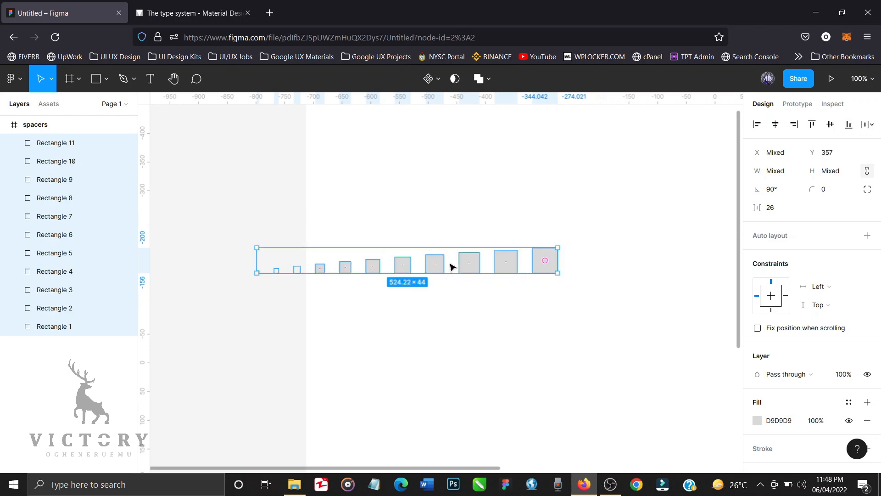
pyautogui.moveTo(451, 267); pyautogui.dragTo(578, 225)
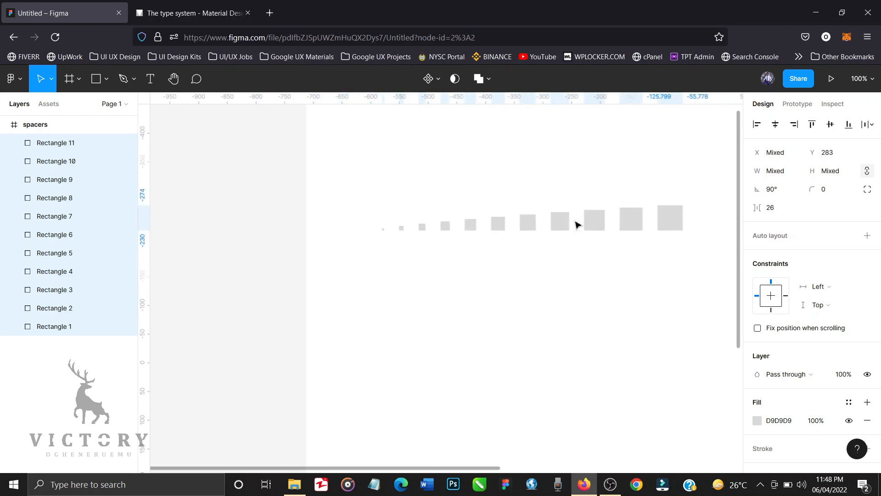
# Step: Try aligning the squares on their horizontal and vertical centres, and return them to bottom alignment
pyautogui.click(776, 127)
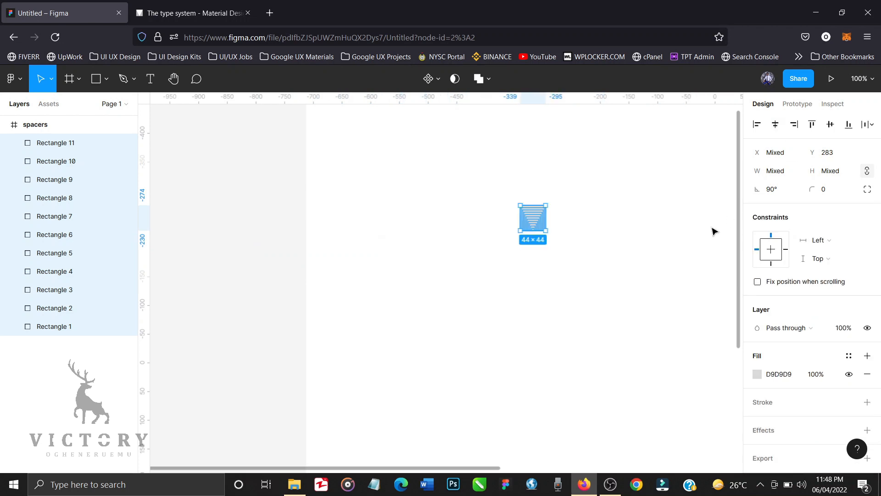
pyautogui.hotkey('ctrl', 'z')
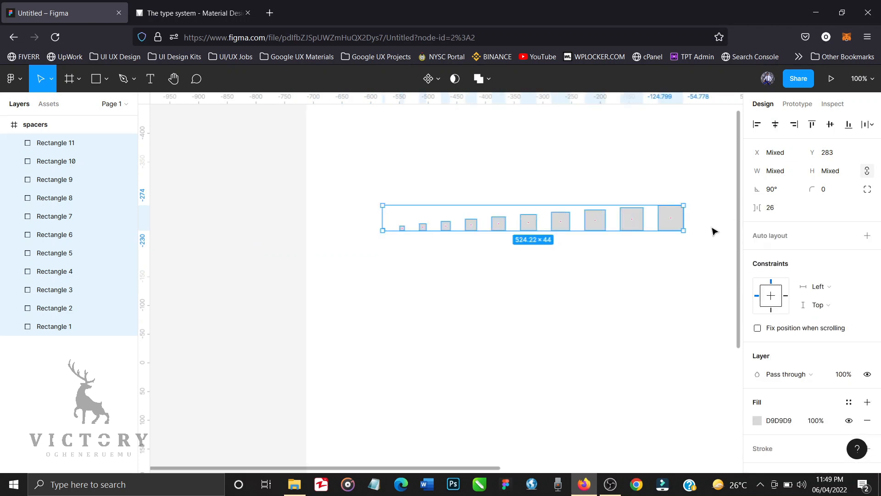
pyautogui.click(830, 124)
pyautogui.hscroll(2, 604, 268)
pyautogui.scroll(1, 604, 268)
pyautogui.hscroll(2, 605, 267)
pyautogui.scroll(1, 605, 268)
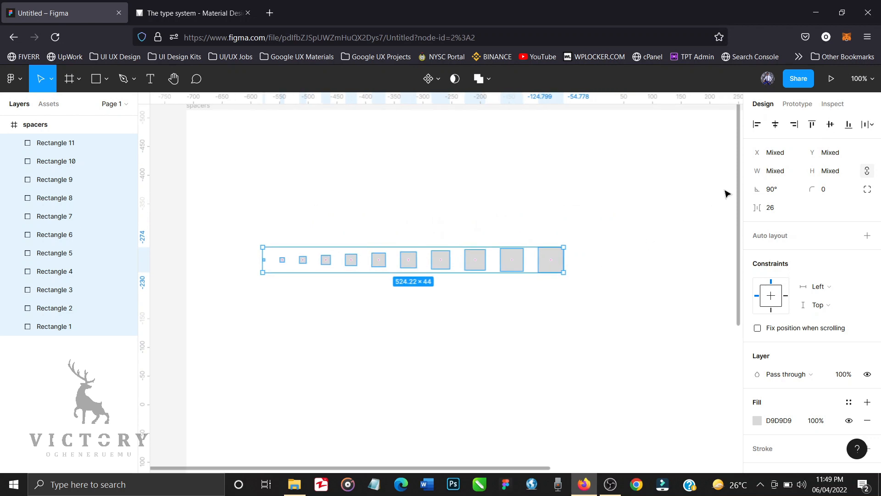
pyautogui.click(848, 125)
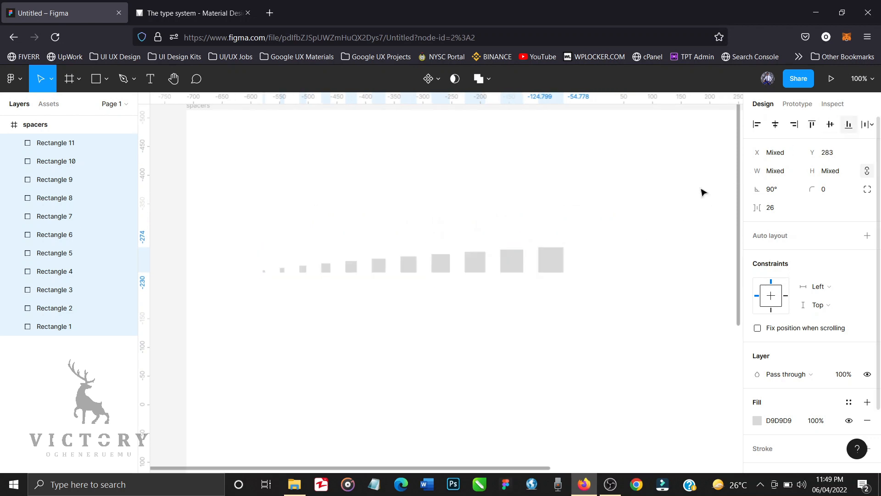
# Step: Copy the 44 px square beyond the row's large end, to about X 698, Y 279, and duplicate it once more with the same offset
pyautogui.hotkey('ctrl', '-')
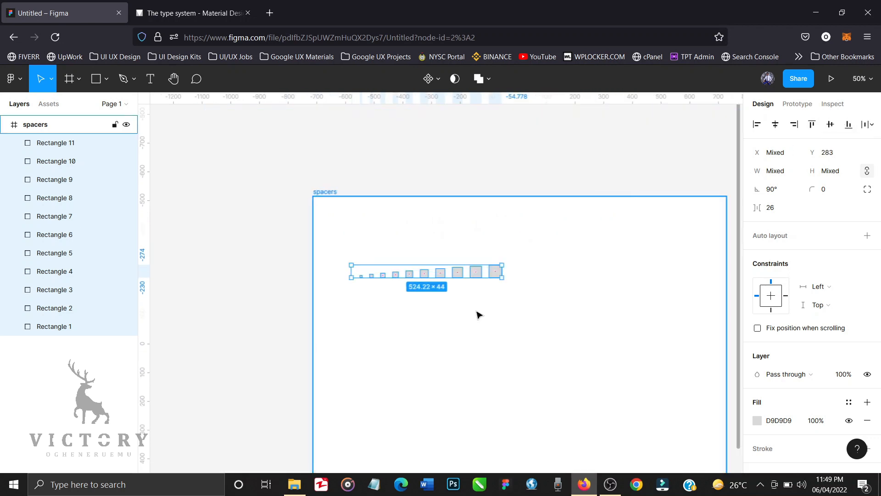
pyautogui.hscroll(2, 479, 315)
pyautogui.scroll(-1, 479, 316)
pyautogui.scroll(-3, 479, 315)
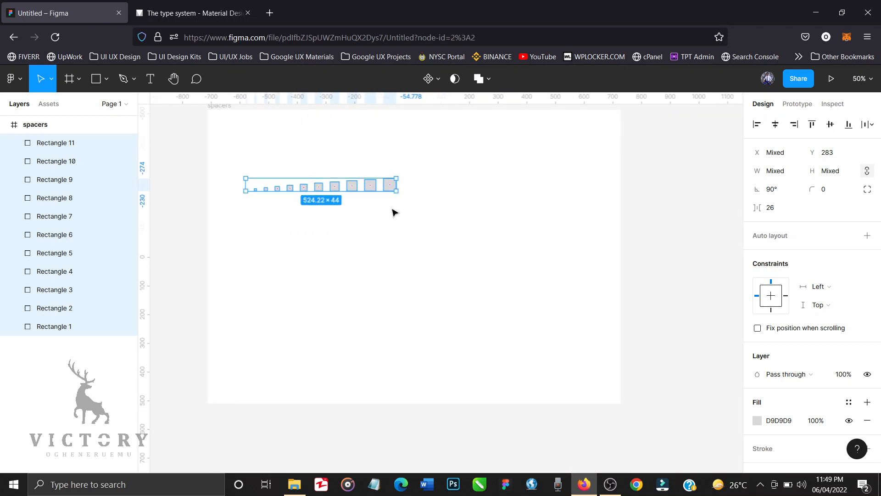
pyautogui.click(643, 196)
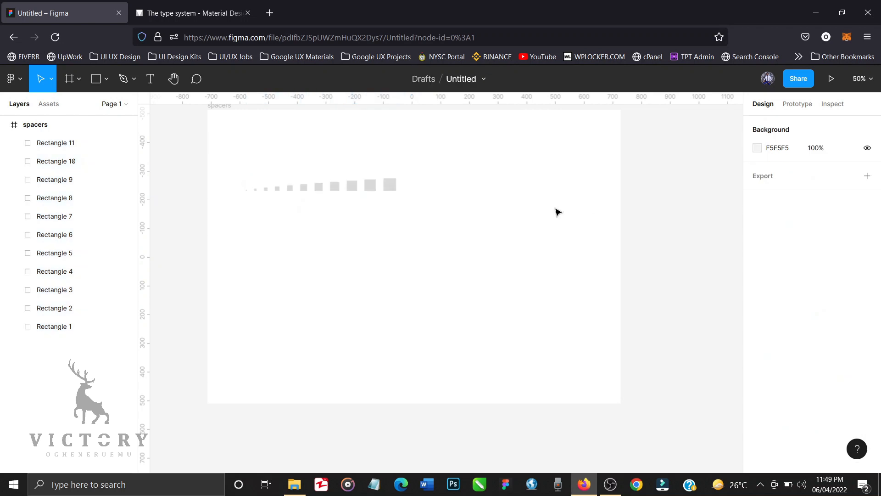
pyautogui.click(398, 192)
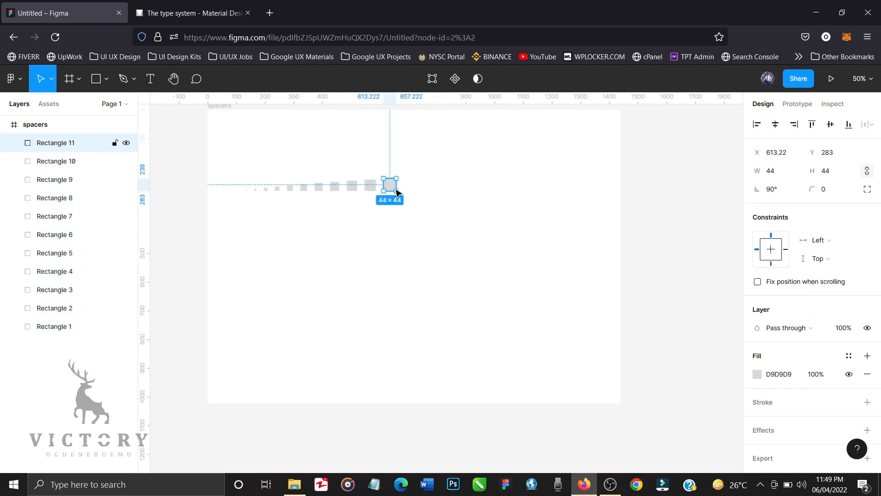
pyautogui.hotkey('ctrl', 'd')
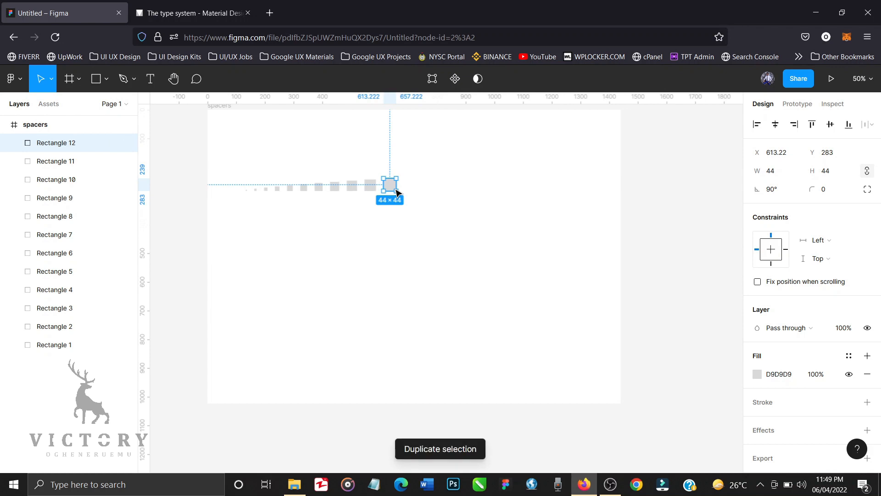
pyautogui.hotkey('ctrl', 'z')
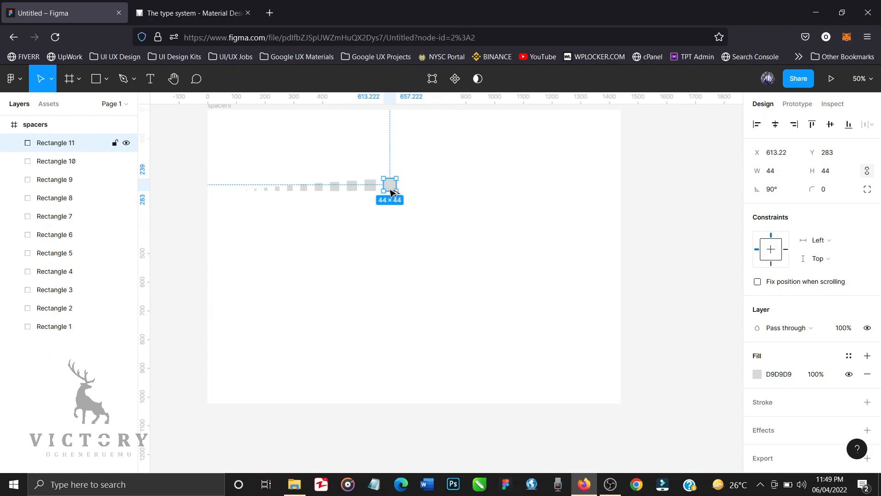
pyautogui.moveTo(392, 192); pyautogui.dragTo(415, 192)
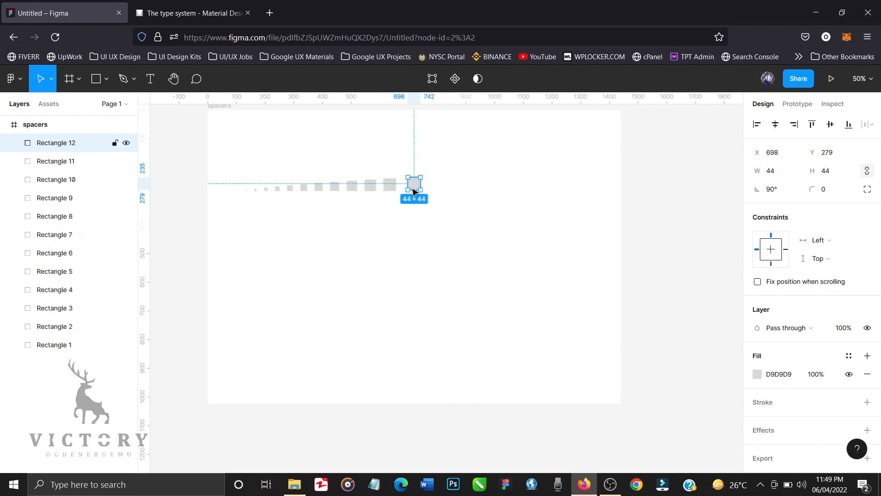
pyautogui.hotkey('ctrl', 'd')
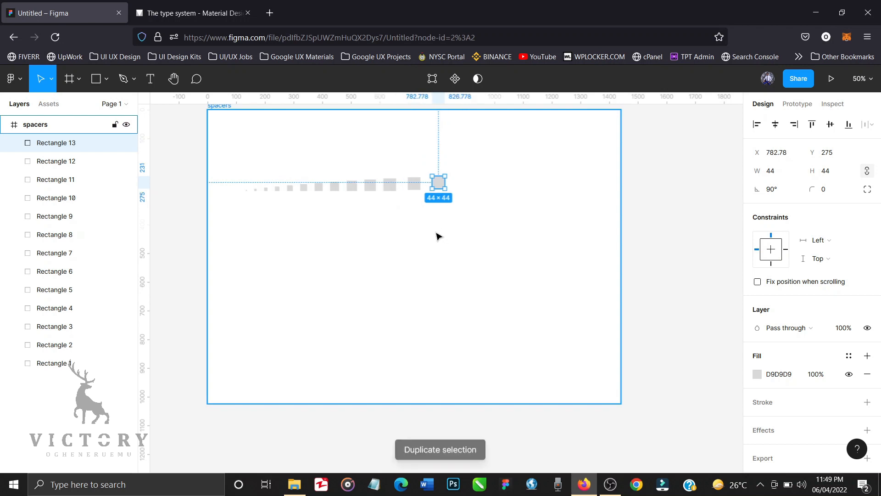
# Step: Duplicate the copied 44 px square three more times with the same offset
pyautogui.hotkey('ctrl', 'd')
pyautogui.hotkey('ctrl', 'd')
pyautogui.hotkey('ctrl', 'd')
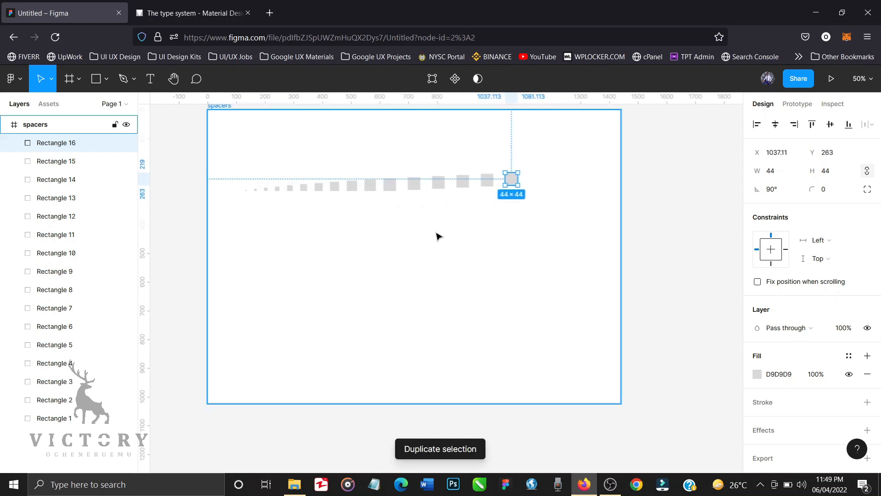
# Step: Distribute all sixteen squares evenly in the horizontal direction and align them along their bottom edges
pyautogui.moveTo(647, 151); pyautogui.dragTo(202, 216)
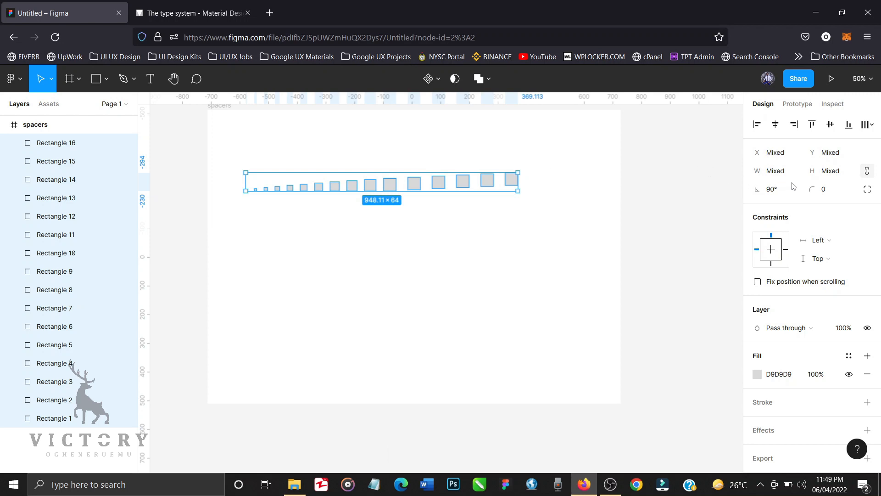
pyautogui.click(872, 126)
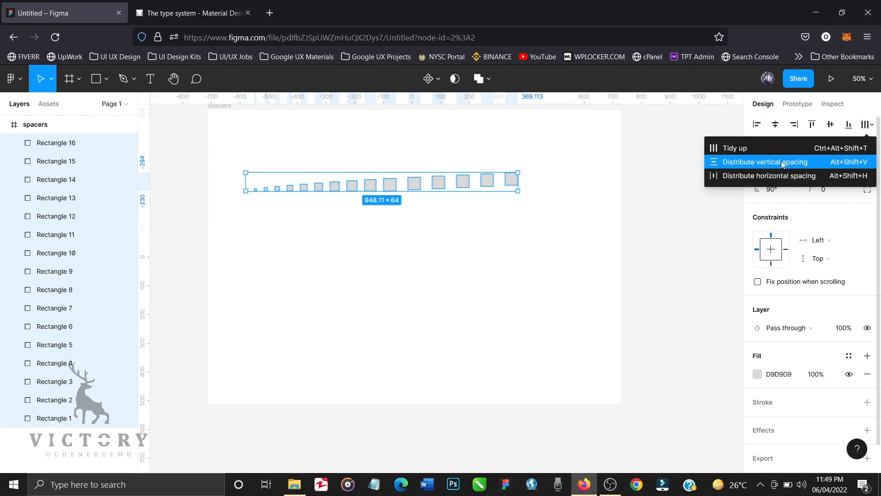
pyautogui.click(774, 179)
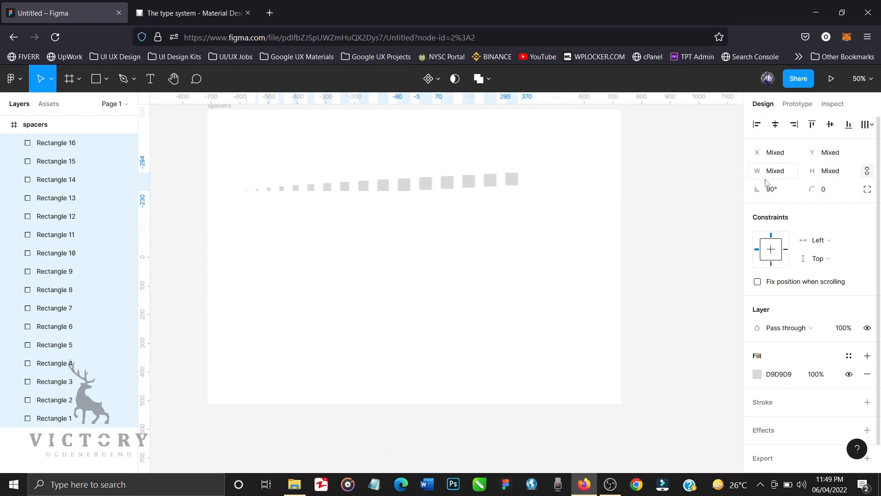
pyautogui.click(848, 125)
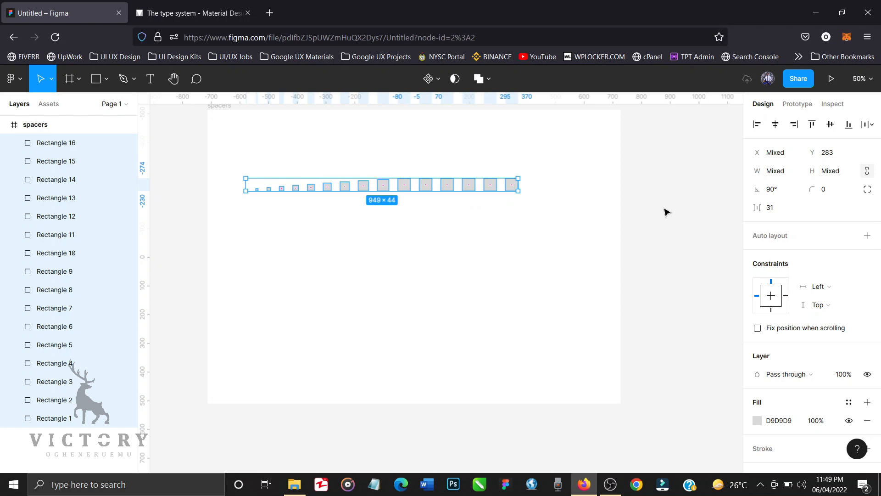
pyautogui.click(452, 213)
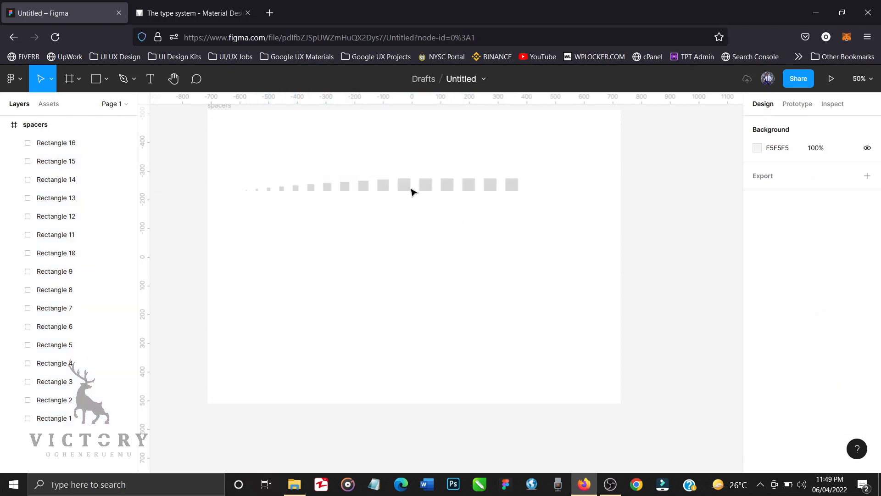
# Step: Resize the first two of the five copied 44 px squares to 48 px and 52 px (48+4)
pyautogui.click(411, 190)
pyautogui.click(425, 188)
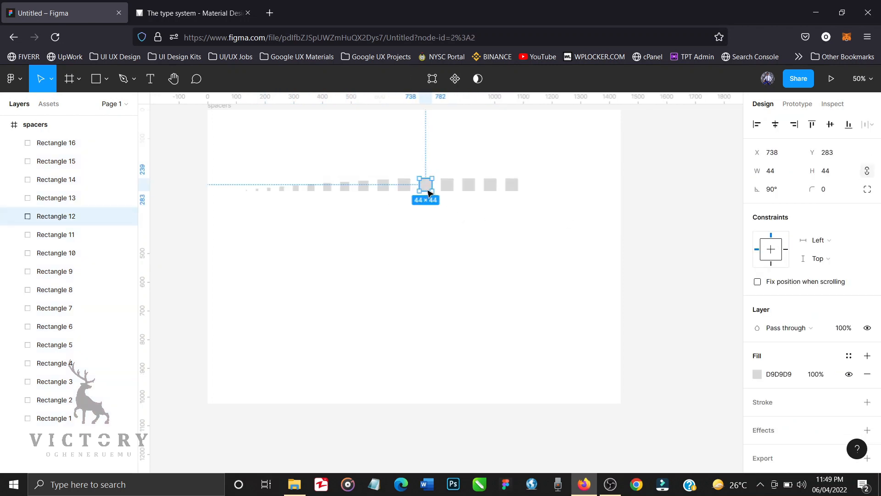
pyautogui.click(776, 171)
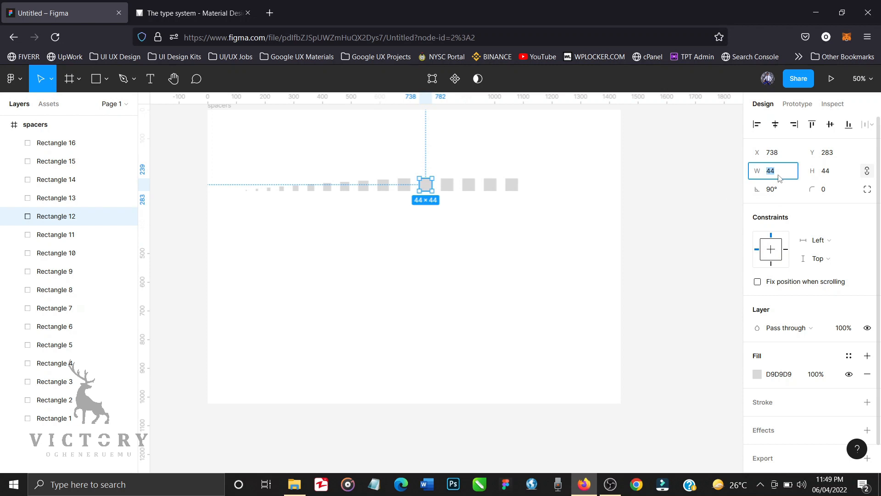
pyautogui.write('48')
pyautogui.press('Return')
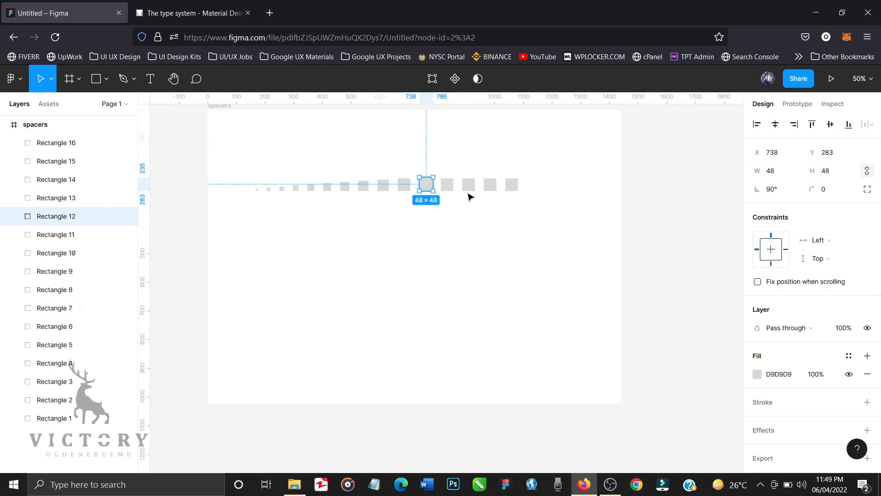
pyautogui.click(449, 185)
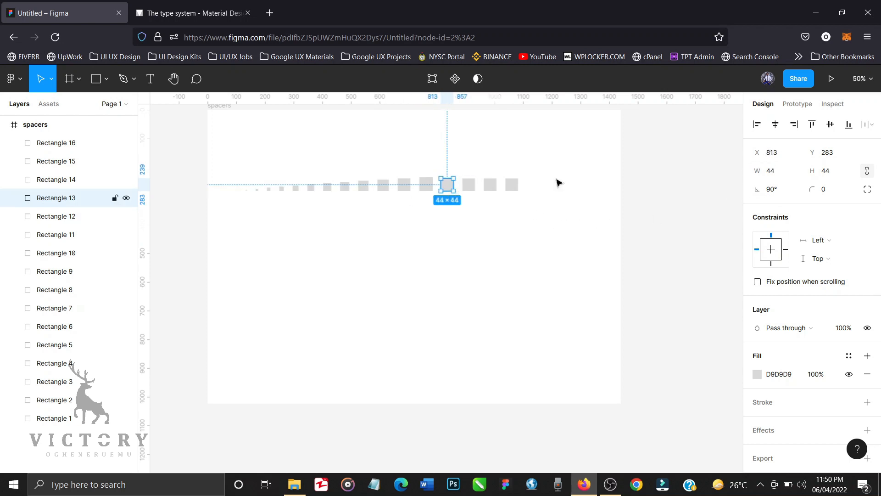
pyautogui.click(772, 170)
pyautogui.write('48+4')
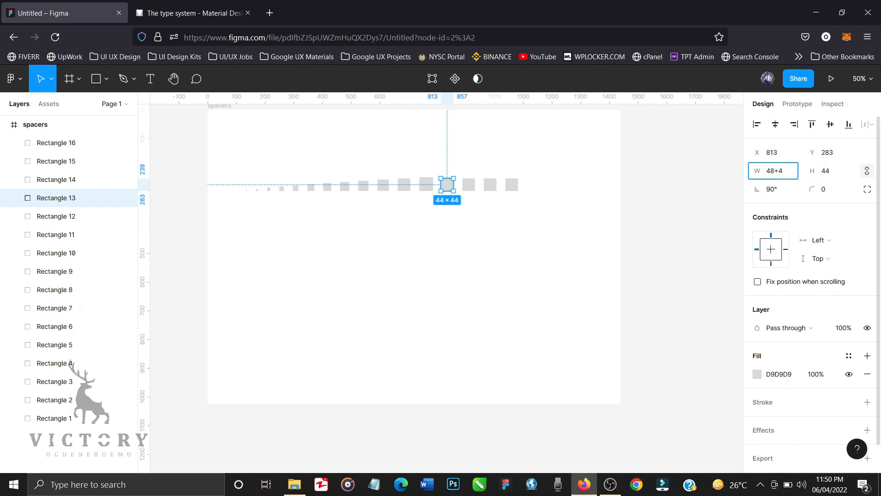
pyautogui.press('Return')
# Step: Resize the third and fourth copied squares to 56 px and 60 px
pyautogui.click(471, 190)
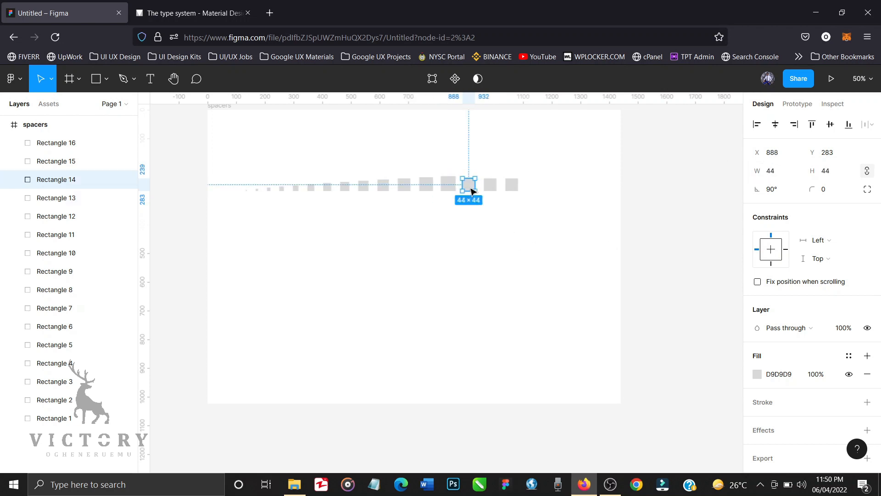
pyautogui.click(778, 171)
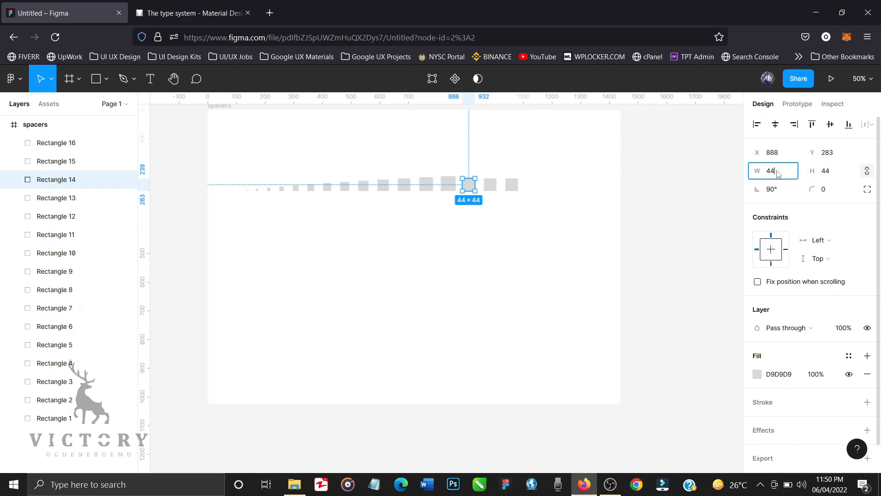
pyautogui.write('56')
pyautogui.press('Return')
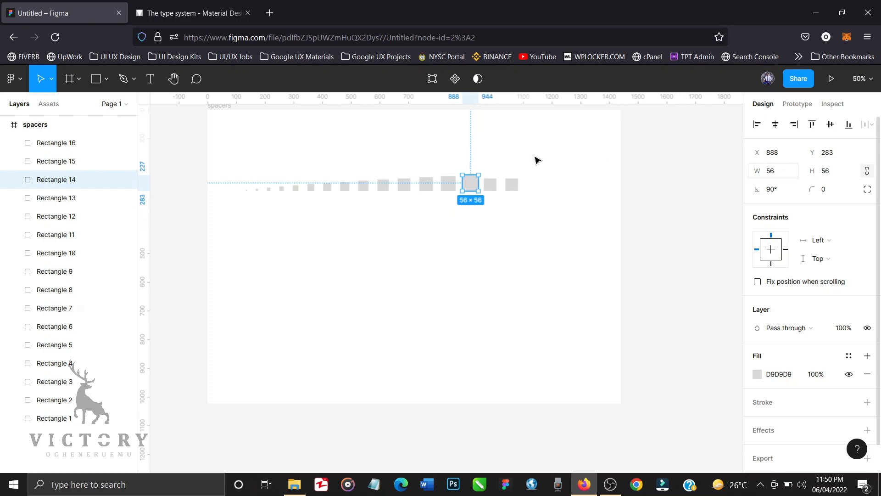
pyautogui.click(496, 185)
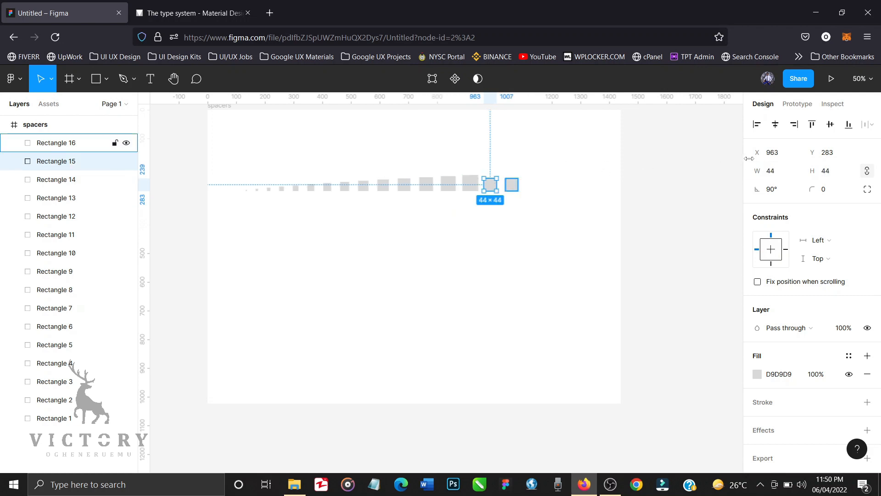
pyautogui.click(778, 171)
pyautogui.write('60')
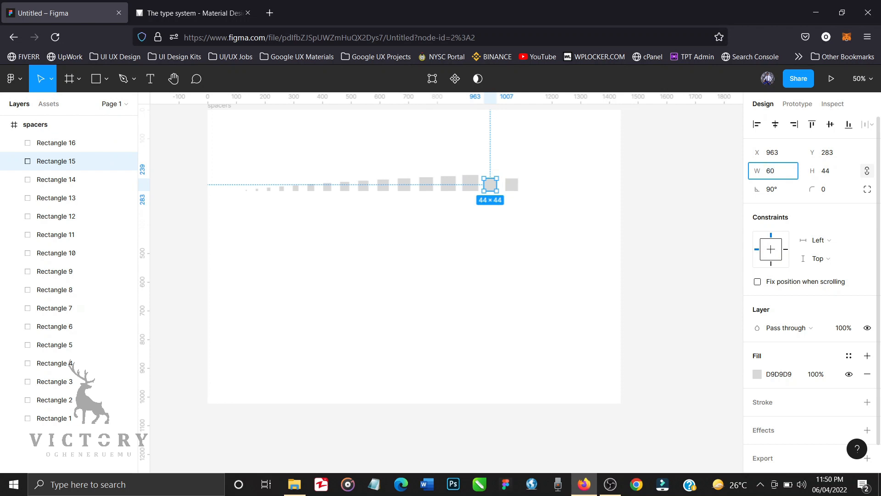
pyautogui.press('Return')
# Step: Resize the last square at the large end of the row to 64 px
pyautogui.click(515, 189)
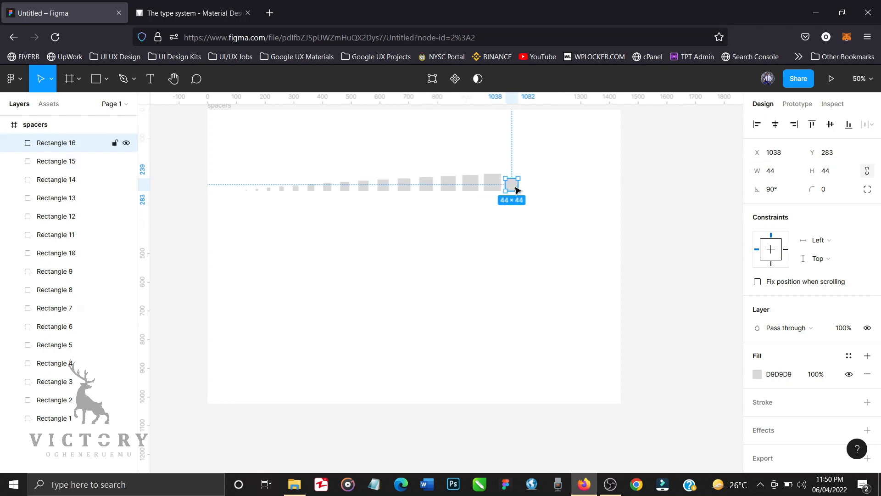
pyautogui.click(782, 174)
pyautogui.write('6')
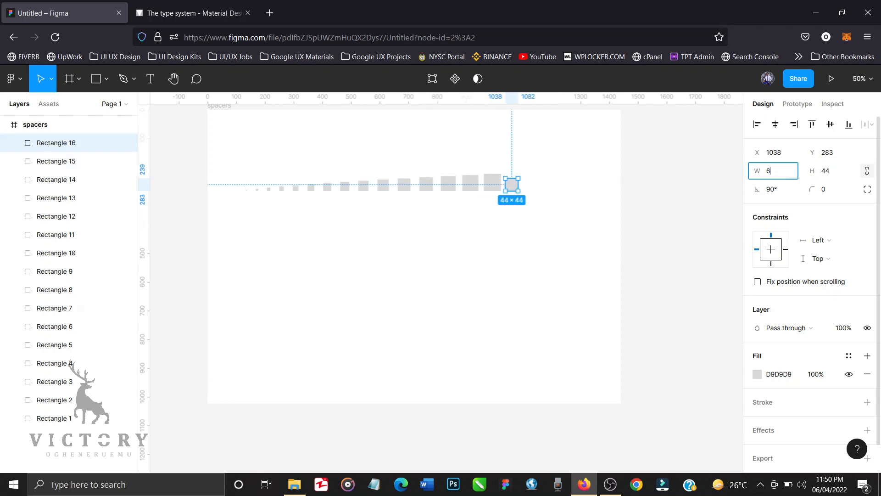
pyautogui.write('4')
pyautogui.press('Return')
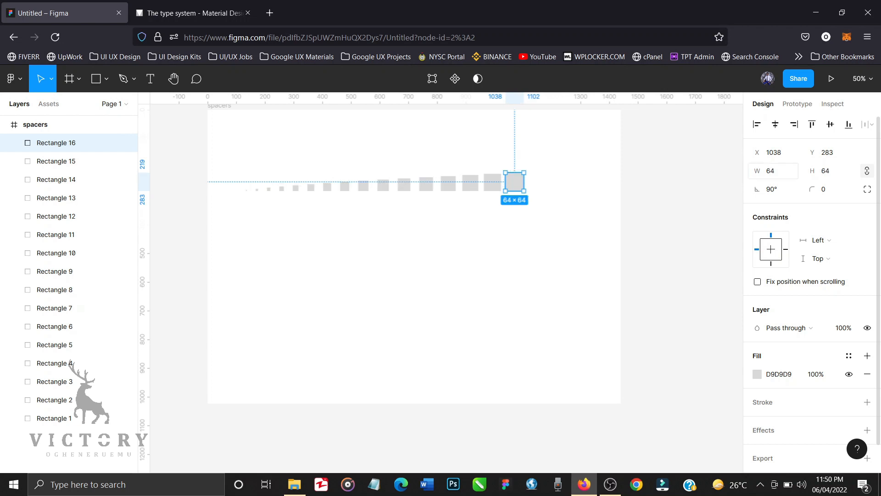
# Step: Distribute the resized row of sixteen squares with equal horizontal spacing
pyautogui.moveTo(648, 143); pyautogui.dragTo(207, 219)
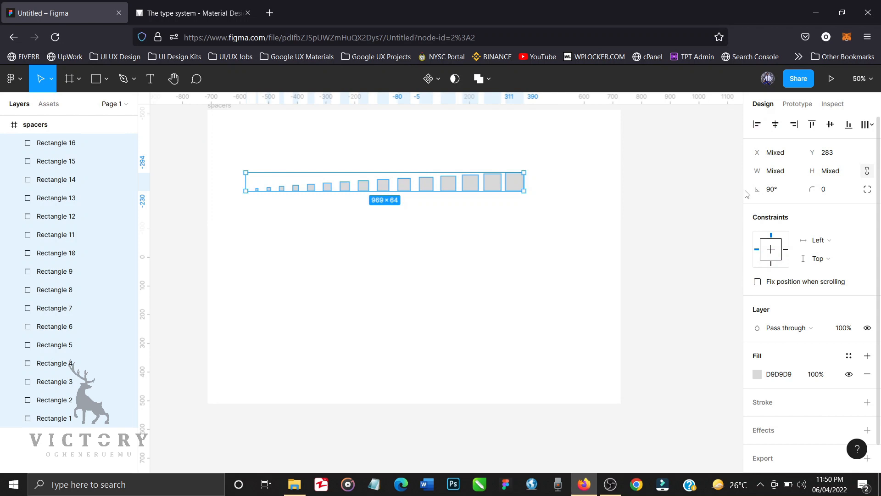
pyautogui.click(871, 124)
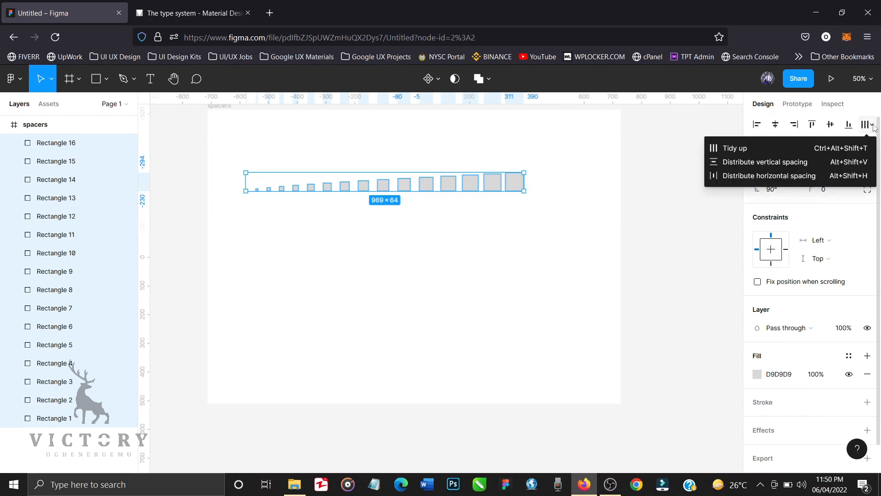
pyautogui.click(779, 176)
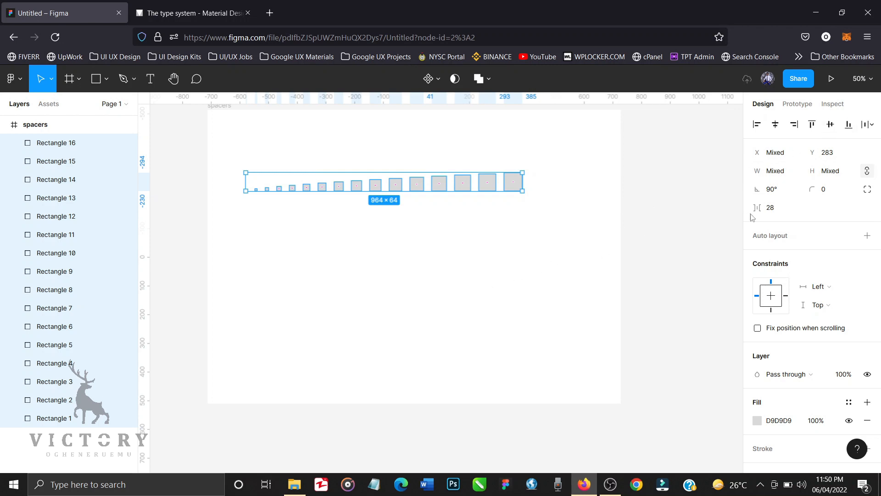
# Step: Try a horizontal spacing of 35 between the squares, and settle on a spacing of 40
pyautogui.click(769, 211)
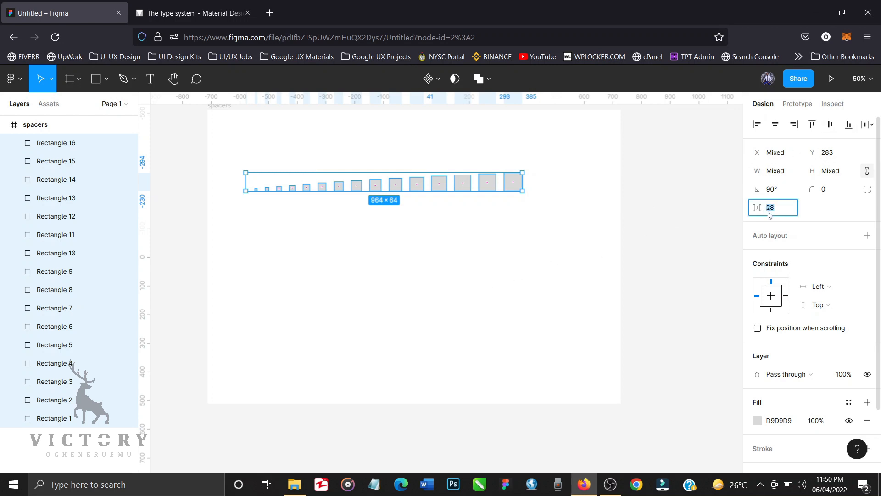
pyautogui.write('35')
pyautogui.press('Return')
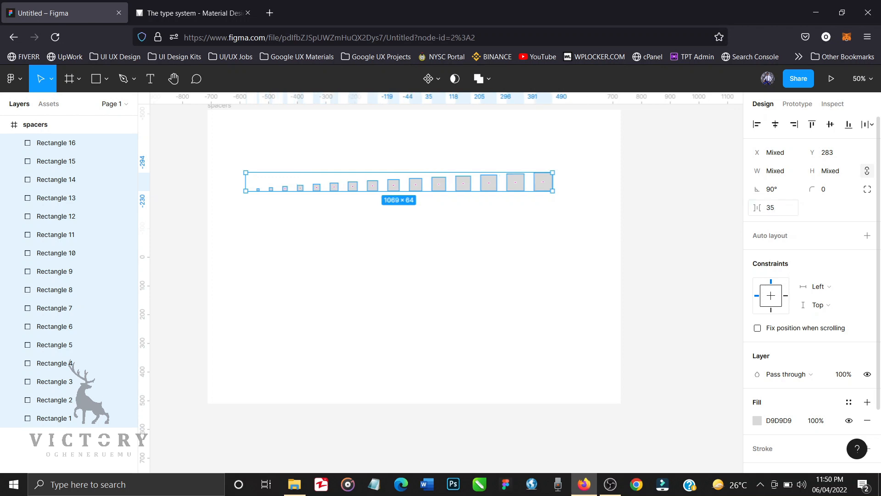
pyautogui.click(774, 209)
pyautogui.write('40')
pyautogui.press('Return')
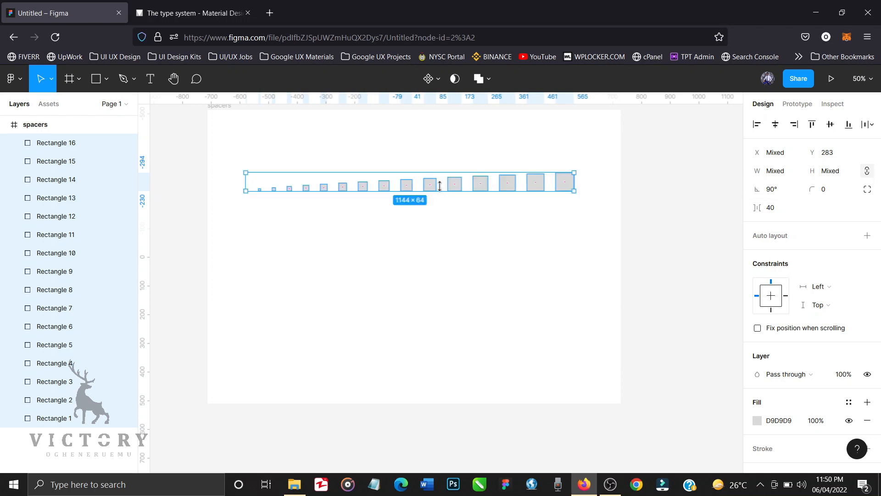
# Step: Move the row of squares down the spacers frame to Y 491 and turn the sixteen squares into a component set
pyautogui.moveTo(437, 244)
pyautogui.mouseDown()
pyautogui.moveTo(441, 279)
pyautogui.moveTo(444, 250)
pyautogui.mouseUp()
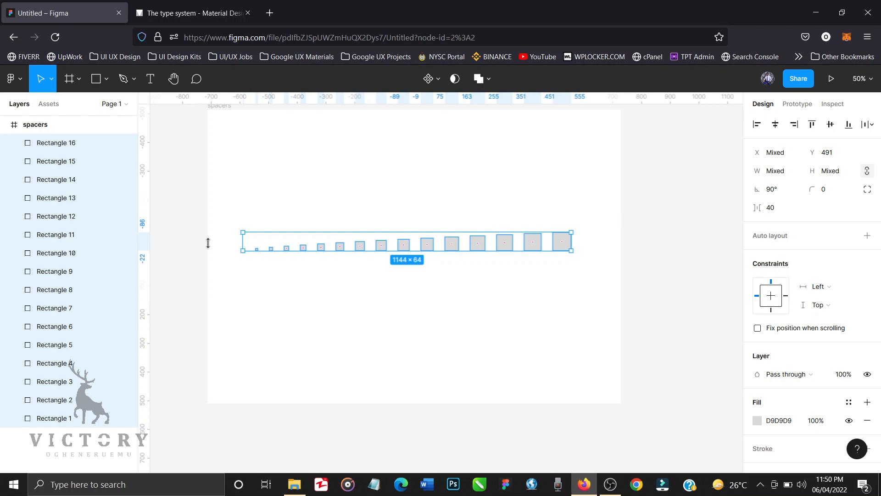
pyautogui.click(439, 87)
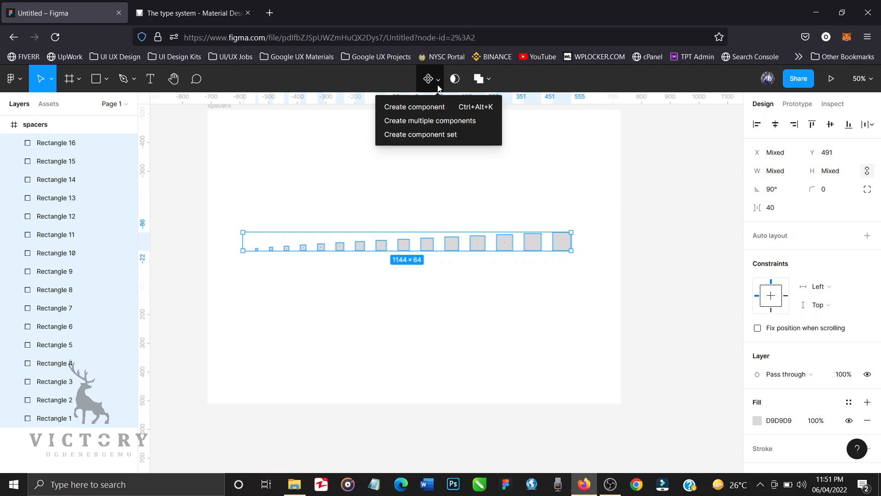
pyautogui.click(421, 135)
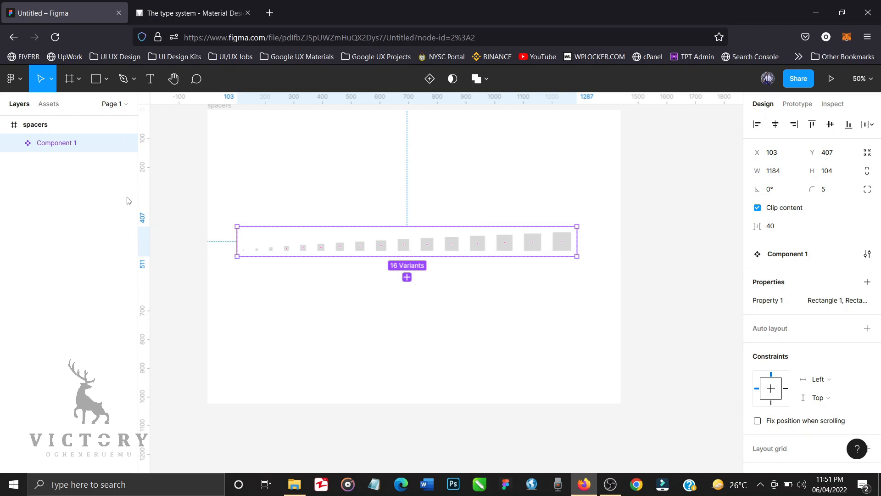
# Step: Expand the component set's layers, rename the smallest square's variant to size=4x, and copy that name
pyautogui.click(15, 144)
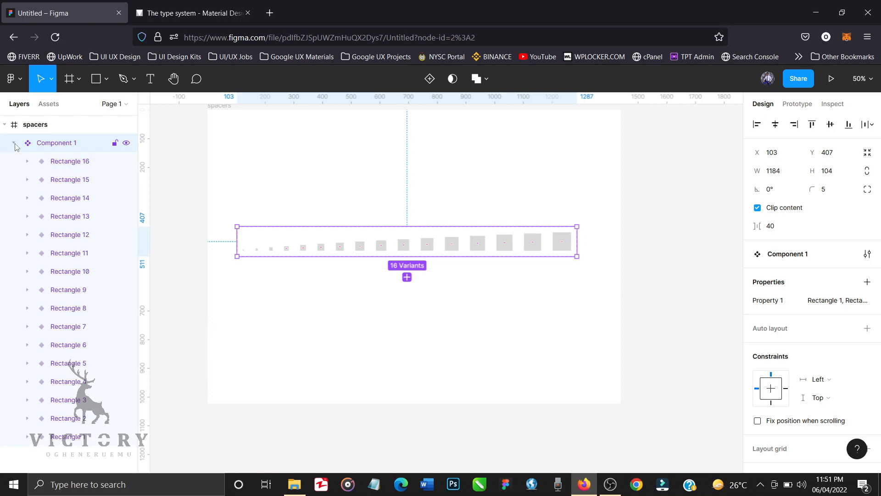
pyautogui.doubleClick(80, 437)
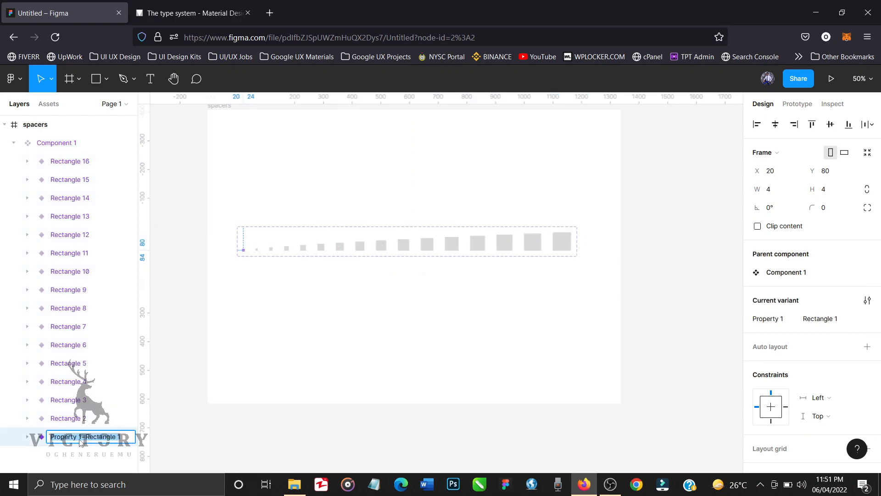
pyautogui.write('size=')
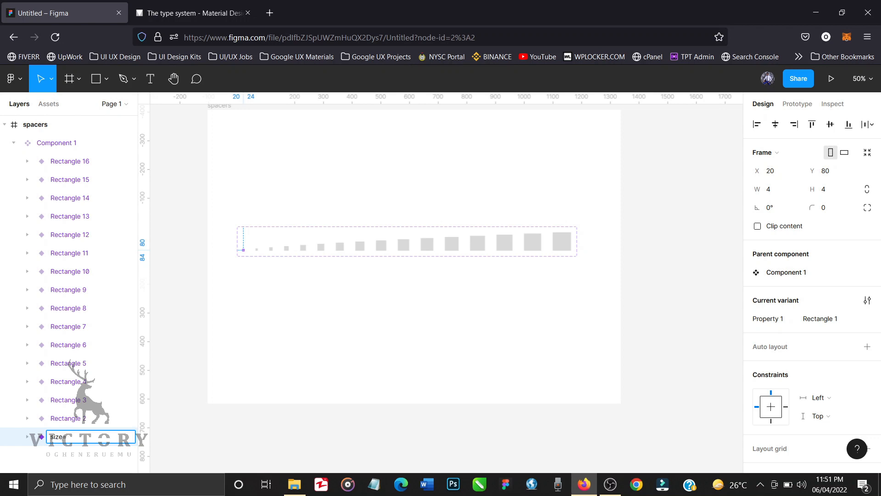
pyautogui.hotkey('ctrl', 'a')
pyautogui.write('size=4')
pyautogui.hotkey('ctrl', 'a')
pyautogui.hotkey('ctrl', 'c')
pyautogui.press('Return')
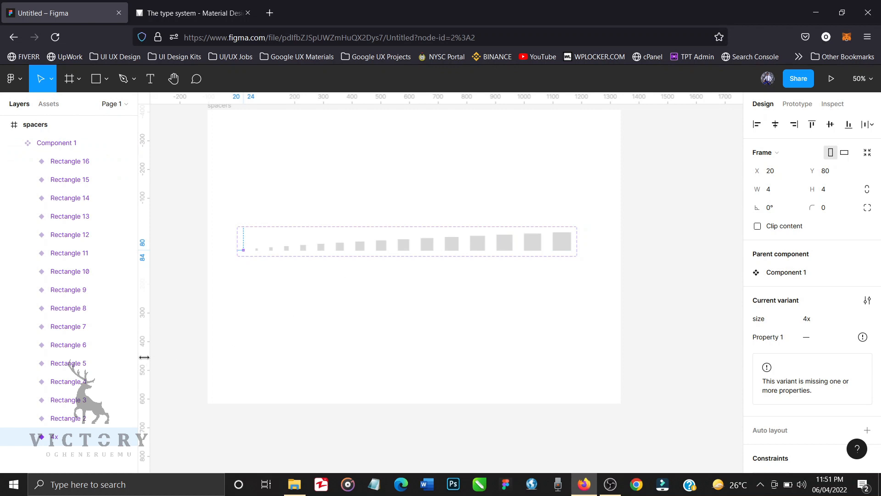
# Step: Rename the 8 px square's variant, Rectangle 2, to size=8x, reusing the copied name
pyautogui.doubleClick(67, 419)
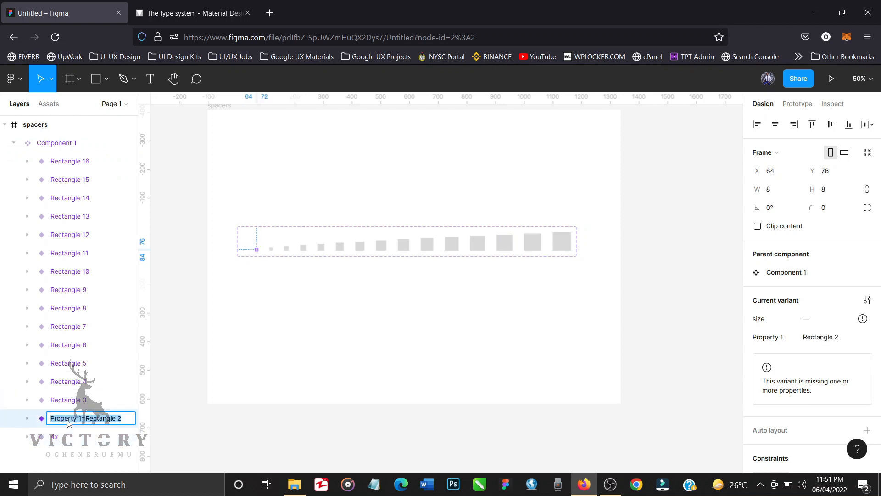
pyautogui.write('size=4x')
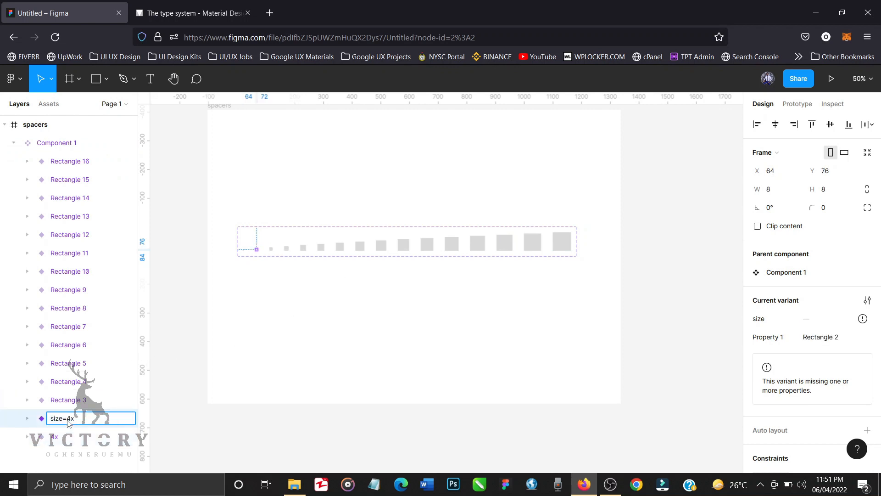
pyautogui.press('BackSpace')
pyautogui.press('BackSpace')
pyautogui.write('8x')
pyautogui.press('Return')
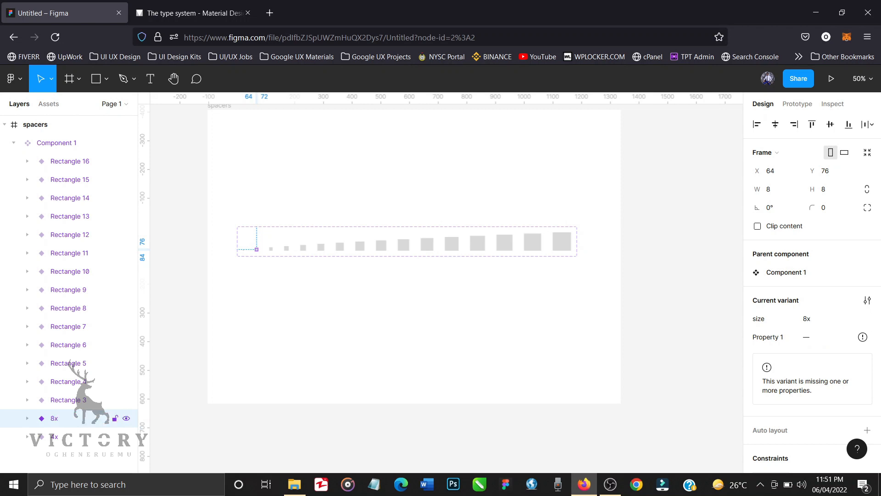
# Step: Rename the 12 px square's variant, Rectangle 3, to size=12x, reusing the copied size name
pyautogui.doubleClick(73, 400)
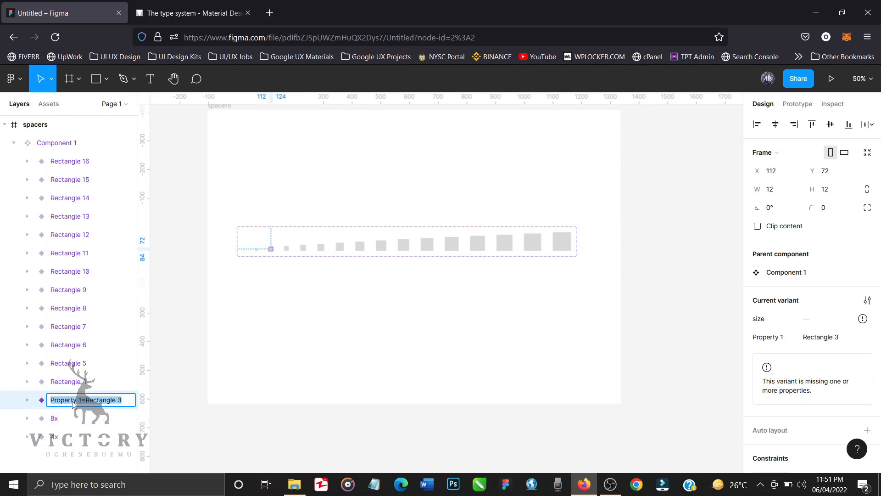
pyautogui.write('size=4x')
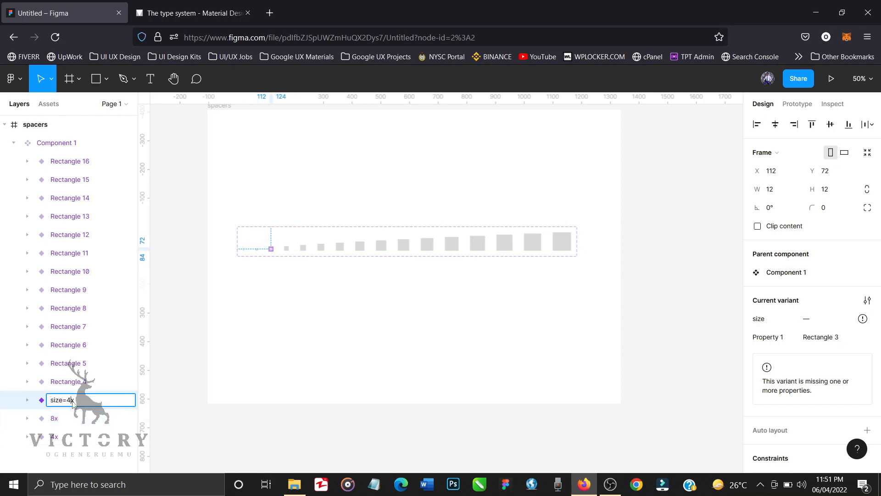
pyautogui.press('BackSpace')
pyautogui.press('BackSpace')
pyautogui.write('12x')
pyautogui.press('Return')
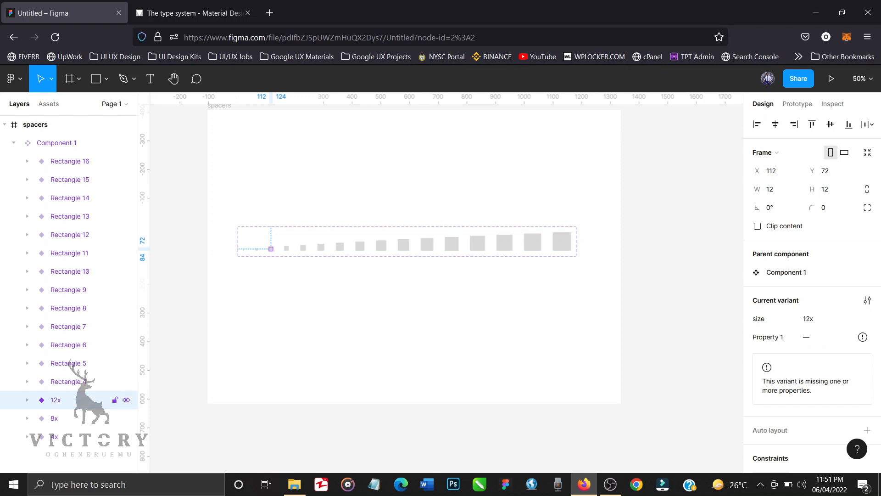
# Step: Rename the 16 px square's variant, Rectangle 4, to size=16x, reusing the copied size name
pyautogui.doubleClick(72, 383)
pyautogui.write('size=4x')
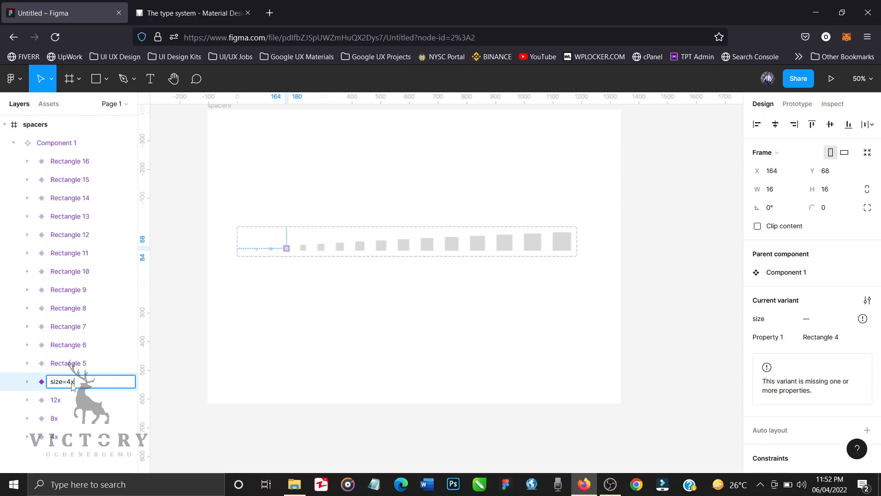
pyautogui.press('BackSpace')
pyautogui.press('BackSpace')
pyautogui.press('Return')
# Step: Rename the 20 px square's variant, Rectangle 5, to size=20x, reusing the copied size name
pyautogui.click(70, 364)
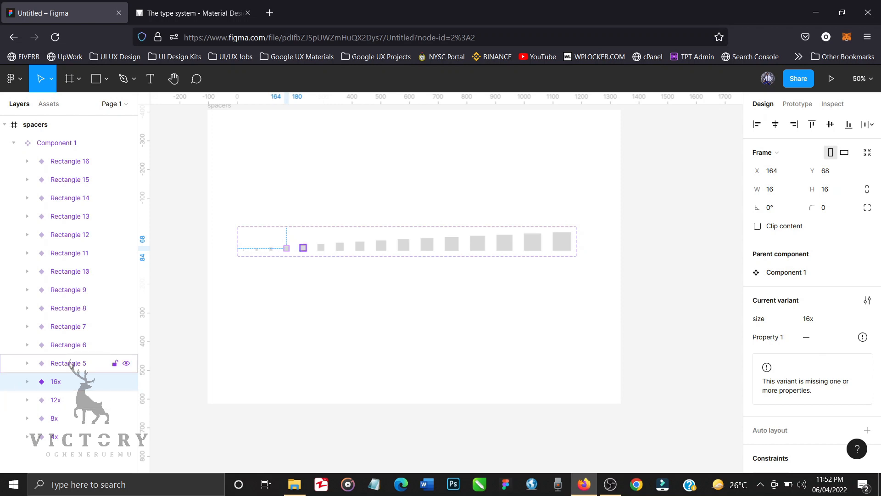
pyautogui.doubleClick(69, 364)
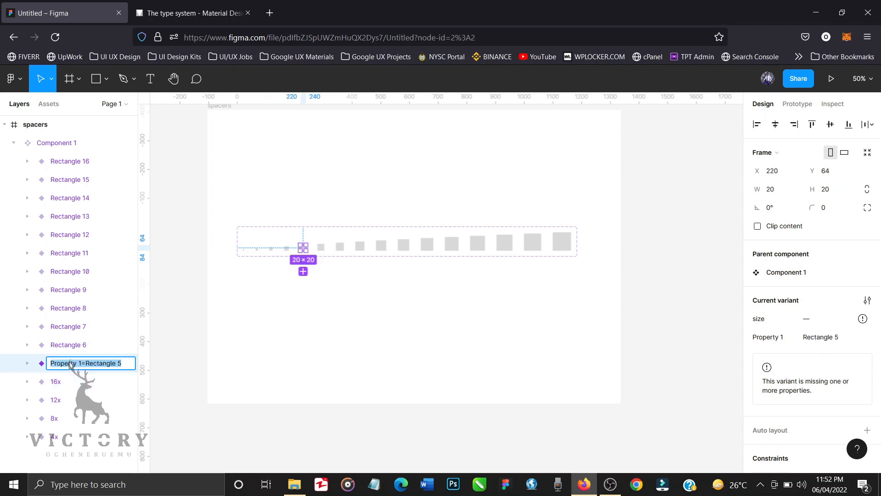
pyautogui.hotkey('ctrl', 'v')
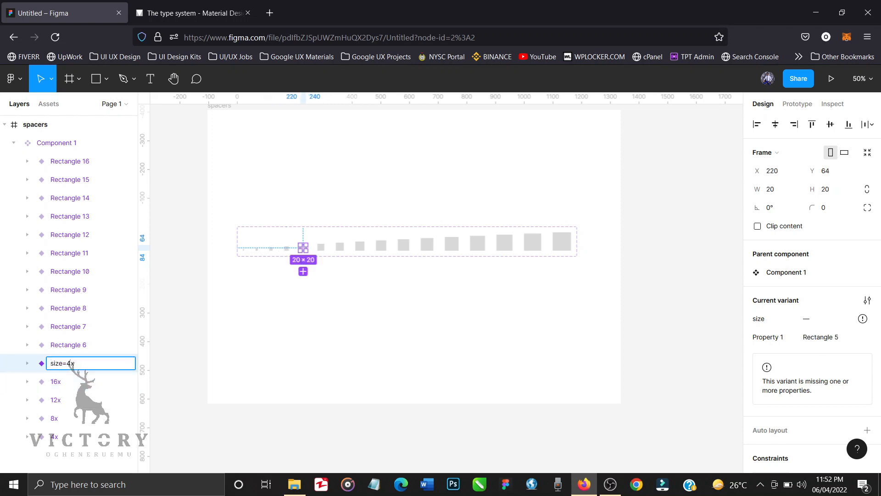
pyautogui.press('BackSpace')
pyautogui.press('BackSpace')
pyautogui.write('20x')
pyautogui.press('Return')
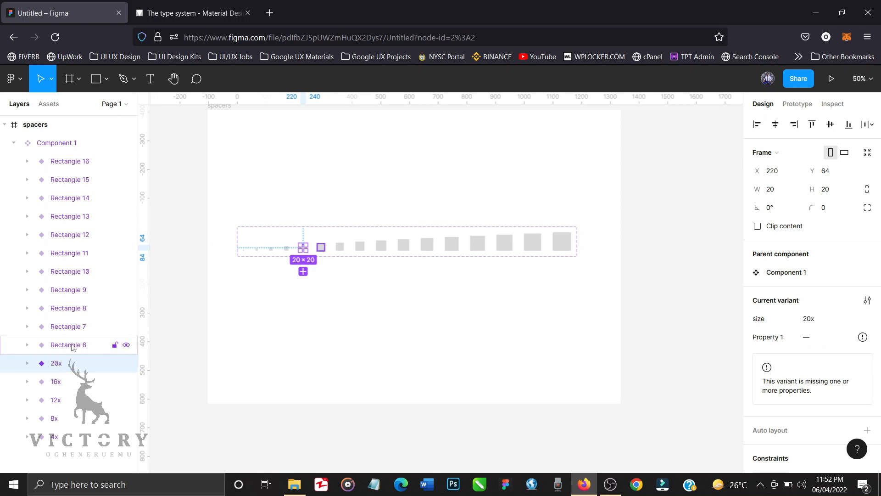
# Step: Rename the 24 px square's variant, Rectangle 6, to size=24x, reusing the copied size name
pyautogui.click(71, 345)
pyautogui.doubleClick(71, 345)
pyautogui.hotkey('ctrl', 'v')
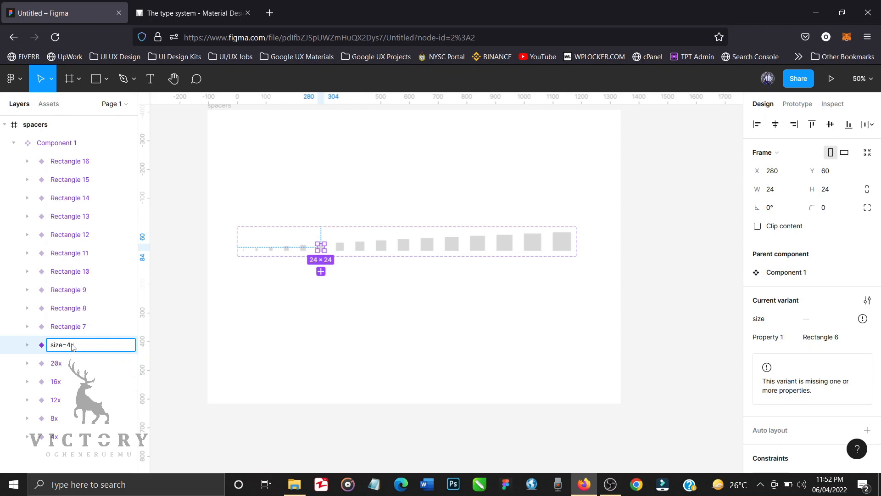
pyautogui.press('BackSpace')
pyautogui.press('BackSpace')
pyautogui.write('24x')
pyautogui.press('Return')
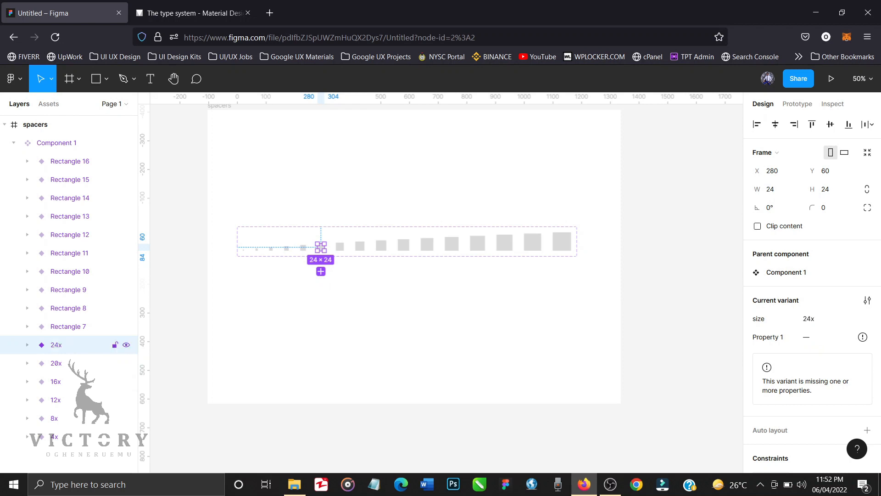
# Step: Rename the 28 px square's variant, Rectangle 7, to size=28x, reusing the copied size name
pyautogui.doubleClick(64, 327)
pyautogui.write('size=4x')
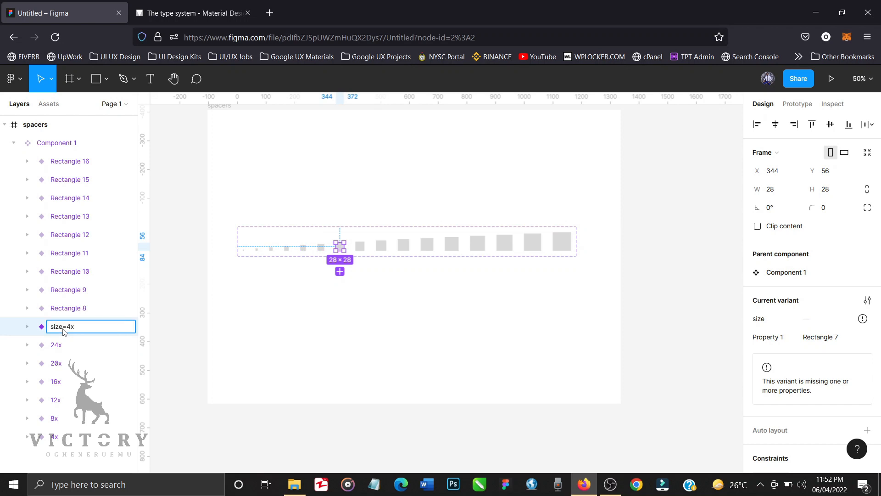
pyautogui.press('BackSpace')
pyautogui.press('BackSpace')
pyautogui.write('28')
pyautogui.press('Return')
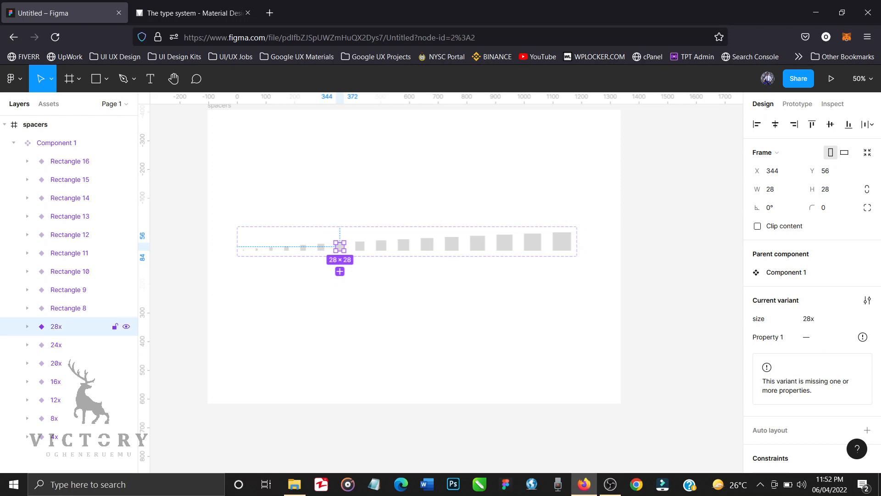
# Step: Rename the 32 px square's variant, Rectangle 8, to size=32x, reusing the copied size name
pyautogui.click(75, 309)
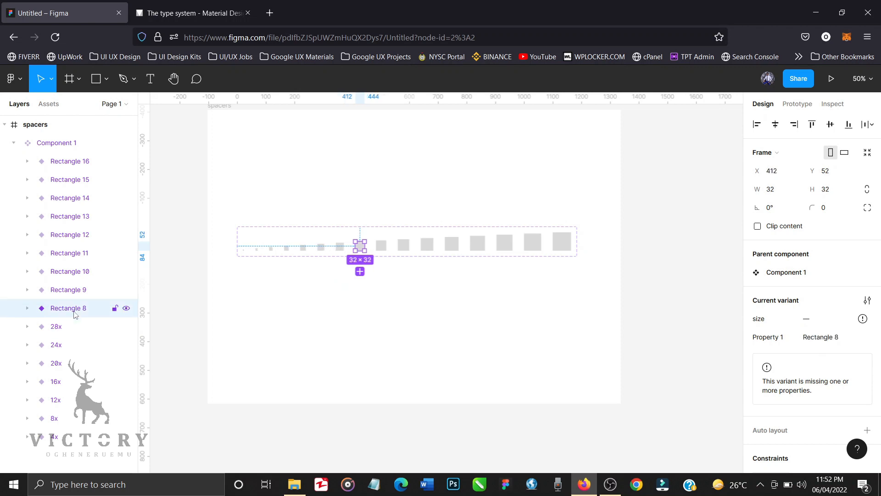
pyautogui.doubleClick(75, 308)
pyautogui.hotkey('ctrl', 'v')
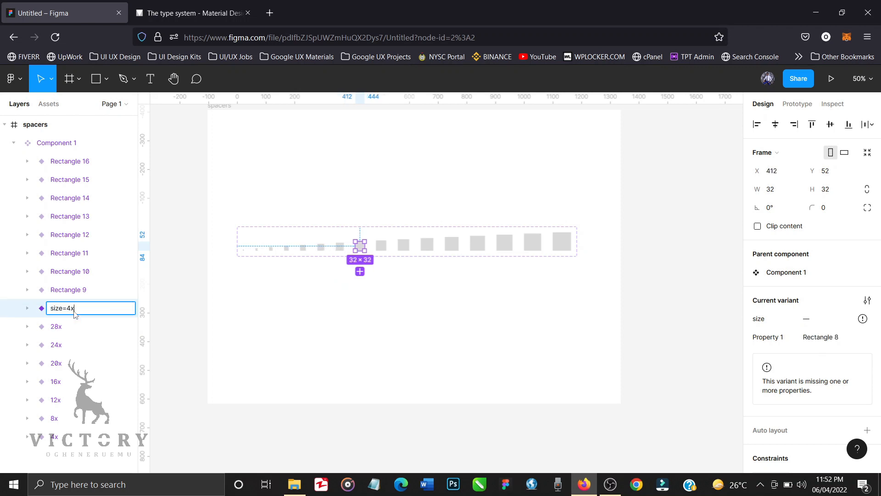
pyautogui.press('BackSpace')
pyautogui.write('32')
pyautogui.press('Return')
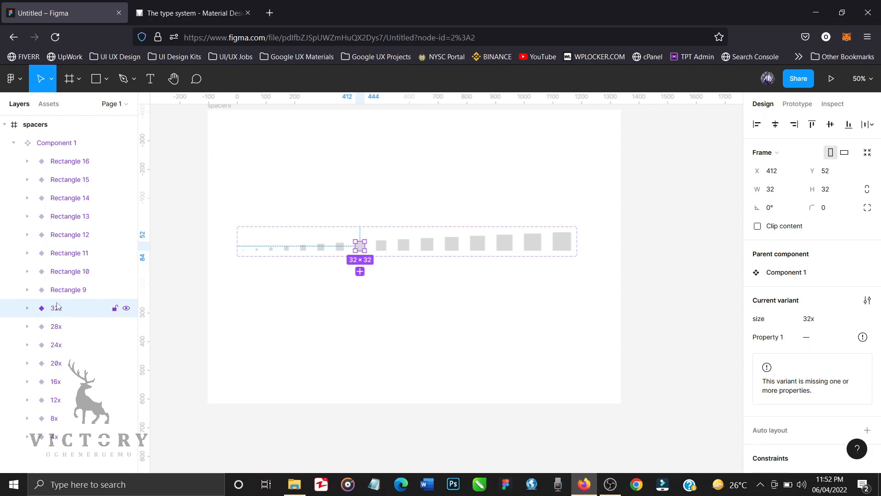
# Step: Rename the 36 px square's variant, Rectangle 9, to size=36x, reusing the copied size name
pyautogui.click(76, 293)
pyautogui.doubleClick(75, 291)
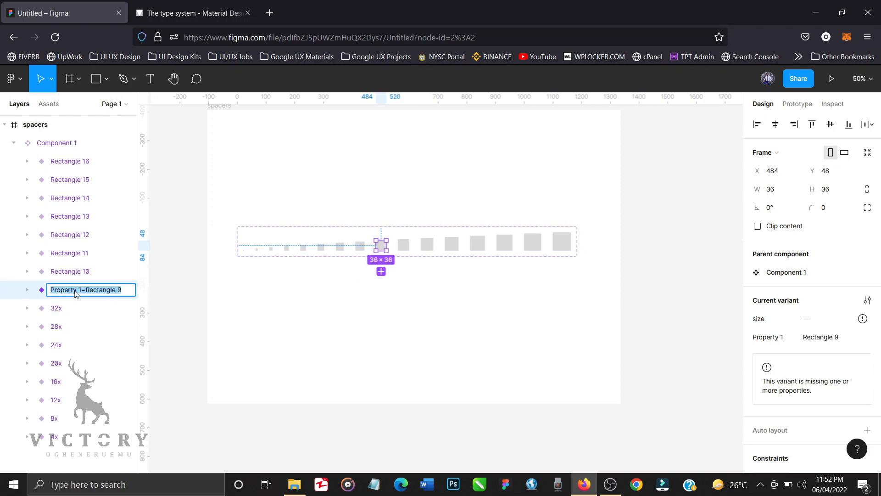
pyautogui.write('size=4x')
pyautogui.press('BackSpace')
pyautogui.press('BackSpace')
pyautogui.write('36x')
pyautogui.press('Return')
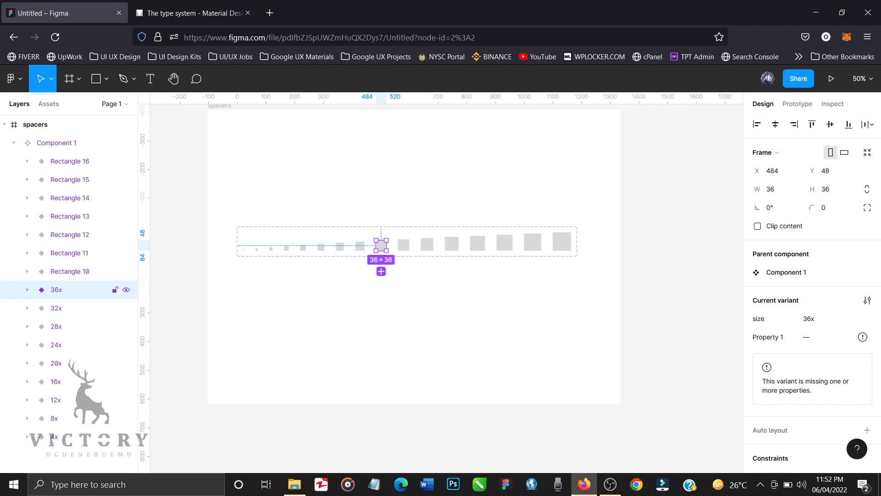
# Step: Rename the 40 px square's variant, Rectangle 10, to size=40x, reusing the copied size name
pyautogui.click(78, 272)
pyautogui.click(90, 254)
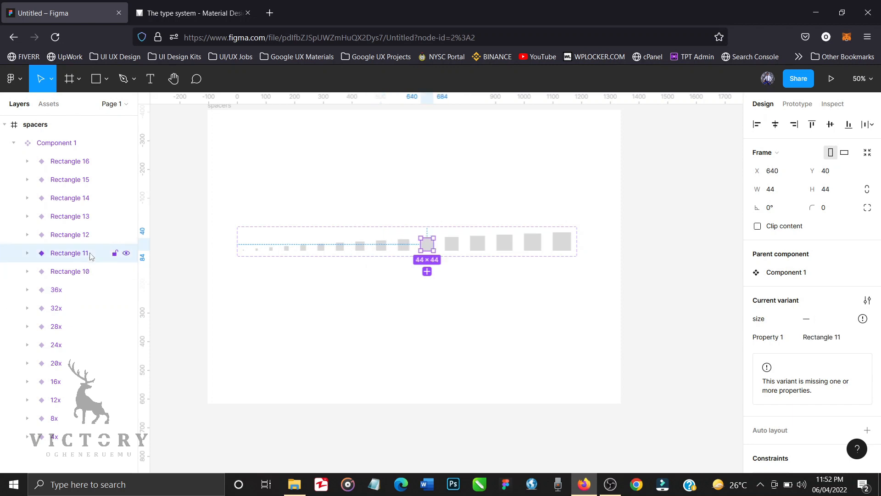
pyautogui.doubleClick(90, 254)
pyautogui.click(94, 271)
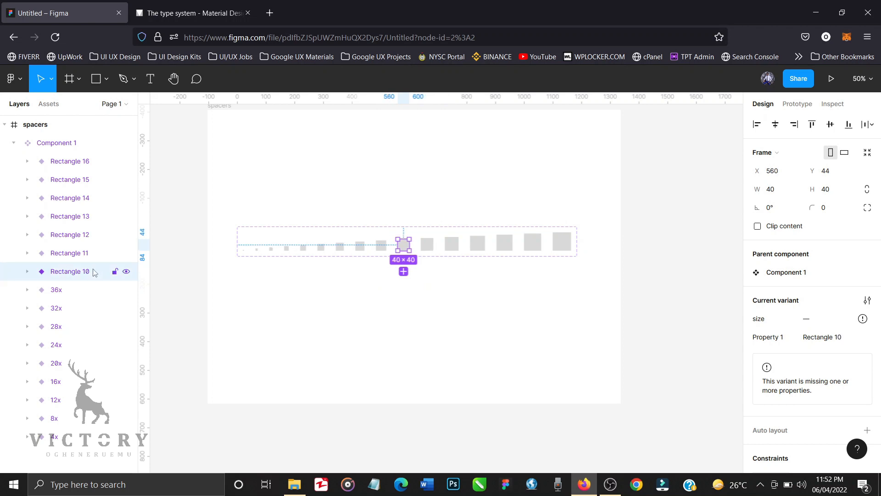
pyautogui.doubleClick(93, 271)
pyautogui.write('size=4x')
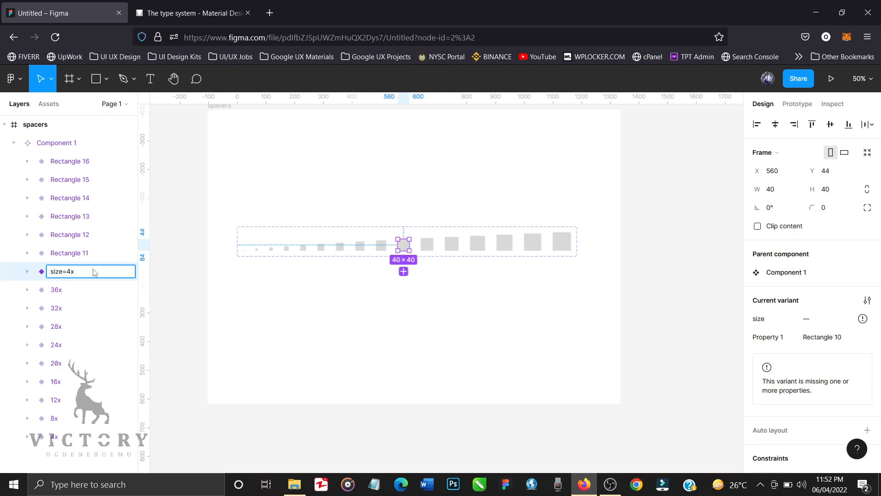
pyautogui.press('BackSpace')
pyautogui.write('0x')
pyautogui.press('Return')
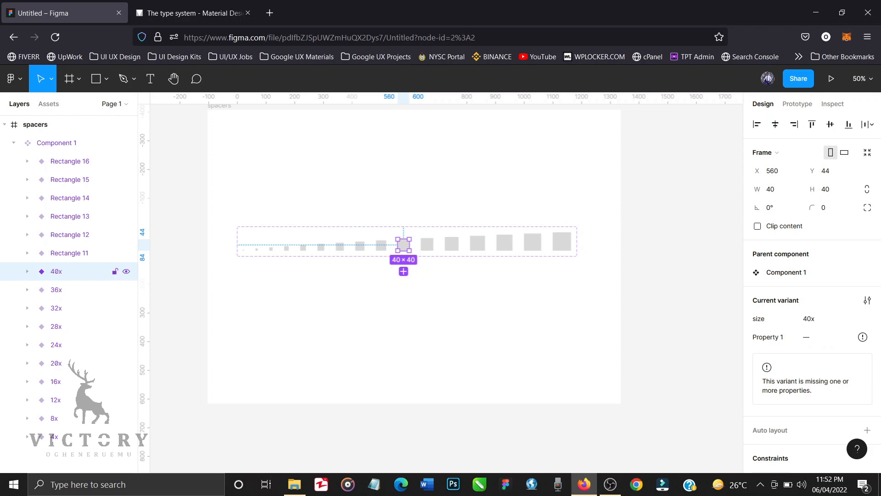
# Step: Rename the variants Rectangle 11 and Rectangle 12 to size=44x and size=48x, reusing the copied size name
pyautogui.doubleClick(76, 253)
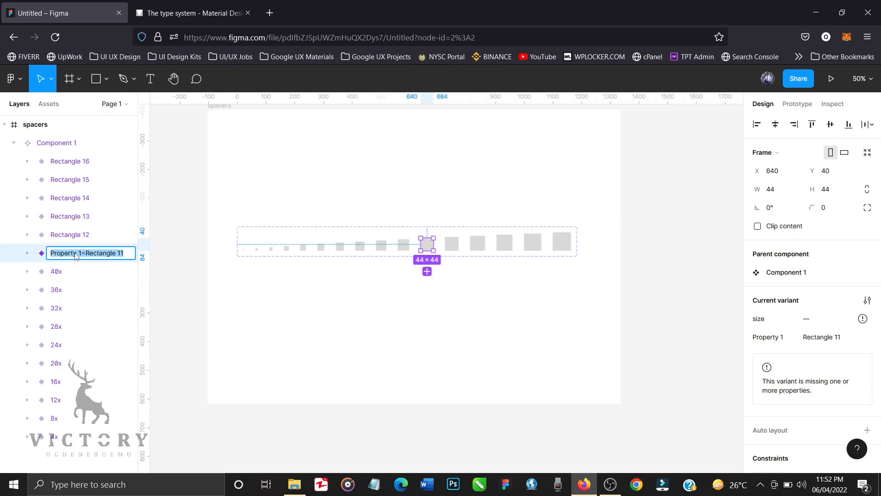
pyautogui.write('size=4x')
pyautogui.press('BackSpace')
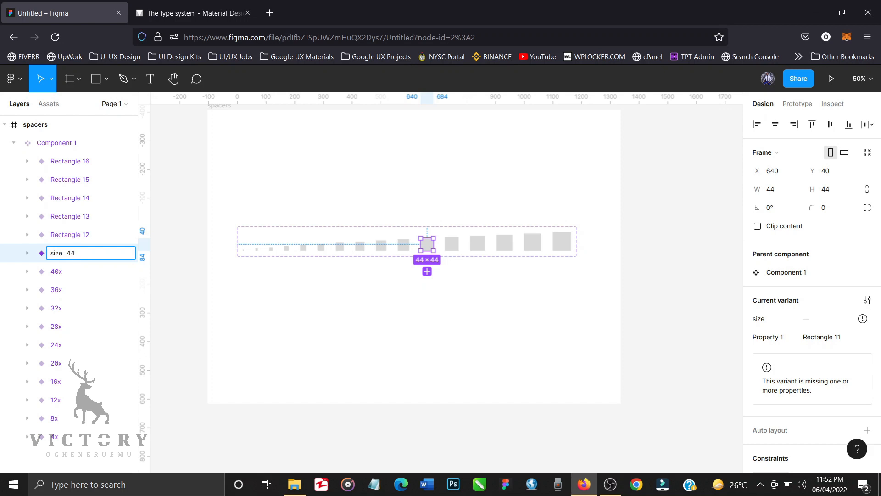
pyautogui.doubleClick(64, 234)
pyautogui.write('size=4x')
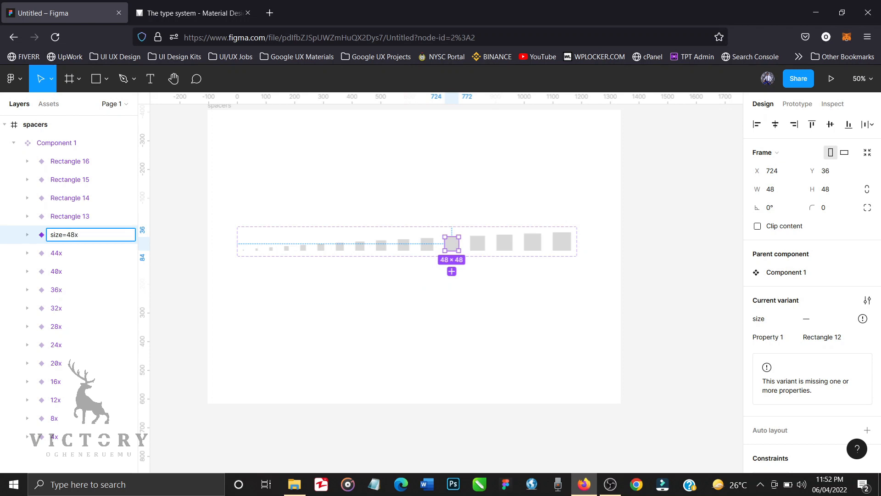
pyautogui.press('Return')
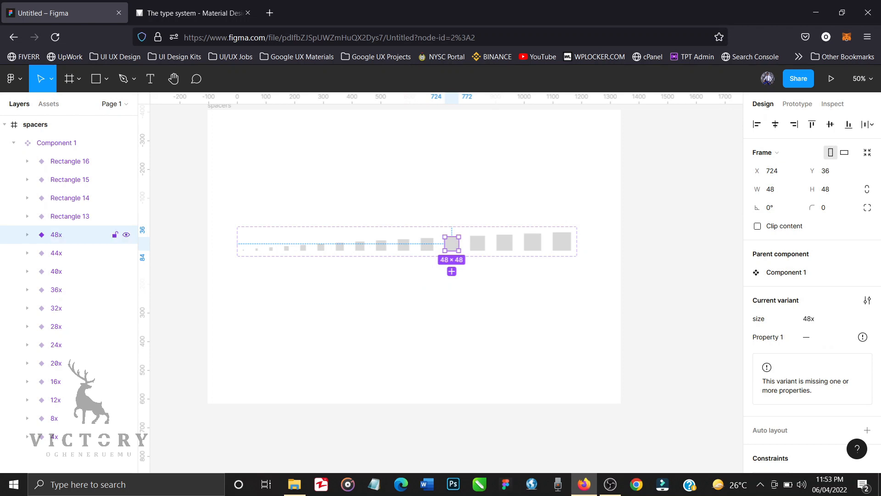
# Step: Rename the variants Rectangle 13 and Rectangle 14 to size=52x and size=56x, reusing the copied size name
pyautogui.click(64, 220)
pyautogui.doubleClick(65, 220)
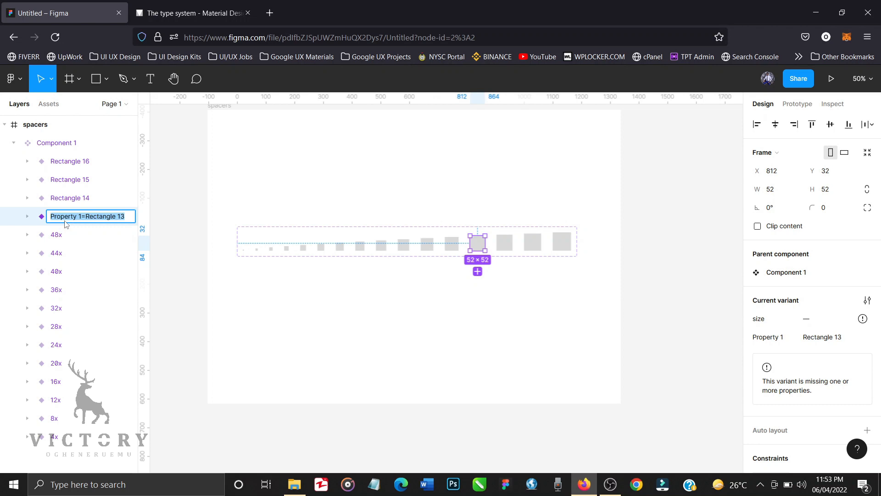
pyautogui.write('size=4x')
pyautogui.press('Return')
pyautogui.click(68, 200)
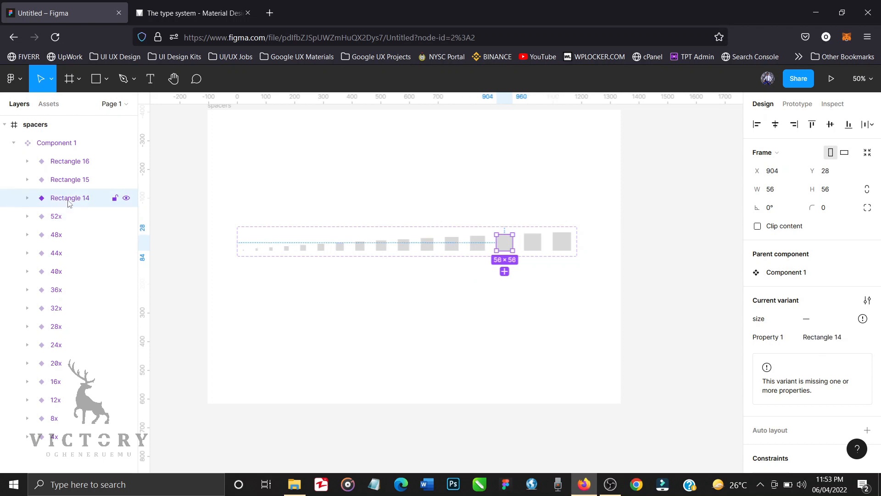
pyautogui.doubleClick(68, 200)
pyautogui.write('size=4x')
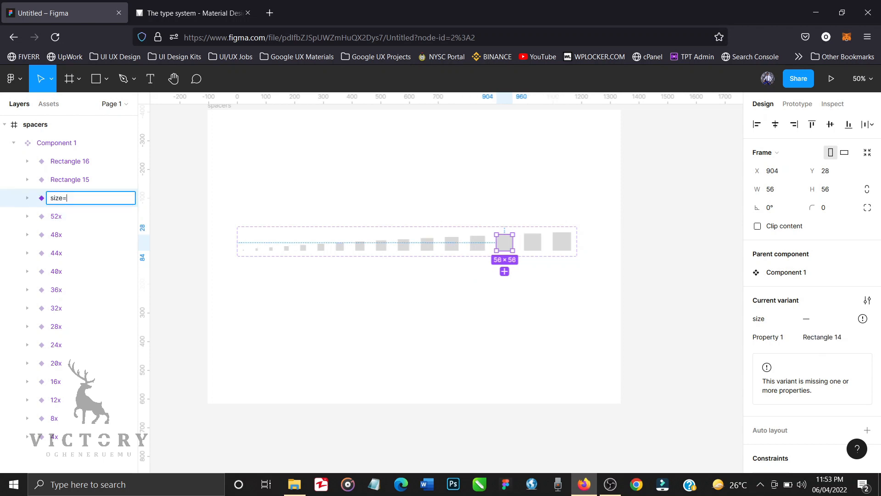
pyautogui.press('Return')
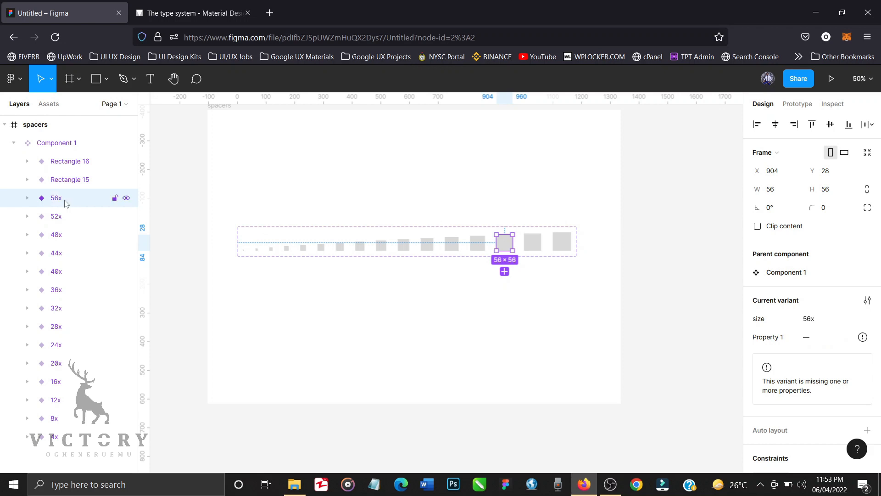
# Step: Rename the last two variants, Rectangle 15 and Rectangle 16, to size=60x and size=64x, and clear the selection
pyautogui.doubleClick(83, 184)
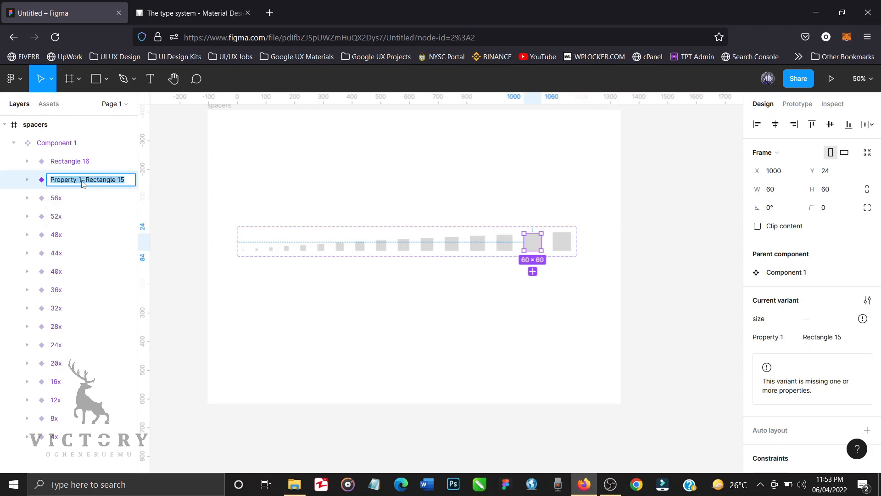
pyautogui.write('size=4x')
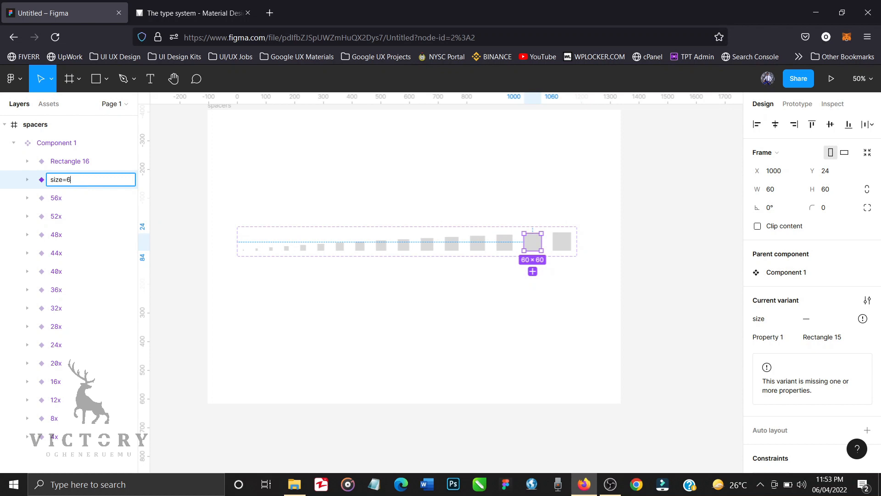
pyautogui.press('Return')
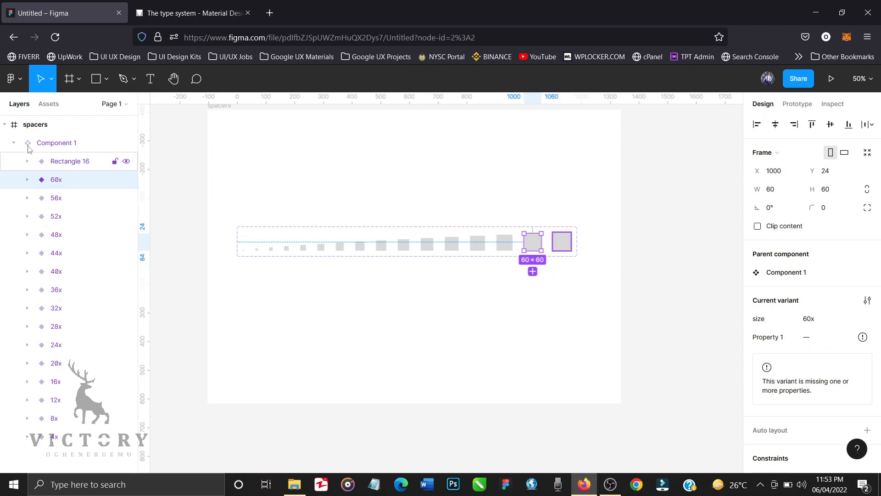
pyautogui.doubleClick(69, 165)
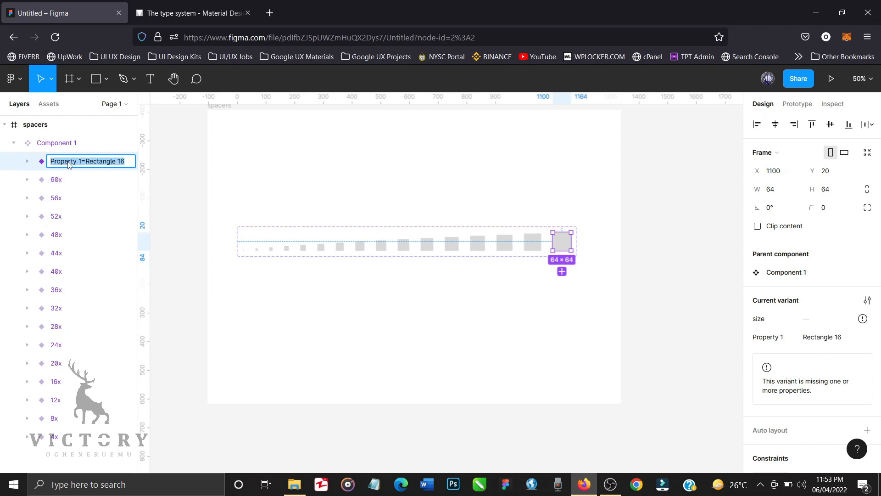
pyautogui.write('size=4x')
pyautogui.press('Return')
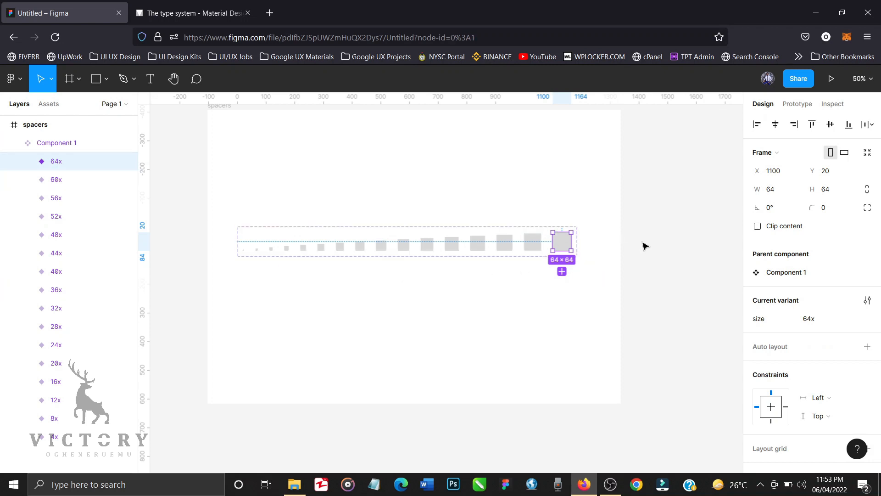
pyautogui.click(191, 191)
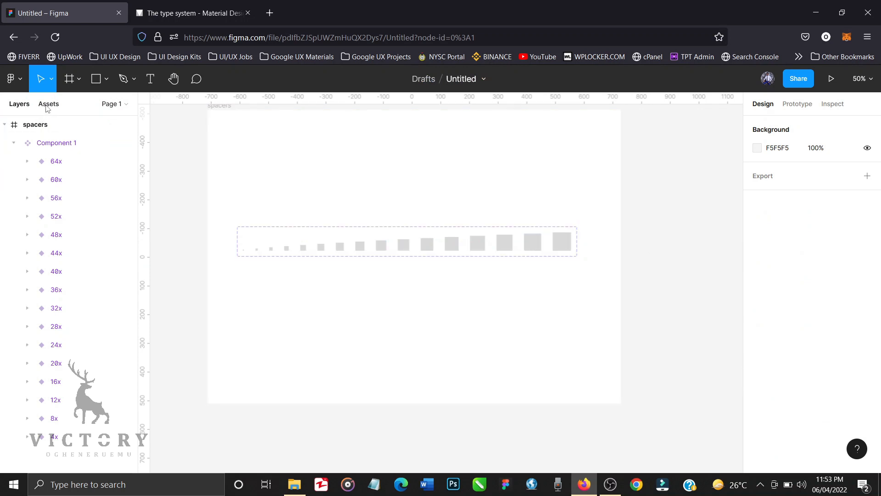
# Step: Rename the component set Component 1 to spacer
pyautogui.doubleClick(68, 143)
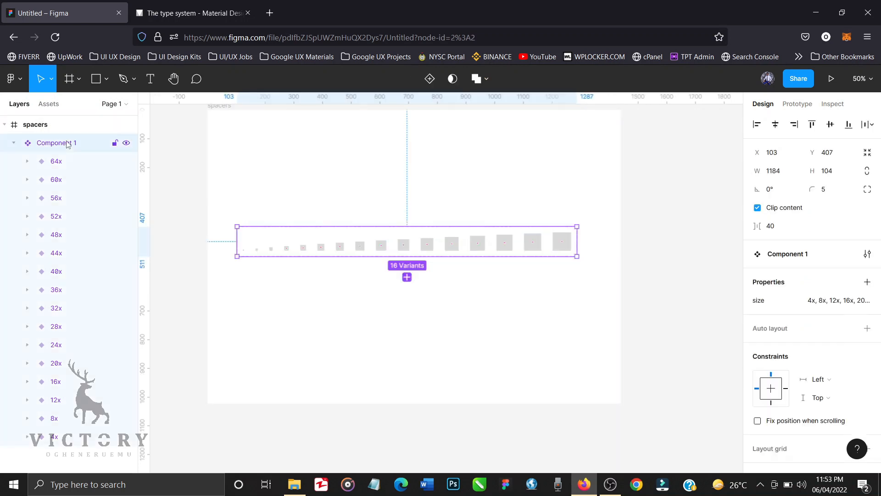
pyautogui.write('spacer')
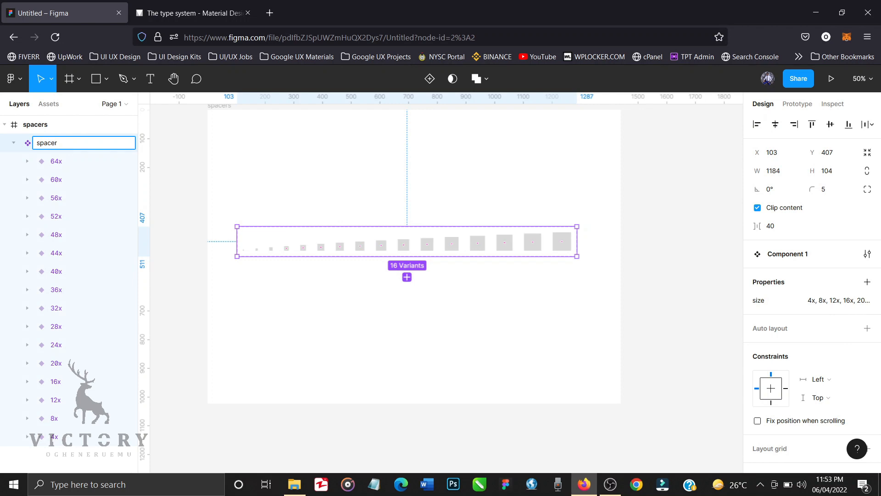
pyautogui.press('Return')
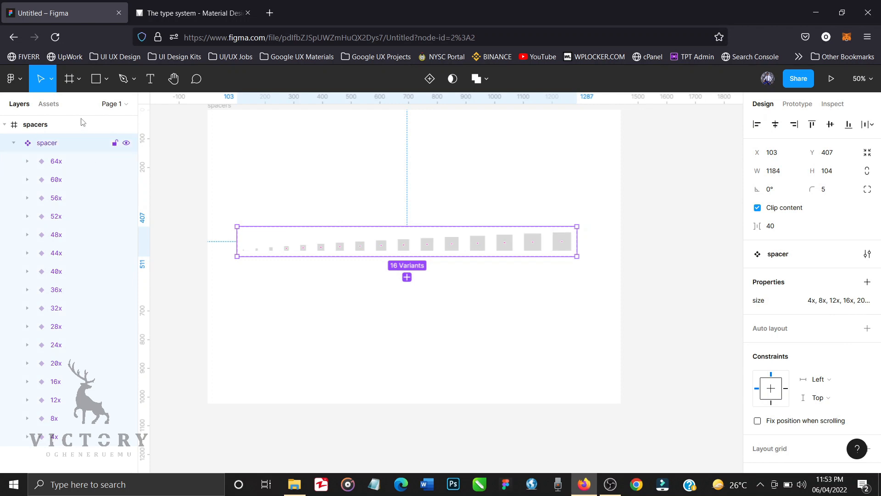
# Step: Place a trial instance of the local spacer component below the row of squares and check which size variants it offers
pyautogui.click(48, 104)
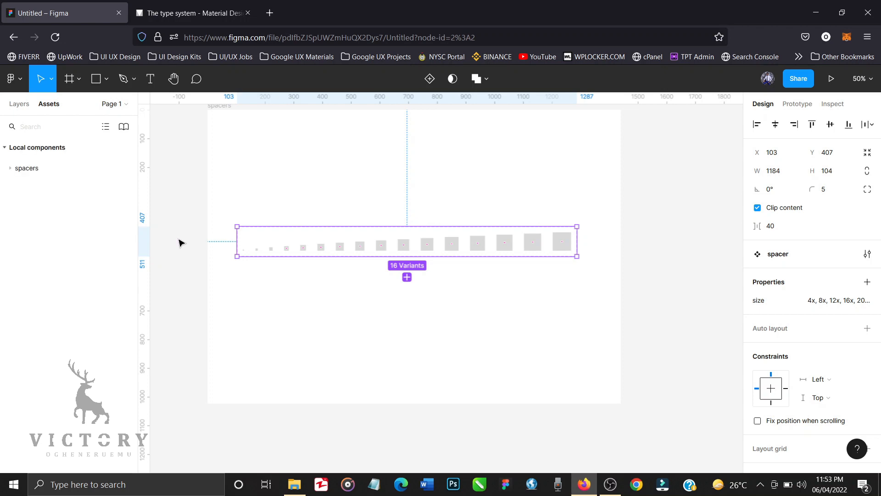
pyautogui.click(13, 172)
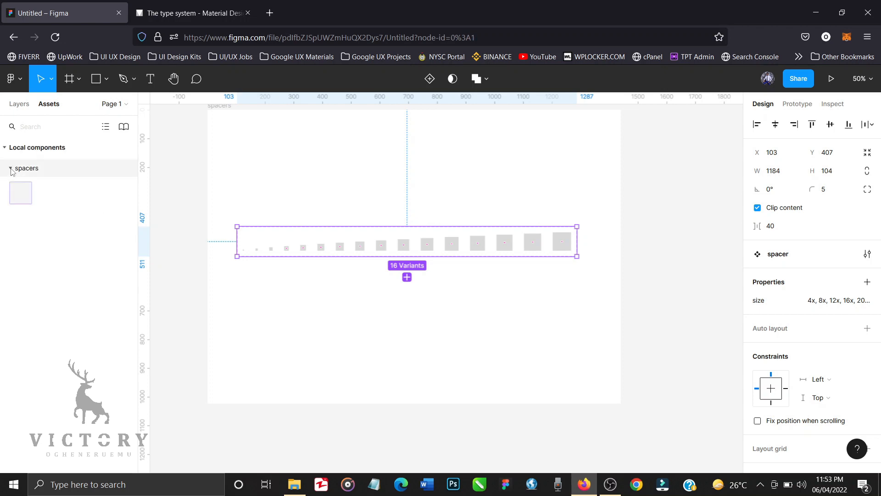
pyautogui.moveTo(27, 196); pyautogui.dragTo(348, 309)
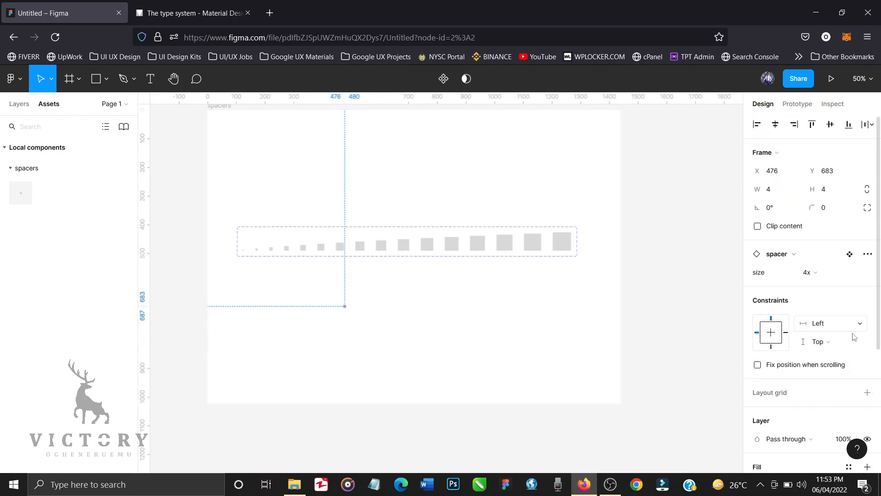
pyautogui.click(869, 274)
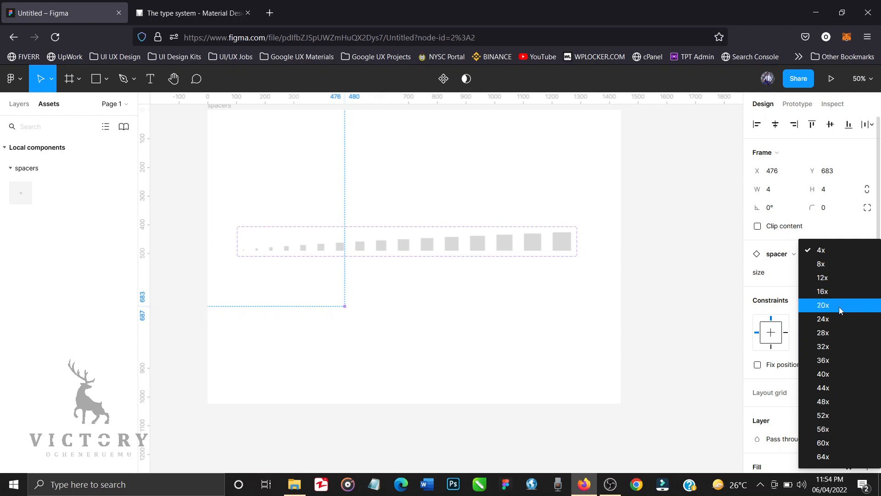
pyautogui.click(532, 336)
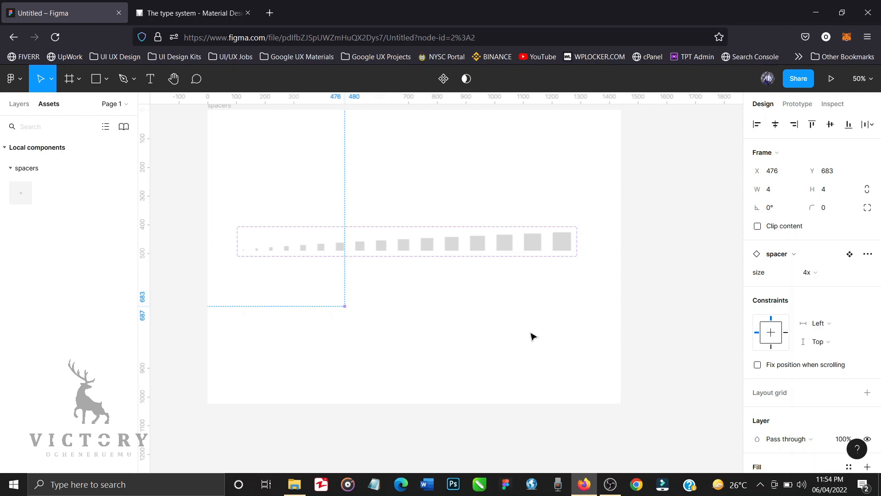
pyautogui.click(423, 334)
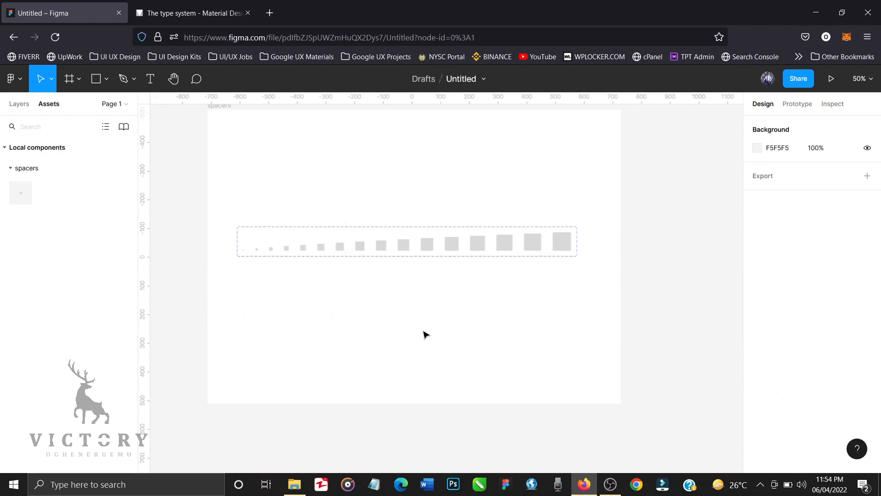
pyautogui.click(25, 108)
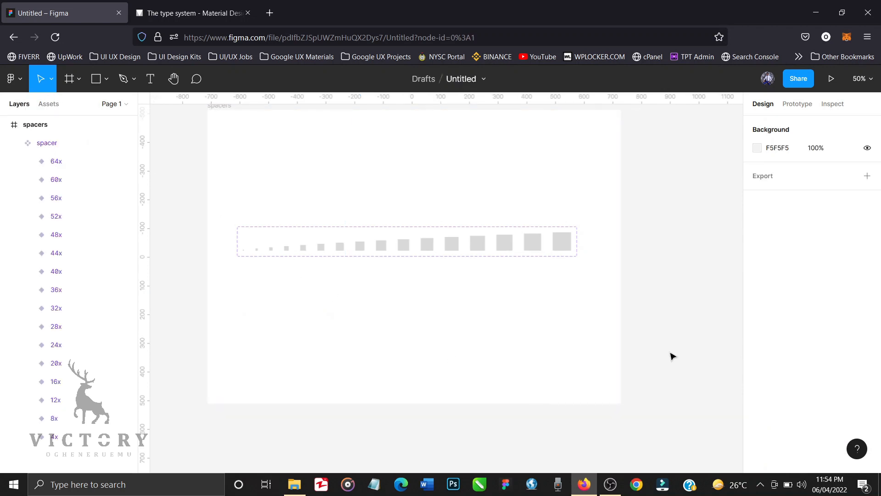
# Step: Duplicate the spacers frame and rename the copy alerts
pyautogui.scroll(3, 354, 193)
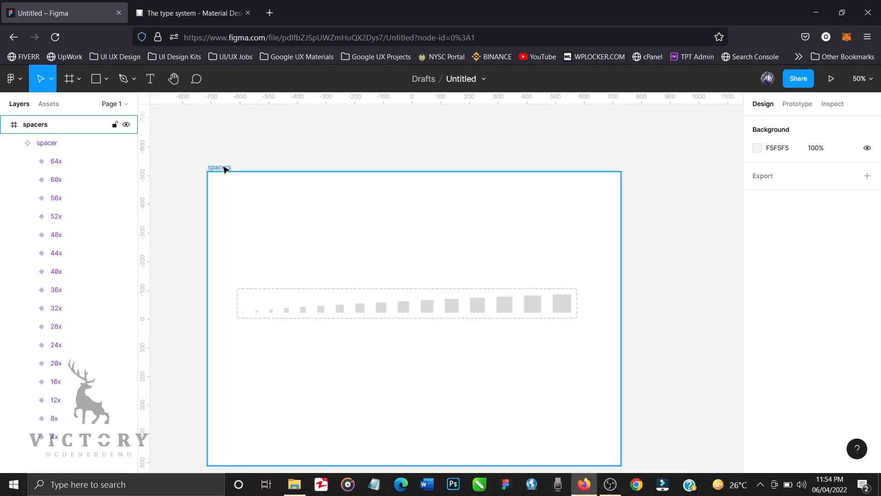
pyautogui.click(225, 168)
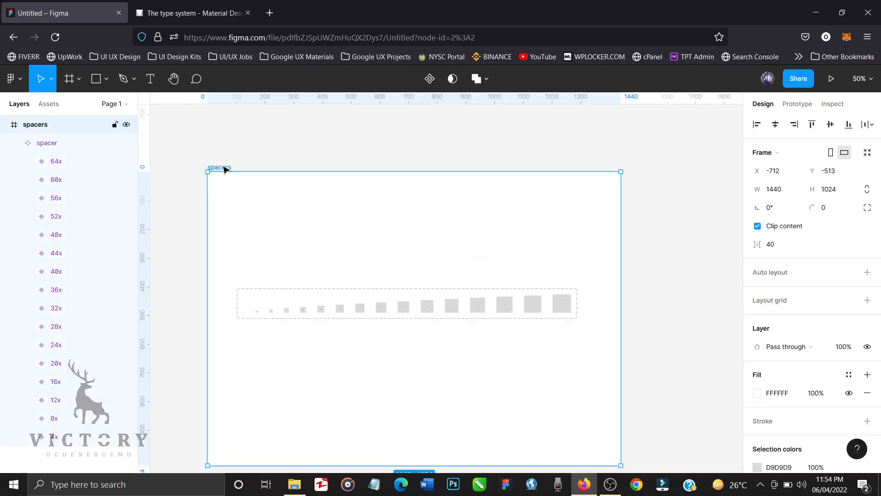
pyautogui.hotkey('ctrl', 'd')
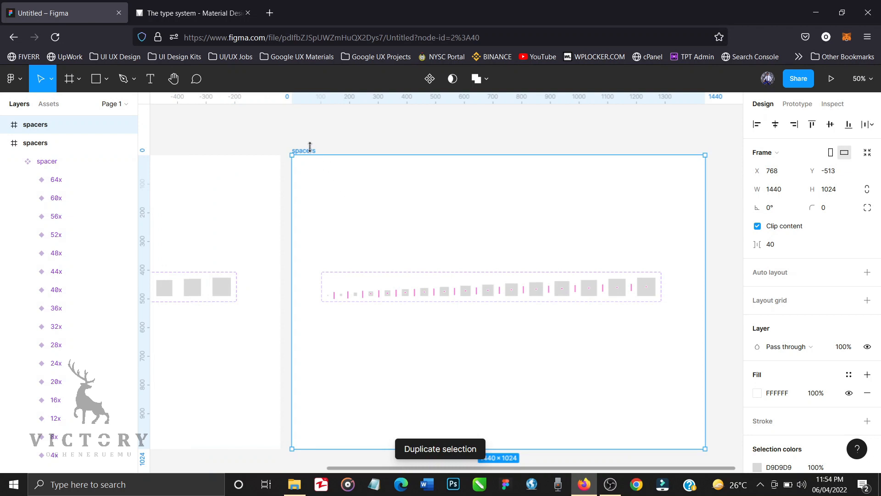
pyautogui.doubleClick(310, 150)
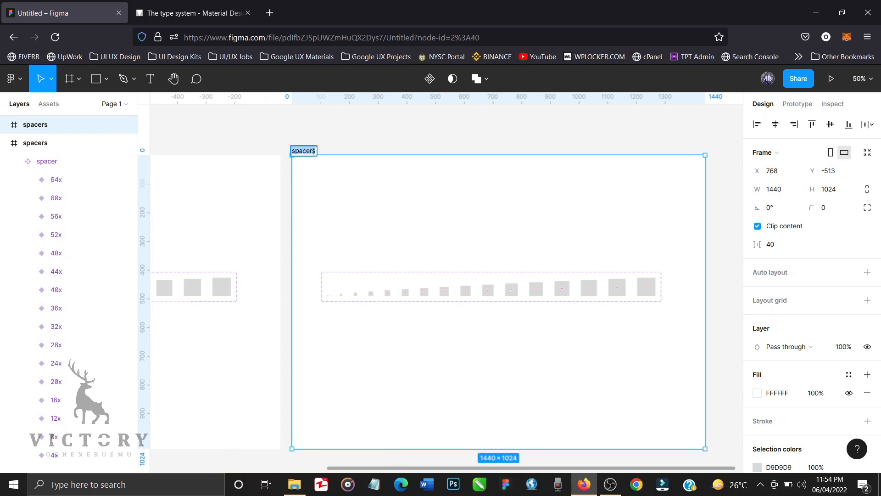
pyautogui.write('alert')
pyautogui.press('Return')
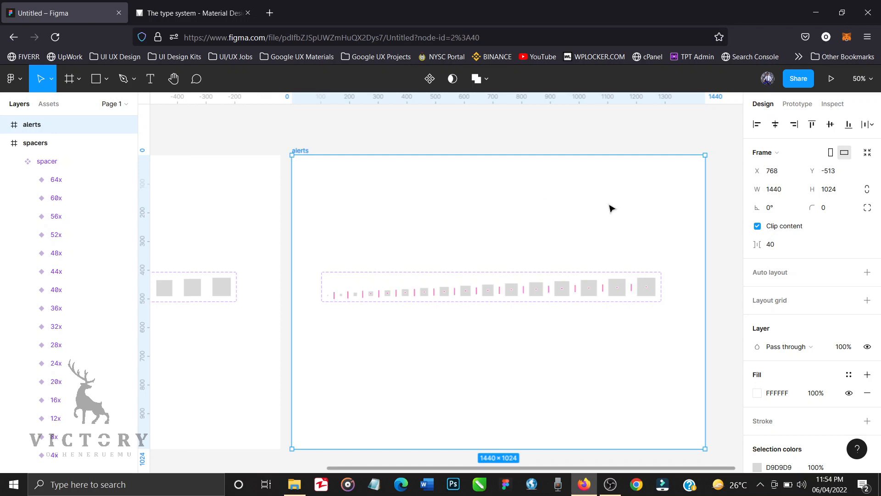
# Step: Delete the copied spacer component set from the alerts frame and collapse the spacers frame's layers
pyautogui.moveTo(722, 240); pyautogui.dragTo(323, 320)
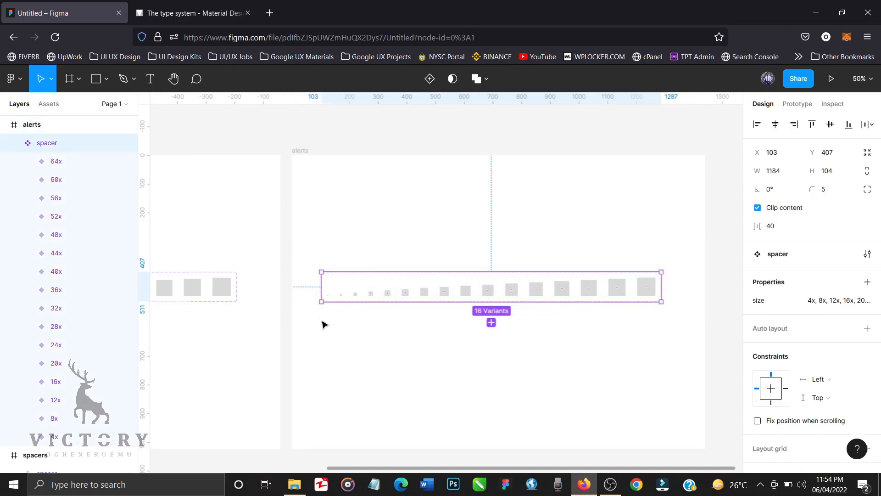
pyautogui.press('Escape')
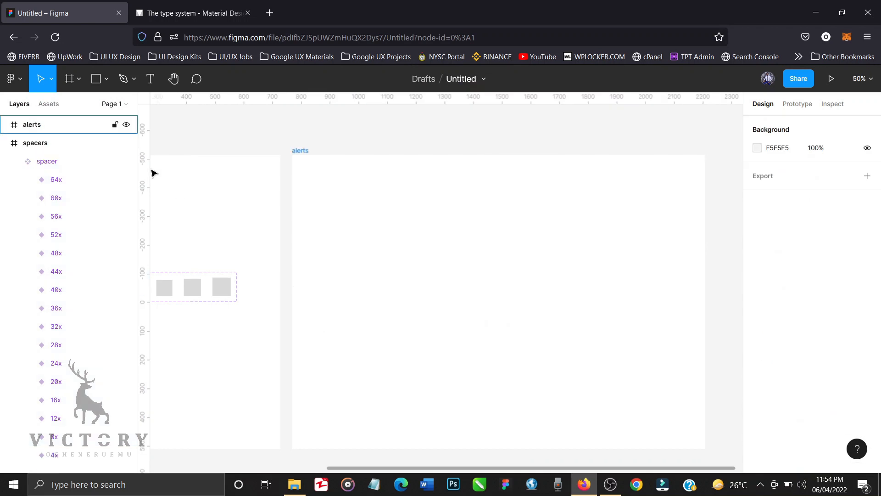
pyautogui.click(6, 143)
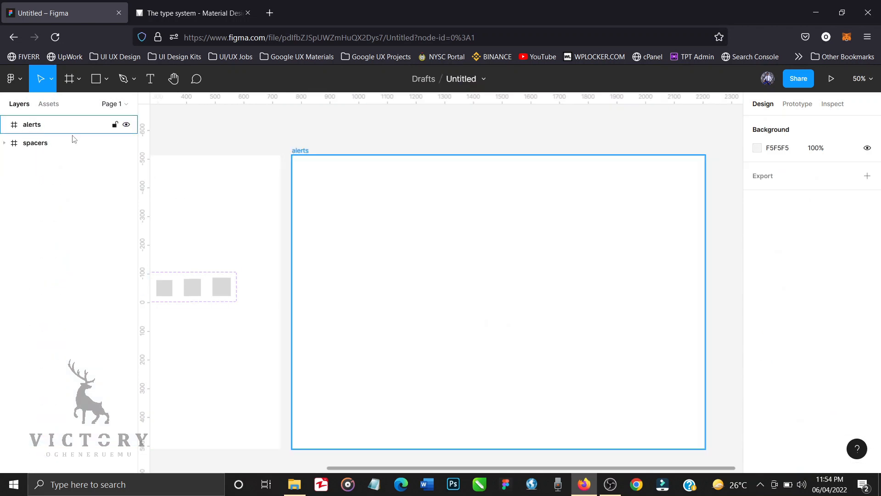
pyautogui.hscroll(4, 405, 230)
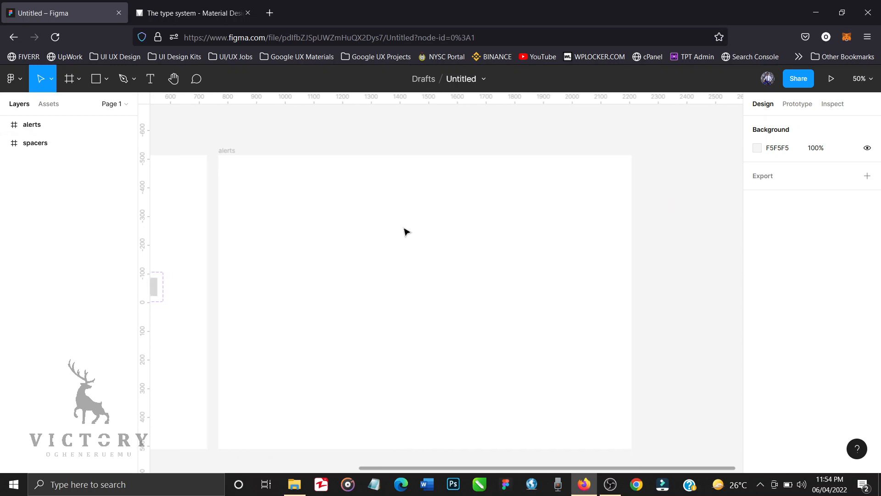
pyautogui.hscroll(1, 406, 231)
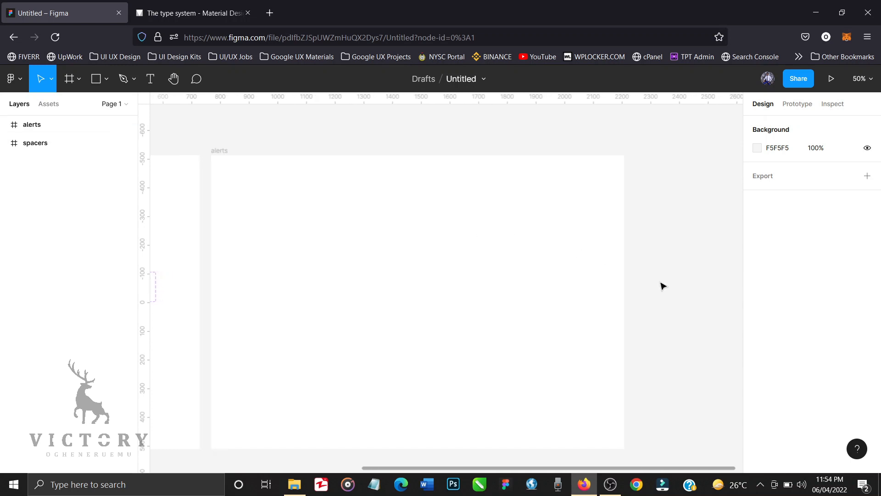
# Step: Run the Iconify plugin, search for success and import the ep:success-filled icon
pyautogui.rightClick(673, 238)
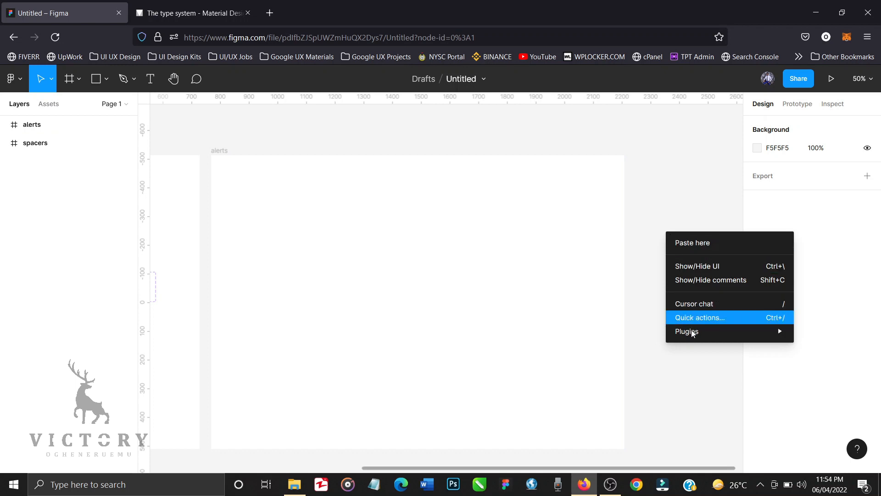
pyautogui.moveTo(693, 332)
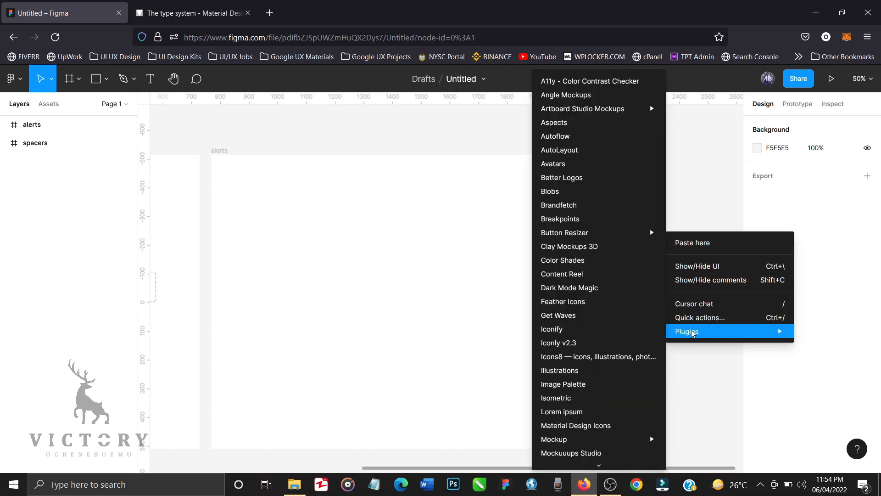
pyautogui.click(586, 327)
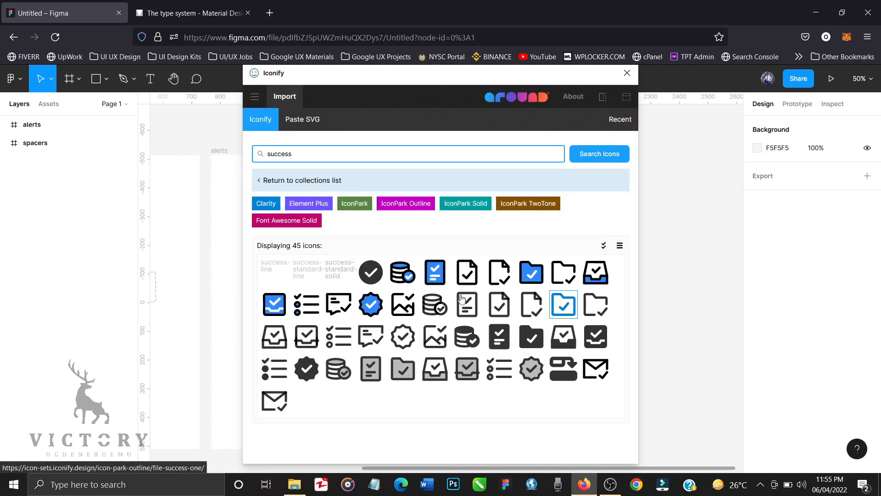
pyautogui.click(377, 272)
pyautogui.scroll(-5, 413, 299)
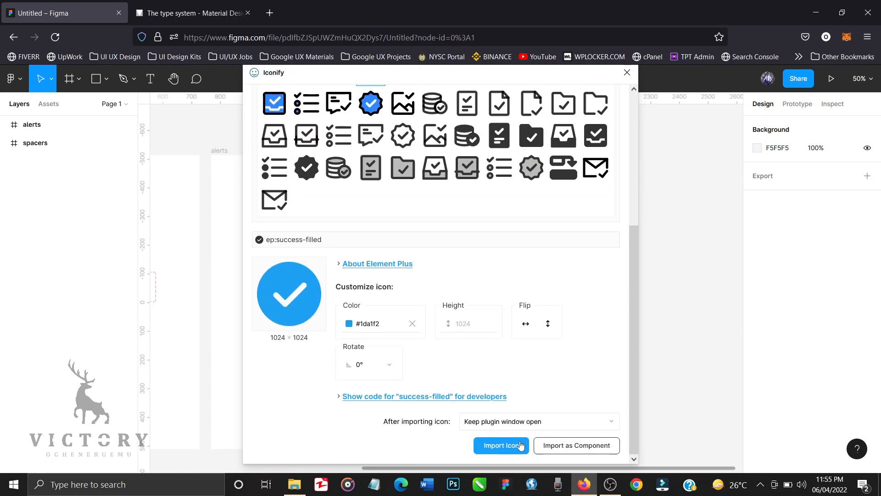
pyautogui.click(517, 446)
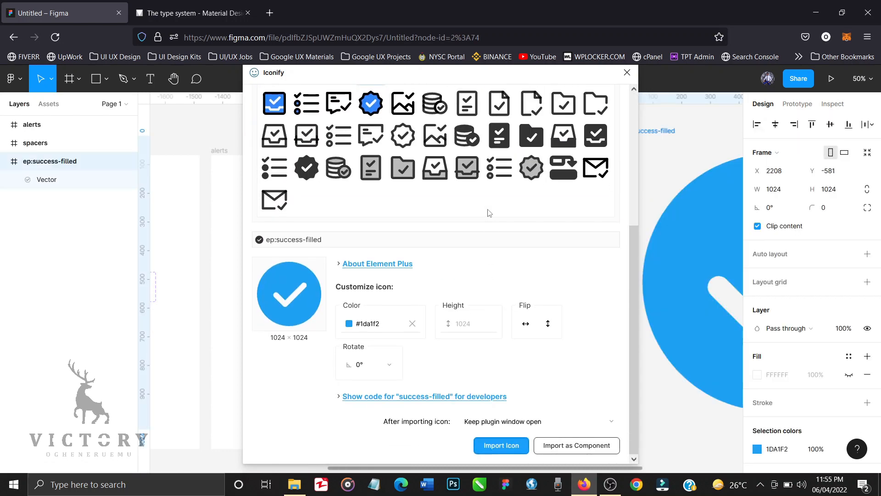
# Step: Search Iconify for warning and import the yellow emojione-v1:warning icon as a separate icon
pyautogui.scroll(3, 485, 212)
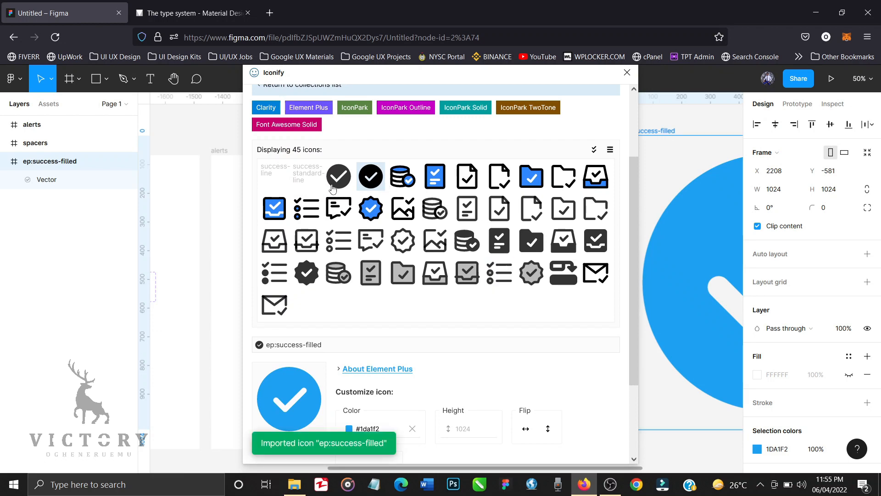
pyautogui.scroll(2, 351, 243)
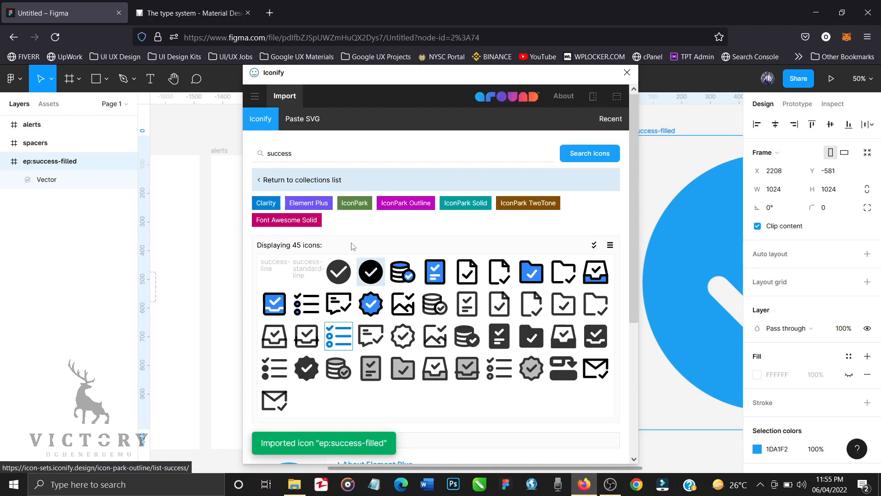
pyautogui.click(315, 156)
pyautogui.hotkey('ctrl', 'a')
pyautogui.write('war')
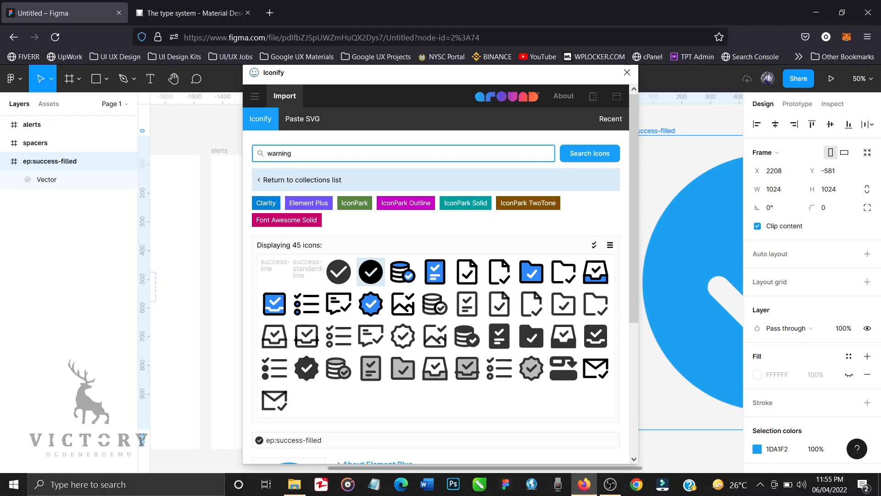
pyautogui.press('Return')
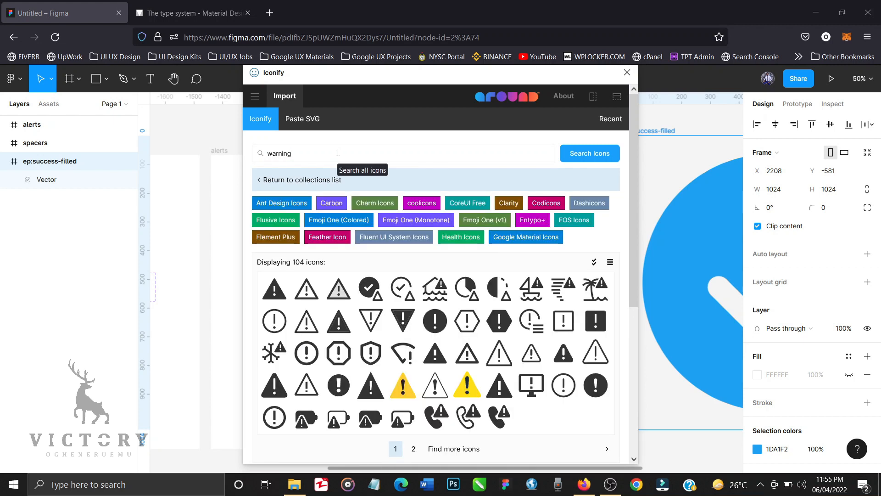
pyautogui.click(467, 386)
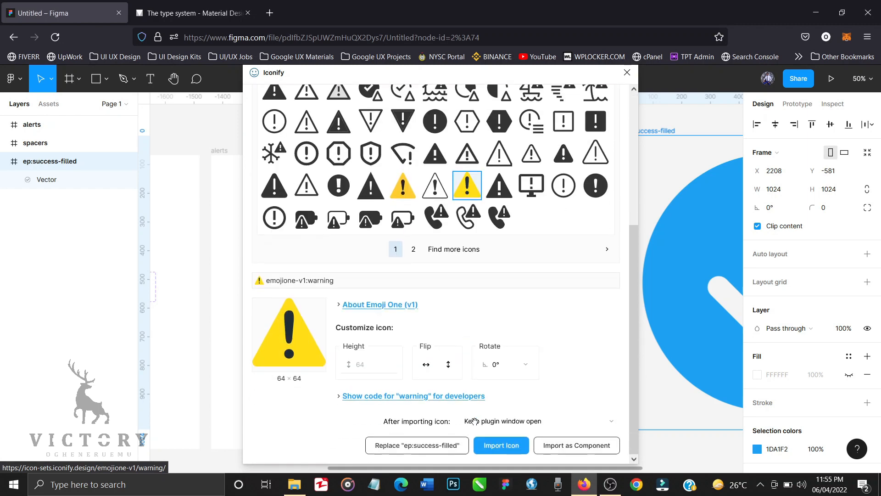
pyautogui.click(495, 451)
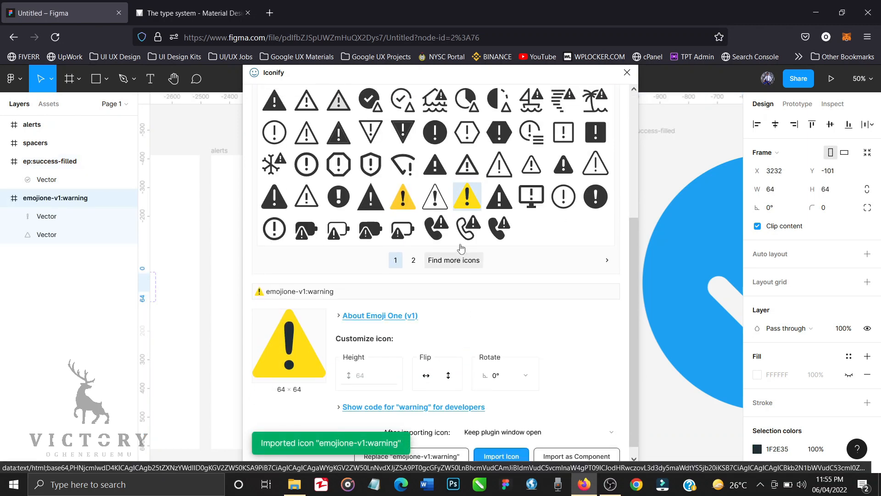
# Step: Search Iconify for error and import the fluent:error-circle-12-regular icon as a separate icon
pyautogui.scroll(4, 459, 248)
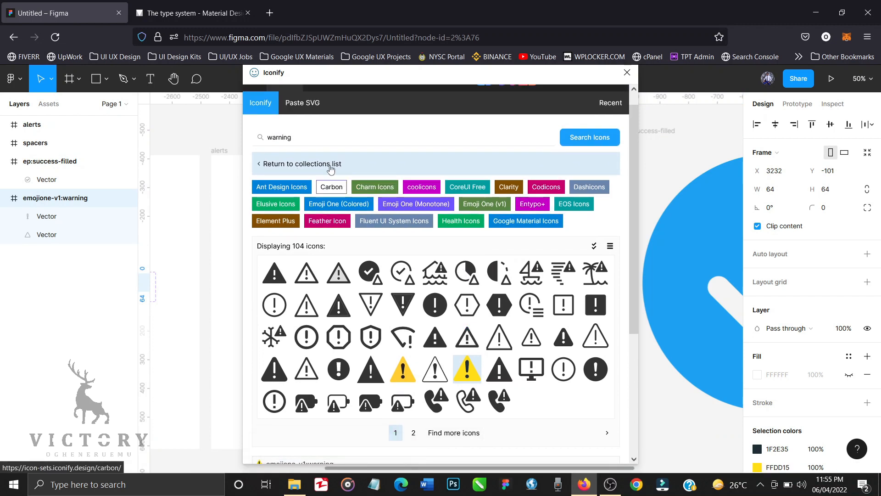
pyautogui.doubleClick(312, 141)
pyautogui.write('erro')
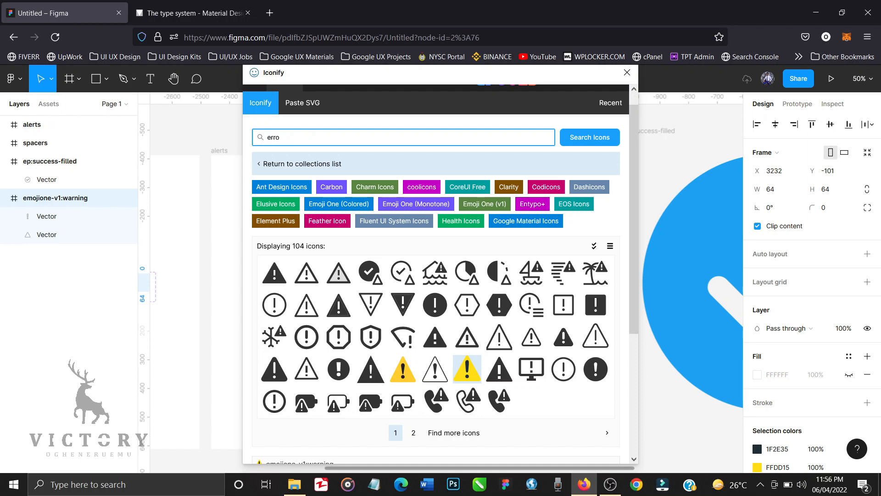
pyautogui.write('r')
pyautogui.press('Return')
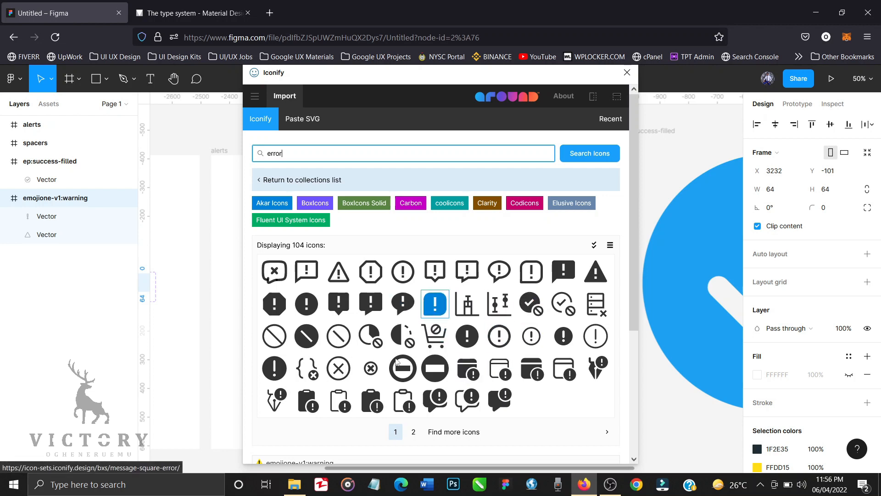
pyautogui.click(413, 432)
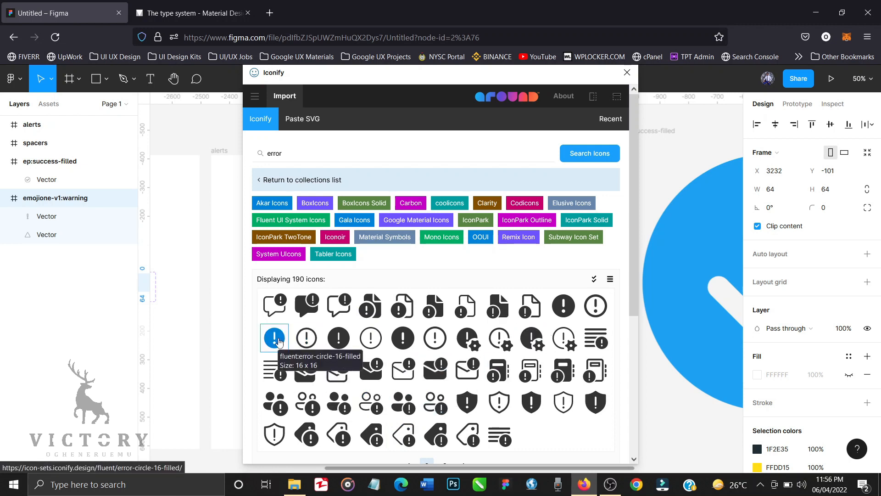
pyautogui.scroll(-1, 593, 302)
pyautogui.click(593, 301)
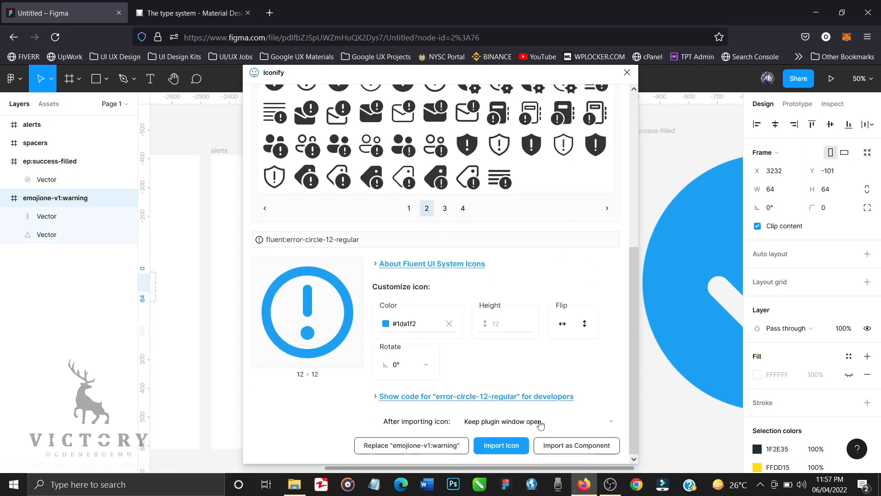
pyautogui.click(509, 450)
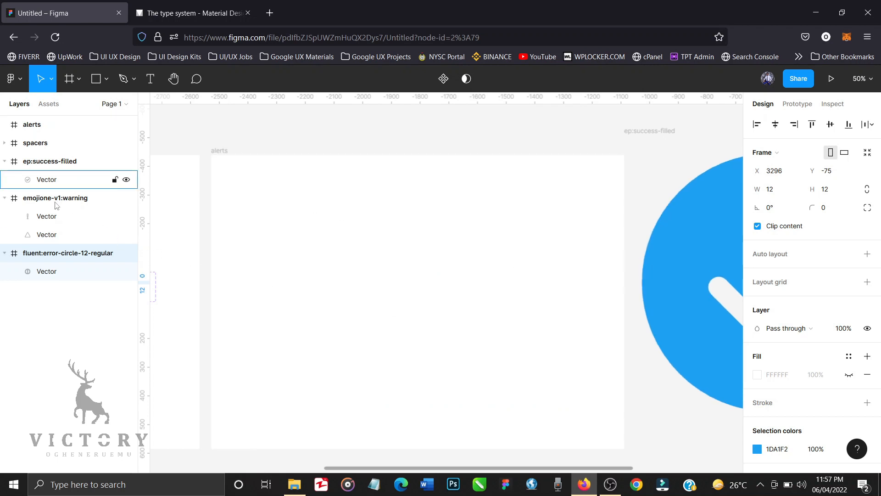
# Step: Nest the success, warning and error icon frames inside the alerts frame and move them together onto its visible area
pyautogui.click(64, 161)
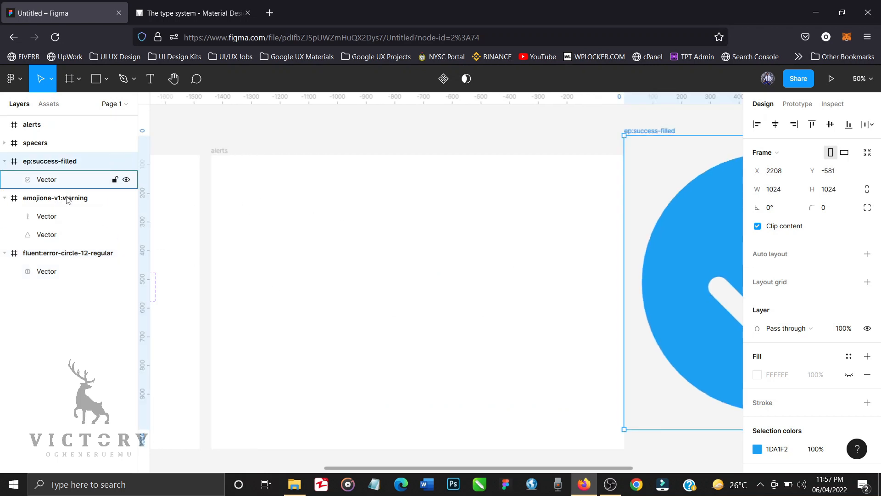
pyautogui.keyDown('shift'); pyautogui.click(67, 198); pyautogui.keyUp('shift')
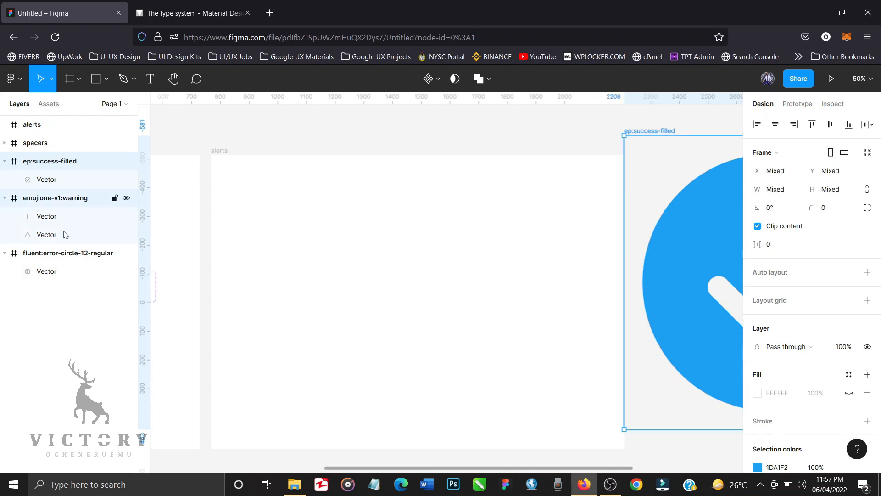
pyautogui.keyDown('shift'); pyautogui.click(66, 251); pyautogui.keyUp('shift')
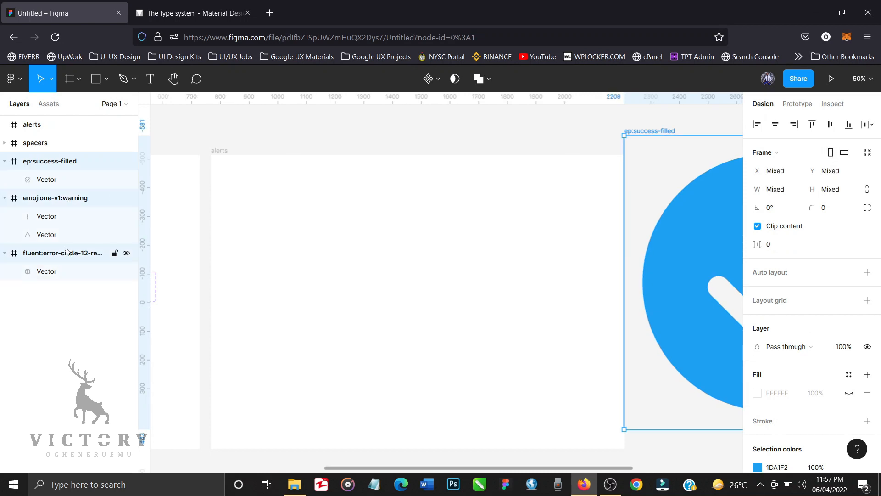
pyautogui.moveTo(81, 132); pyautogui.dragTo(91, 136)
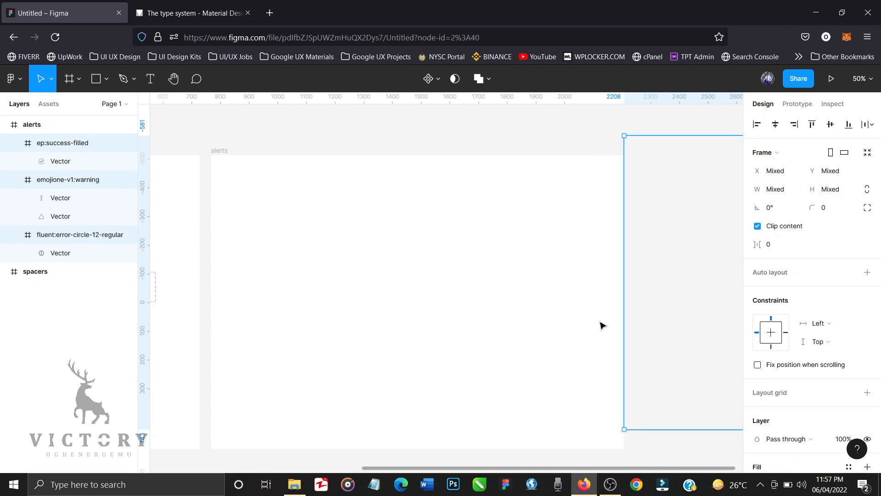
pyautogui.press('-')
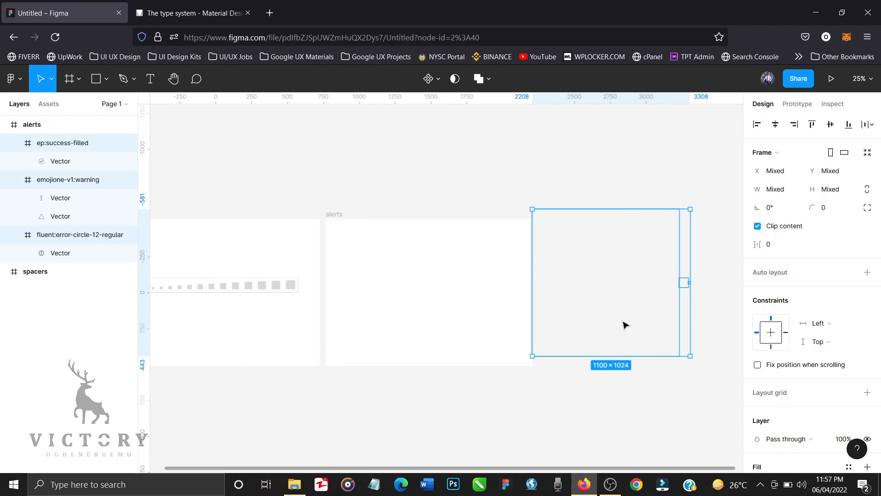
pyautogui.moveTo(625, 324); pyautogui.dragTo(432, 316)
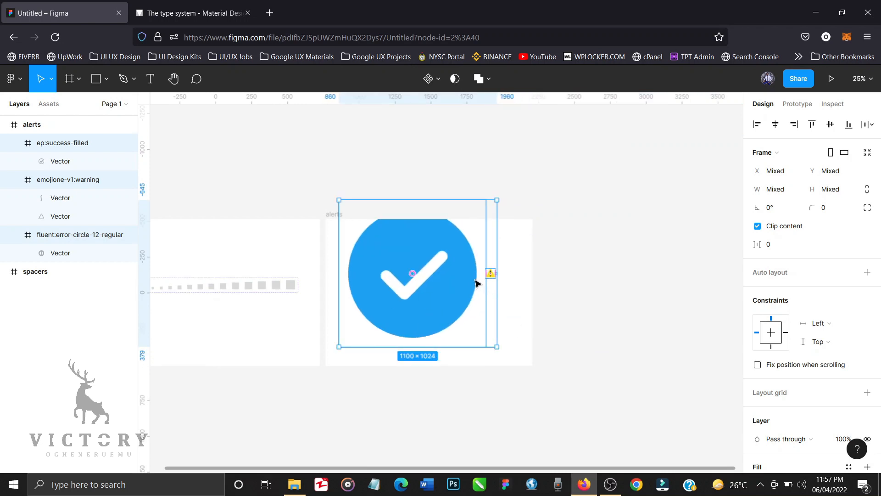
pyautogui.press('Escape')
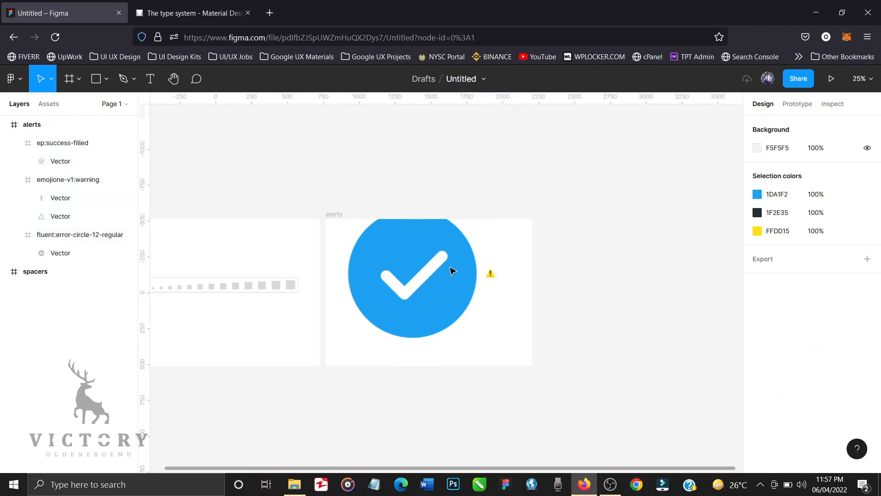
# Step: Scale the success icon down to about 132 × 132 and place it near the middle of the alerts frame
pyautogui.click(451, 270)
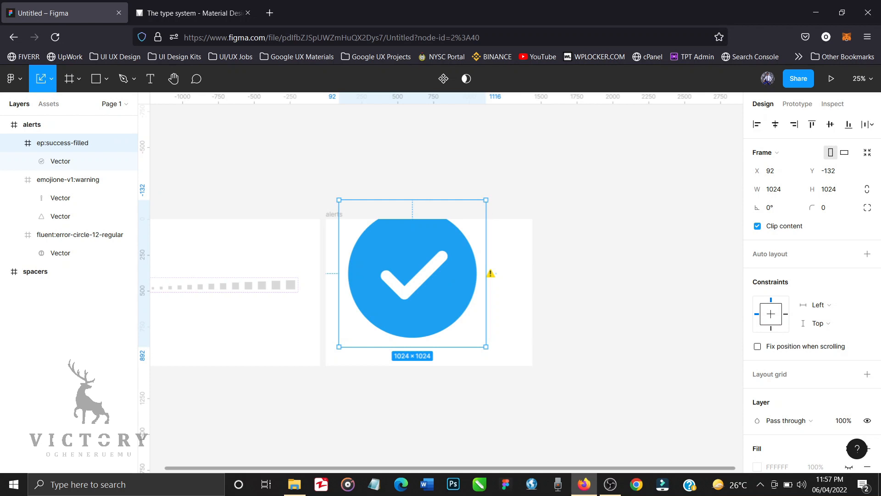
pyautogui.moveTo(485, 200); pyautogui.dragTo(400, 287)
pyautogui.moveTo(382, 318); pyautogui.dragTo(421, 278)
pyautogui.moveTo(437, 245); pyautogui.dragTo(438, 289)
pyautogui.hotkey('shift', '0')
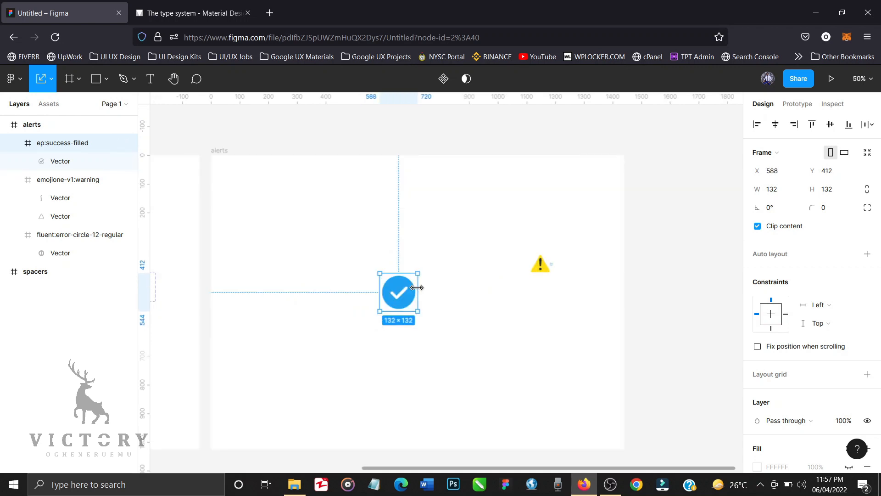
# Step: Move the warning icon beside the success icon, roughly level with it
pyautogui.press('-')
pyautogui.click(543, 271)
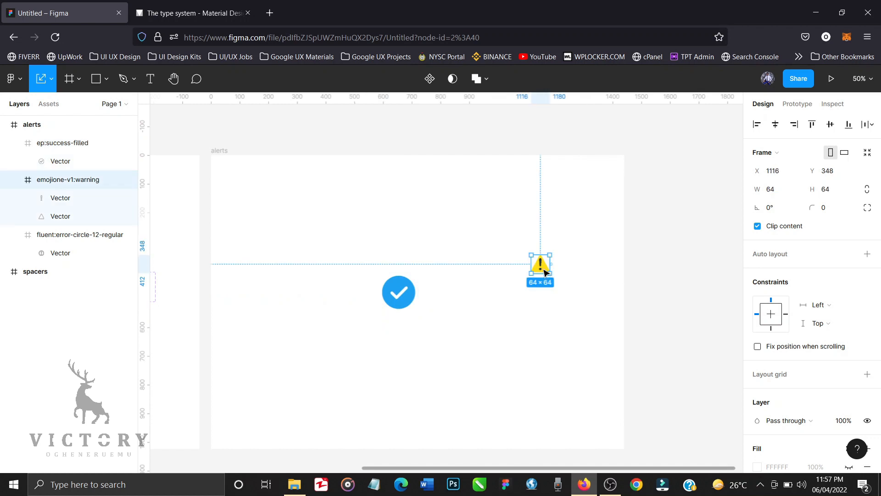
pyautogui.moveTo(541, 265); pyautogui.dragTo(464, 295)
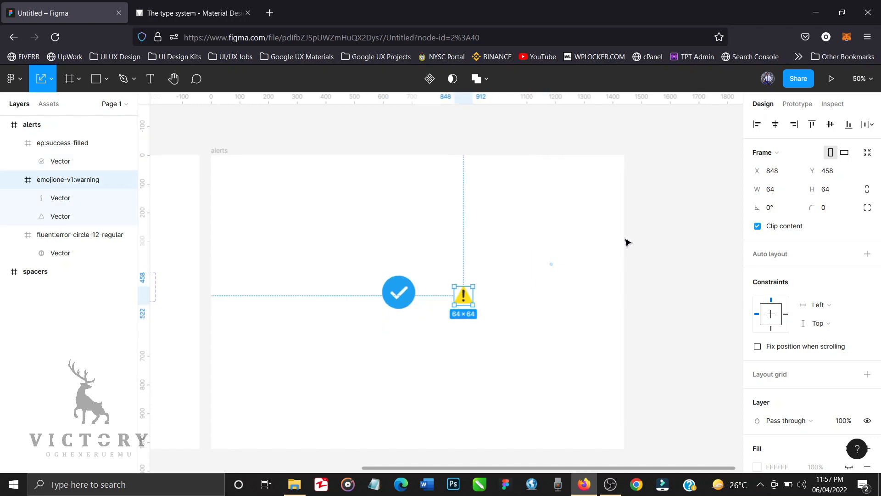
# Step: Take the error vector out of its fluent:error-circle-12-regular frame, directly into the alerts frame, and delete the emptied frame
pyautogui.click(514, 281)
pyautogui.moveTo(627, 237); pyautogui.dragTo(513, 283)
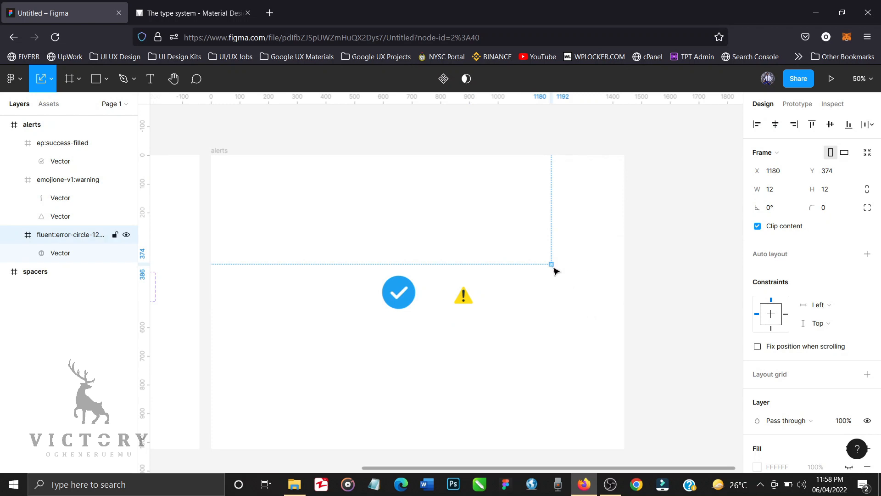
pyautogui.click(63, 255)
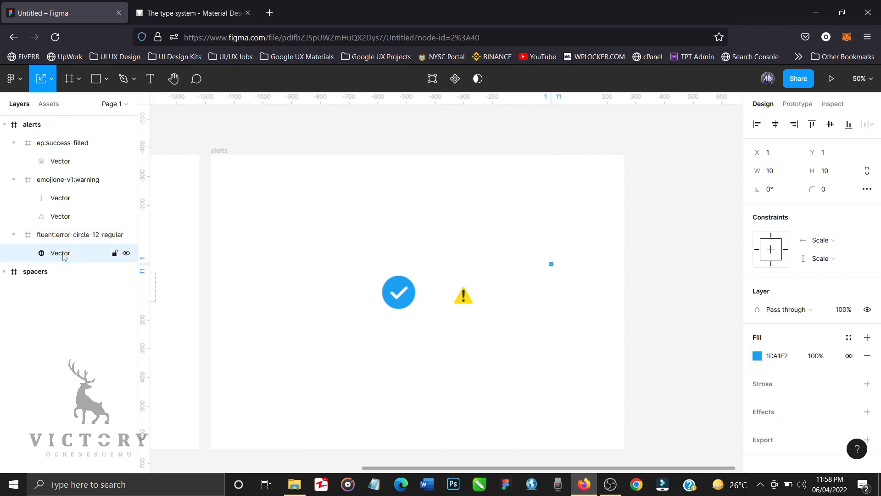
pyautogui.moveTo(62, 249); pyautogui.dragTo(12, 140)
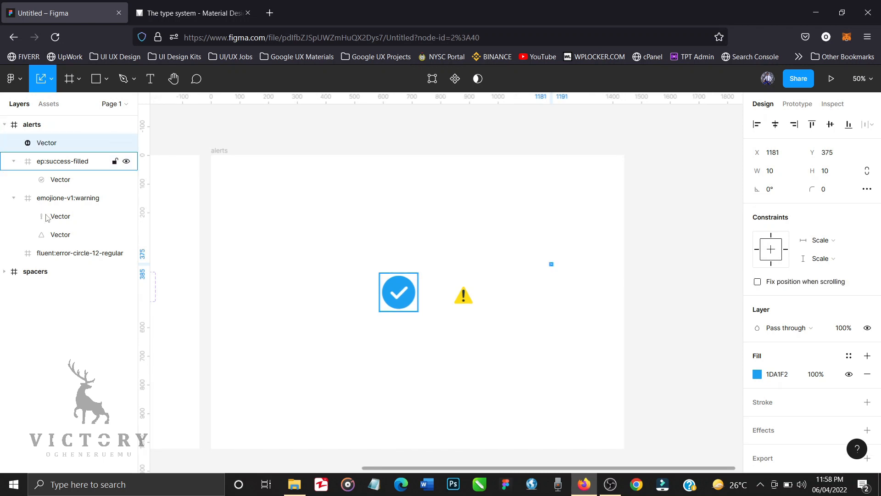
pyautogui.click(69, 256)
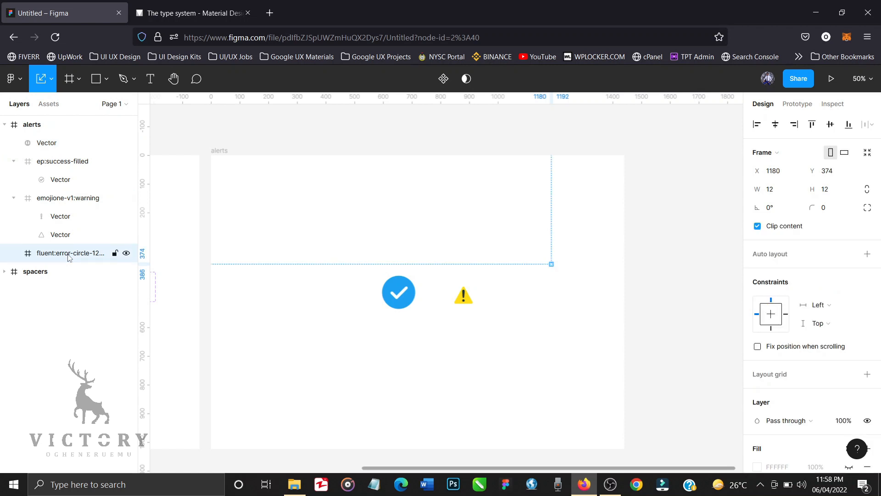
pyautogui.press('Delete')
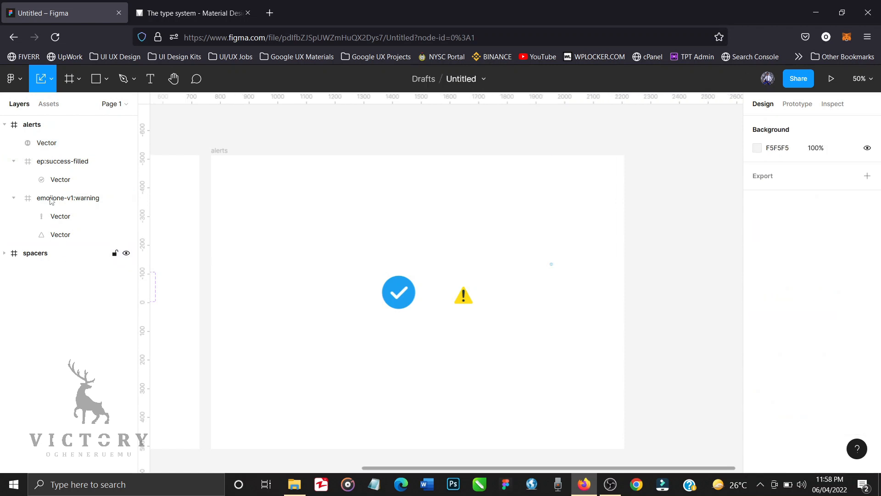
# Step: Constrain the error vector's proportions, set its width to 20, and enlarge it to about 94 × 94
pyautogui.click(46, 143)
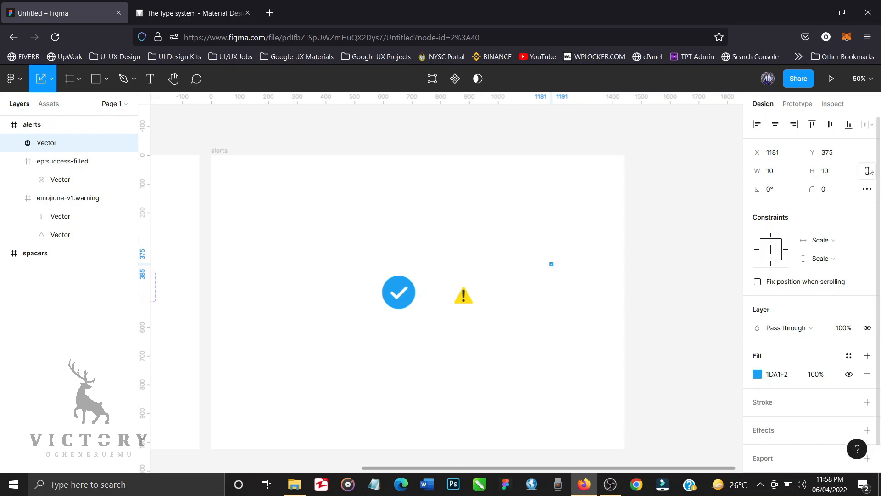
pyautogui.click(781, 176)
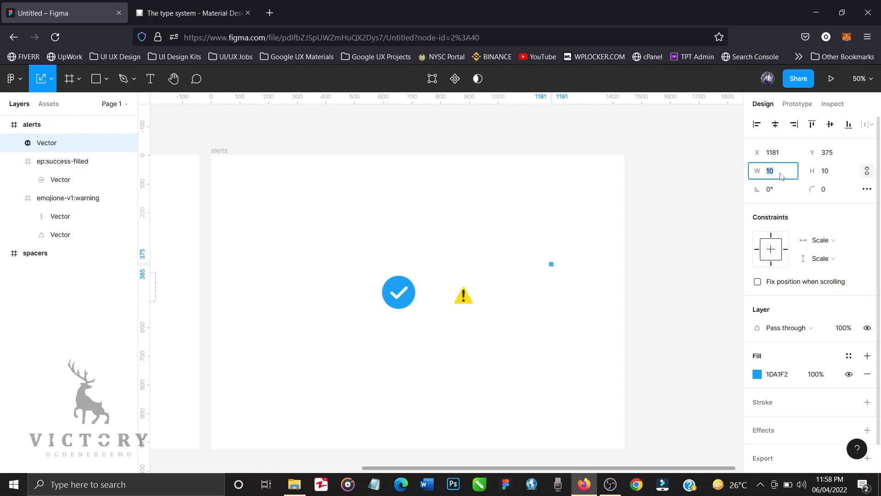
pyautogui.write('20')
pyautogui.press('Return')
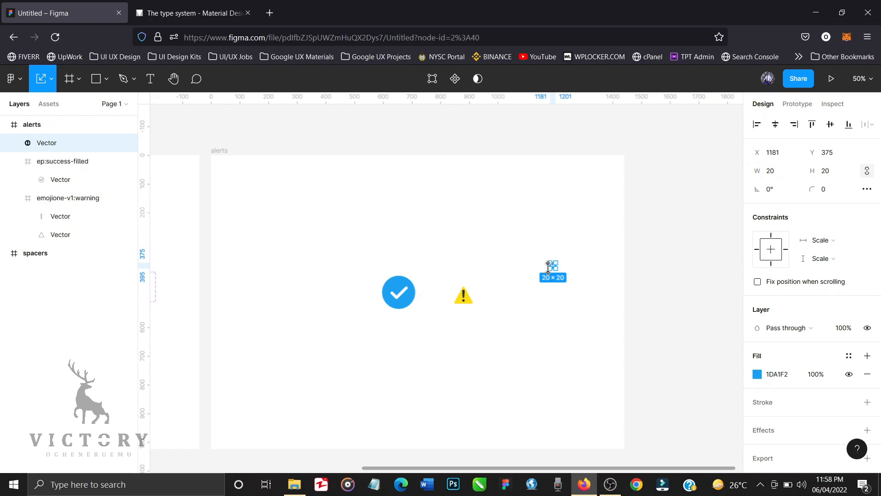
pyautogui.moveTo(544, 267); pyautogui.dragTo(530, 287)
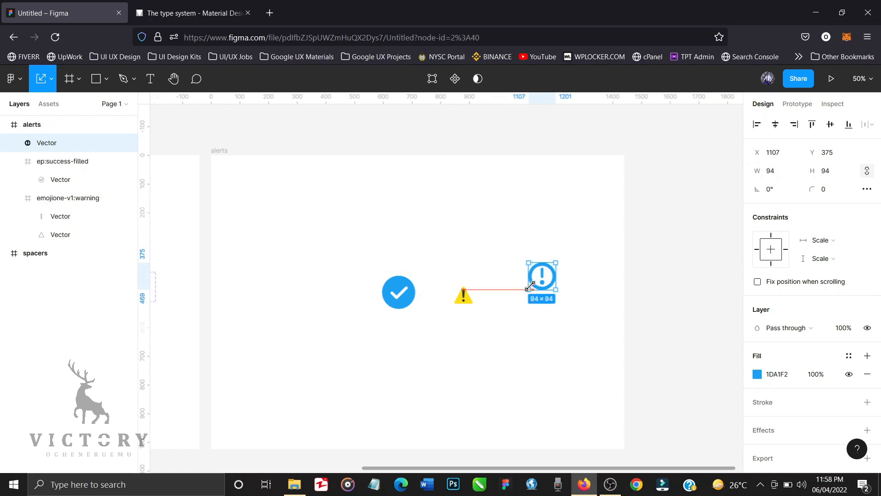
pyautogui.click(656, 312)
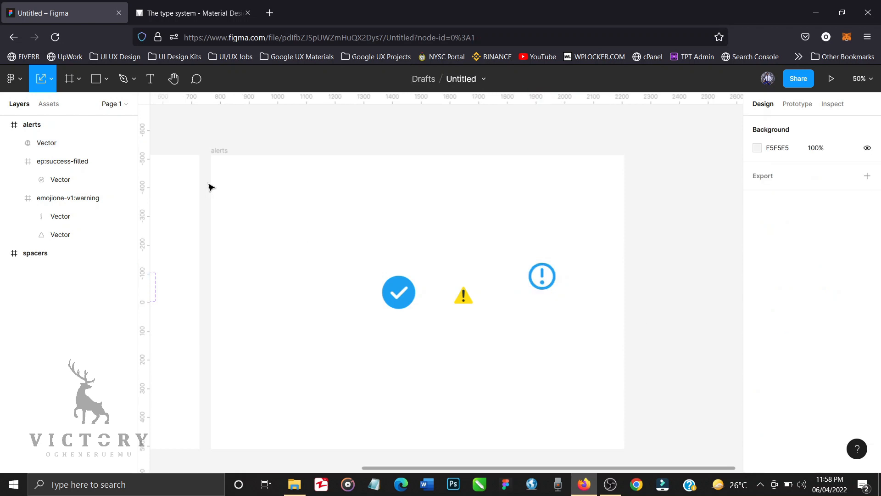
# Step: Draw a rectangle about 424 × 232 in the upper part of the alerts frame and fill it with light grey F0F0F0
pyautogui.click(96, 79)
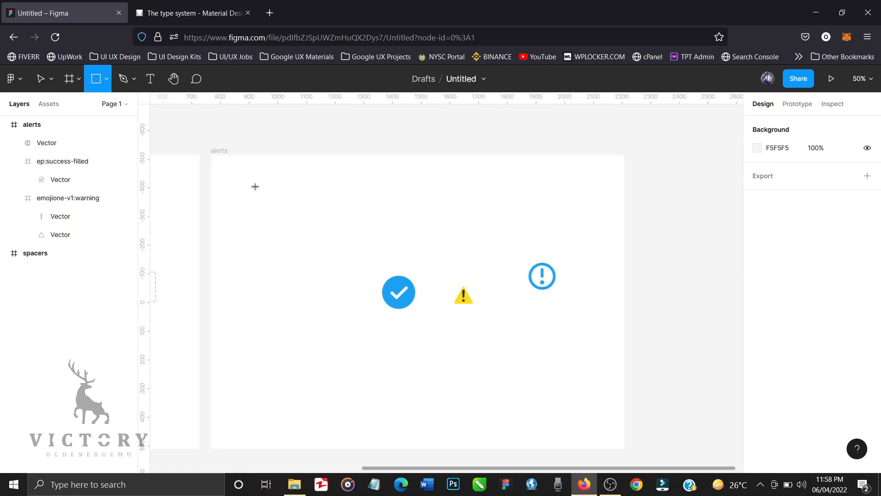
pyautogui.moveTo(258, 188); pyautogui.dragTo(380, 258)
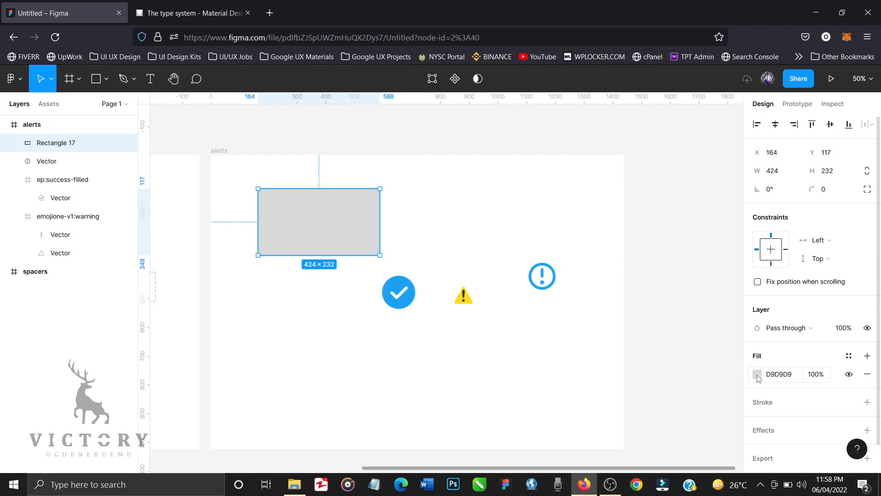
pyautogui.click(757, 375)
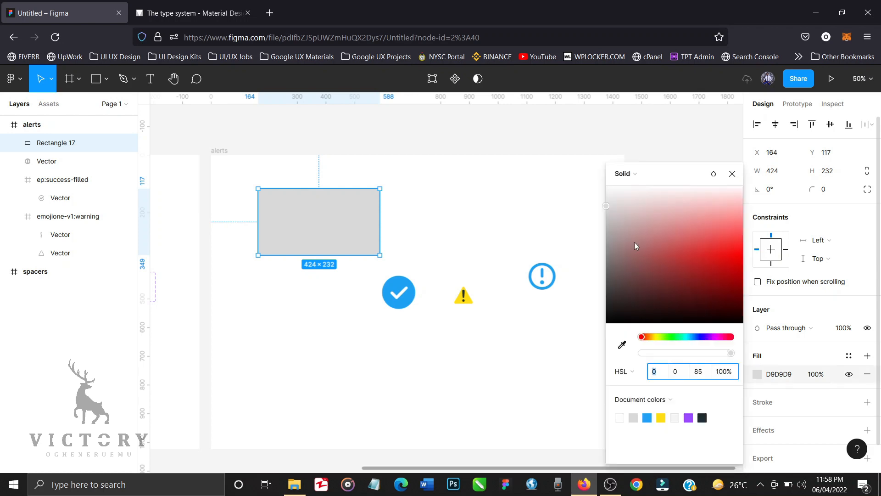
pyautogui.click(607, 196)
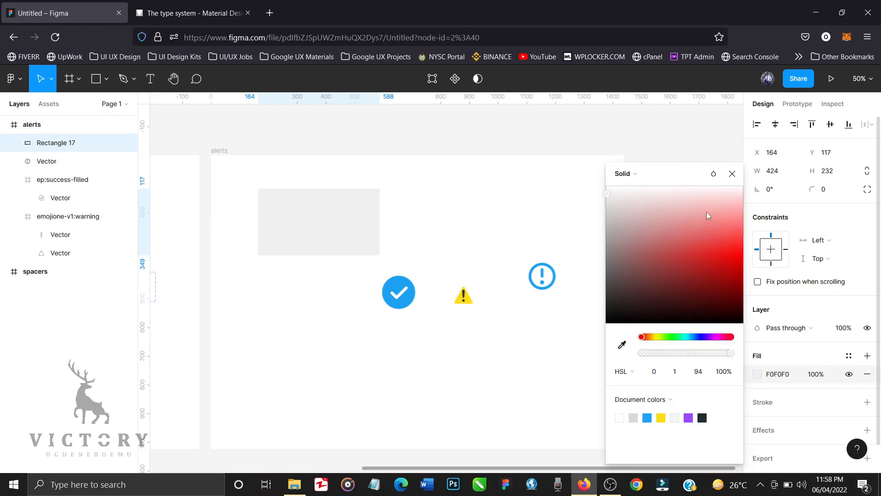
pyautogui.click(731, 173)
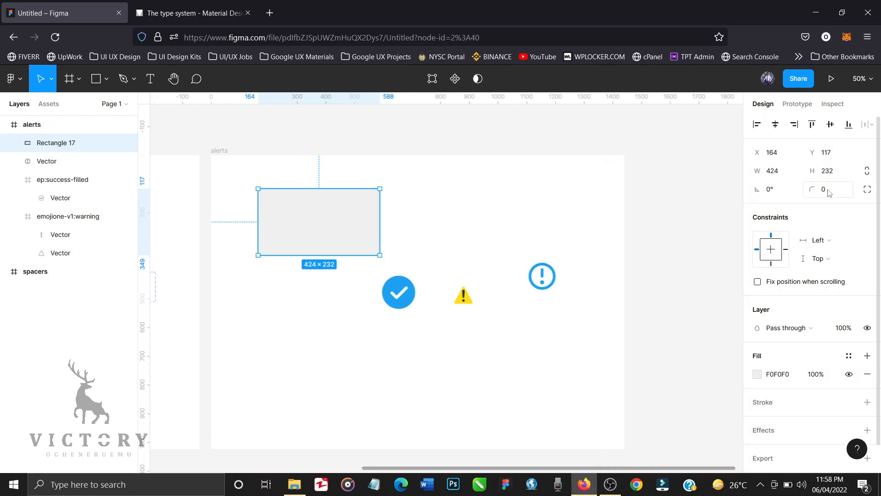
# Step: Round the corners of the light grey rectangle
pyautogui.click(830, 192)
pyautogui.press('Return')
pyautogui.click(682, 283)
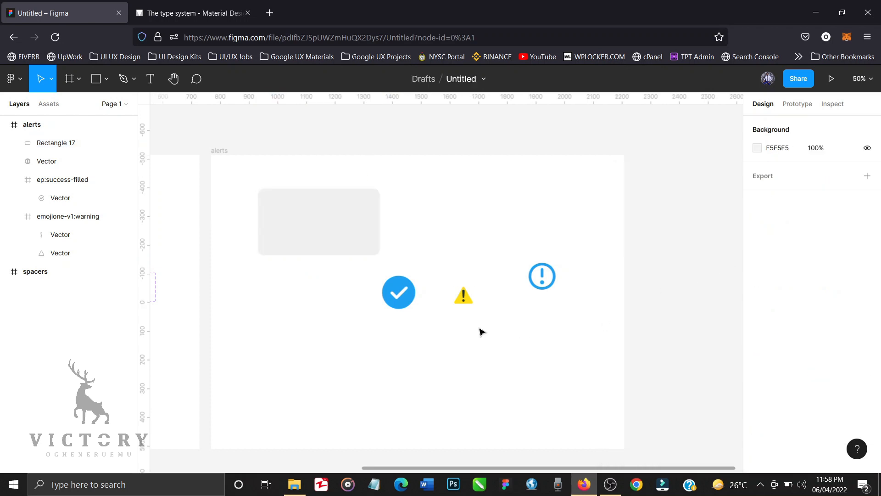
# Step: Recolor the success icon from blue to dark green 1C7307
pyautogui.click(416, 296)
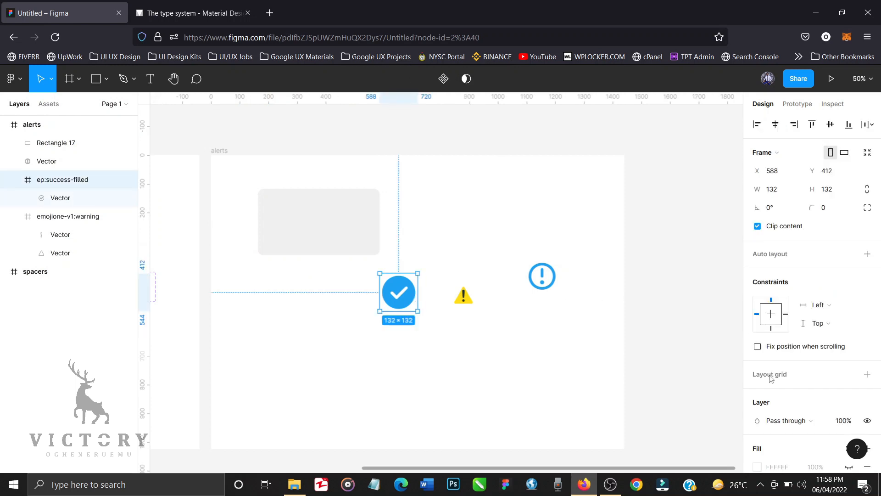
pyautogui.scroll(-4, 766, 372)
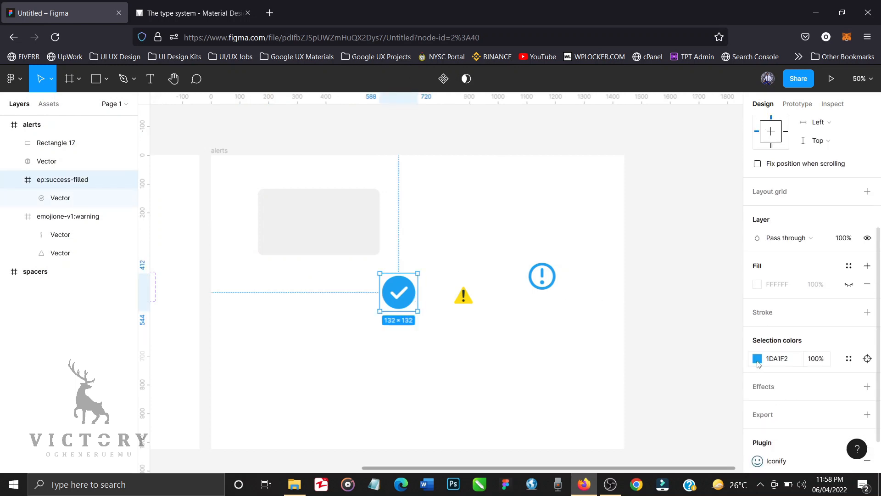
pyautogui.click(757, 358)
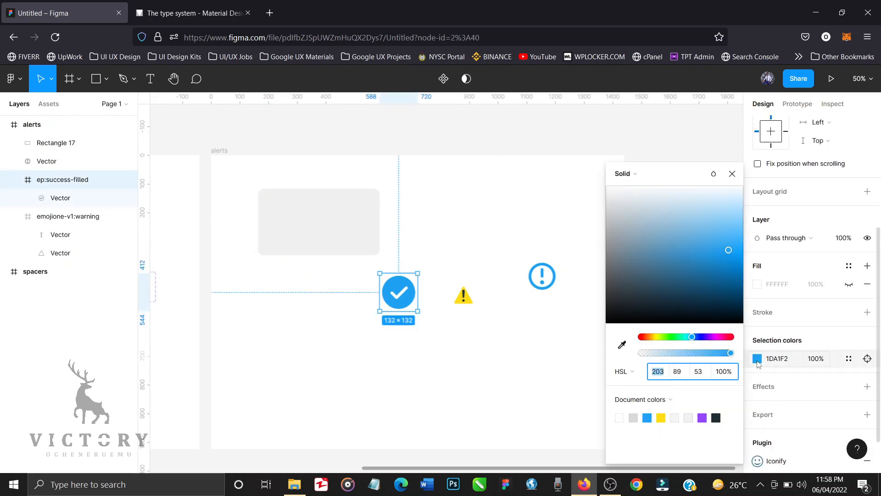
pyautogui.click(670, 340)
pyautogui.click(725, 269)
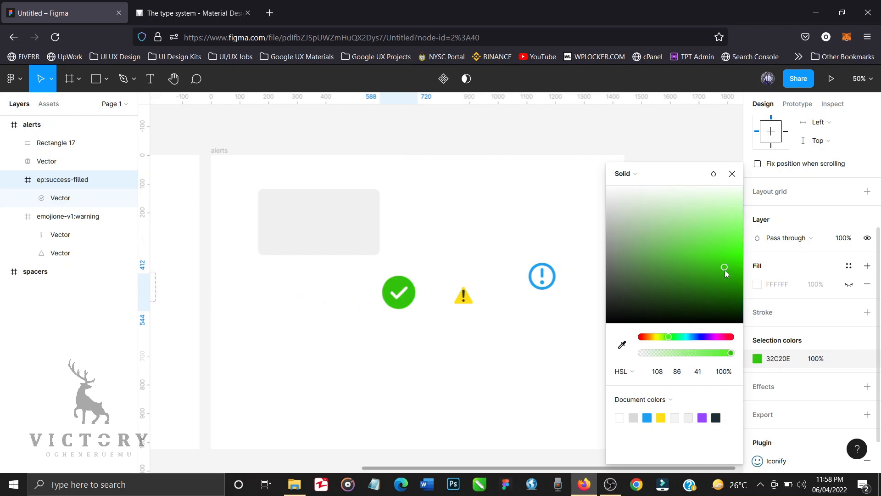
pyautogui.click(728, 279)
pyautogui.click(728, 290)
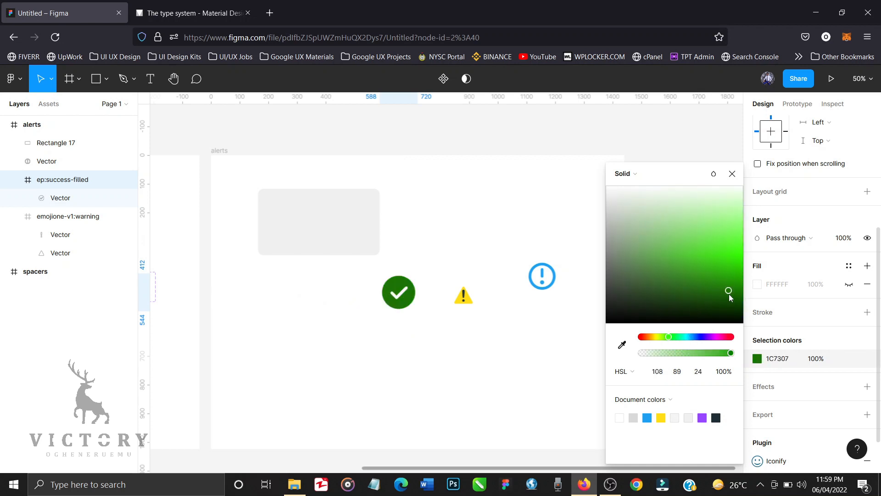
pyautogui.click(732, 174)
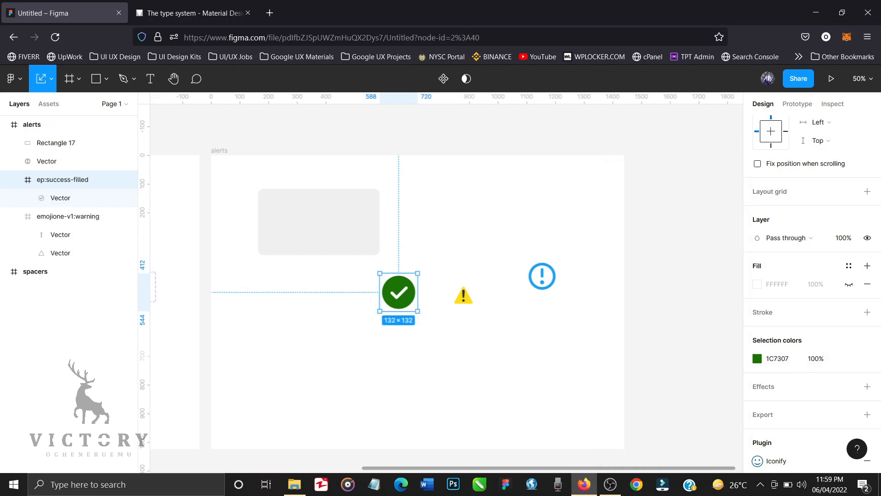
# Step: Scale the success icon down to about 46 × 46 and place it in the upper-left corner of the light grey rectangle, in front of it
pyautogui.moveTo(417, 312); pyautogui.dragTo(394, 290)
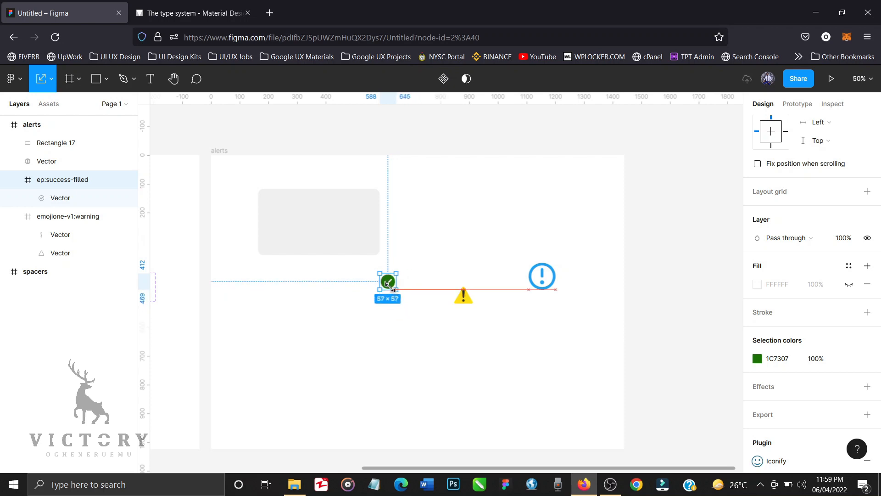
pyautogui.moveTo(391, 286); pyautogui.dragTo(280, 210)
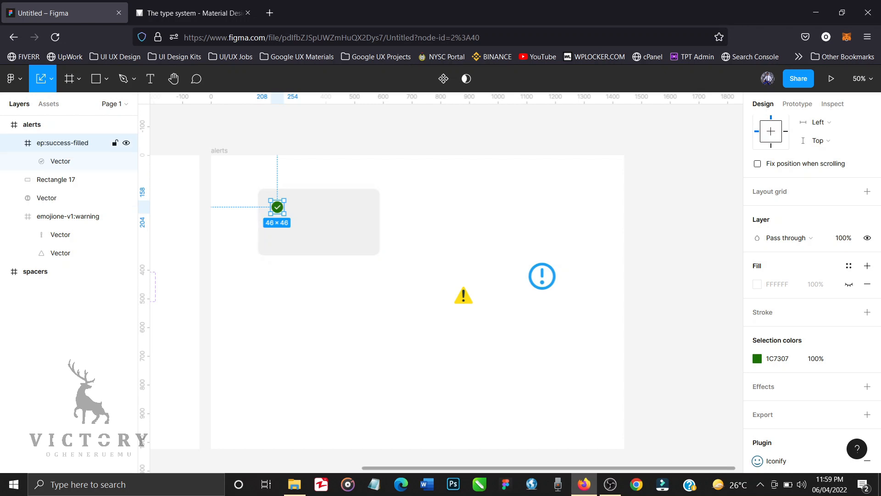
# Step: Widen the light grey rectangle to about 498, keeping its left edge in place
pyautogui.click(364, 228)
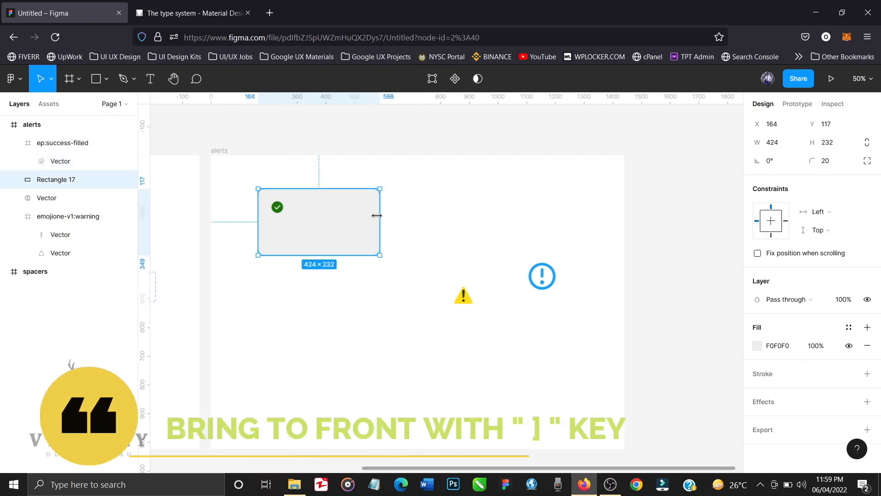
pyautogui.moveTo(380, 215); pyautogui.dragTo(401, 216)
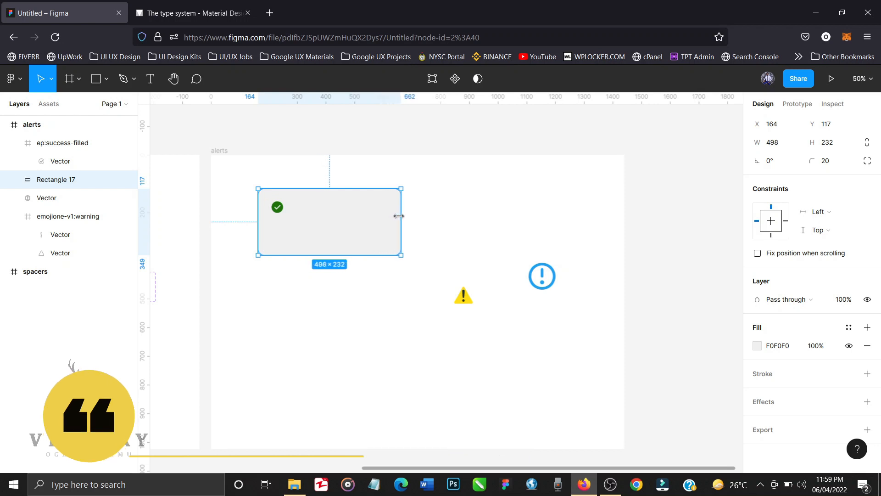
pyautogui.click(385, 305)
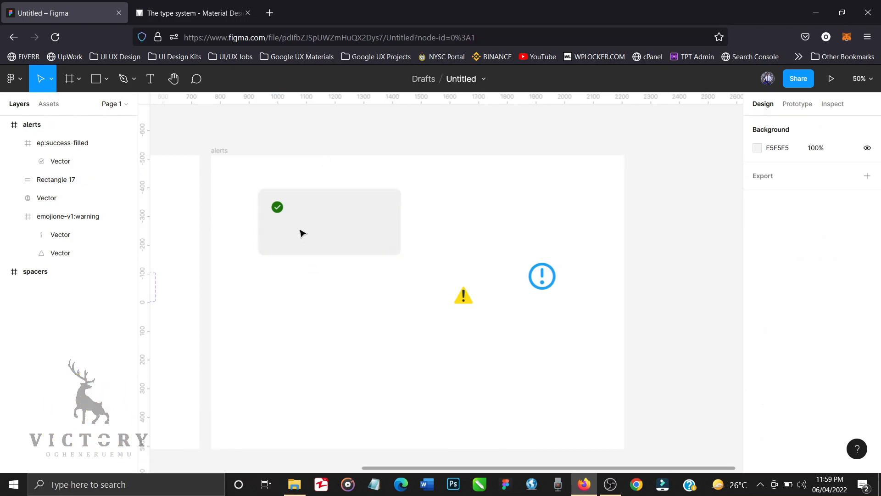
pyautogui.click(277, 207)
pyautogui.hotkey('shift', 'Down')
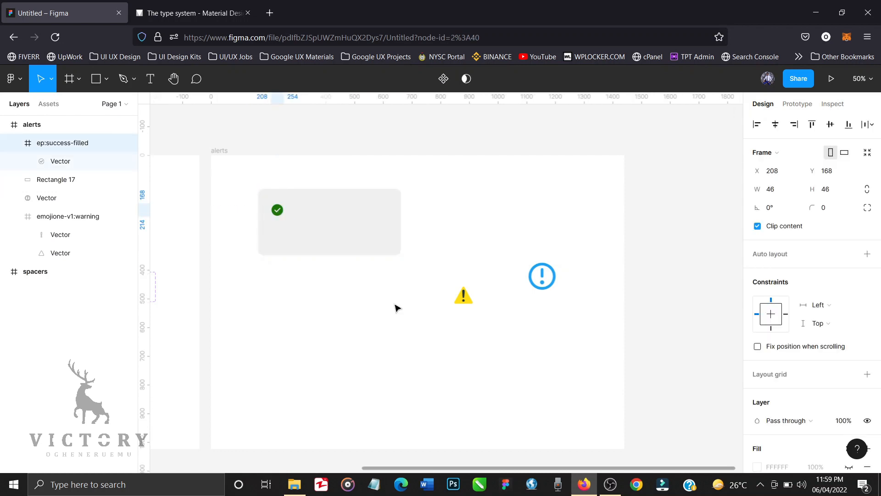
pyautogui.hotkey('shift', 'Up')
# Step: Enlarge the light grey rectangle to about 522 × 246 from its top-left corner
pyautogui.click(387, 253)
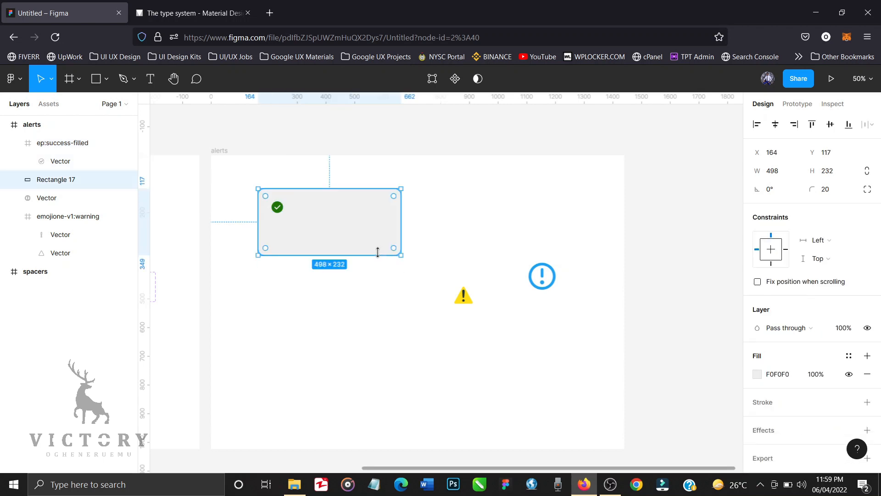
pyautogui.moveTo(377, 252); pyautogui.dragTo(409, 238)
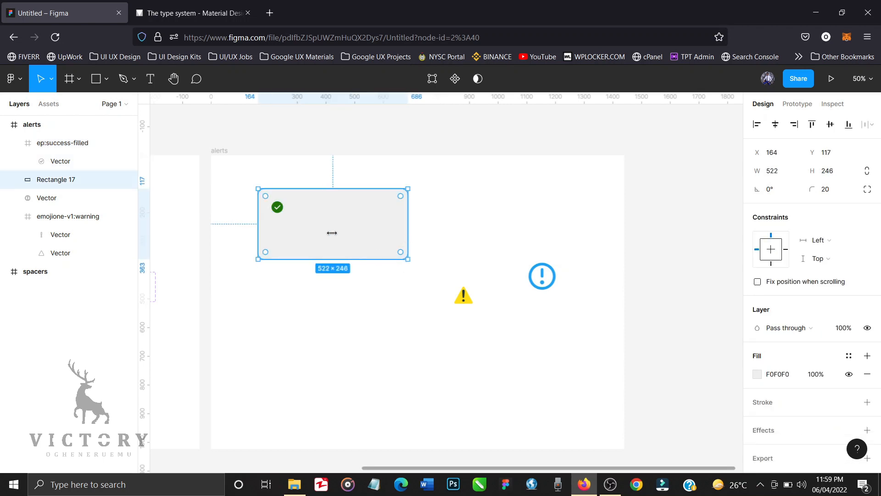
# Step: Add the text "Success" just above the light grey rectangle in the alerts frame
pyautogui.hotkey('shift', '0')
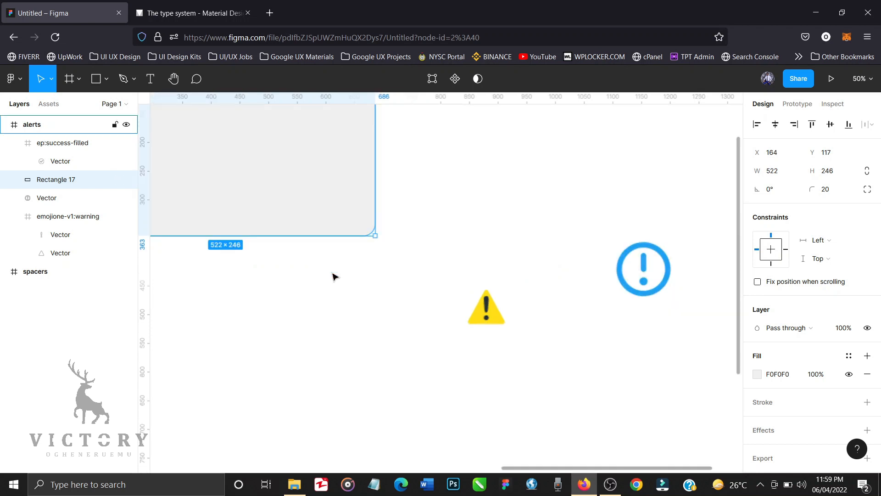
pyautogui.scroll(1, 332, 274)
pyautogui.hscroll(-2, 333, 274)
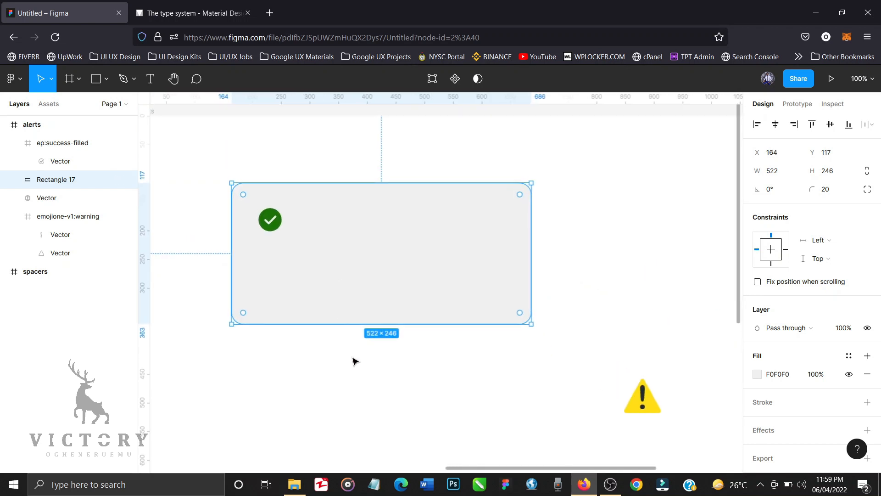
pyautogui.click(362, 382)
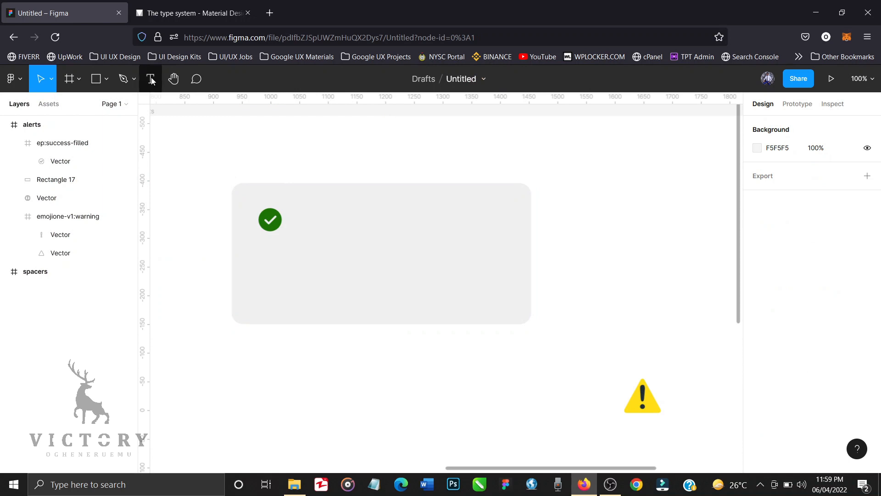
pyautogui.press('t')
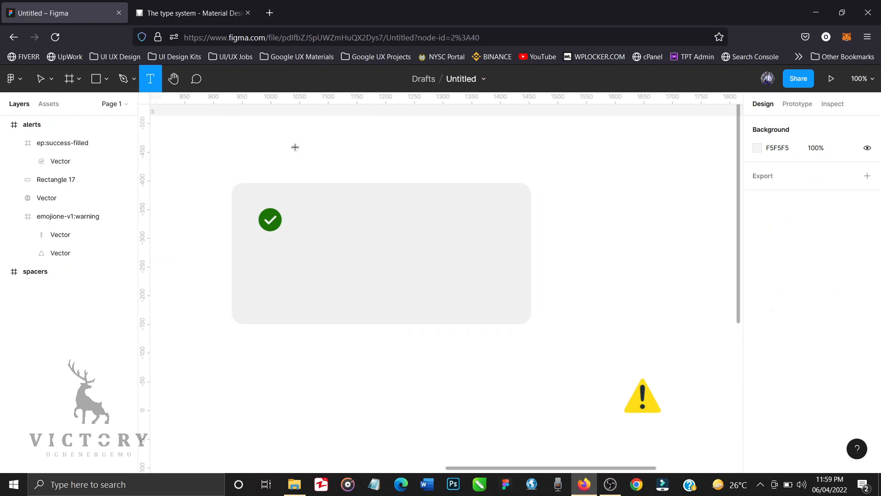
pyautogui.click(299, 149)
pyautogui.write('S')
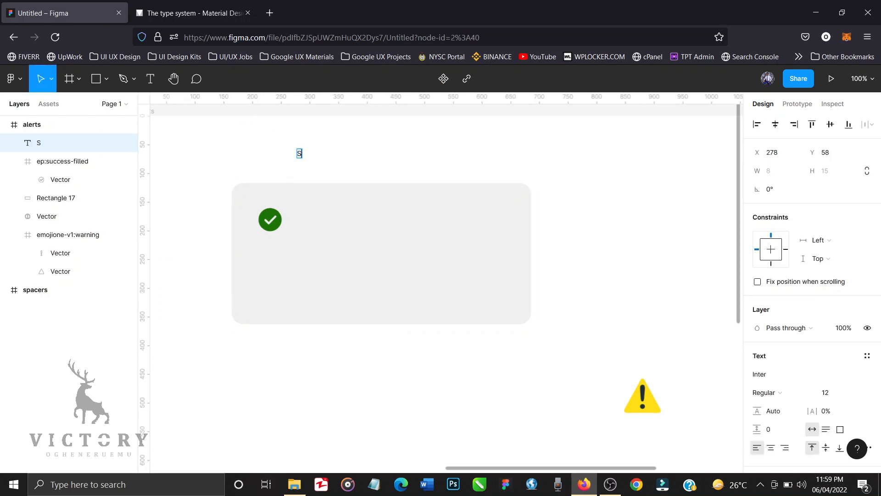
pyautogui.write('uccess')
pyautogui.press('Escape')
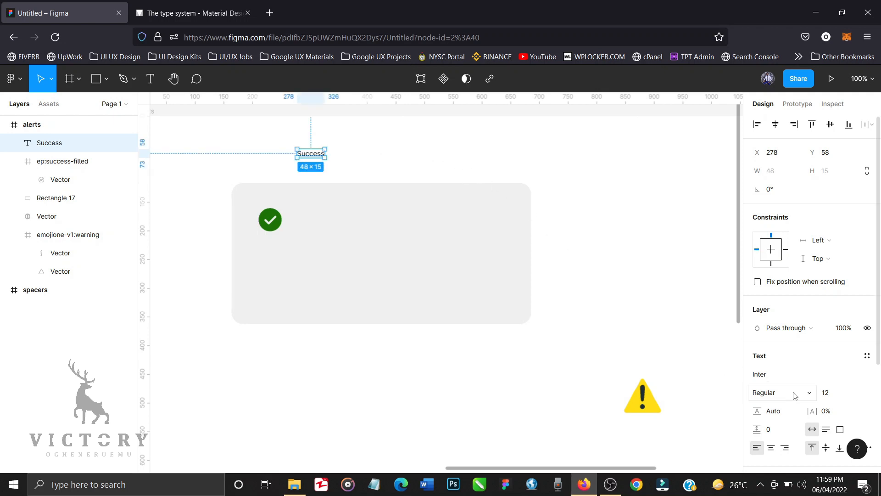
# Step: Set the Success text to Medium weight, size 14, and move it onto the grey card to the right of the icon
pyautogui.click(809, 394)
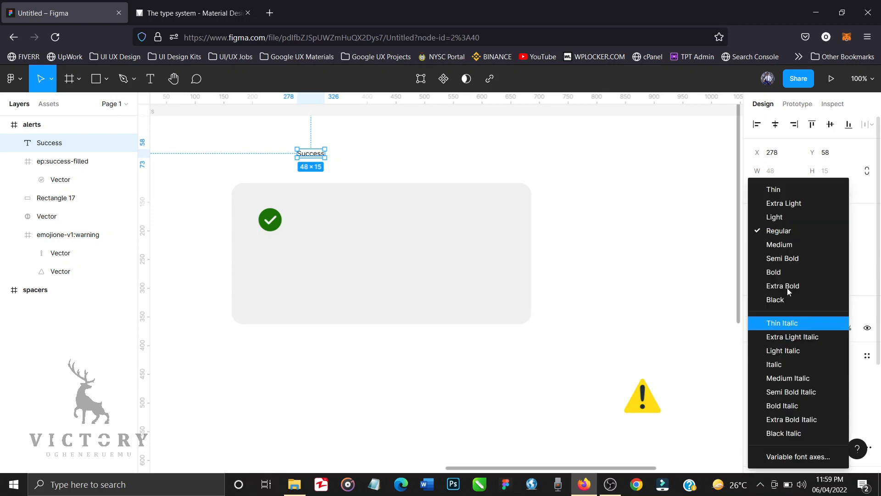
pyautogui.click(794, 254)
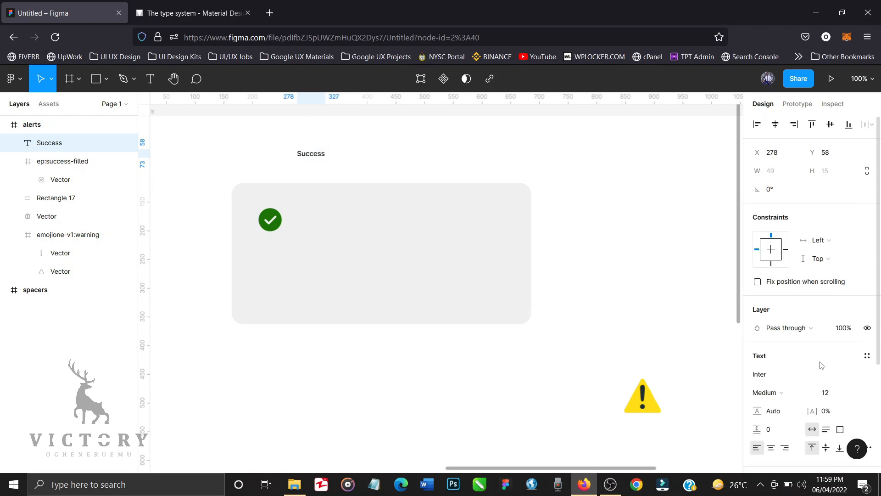
pyautogui.click(855, 393)
pyautogui.click(841, 305)
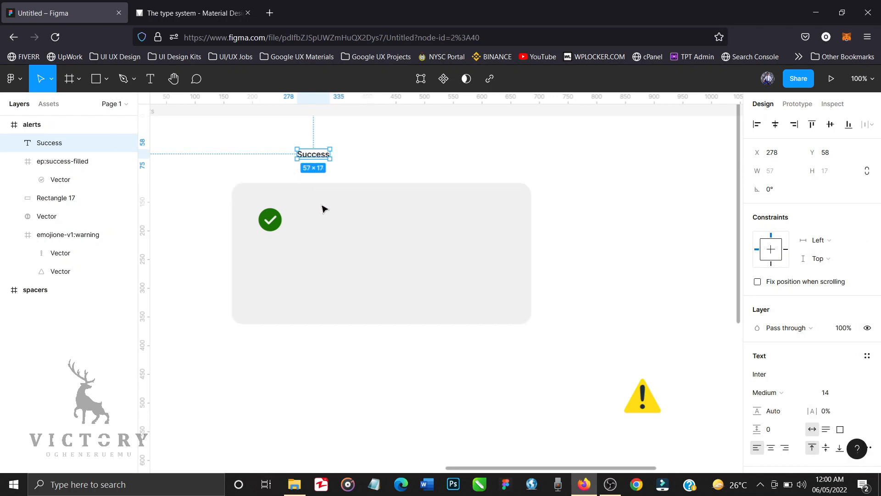
pyautogui.moveTo(311, 157); pyautogui.dragTo(315, 219)
# Step: Scale the success icon down to about 26 × 26 and move the Success text down and closer to it
pyautogui.click(276, 218)
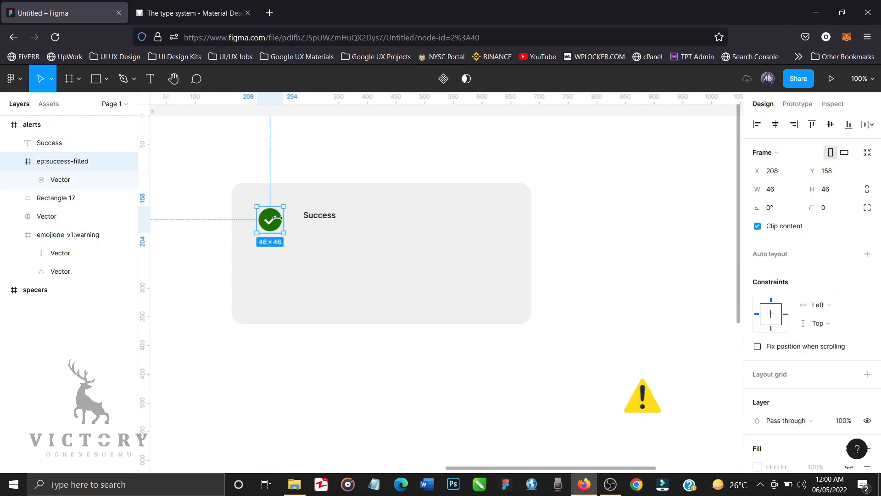
pyautogui.press('k')
pyautogui.moveTo(279, 208); pyautogui.dragTo(274, 213)
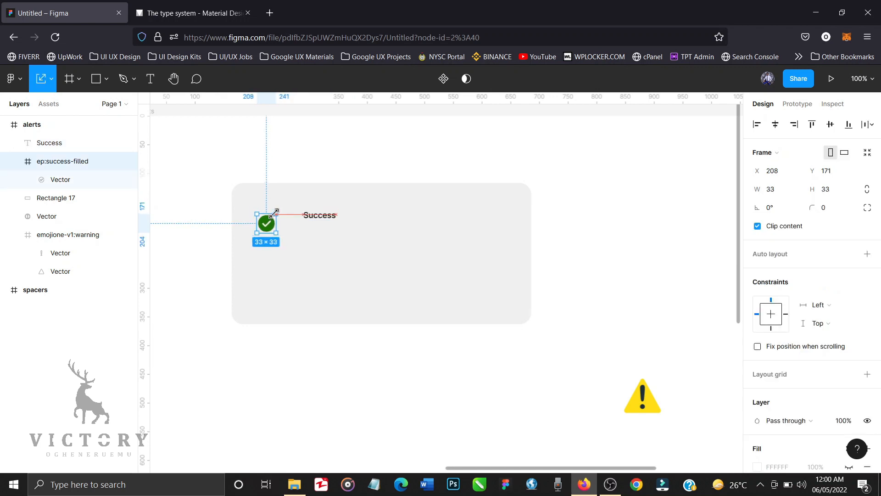
pyautogui.click(331, 224)
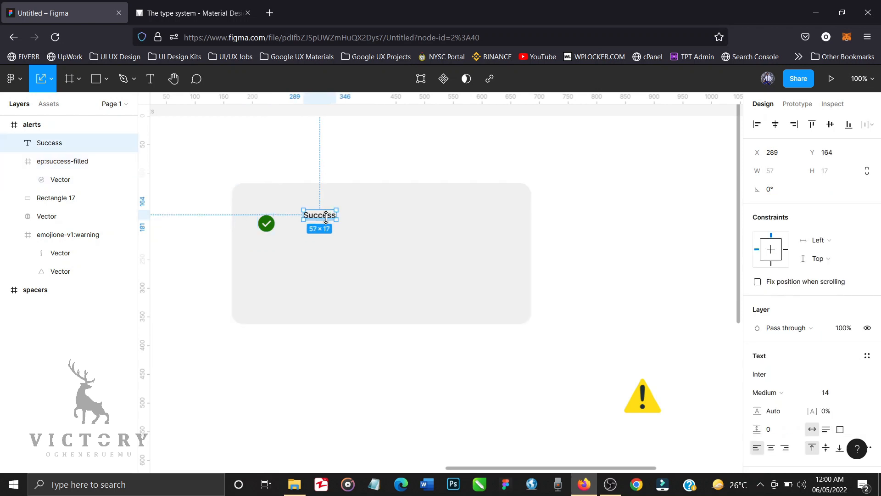
pyautogui.moveTo(327, 222); pyautogui.dragTo(315, 230)
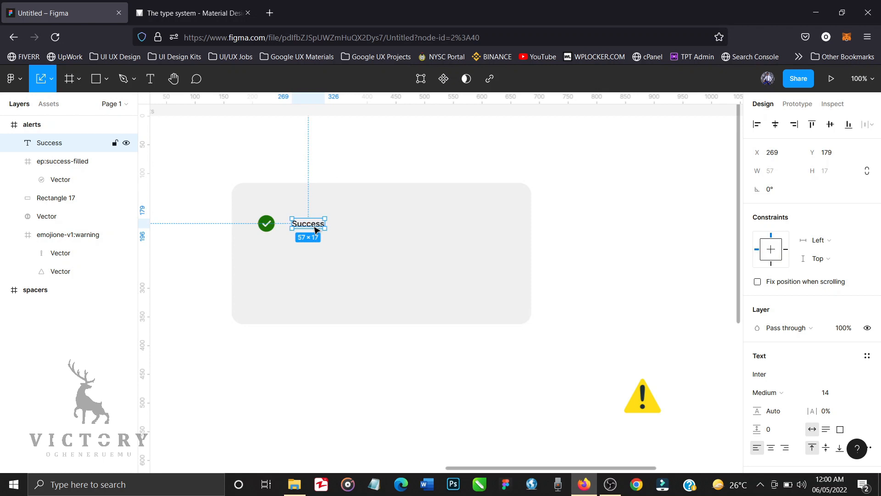
pyautogui.click(273, 224)
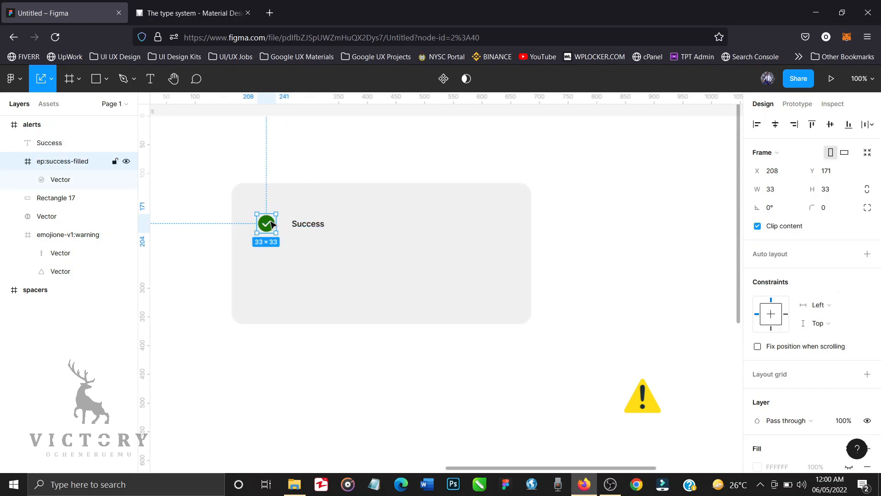
pyautogui.moveTo(275, 212); pyautogui.dragTo(271, 217)
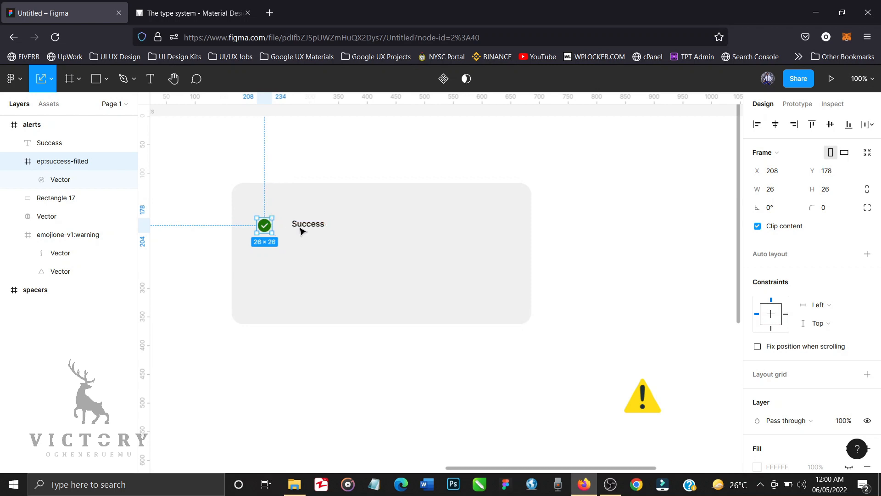
# Step: Align the vertical centers of the Success text and the success icon
pyautogui.click(303, 229)
pyautogui.keyDown('shift'); pyautogui.click(265, 225); pyautogui.keyUp('shift')
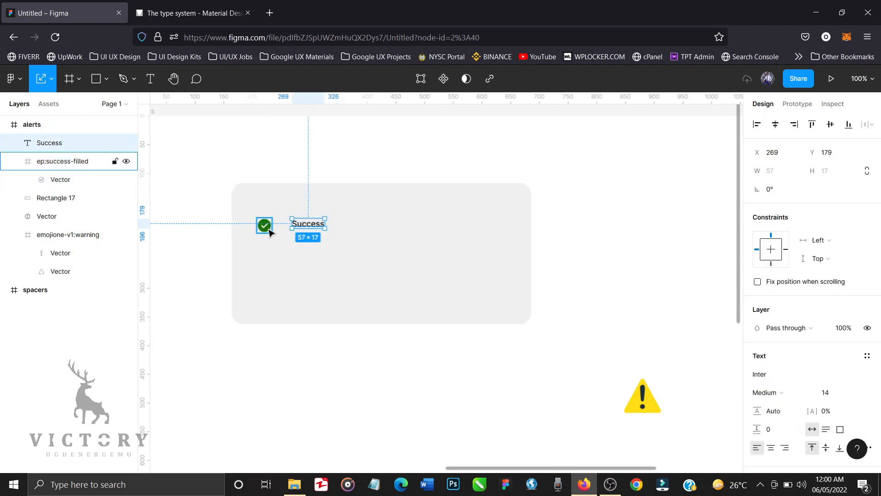
pyautogui.click(830, 124)
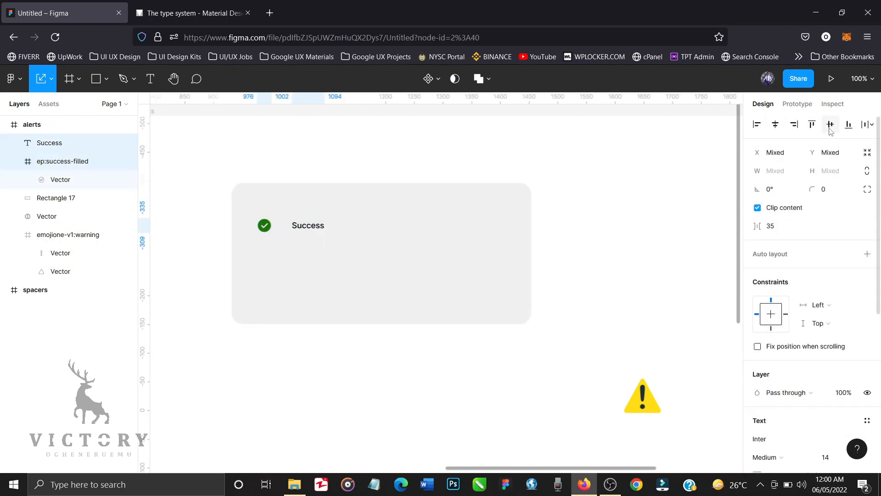
pyautogui.click(627, 236)
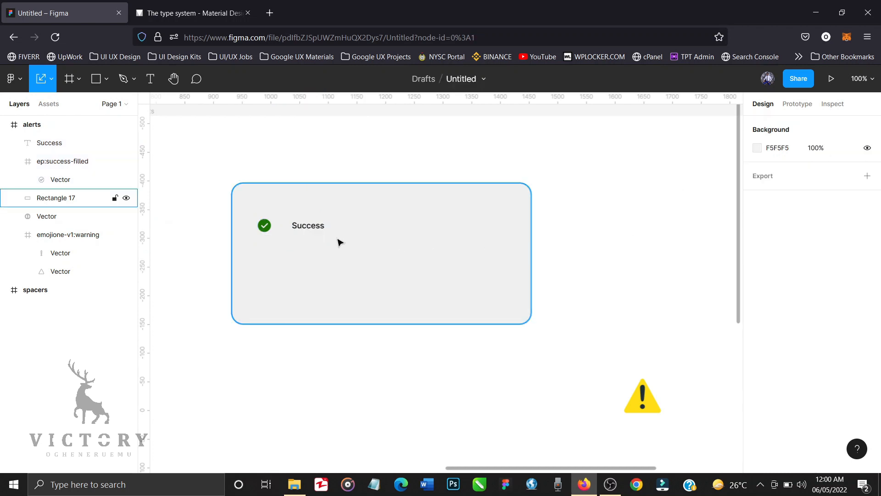
# Step: Nudge the Success text 20 px left toward the icon, to X 249
pyautogui.click(308, 225)
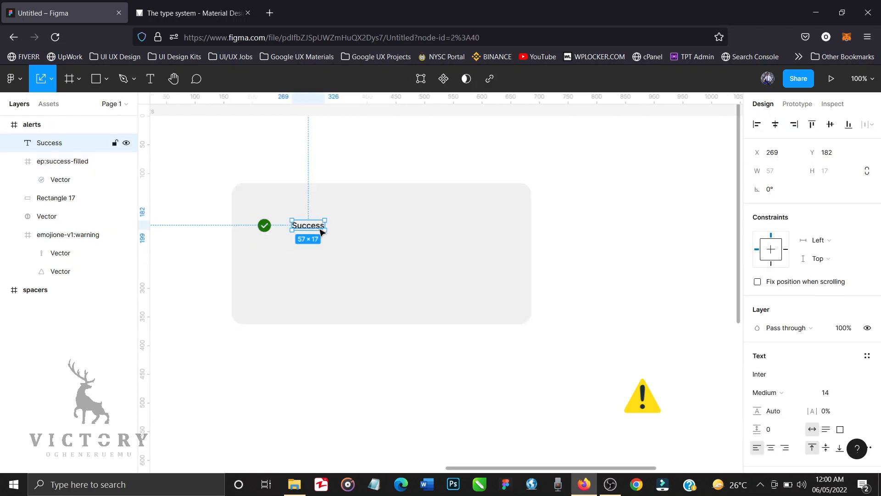
pyautogui.hotkey('shift', 'Left')
pyautogui.hotkey('shift', 'Left')
pyautogui.hotkey('shift', 'Left')
pyautogui.hotkey('shift', 'Left')
pyautogui.hotkey('shift', 'Right')
pyautogui.hotkey('shift', 'Right')
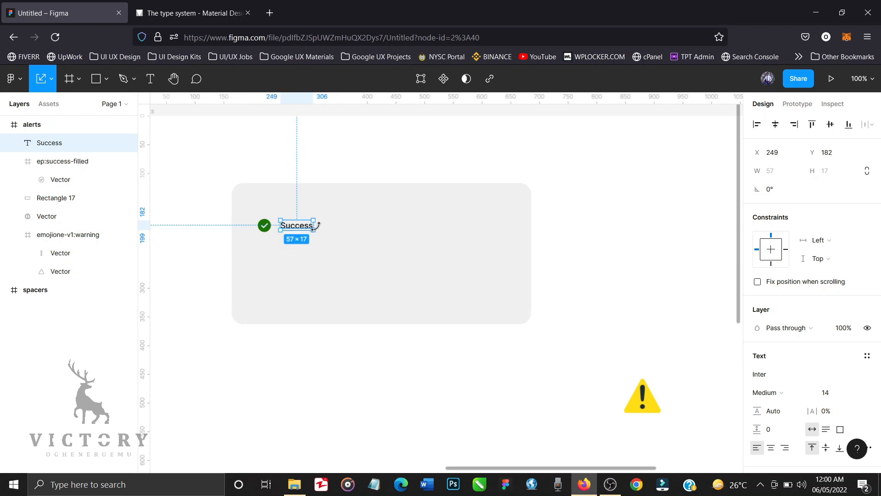
# Step: Duplicate the Success text, place the copy just below the original on the card, and align their left edges
pyautogui.hotkey('ctrl', 'd')
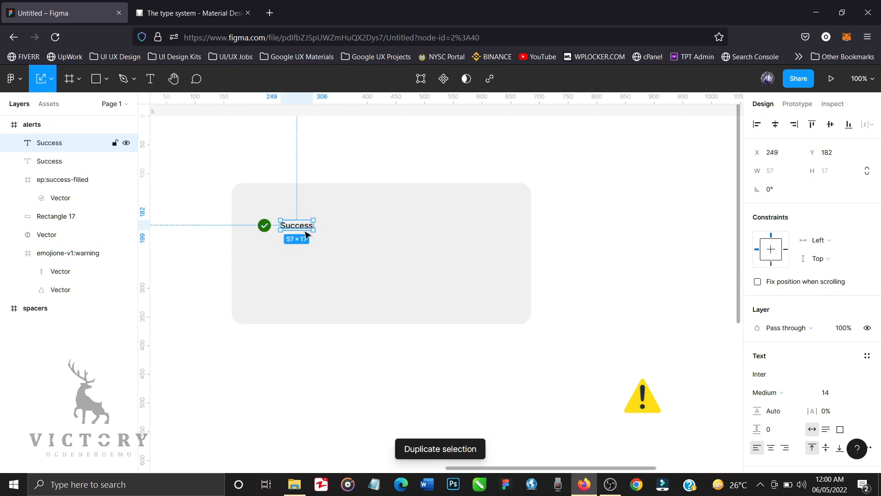
pyautogui.moveTo(306, 234); pyautogui.dragTo(306, 254)
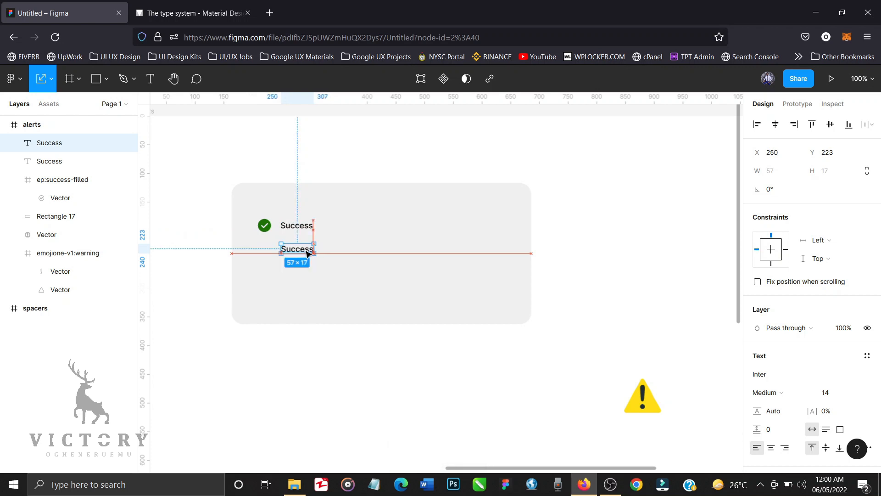
pyautogui.keyDown('shift'); pyautogui.click(306, 228); pyautogui.keyUp('shift')
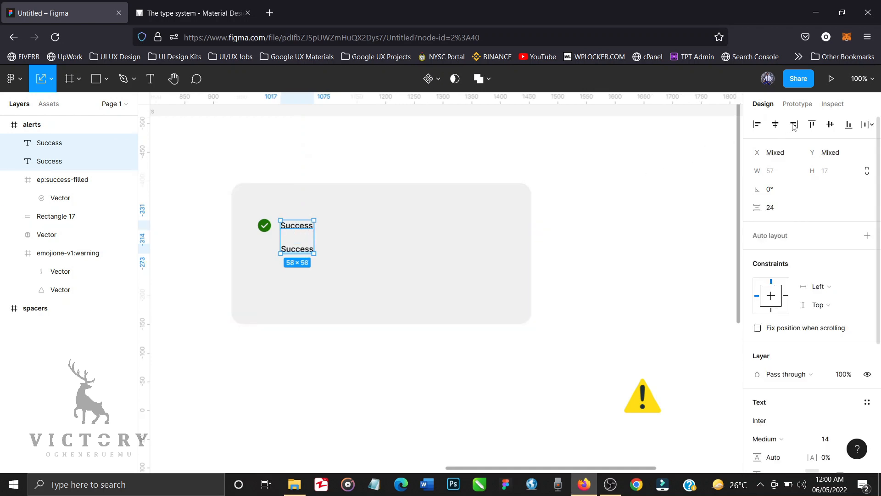
pyautogui.click(760, 129)
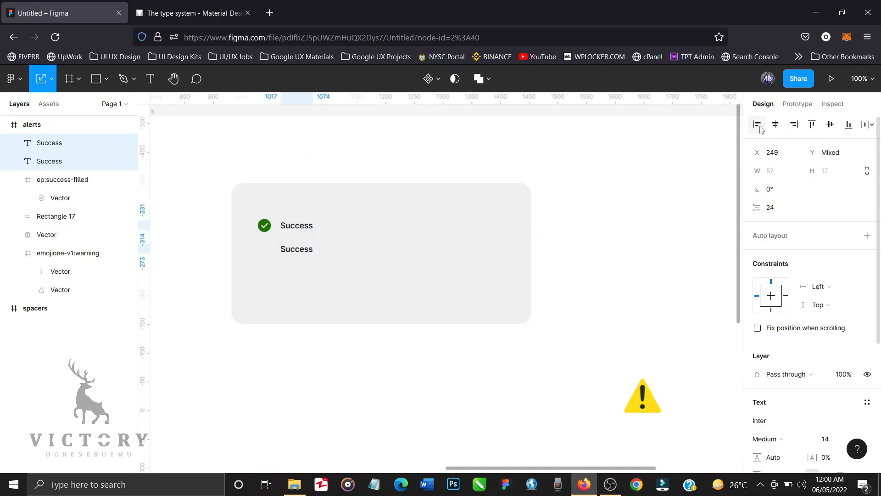
pyautogui.press('Escape')
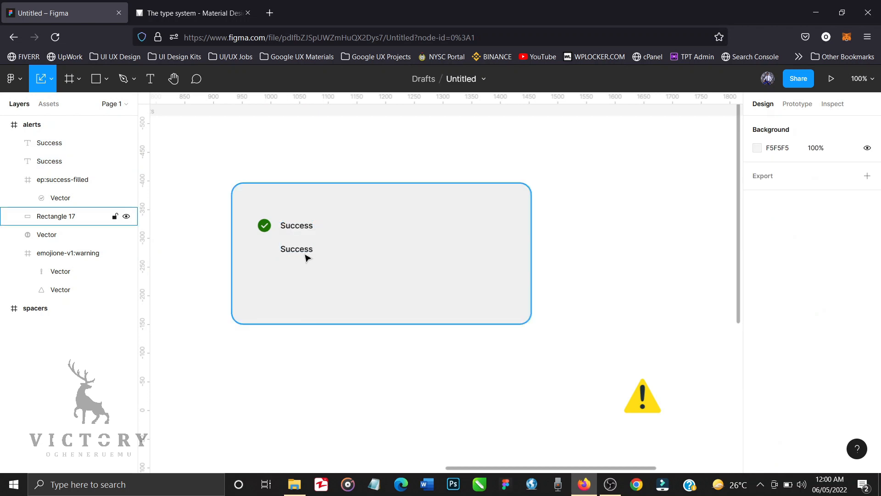
# Step: Replace the lower Success text with "458 files successfully copied to the music folder"
pyautogui.click(305, 250)
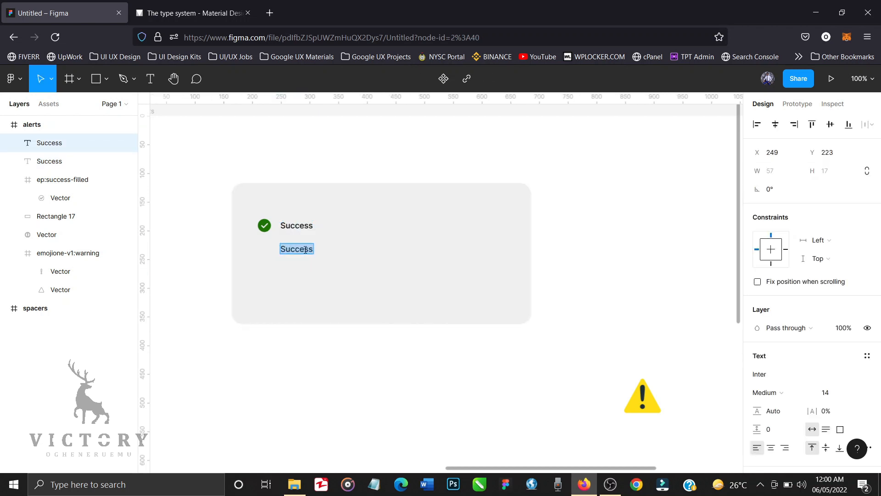
pyautogui.write('458')
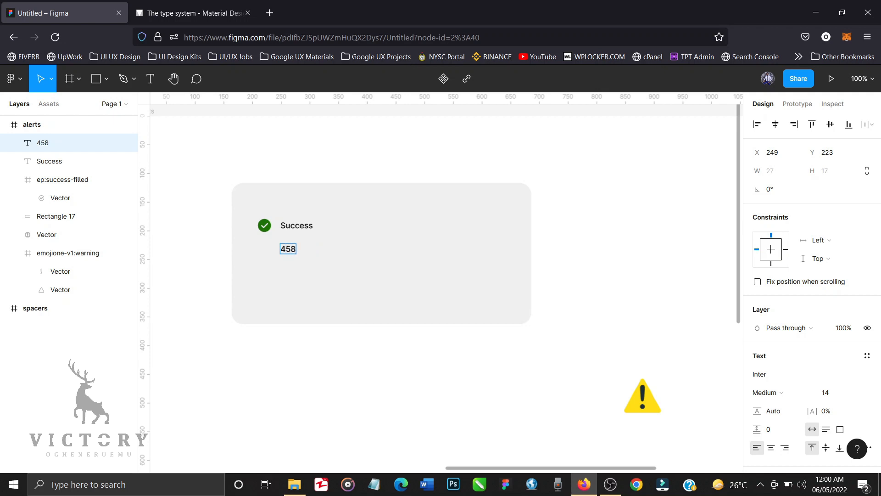
pyautogui.write(' files successfull')
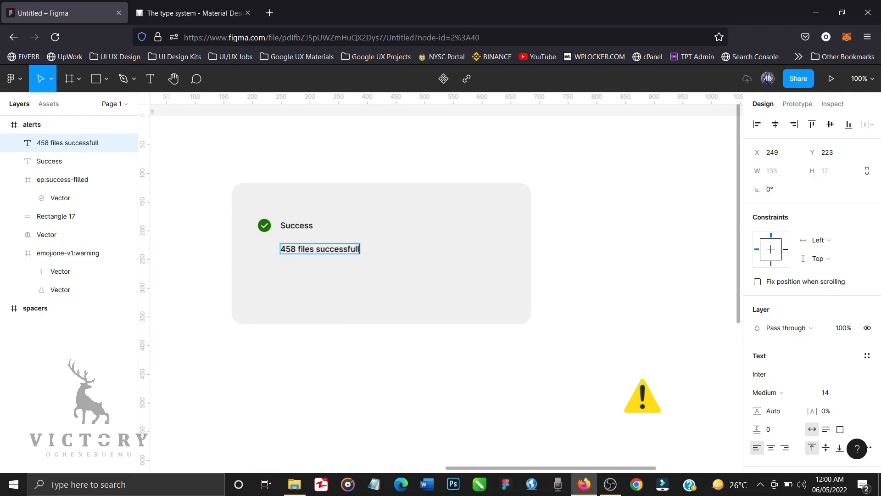
pyautogui.write('y copied to ')
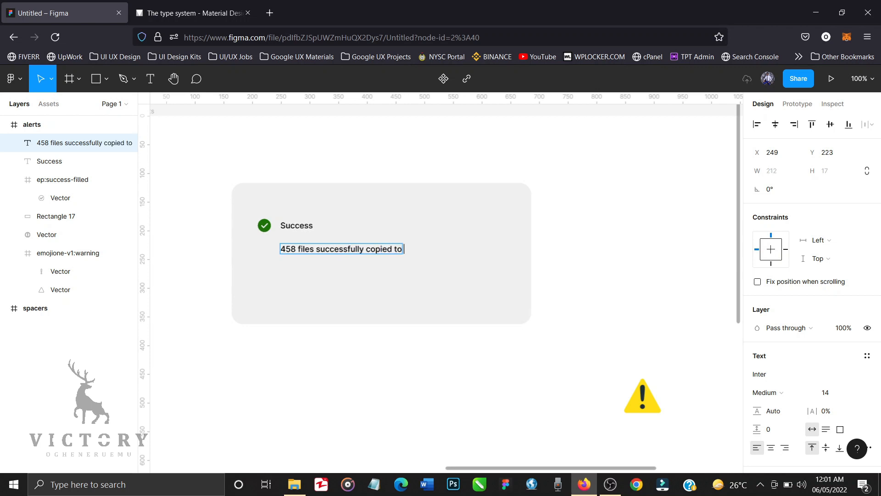
pyautogui.write('the music folder')
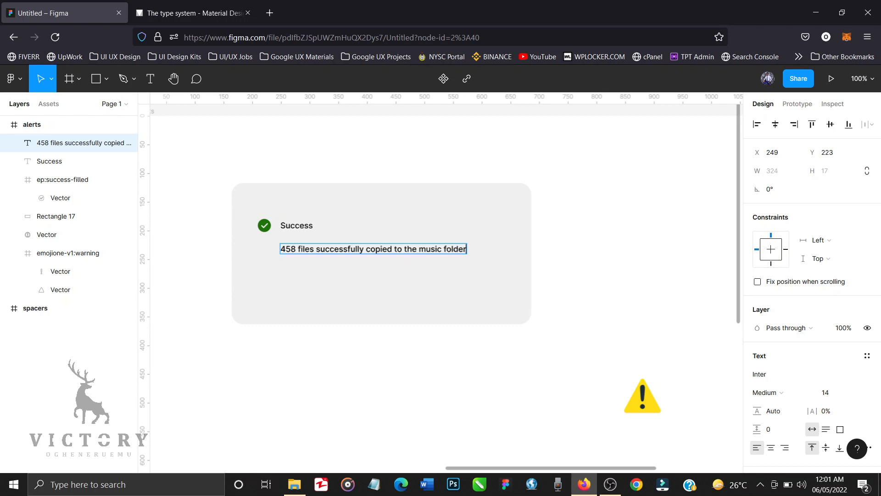
pyautogui.hotkey('ctrl', 'a')
pyautogui.press('Escape')
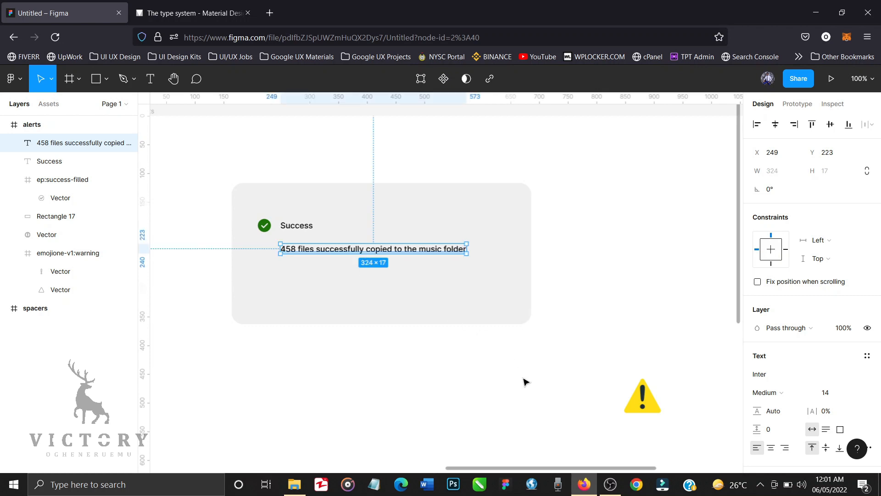
pyautogui.click(526, 382)
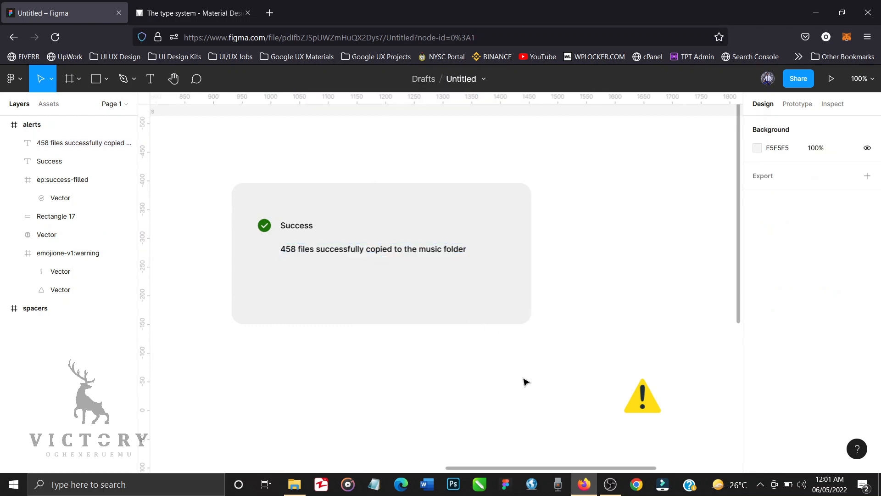
# Step: Change the fill of the copied-files message to the muted grey-brown 6A5A5A
pyautogui.click(457, 255)
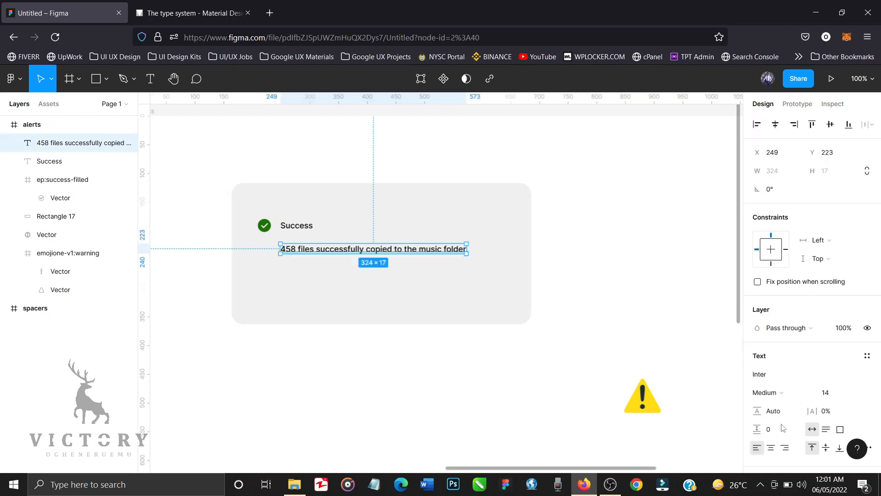
pyautogui.scroll(-5, 763, 367)
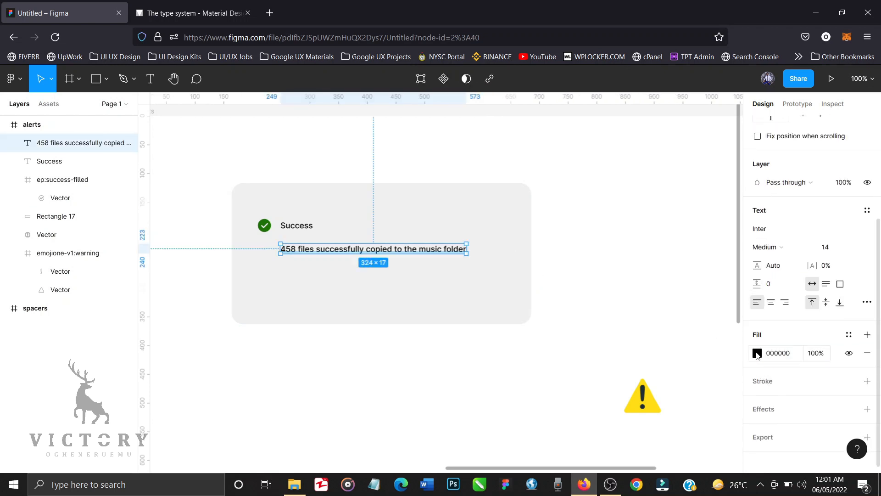
pyautogui.click(757, 354)
pyautogui.click(614, 242)
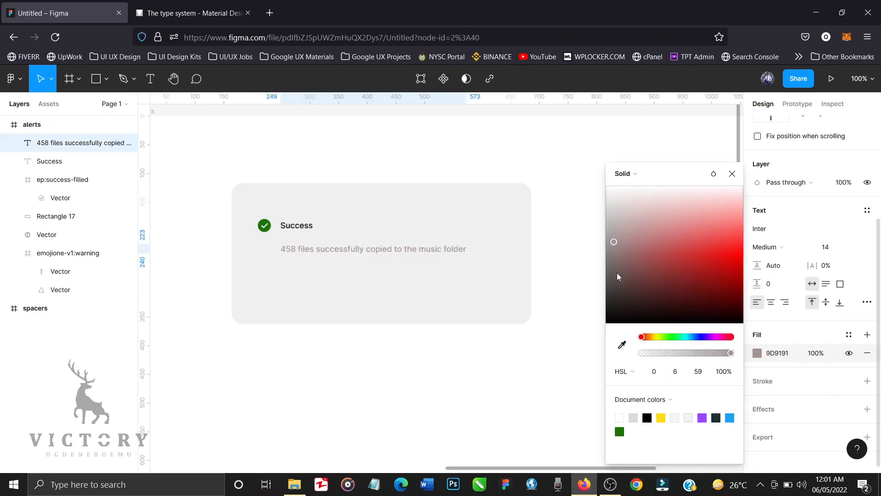
pyautogui.moveTo(617, 276); pyautogui.dragTo(617, 278)
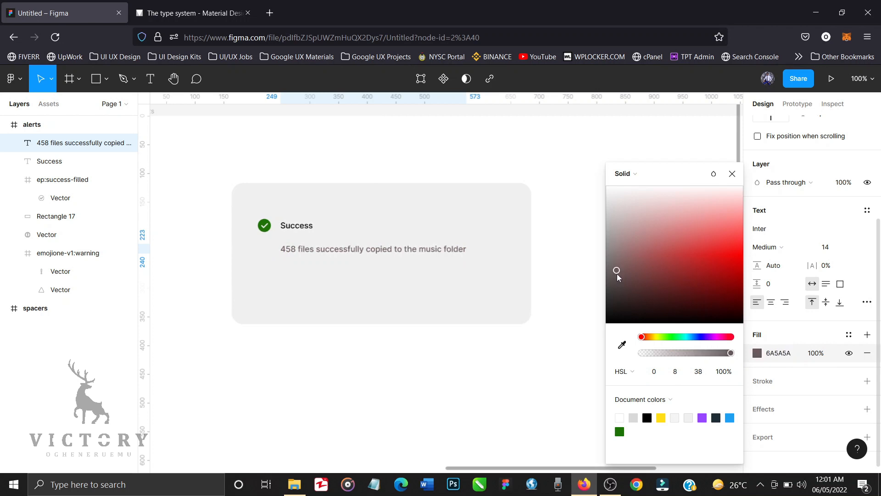
pyautogui.click(732, 173)
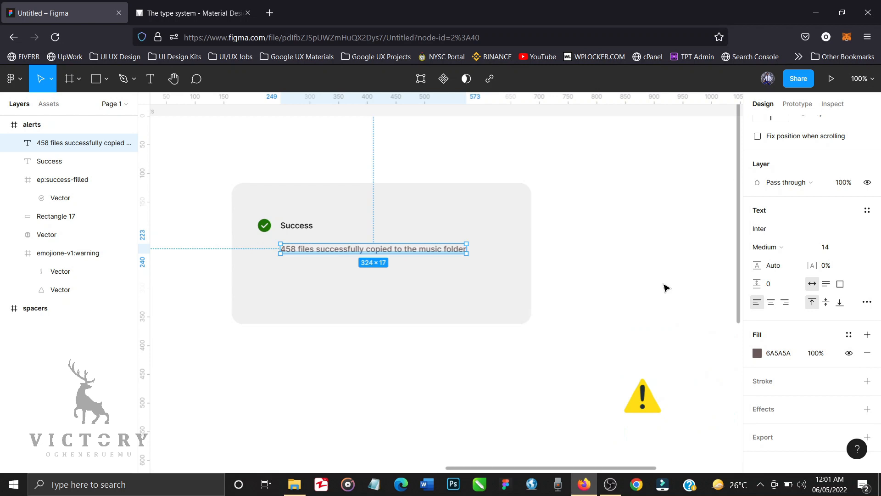
# Step: Set the Success heading to size 16 and realign its vertical center with the success icon
pyautogui.click(307, 229)
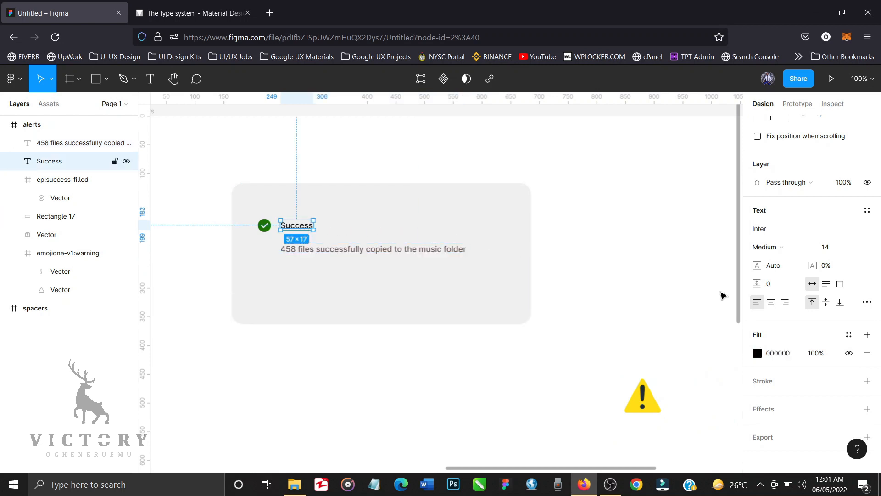
pyautogui.click(857, 252)
pyautogui.click(852, 274)
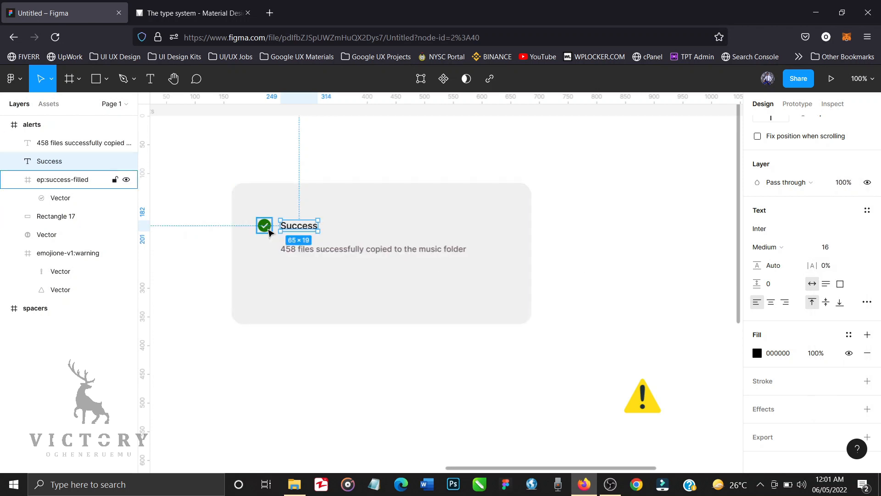
pyautogui.keyDown('shift'); pyautogui.click(269, 232); pyautogui.keyUp('shift')
pyautogui.scroll(3, 837, 220)
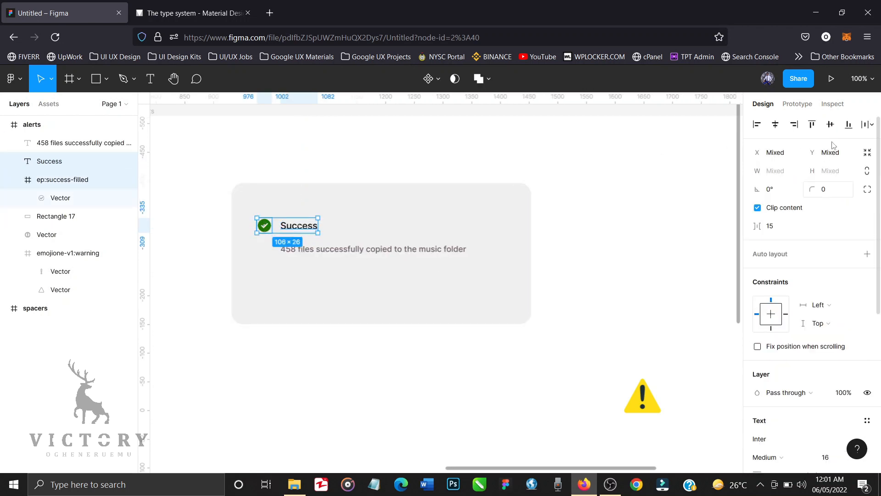
pyautogui.click(830, 124)
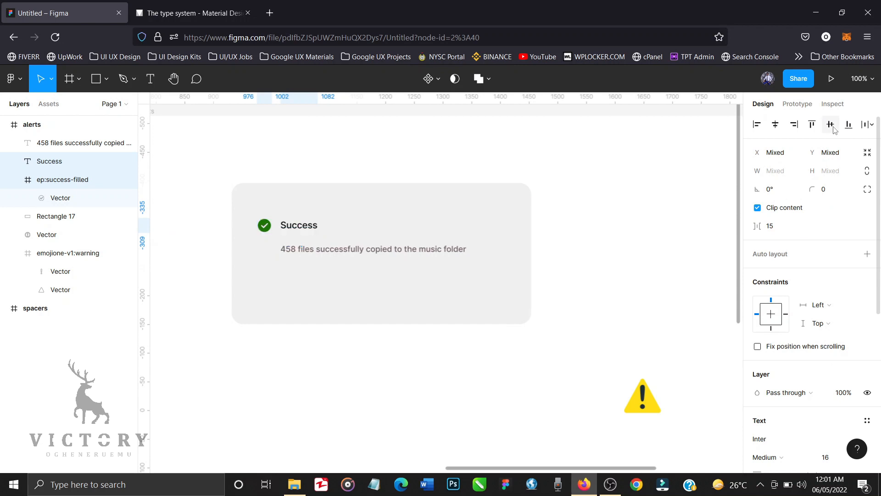
pyautogui.click(628, 279)
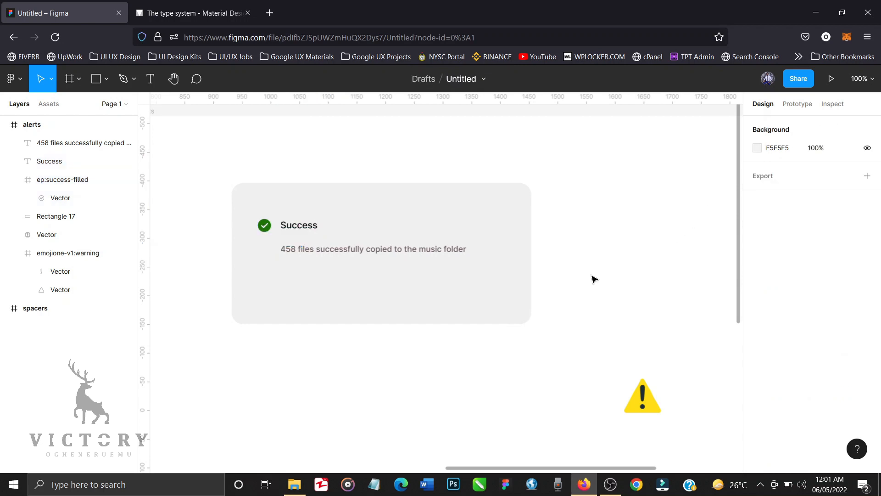
# Step: Duplicate the copied-files message, place the copy below it, and change its text to "OK"
pyautogui.click(454, 253)
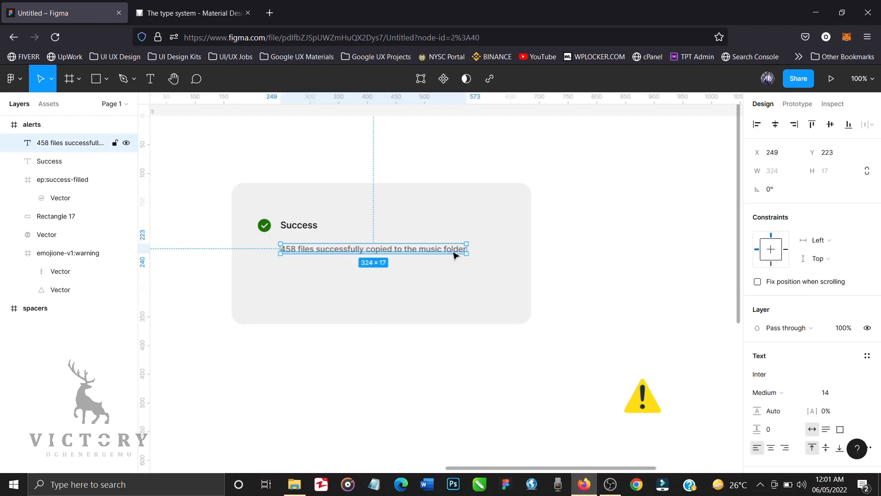
pyautogui.hotkey('ctrl', 'd')
pyautogui.moveTo(453, 253); pyautogui.dragTo(459, 285)
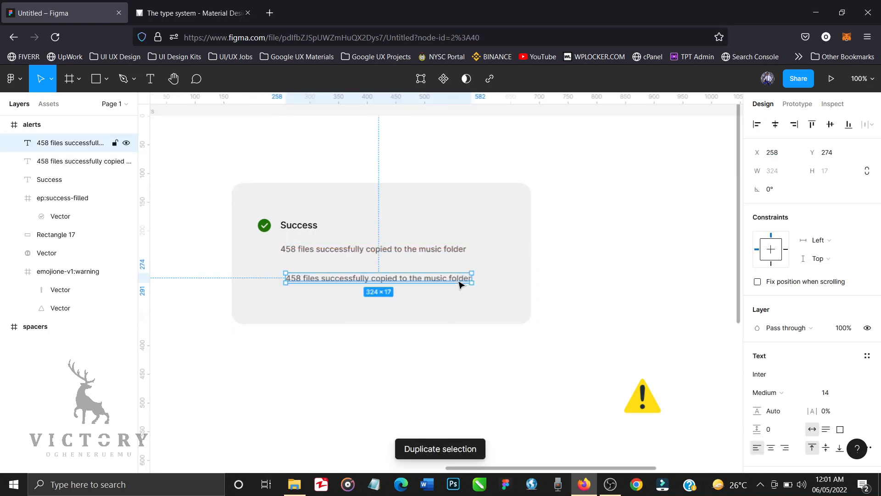
pyautogui.doubleClick(459, 281)
pyautogui.write('OK')
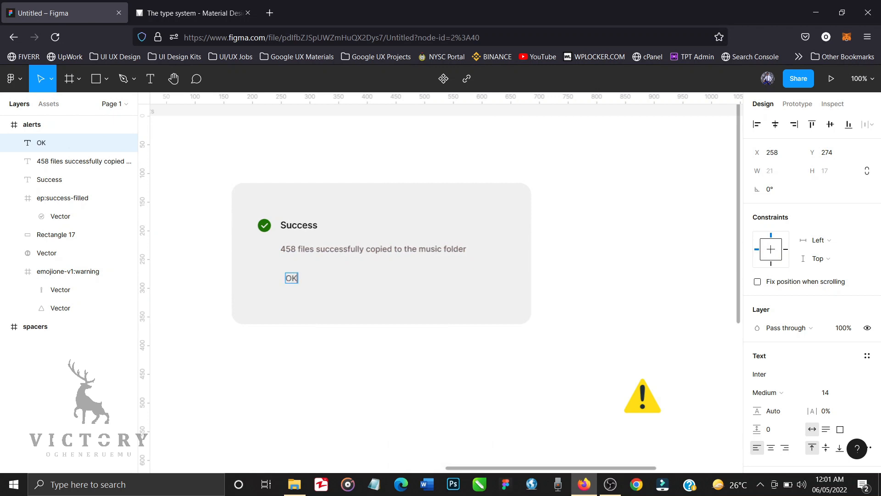
pyautogui.press('Escape')
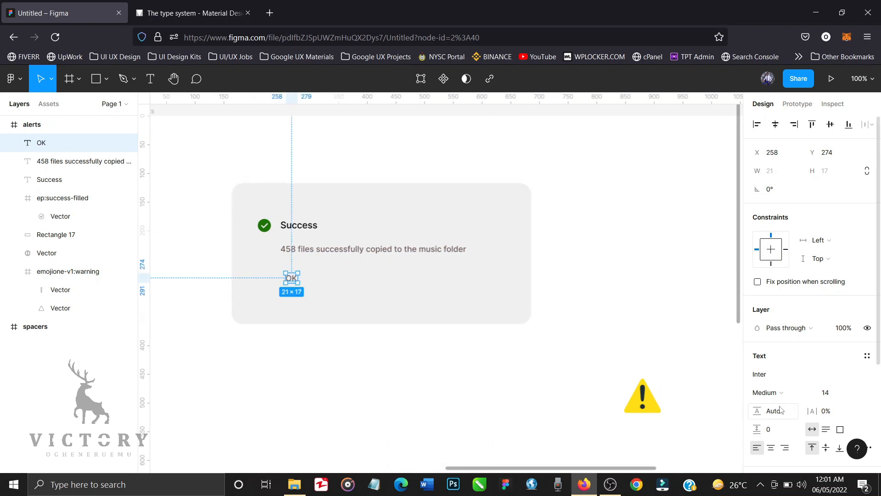
# Step: Darken the OK text's fill to 312929 and move it to the card's lower-right corner, at about X 607, Y 312
pyautogui.scroll(-3, 780, 406)
pyautogui.click(757, 391)
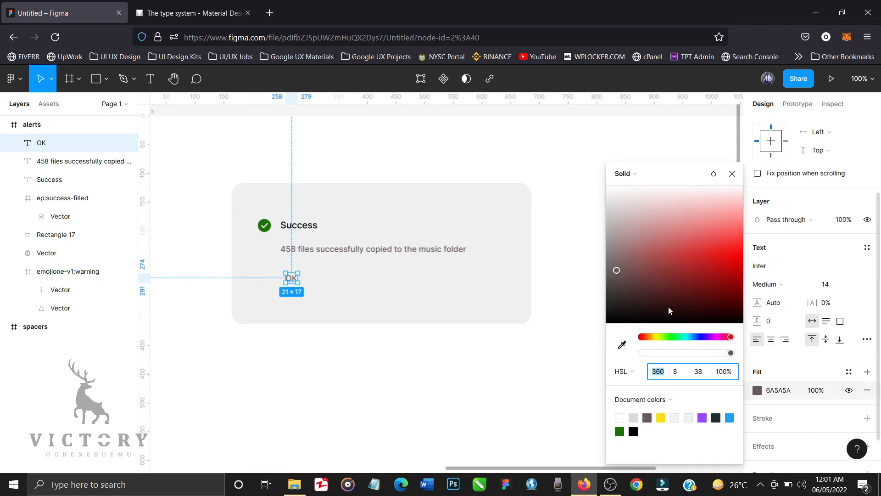
pyautogui.moveTo(619, 279); pyautogui.dragTo(620, 304)
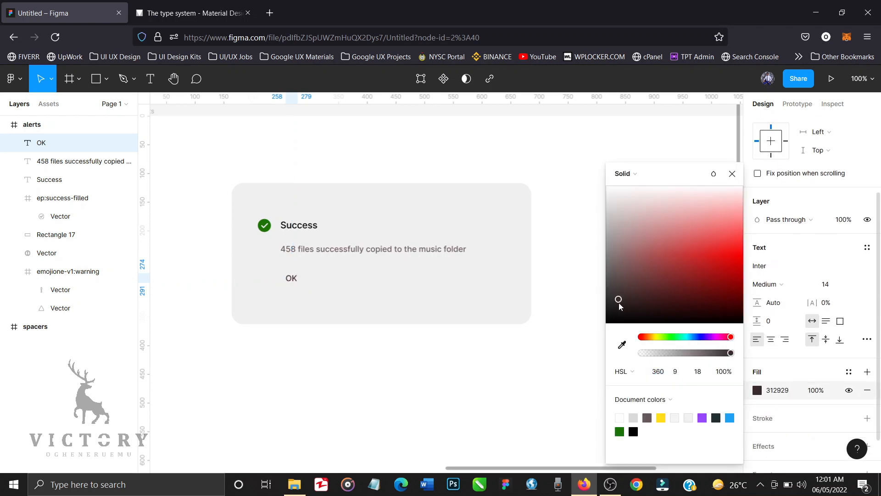
pyautogui.click(732, 174)
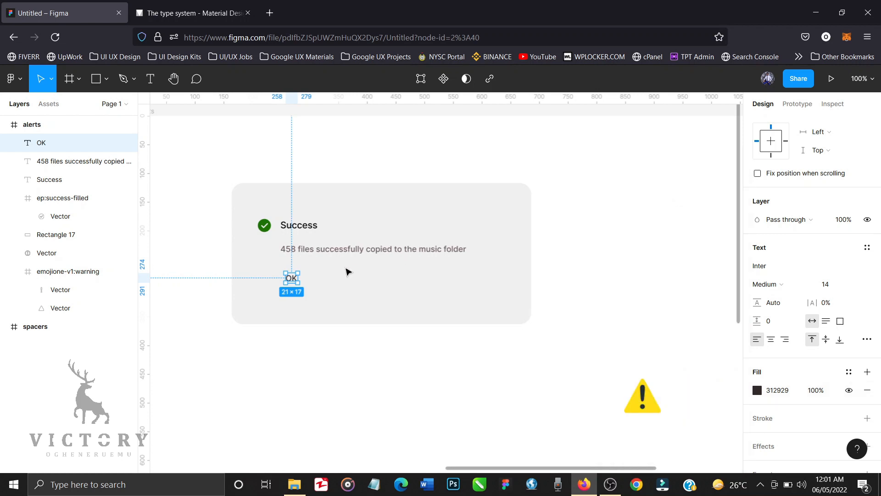
pyautogui.moveTo(296, 284); pyautogui.dragTo(495, 299)
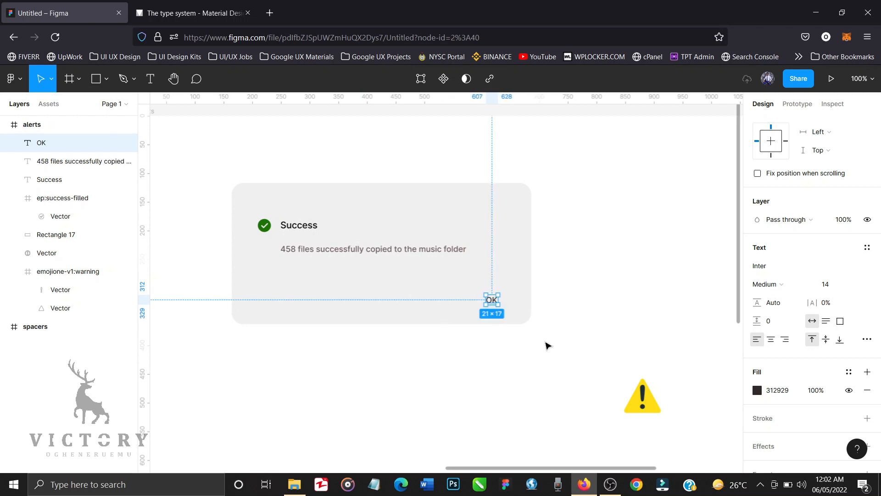
pyautogui.click(546, 344)
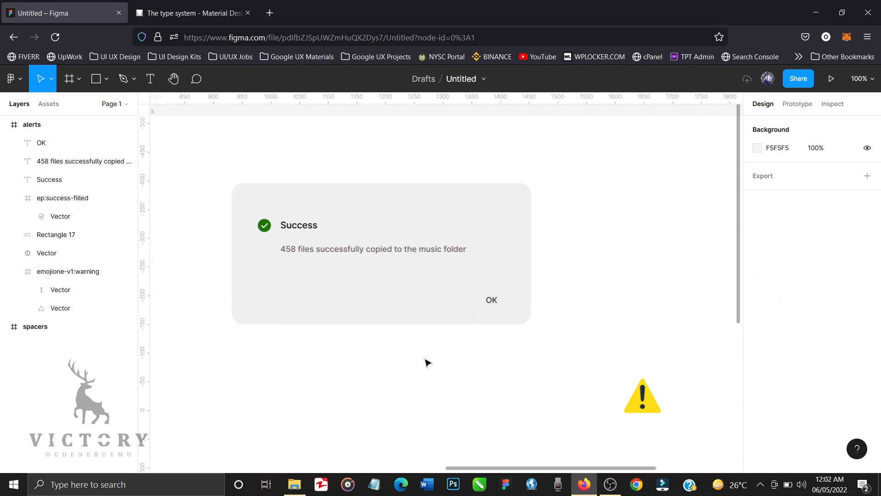
# Step: Lower the grey card's top edge so the card is about 218 high
pyautogui.hotkey('ctrl', '-')
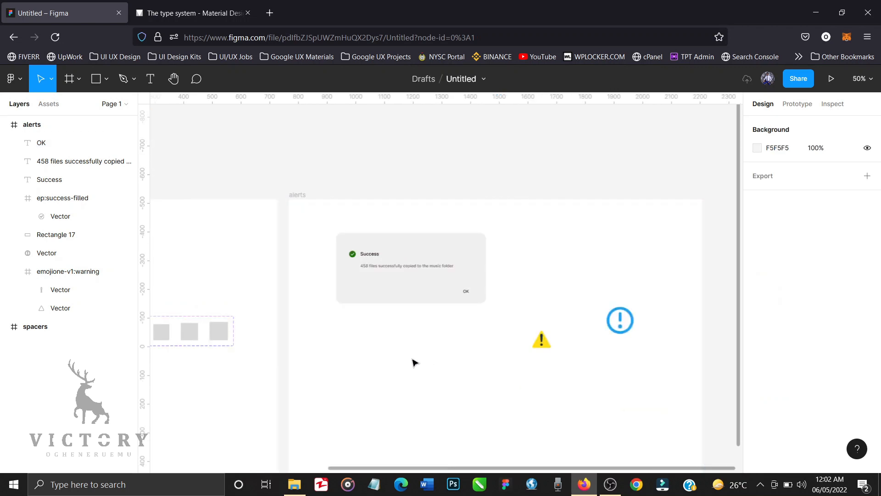
pyautogui.hotkey('ctrl', '+')
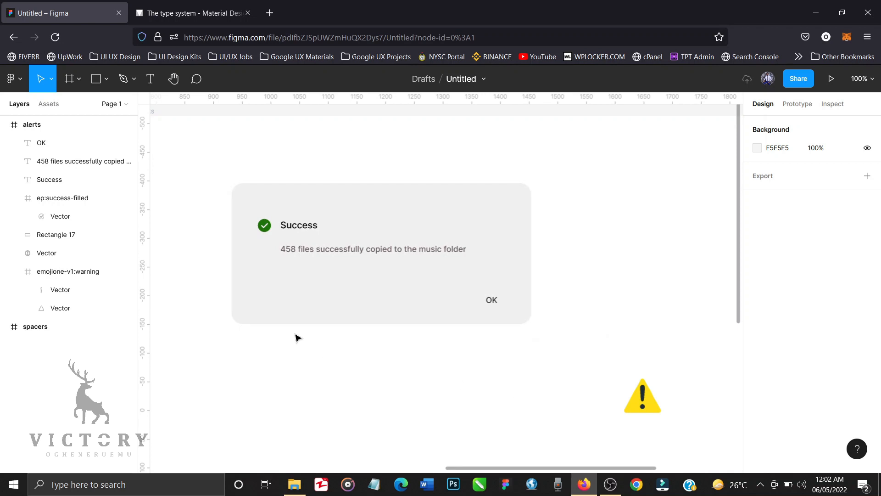
pyautogui.click(423, 195)
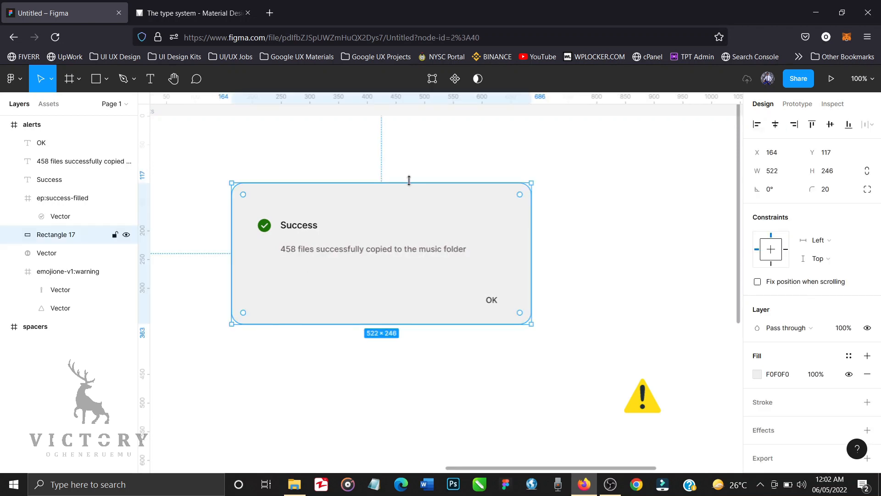
pyautogui.moveTo(409, 181); pyautogui.dragTo(409, 197)
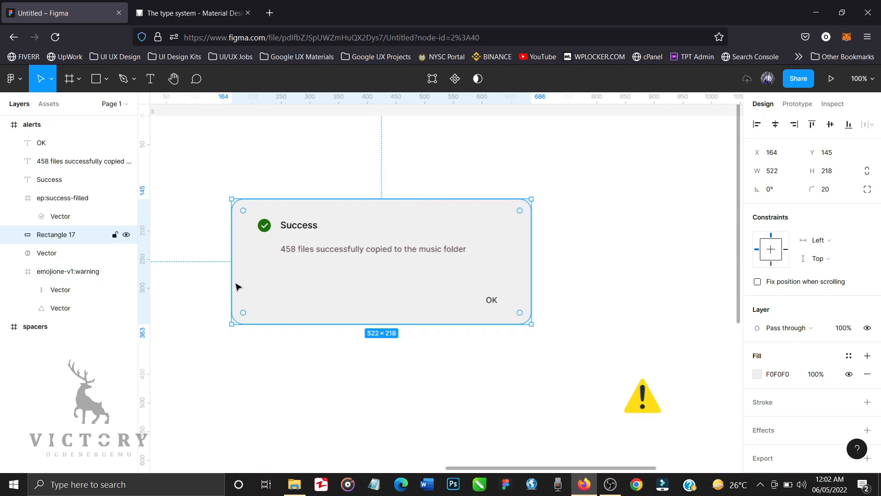
# Step: Resize the grey success card to about 413 × 204 by bringing in its side edges and raising its bottom edge
pyautogui.moveTo(231, 279); pyautogui.dragTo(244, 280)
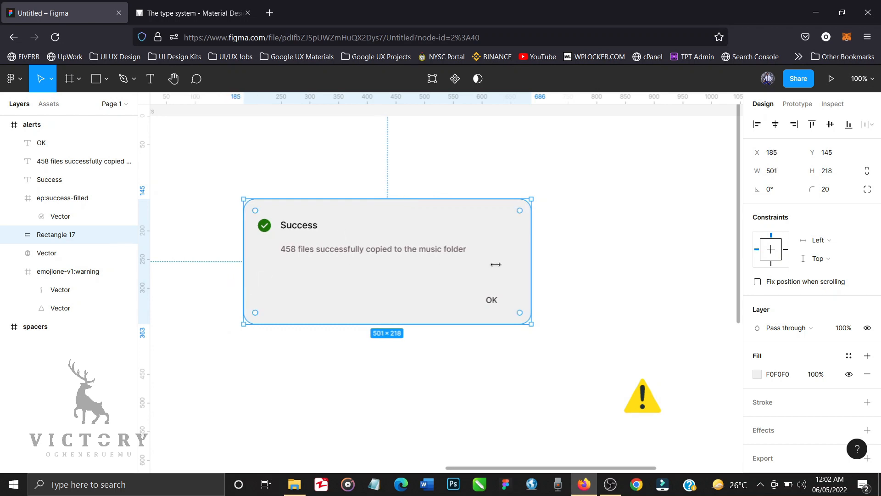
pyautogui.moveTo(529, 263); pyautogui.dragTo(485, 267)
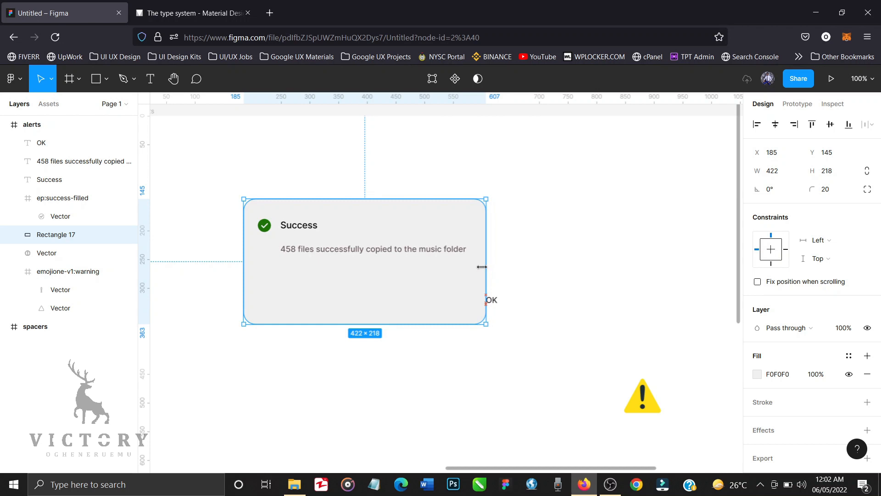
pyautogui.moveTo(479, 267); pyautogui.dragTo(478, 267)
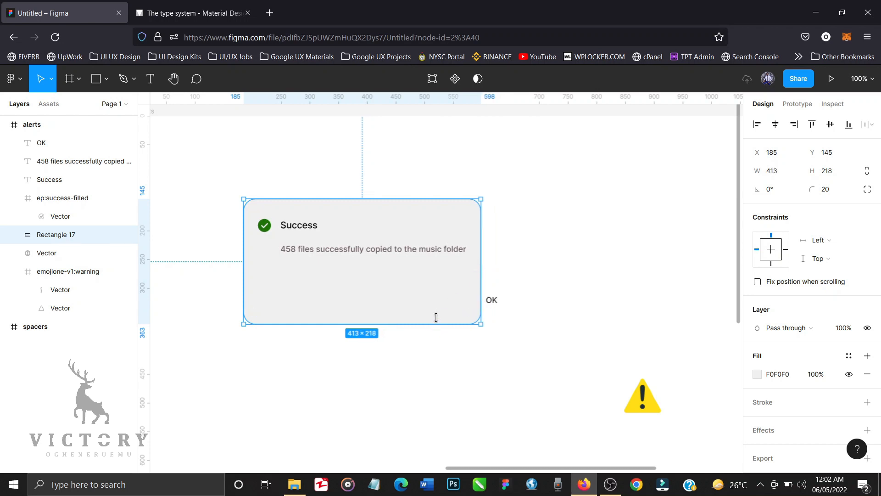
pyautogui.moveTo(436, 322); pyautogui.dragTo(439, 314)
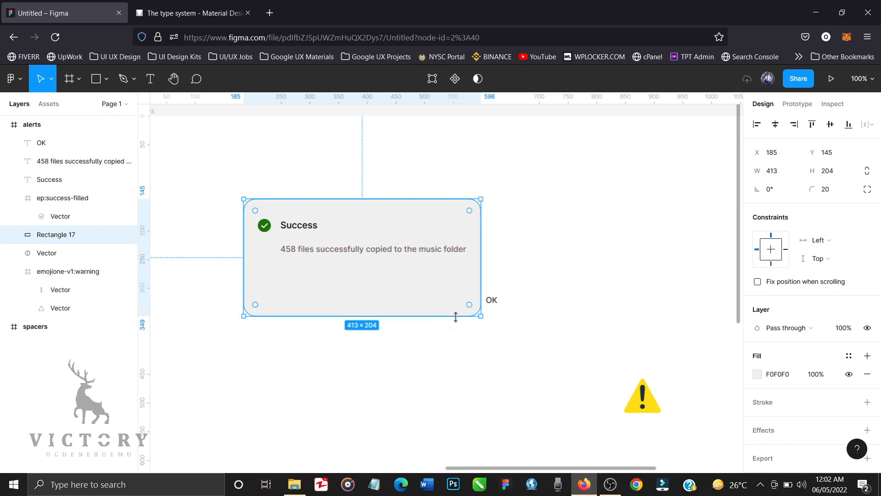
# Step: Move the OK text left into the resized card, to X 552, in line with the end of the message
pyautogui.click(499, 305)
pyautogui.hotkey('shift', 'Left')
pyautogui.hotkey('shift', 'Left')
pyautogui.hotkey('shift', 'Left')
pyautogui.hotkey('shift', 'Left')
pyautogui.hotkey('shift', 'Left')
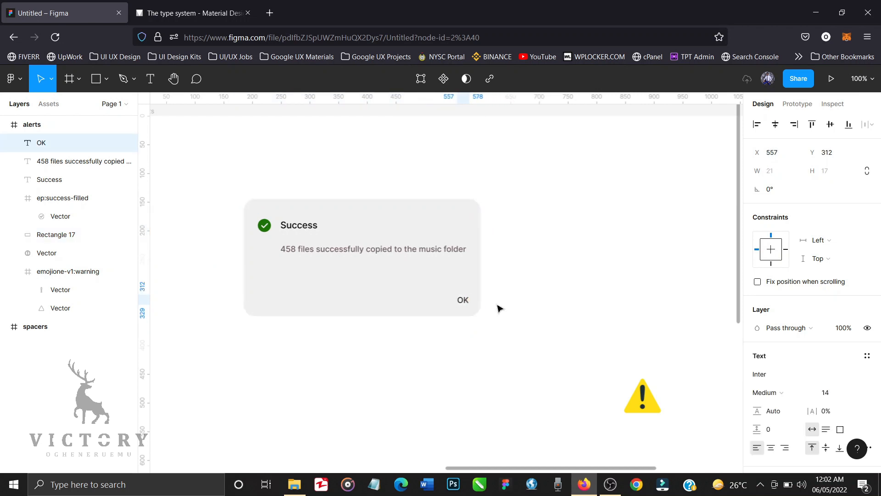
pyautogui.press('Left')
pyautogui.press('Left')
pyautogui.press('Left')
pyautogui.press('Left')
pyautogui.press('Left')
pyautogui.press('Left')
pyautogui.press('Right')
pyautogui.press('Right')
pyautogui.press('Left')
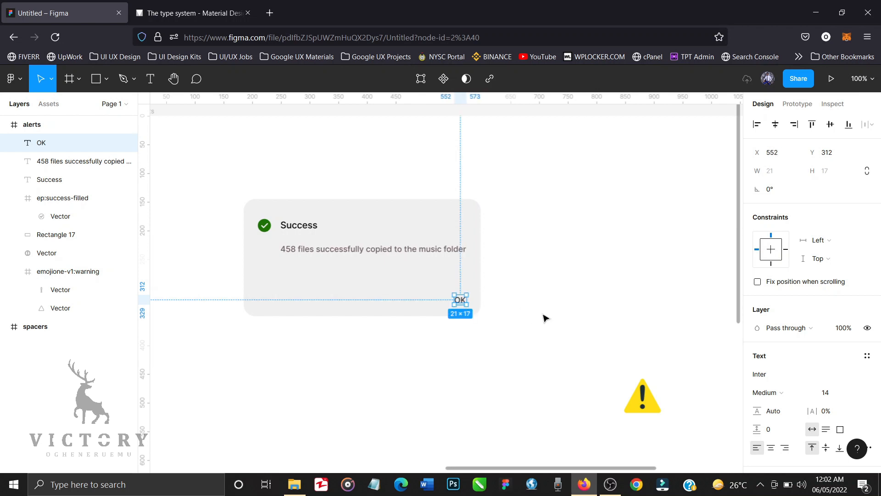
pyautogui.click(545, 318)
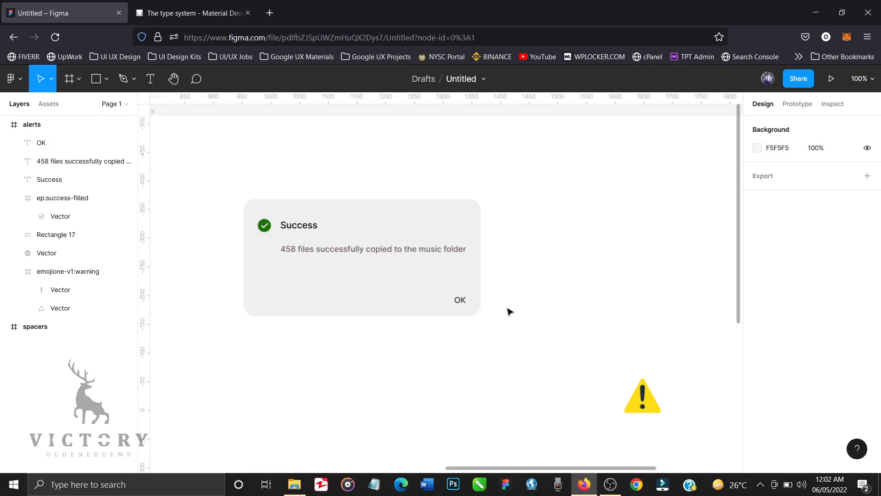
# Step: Raise the OK text by 10 and shorten the grey card to about 200 high
pyautogui.click(458, 299)
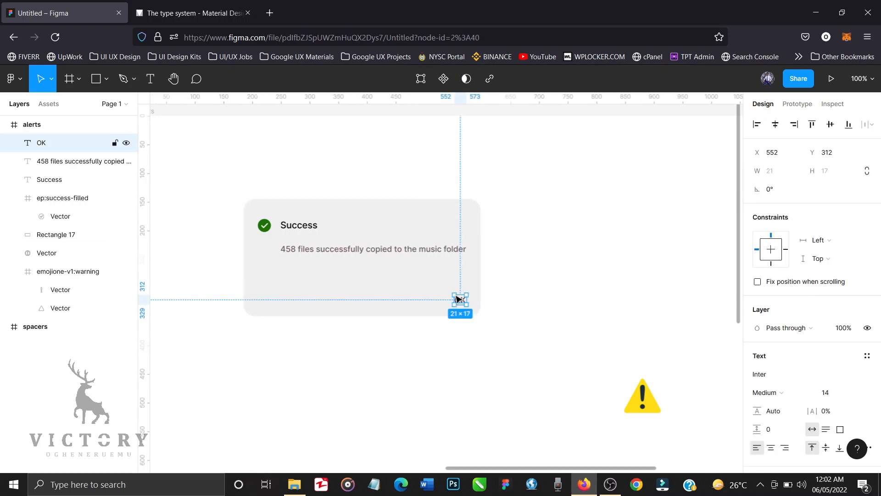
pyautogui.hotkey('shift', 'Up')
pyautogui.hotkey('shift', 'Up')
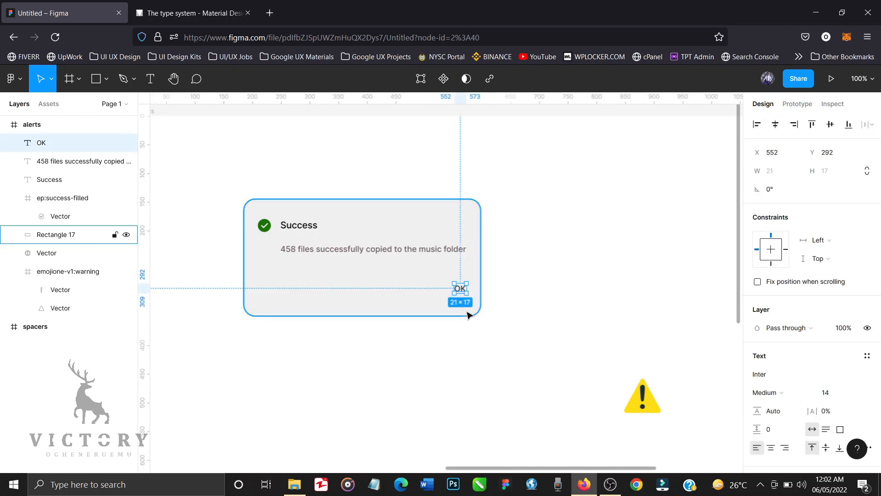
pyautogui.hotkey('shift', 'Down')
pyautogui.click(419, 310)
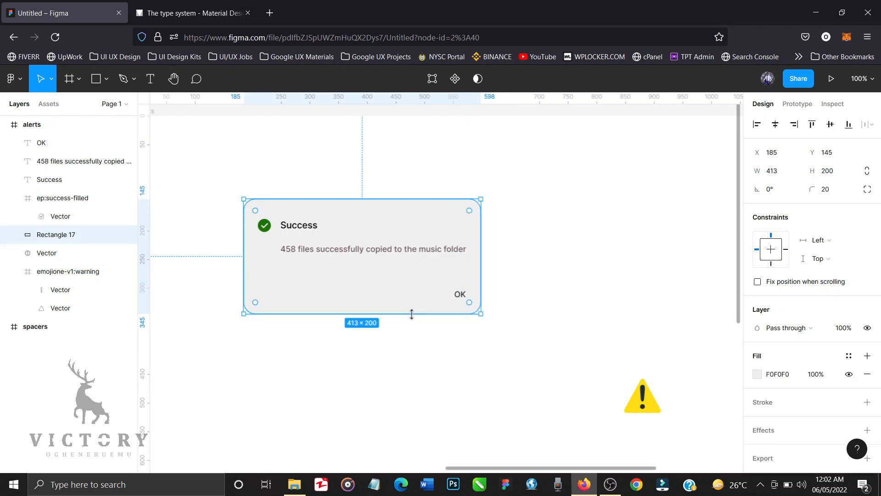
pyautogui.click(485, 373)
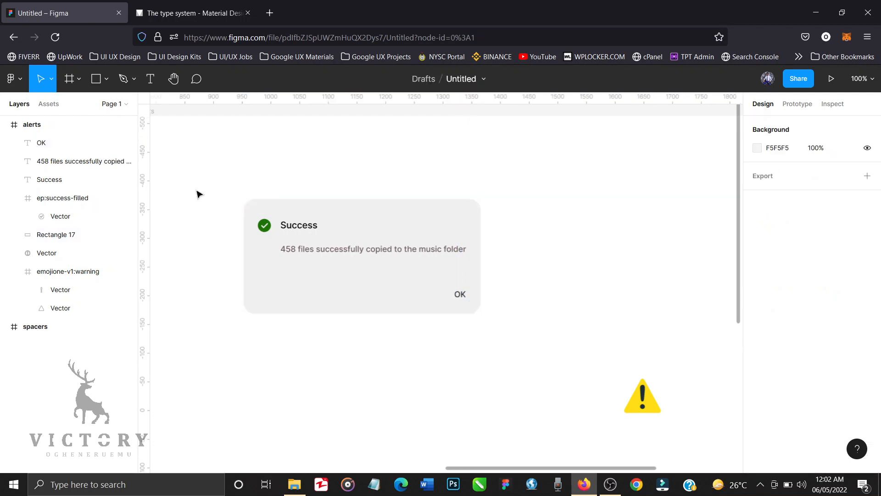
# Step: Duplicate the whole success card with its icon and texts, placing the copy beside the original at about X 1400
pyautogui.moveTo(200, 186); pyautogui.dragTo(494, 336)
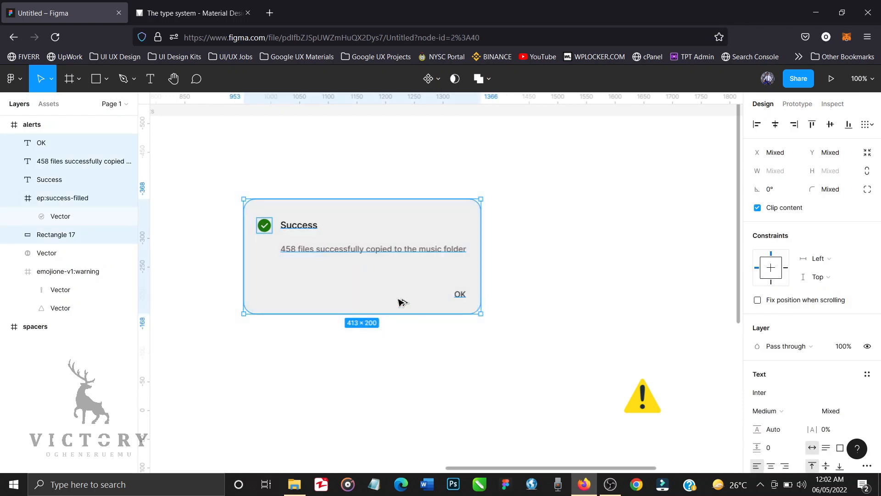
pyautogui.moveTo(399, 301); pyautogui.dragTo(659, 302)
pyautogui.hscroll(5, 611, 351)
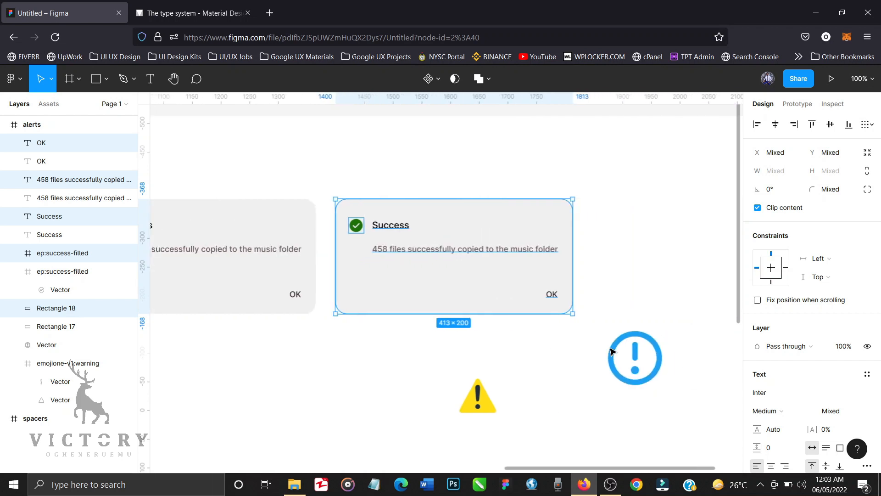
pyautogui.hscroll(2, 611, 351)
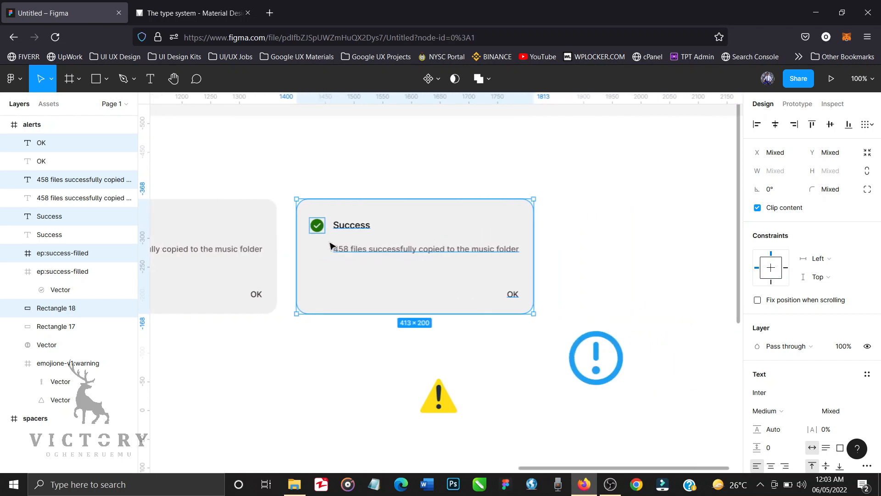
pyautogui.press('Escape')
# Step: Scale the yellow warning icon down to 18 × 18 and place it over the green check icon of the copied card
pyautogui.click(317, 225)
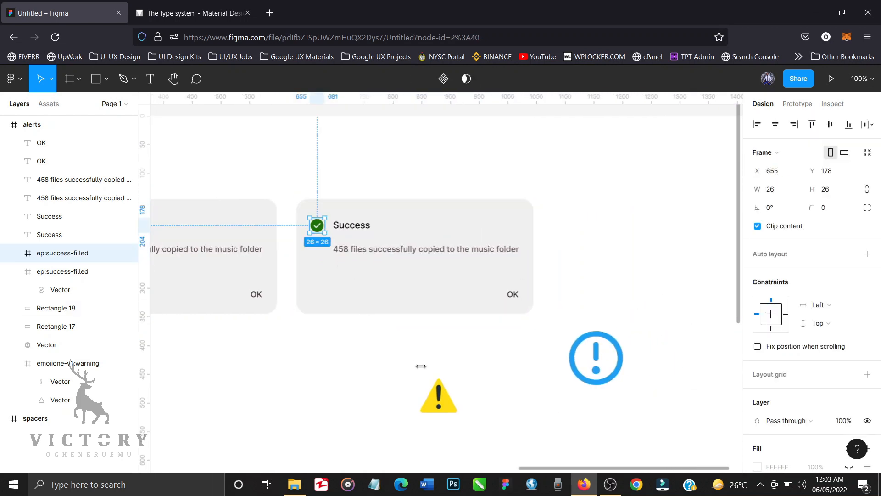
pyautogui.click(446, 404)
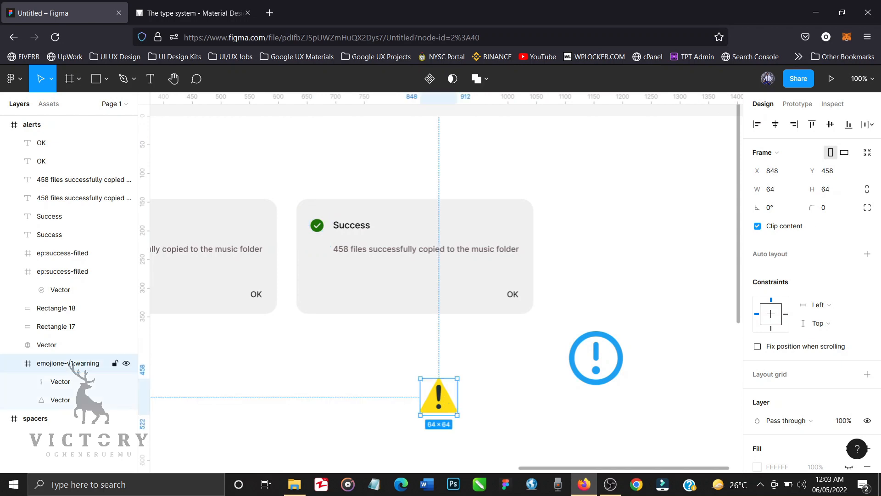
pyautogui.moveTo(453, 412); pyautogui.dragTo(321, 230)
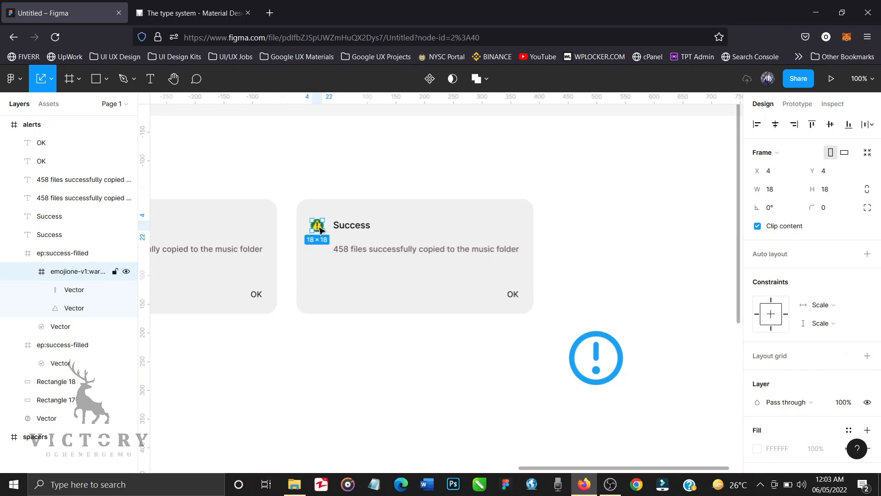
# Step: Take the two warning vectors out of their emojione-v1:warning frame, group them, and name the group "warning"
pyautogui.click(73, 308)
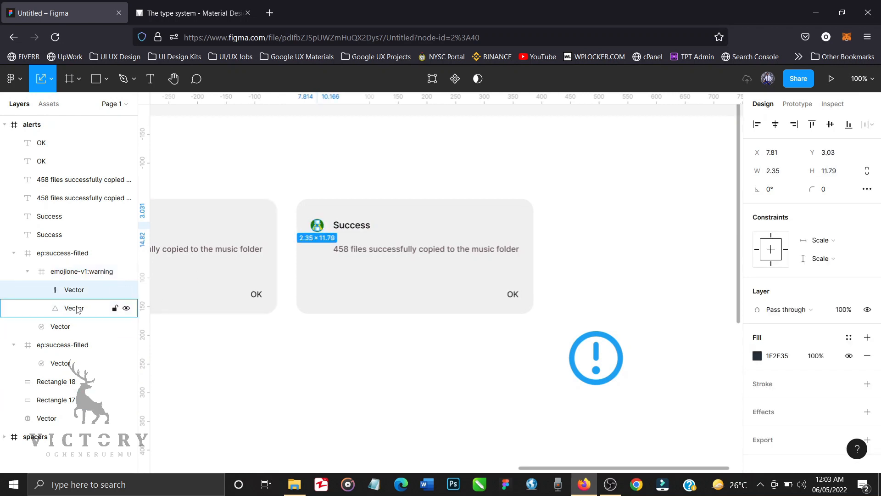
pyautogui.keyDown('shift'); pyautogui.click(78, 291); pyautogui.keyUp('shift')
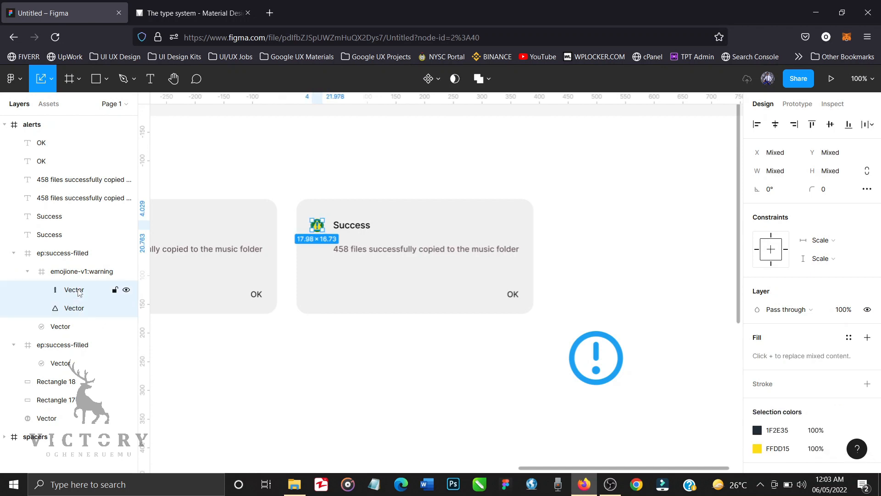
pyautogui.moveTo(72, 286); pyautogui.dragTo(59, 267)
pyautogui.hotkey('ctrl', 'g')
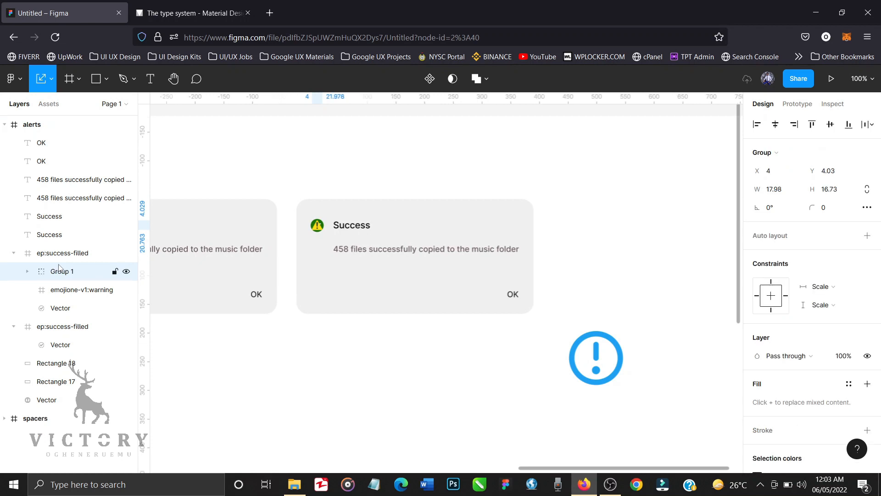
pyautogui.doubleClick(60, 271)
pyautogui.write('warning')
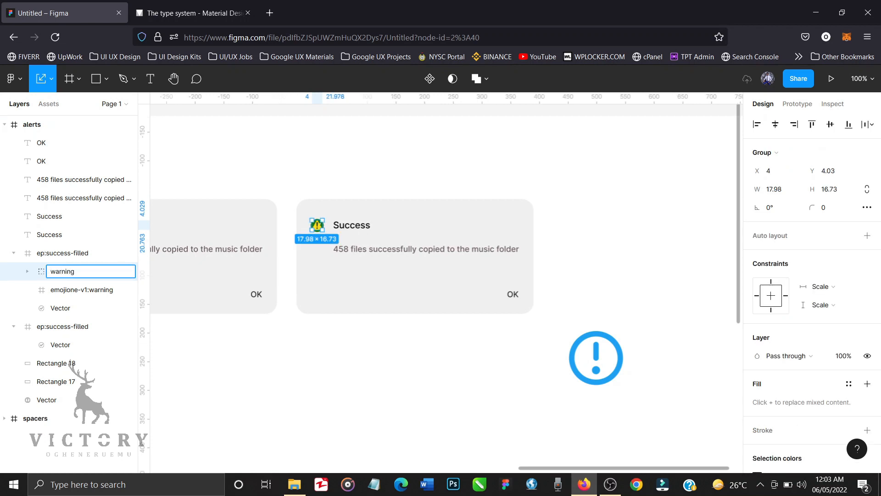
pyautogui.press('Return')
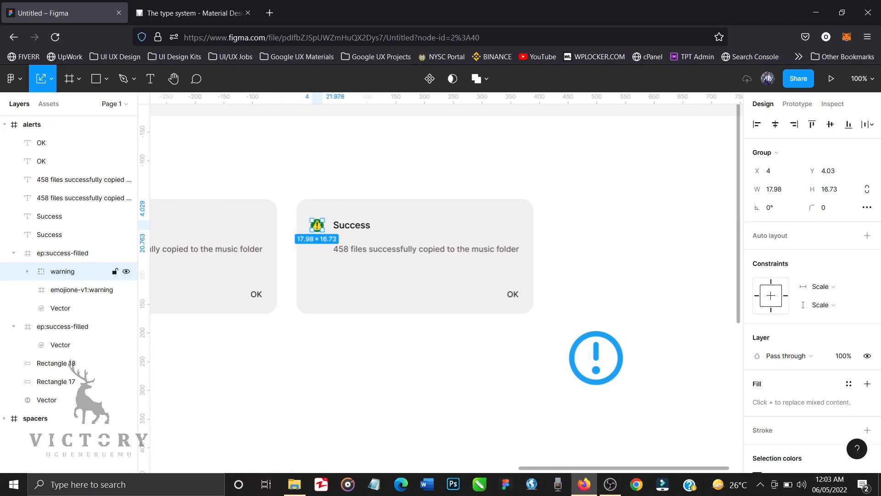
# Step: Delete the empty emojione-v1:warning frame and the green check vector behind the warning icon in the copied card
pyautogui.click(59, 290)
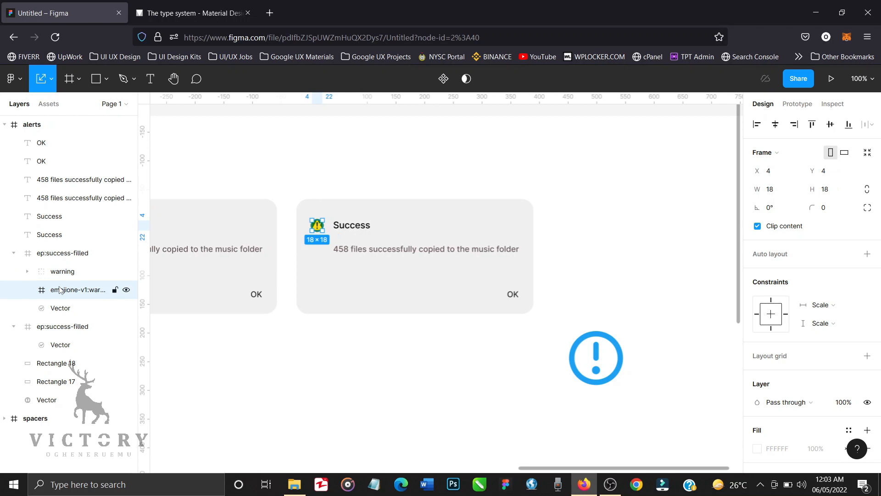
pyautogui.press('Delete')
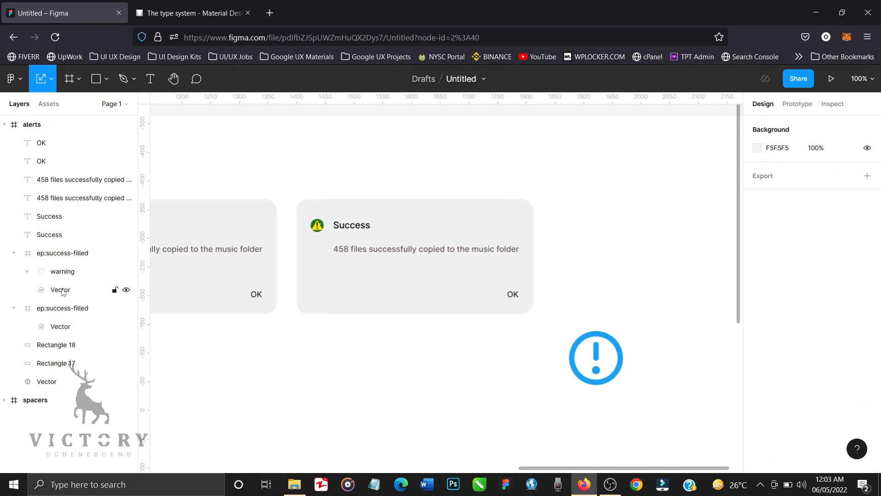
pyautogui.click(64, 292)
pyautogui.press('Delete')
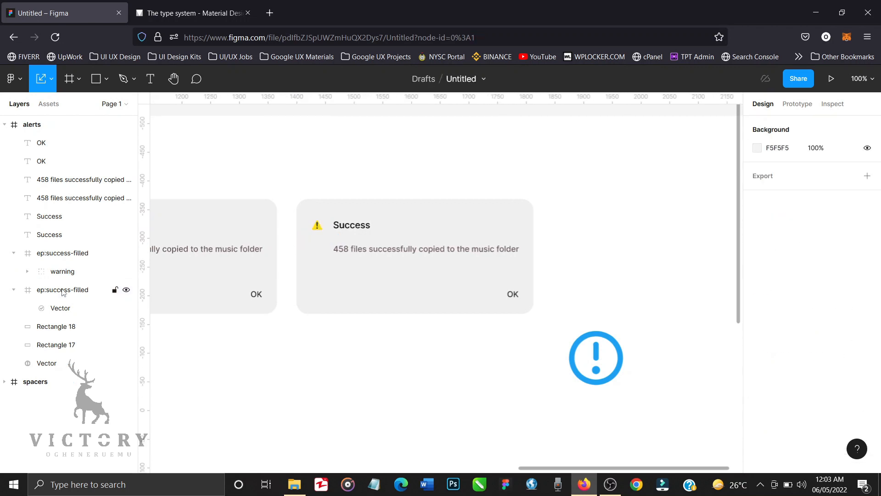
# Step: Change the copied card's heading to "Warning"
pyautogui.click(357, 231)
pyautogui.doubleClick(357, 230)
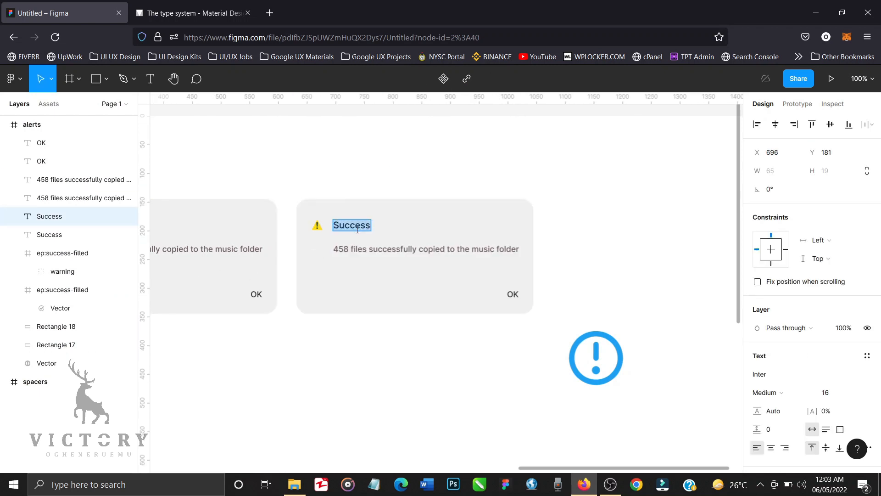
pyautogui.click(357, 230)
pyautogui.write('Warni')
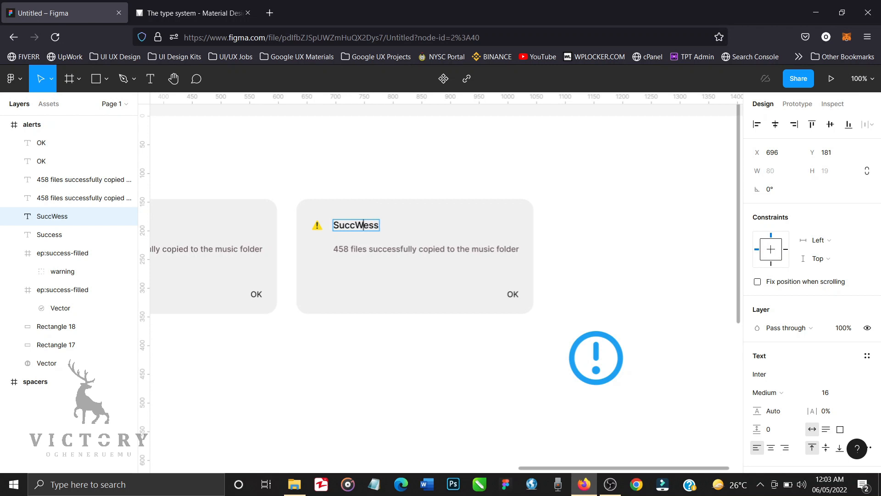
pyautogui.hotkey('ctrl', 'a')
pyautogui.write('Warning')
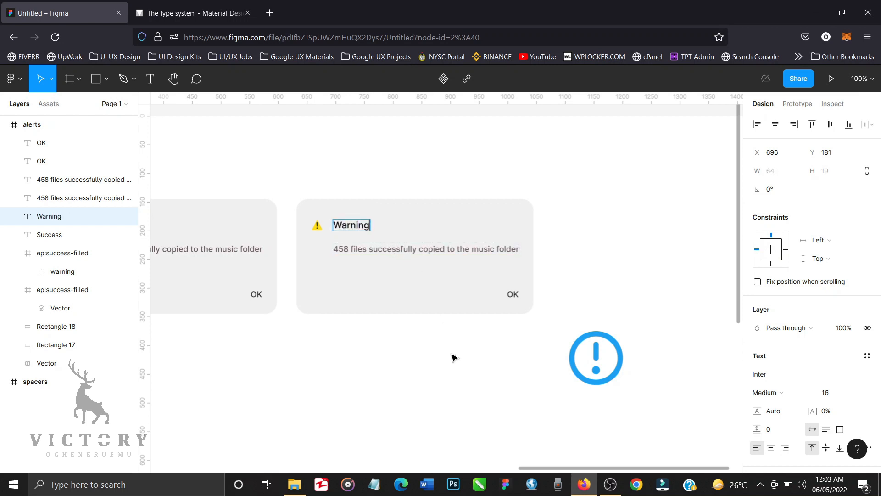
pyautogui.press('Escape')
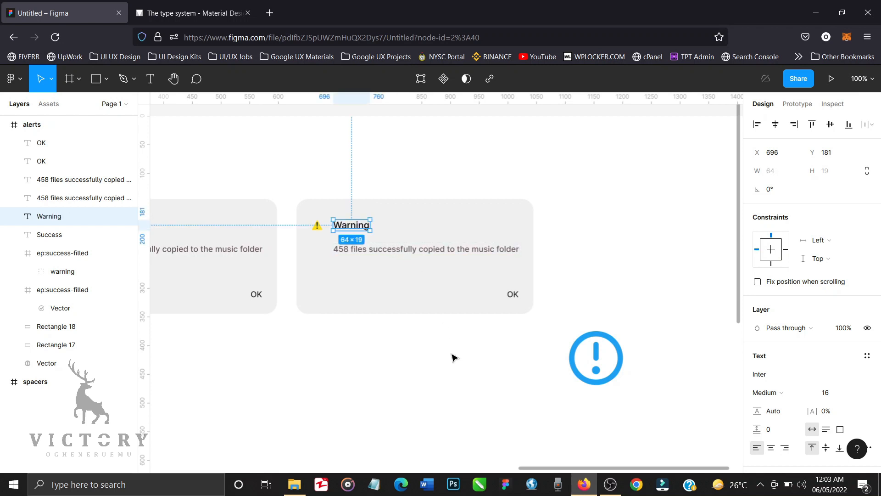
# Step: Replace the warning card's message with "All 1,356 will be permanently deleted. Are you sure you want to proceed?" on two lines
pyautogui.click(470, 252)
pyautogui.doubleClick(470, 251)
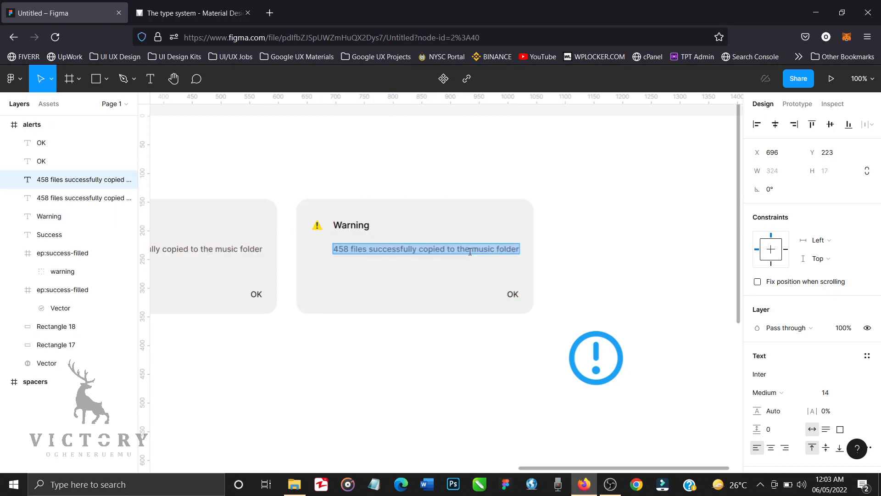
pyautogui.write('All 12')
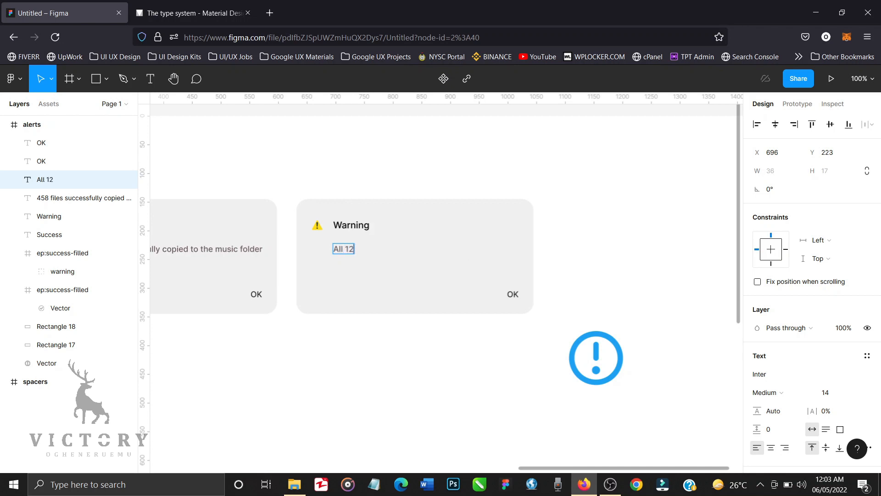
pyautogui.write('56 will be per')
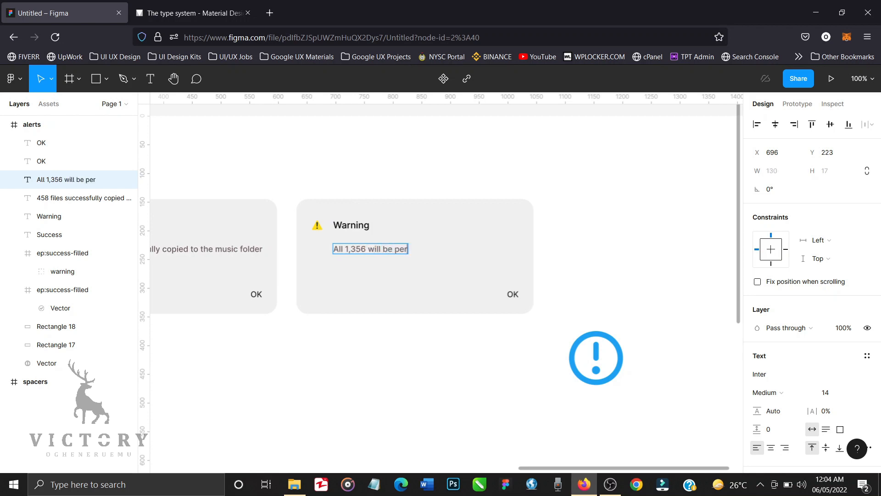
pyautogui.write('manently de')
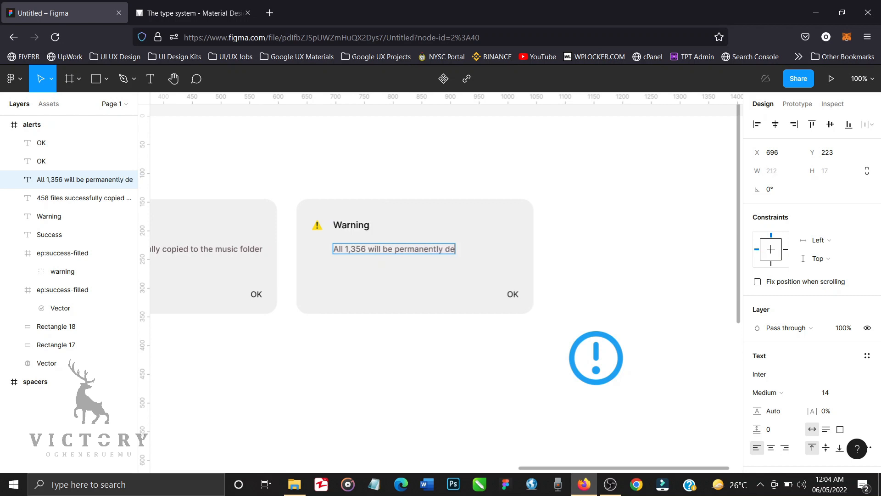
pyautogui.write('leted. Are you')
pyautogui.press('Return')
pyautogui.write('sure you')
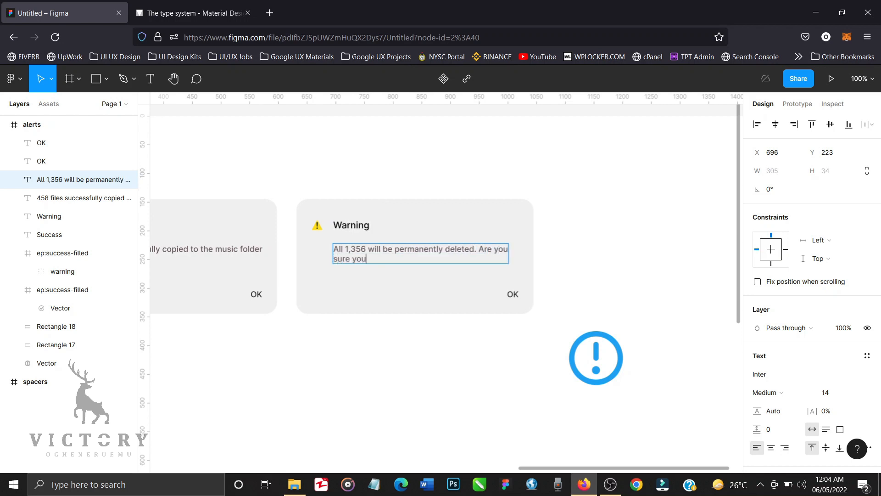
pyautogui.write(' want to proceed?')
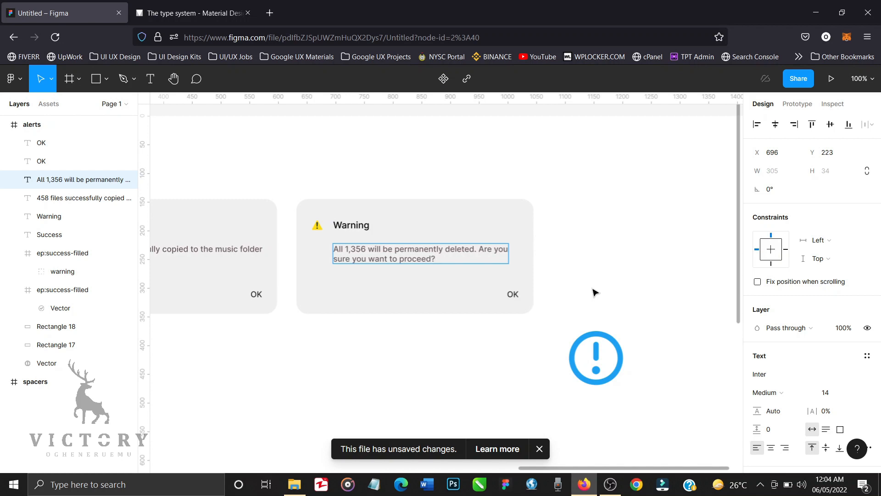
# Step: Finish editing the warning message, dismiss the unsaved-changes notice, and change the warning card's "OK" label to "Delete"
pyautogui.press('Escape')
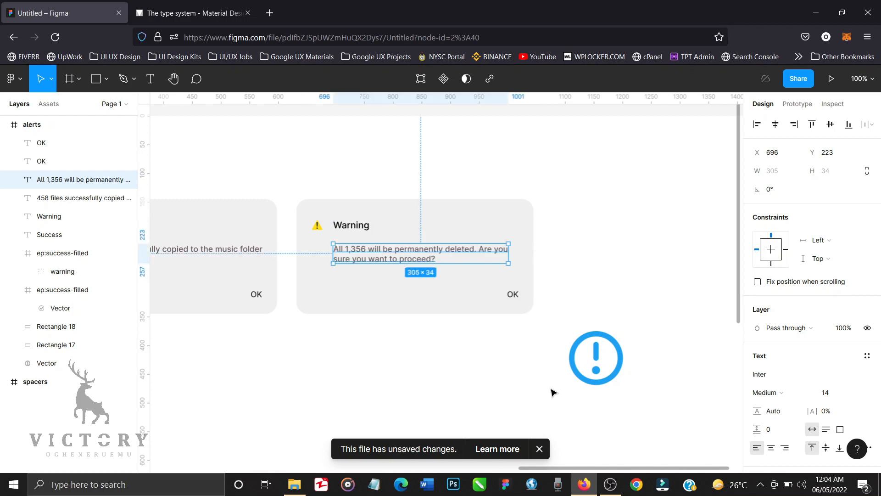
pyautogui.click(540, 449)
pyautogui.click(575, 285)
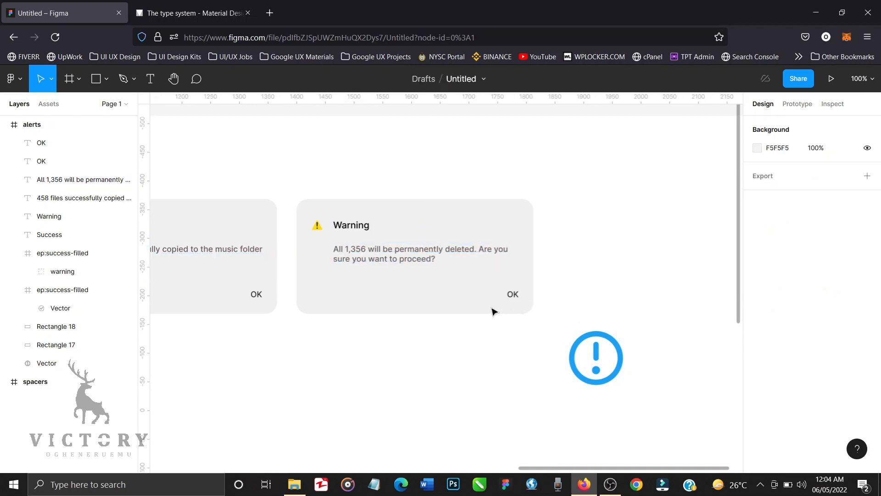
pyautogui.click(512, 296)
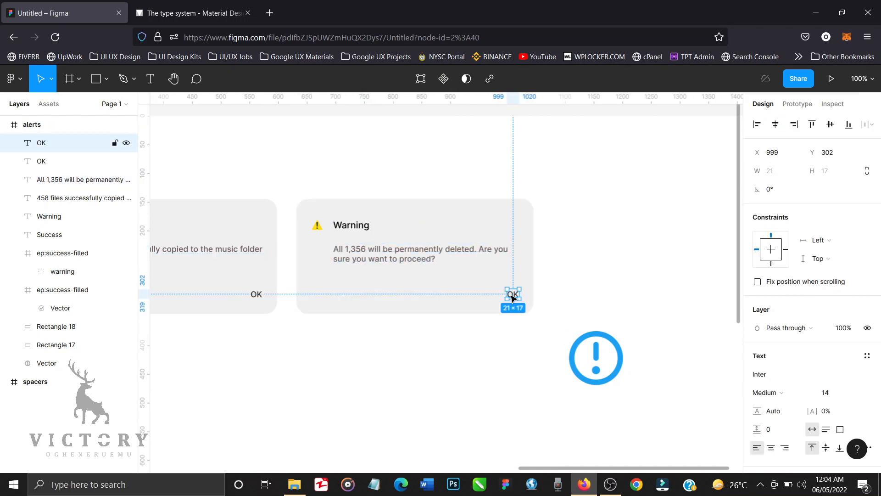
pyautogui.doubleClick(513, 296)
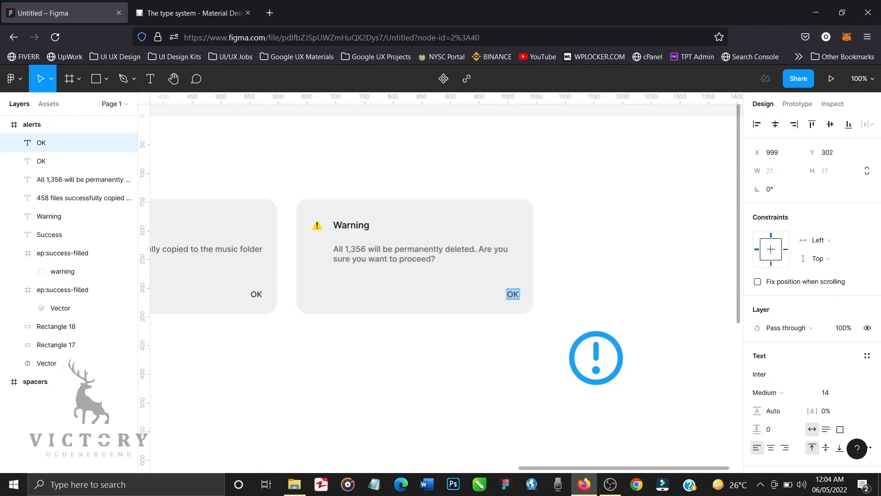
pyautogui.write('Delete')
pyautogui.press('Escape')
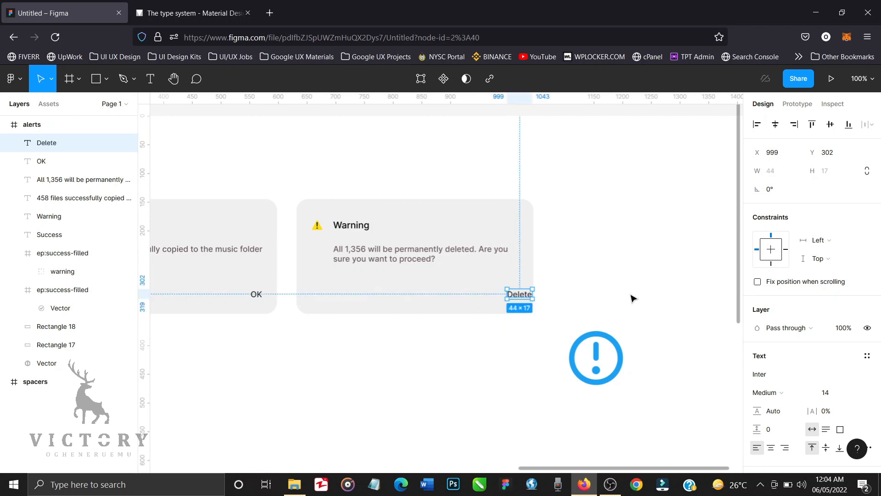
# Step: Move the "Delete" label left to X 957, aligning its right edge with the warning message's right edge
pyautogui.hotkey('shift', 'Left')
pyautogui.hotkey('shift', 'Left')
pyautogui.hotkey('shift', 'Left')
pyautogui.hotkey('shift', 'Left')
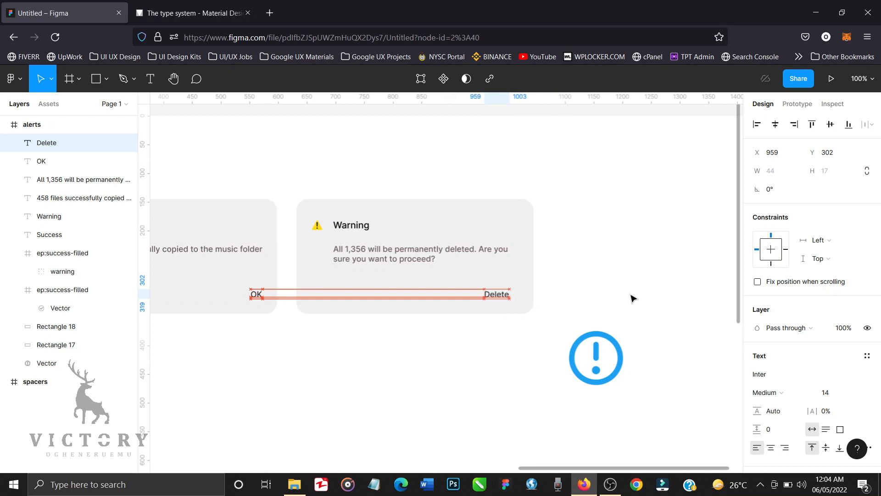
pyautogui.press('Left')
pyautogui.press('Left')
pyautogui.press('Left')
pyautogui.press('Left')
pyautogui.press('Left')
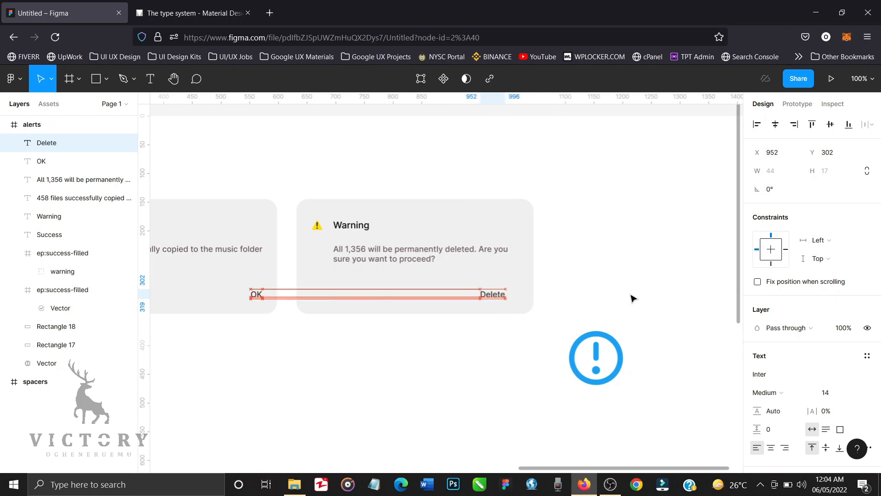
pyautogui.press('Right')
pyautogui.press('Right')
pyautogui.press('Right')
pyautogui.press('Right')
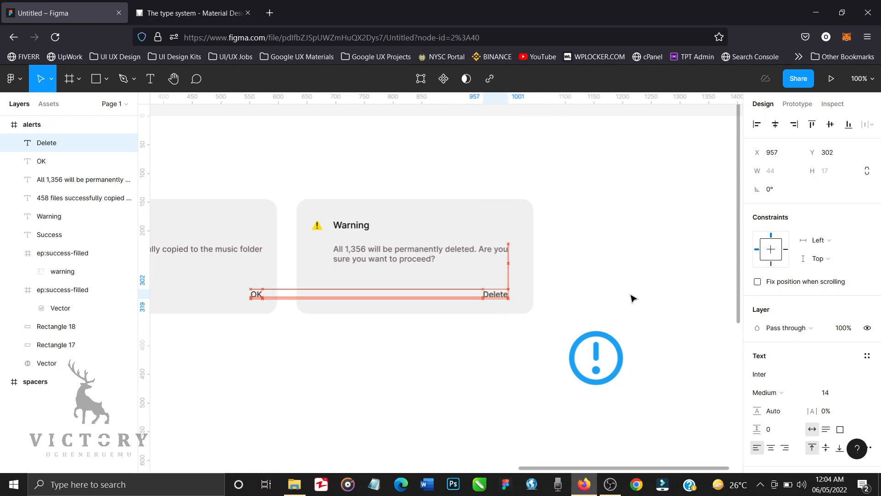
pyautogui.press('Left')
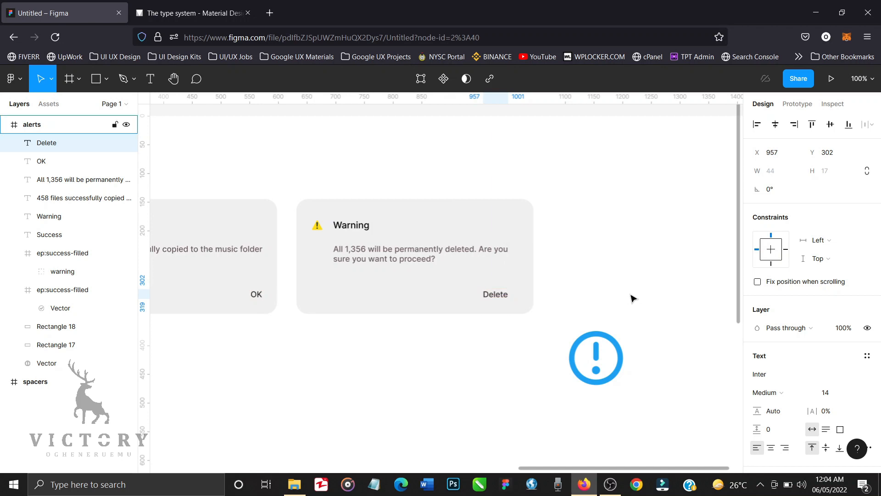
# Step: Duplicate the "Delete" label and move the copy 70 px left to X 887 on the same row
pyautogui.hotkey('ctrl', 'd')
pyautogui.hotkey('shift', 'Left')
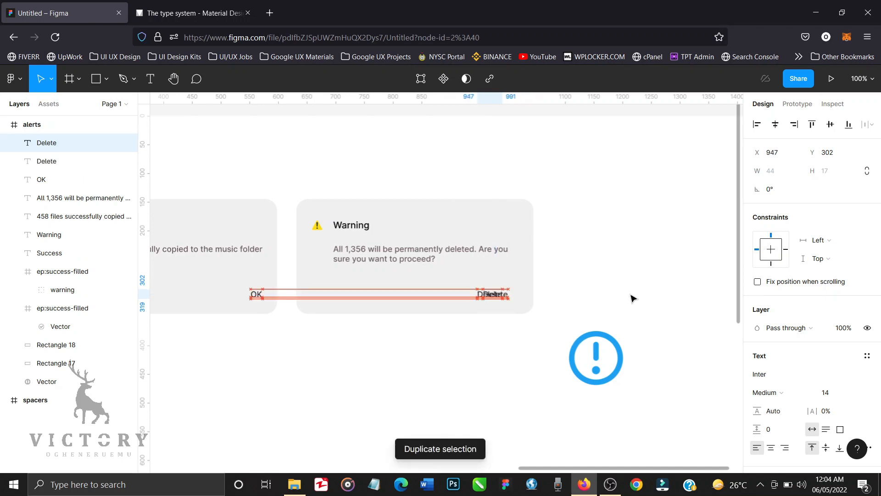
pyautogui.hotkey('shift', 'Left')
pyautogui.hotkey('shift', 'Left')
pyautogui.hotkey('shift', 'Left')
pyautogui.hotkey('shift', 'Left')
pyautogui.hotkey('shift', 'Left')
pyautogui.hotkey('shift', 'Left')
pyautogui.hotkey('shift', 'Left')
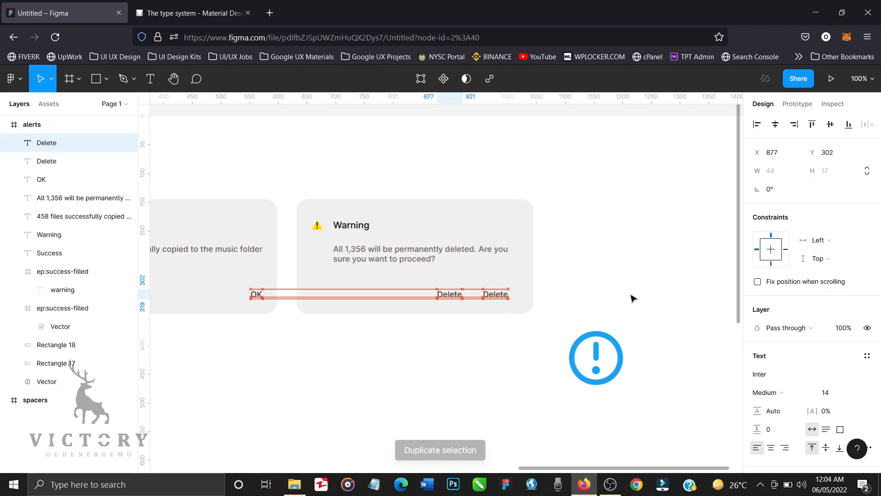
pyautogui.hotkey('shift', 'Right')
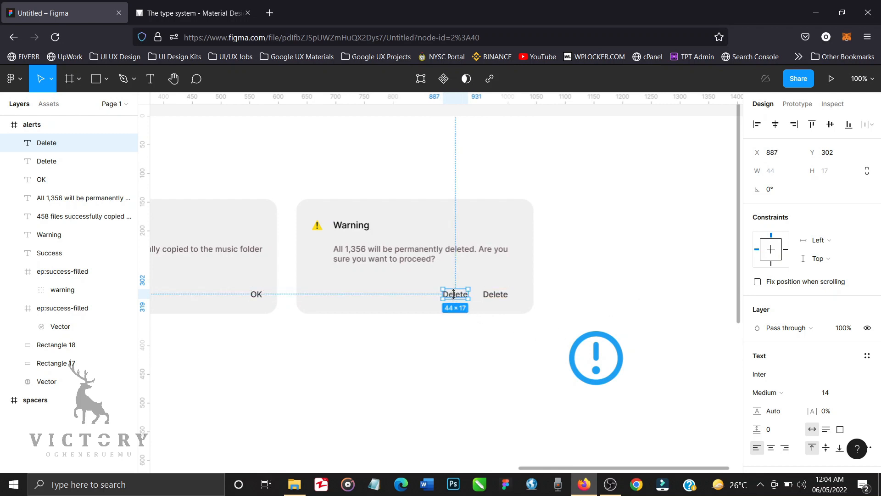
# Step: Change the duplicated left label's text to "Cancel"
pyautogui.doubleClick(457, 296)
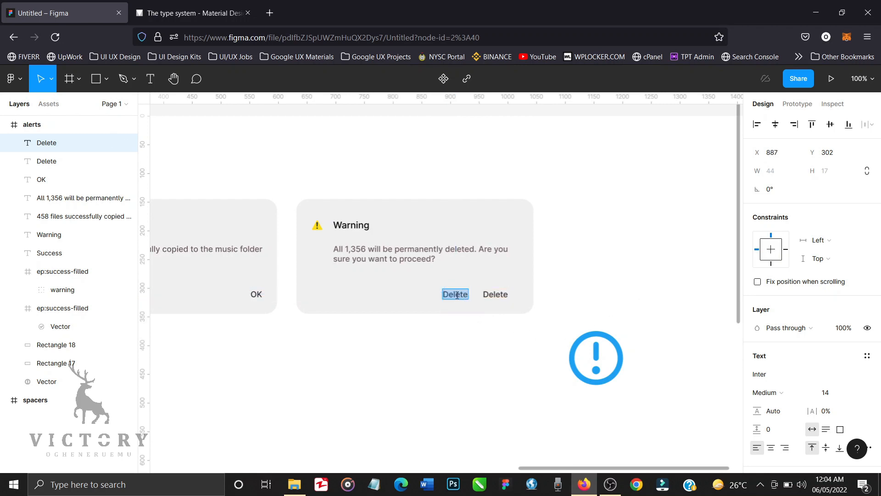
pyautogui.write('Cancel')
pyautogui.press('Escape')
pyautogui.click(712, 342)
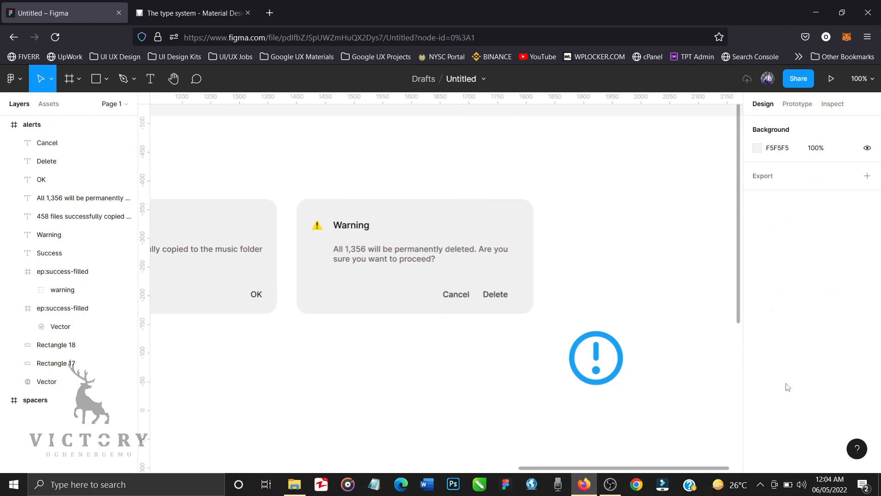
# Step: Lighten the "Cancel" label's fill colour to the grey 665959
pyautogui.click(465, 299)
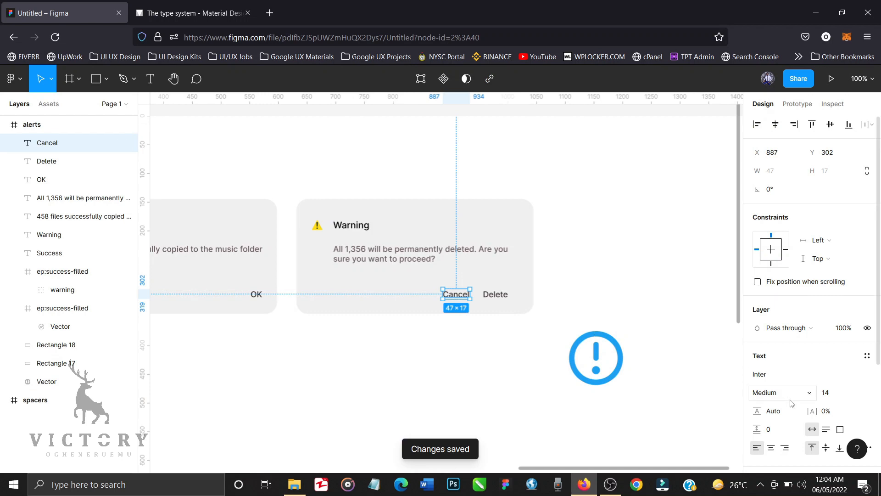
pyautogui.scroll(-1, 792, 400)
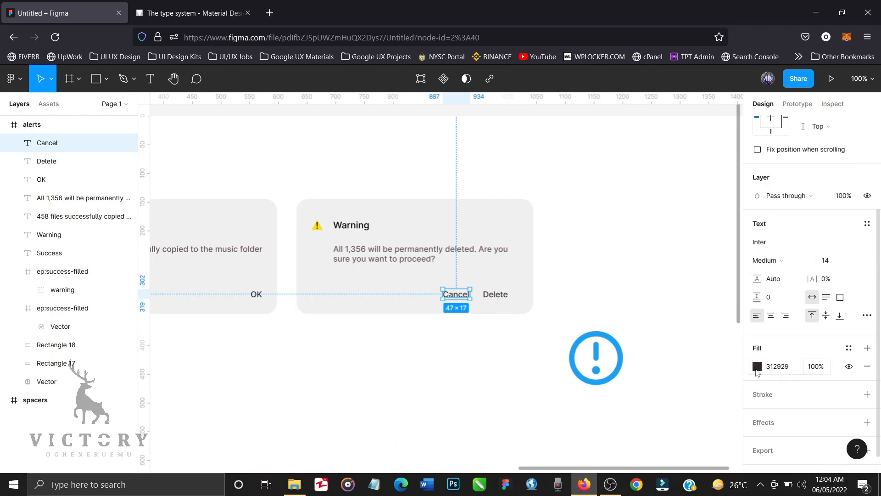
pyautogui.click(757, 367)
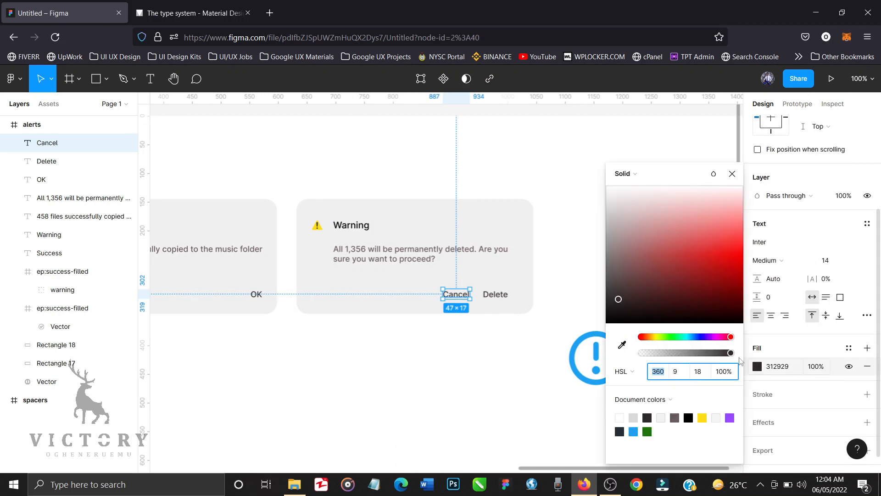
pyautogui.click(615, 273)
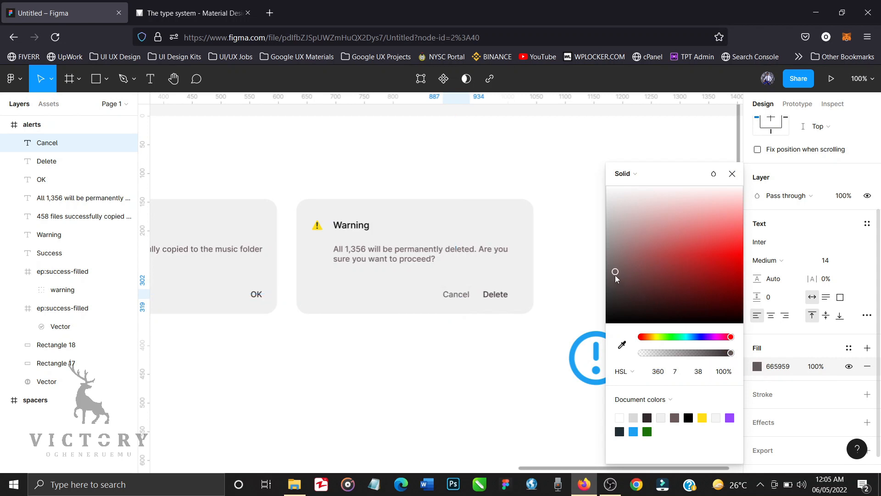
pyautogui.click(732, 174)
pyautogui.click(668, 241)
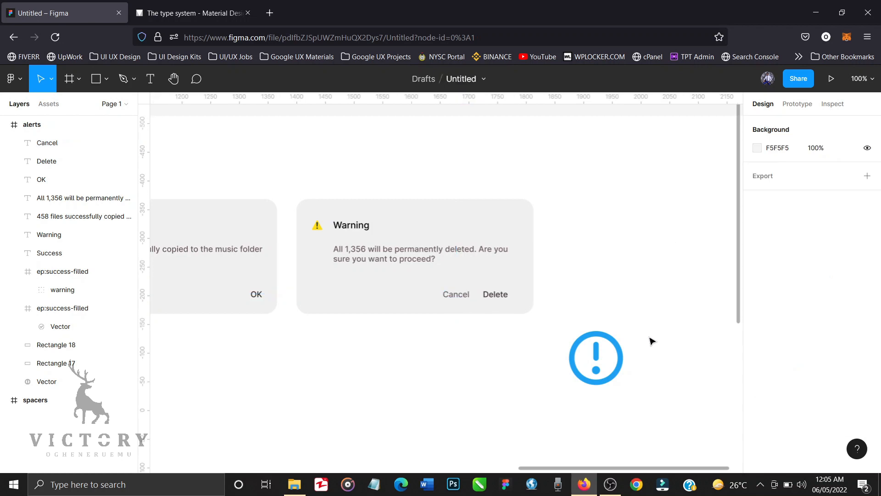
# Step: Widen the alerts frame to 1583 by extending its right edge
pyautogui.hscroll(3, 657, 344)
pyautogui.hscroll(2, 657, 344)
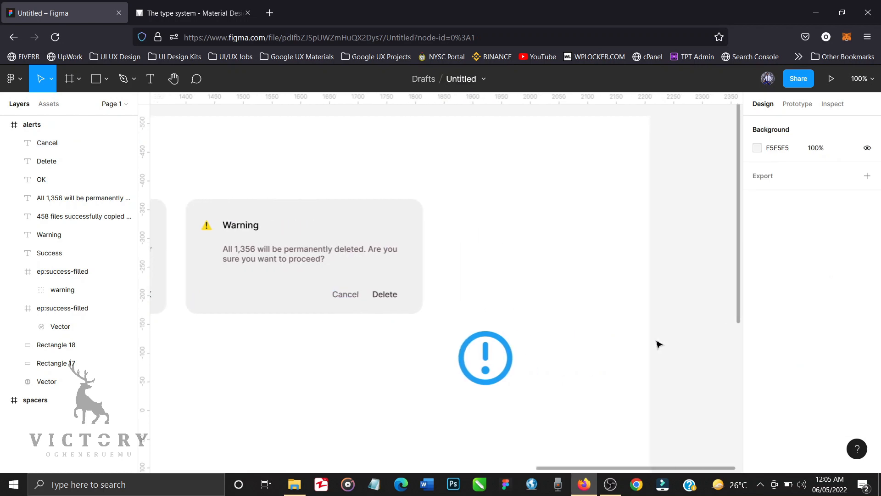
pyautogui.click(503, 349)
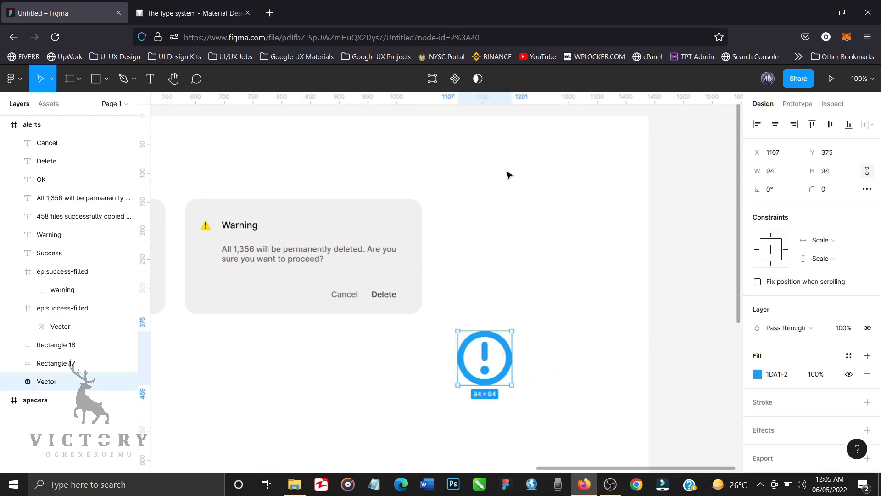
pyautogui.hscroll(-5, 444, 167)
pyautogui.scroll(1, 444, 167)
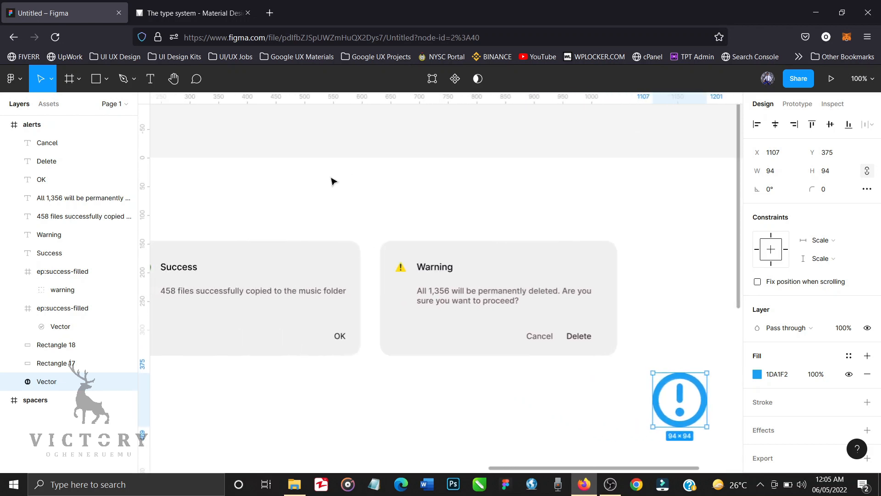
pyautogui.hscroll(-3, 323, 182)
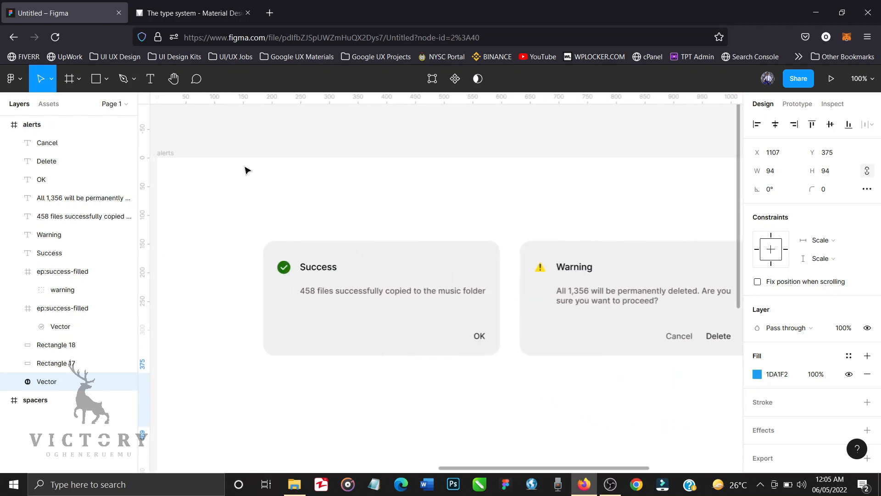
pyautogui.click(175, 156)
pyautogui.hscroll(8, 508, 187)
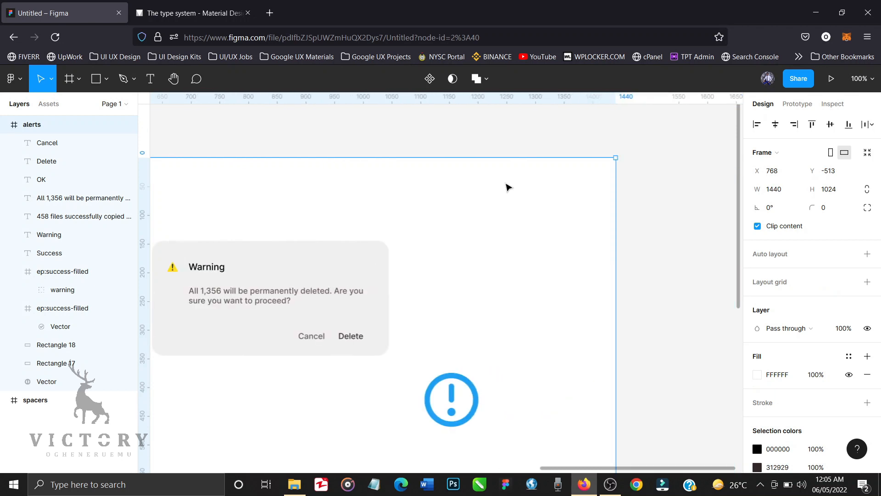
pyautogui.moveTo(614, 233); pyautogui.dragTo(696, 229)
pyautogui.hscroll(-2, 431, 270)
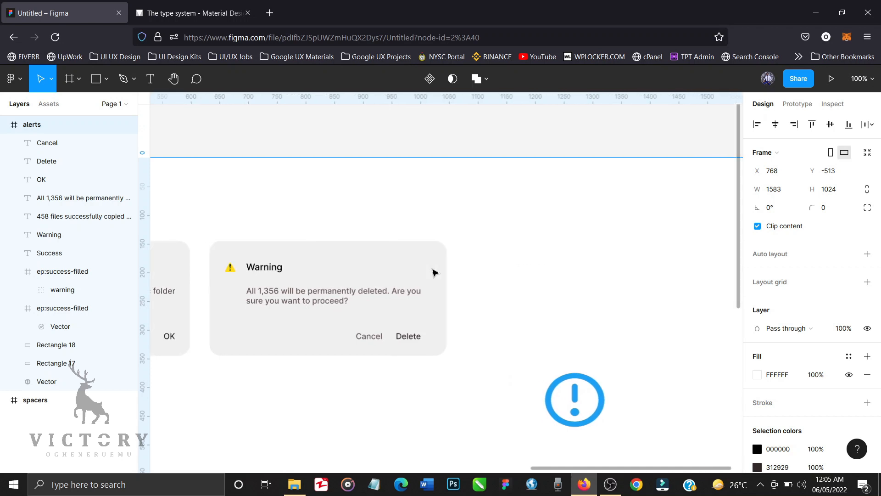
# Step: Duplicate the complete warning card to its right, leaving a gap of about 32 px between the two cards
pyautogui.moveTo(472, 228); pyautogui.dragTo(462, 200)
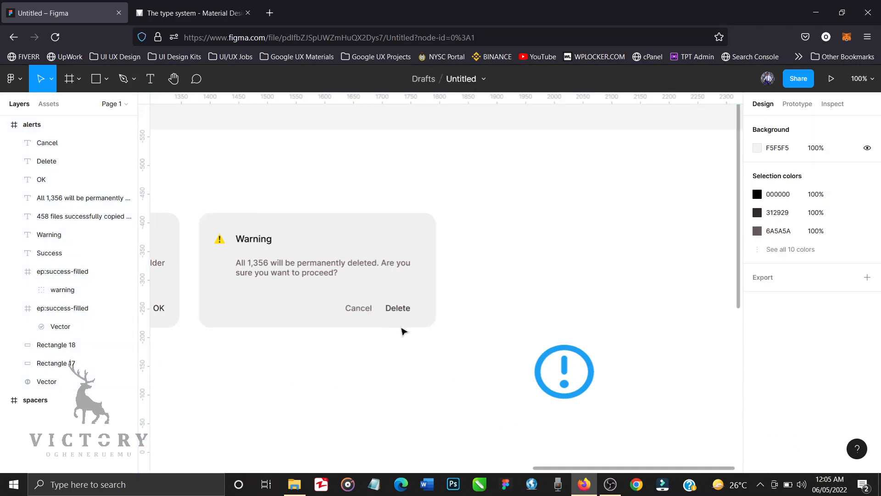
pyautogui.click(401, 329)
pyautogui.moveTo(190, 121); pyautogui.dragTo(452, 343)
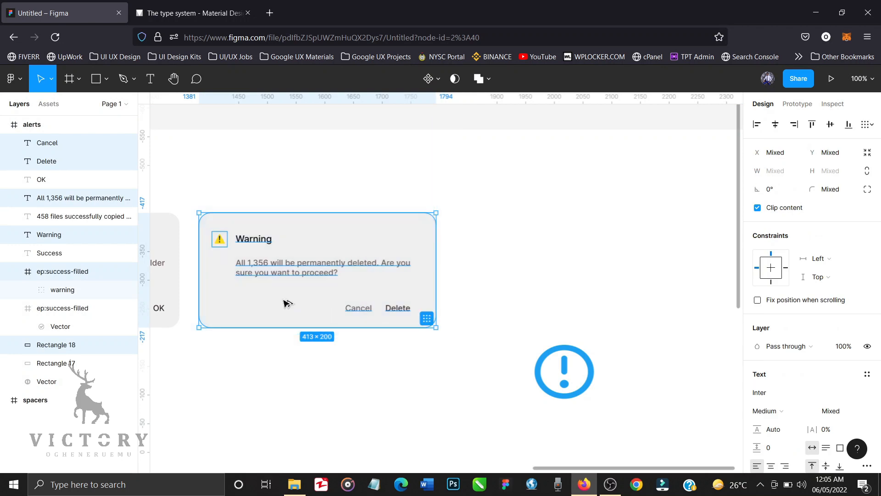
pyautogui.moveTo(287, 303); pyautogui.dragTo(569, 302)
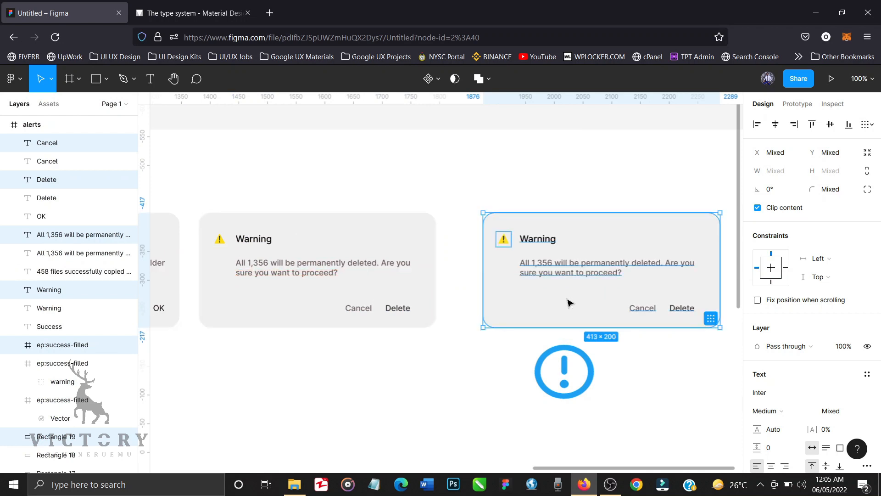
pyautogui.hotkey('shift', 'Left')
pyautogui.hotkey('shift', 'Left')
pyautogui.hotkey('shift', 'Left')
pyautogui.hotkey('shift', 'Left')
pyautogui.hotkey('shift', 'Left')
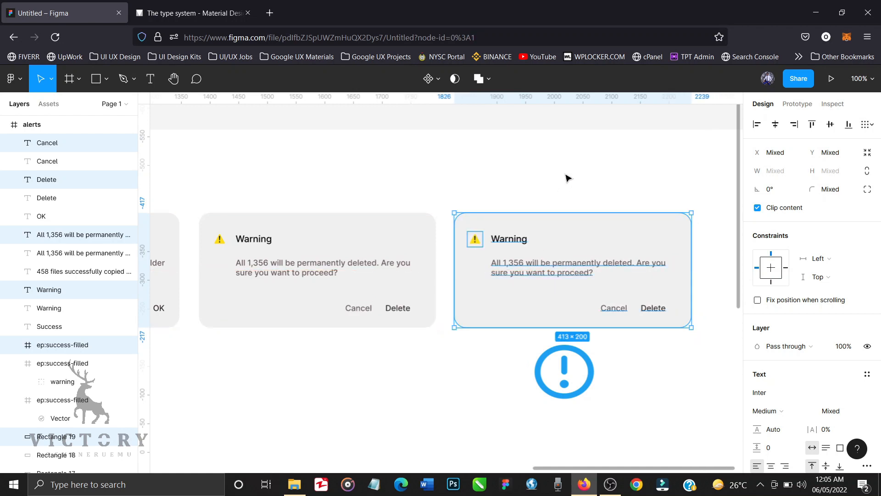
pyautogui.press('Escape')
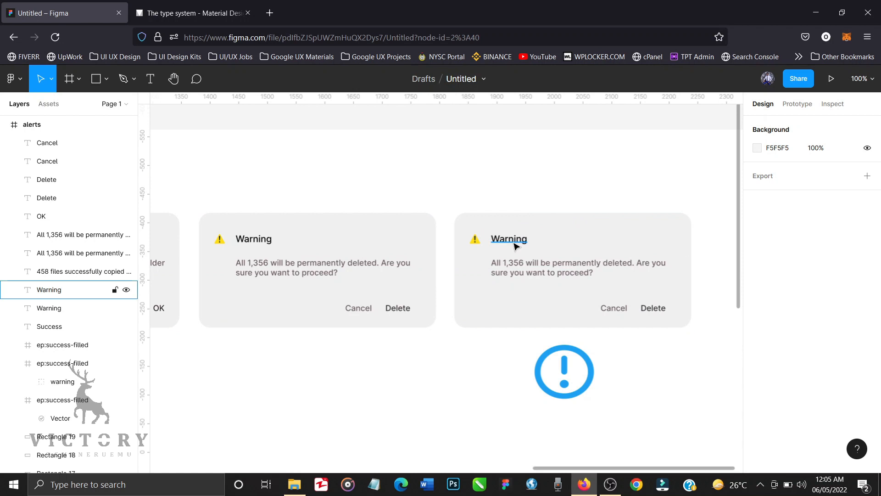
# Step: Change the heading of the new rightmost card to "Error"
pyautogui.click(516, 247)
pyautogui.doubleClick(514, 242)
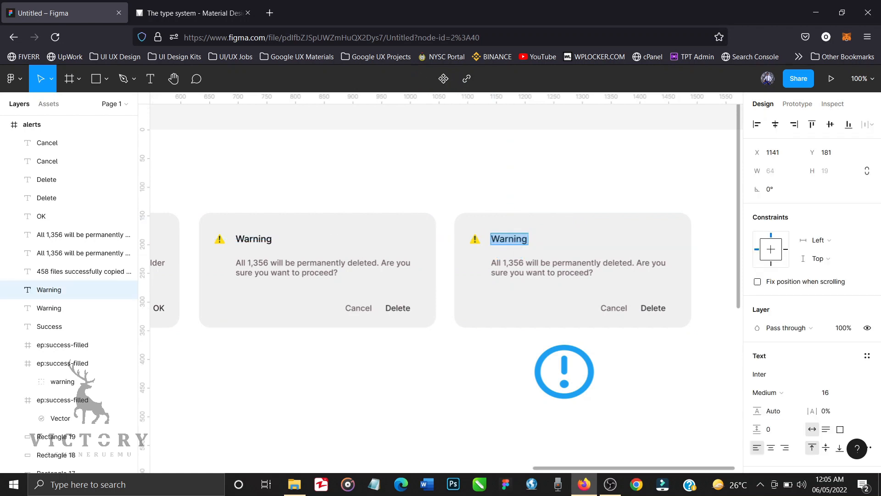
pyautogui.write('Error')
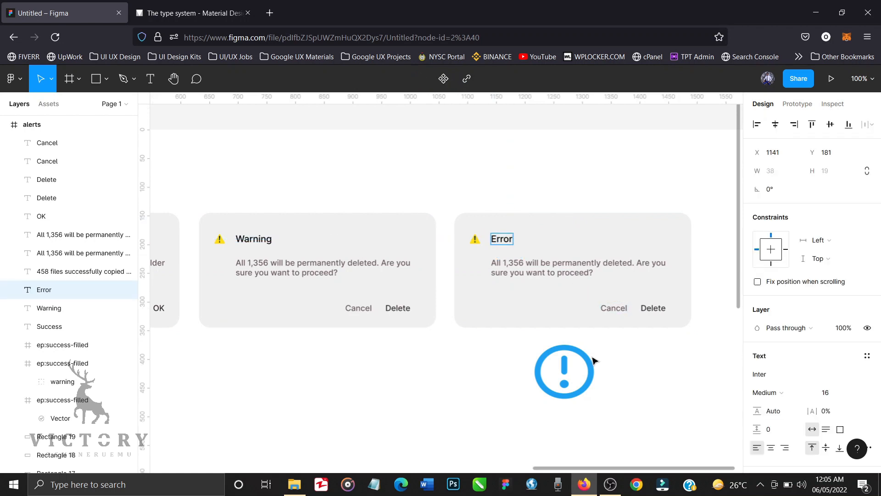
pyautogui.press('Escape')
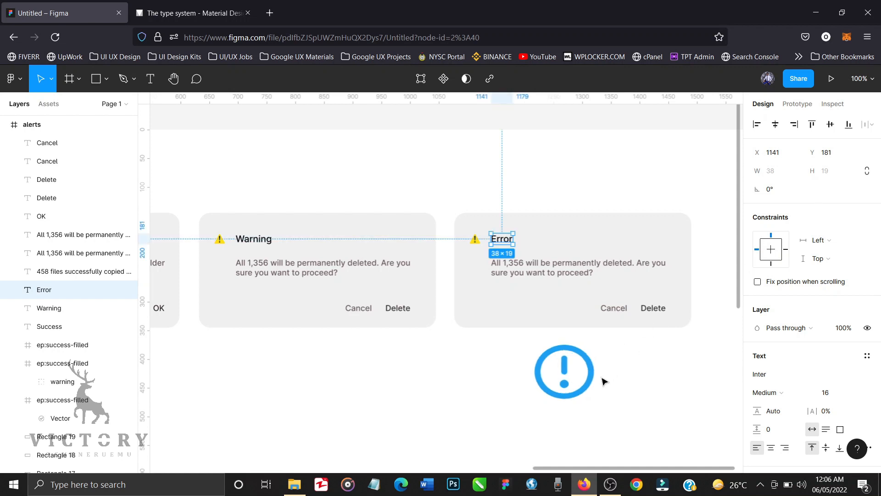
# Step: Resize the stretched blue exclamation icon to 94 × 94
pyautogui.click(593, 380)
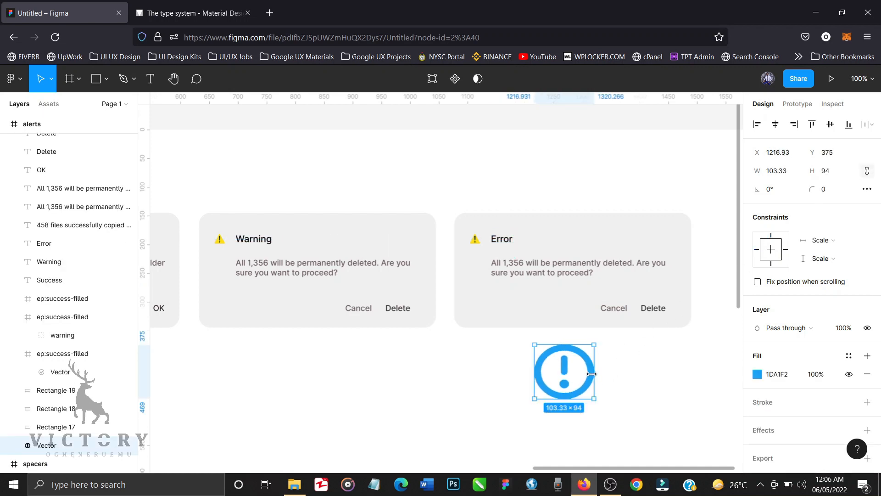
pyautogui.moveTo(588, 373); pyautogui.dragTo(587, 373)
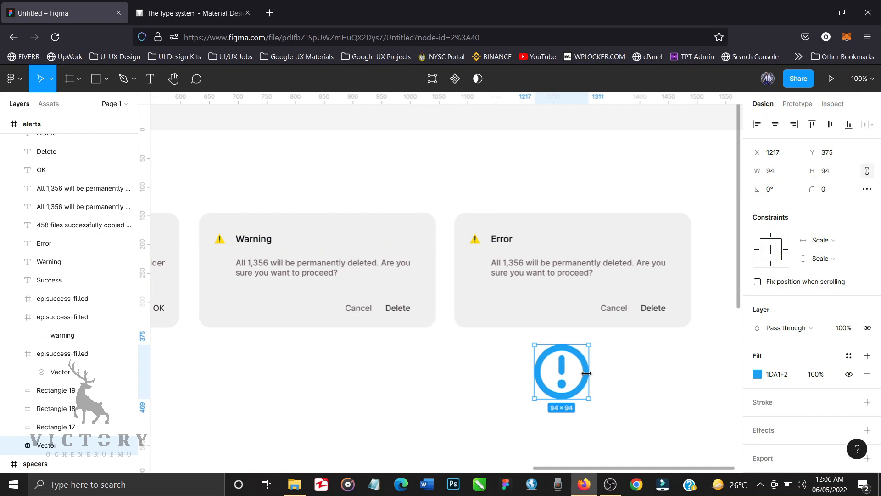
# Step: Scale the blue exclamation icon down to 27 × 27, place it over the error card's warning icon and bring it to the front
pyautogui.press('k')
pyautogui.moveTo(586, 396); pyautogui.dragTo(543, 359)
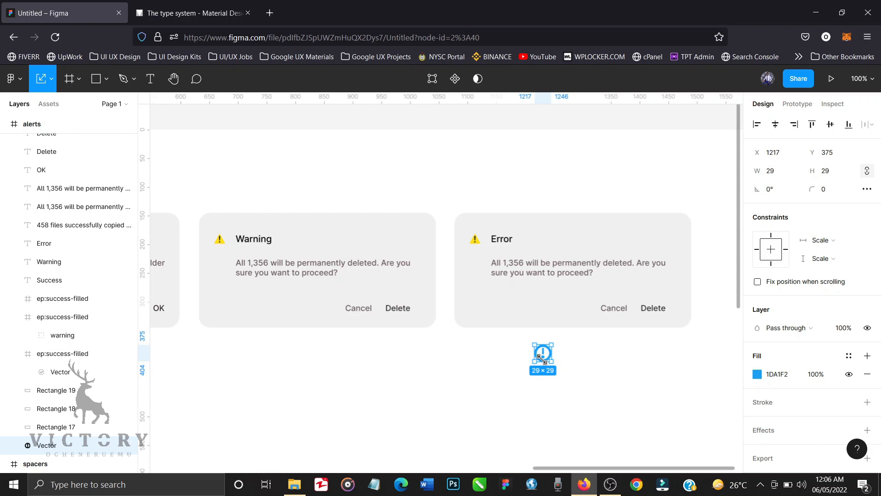
pyautogui.moveTo(541, 357); pyautogui.dragTo(478, 246)
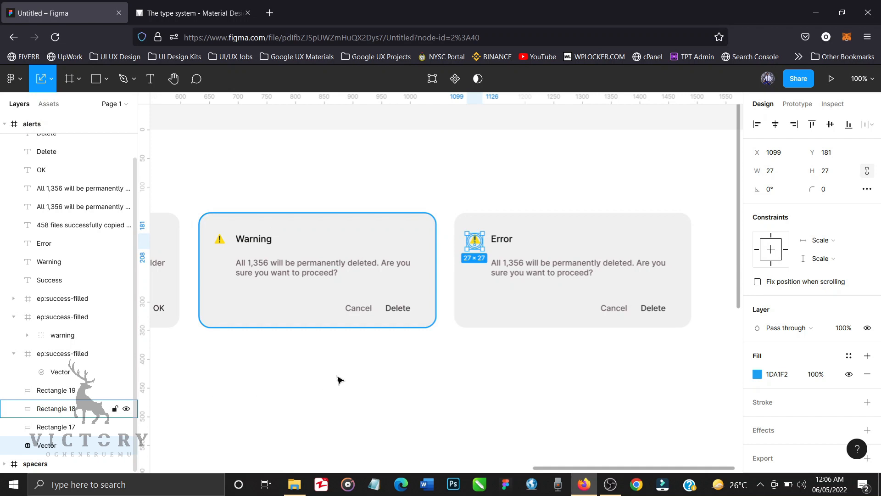
pyautogui.hotkey('ctrl', 'shift', ']')
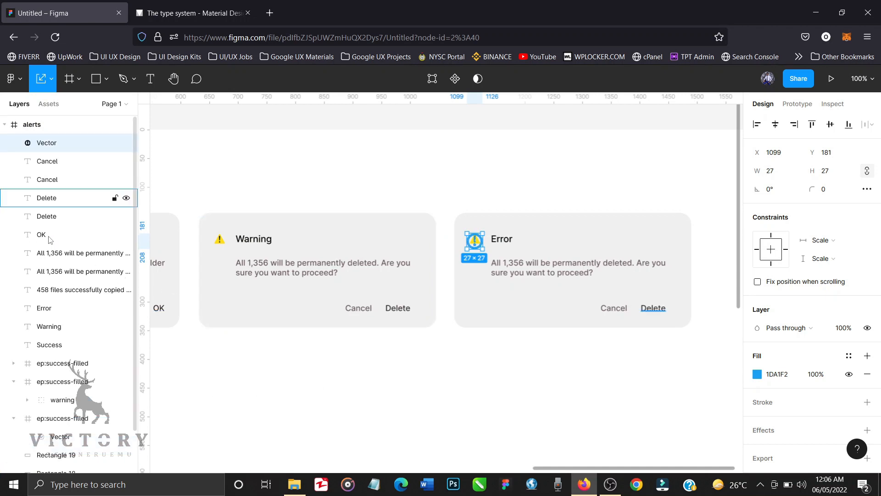
# Step: Examine the icon layers in the alerts frame to identify which one holds the error card's old warning icon
pyautogui.click(56, 328)
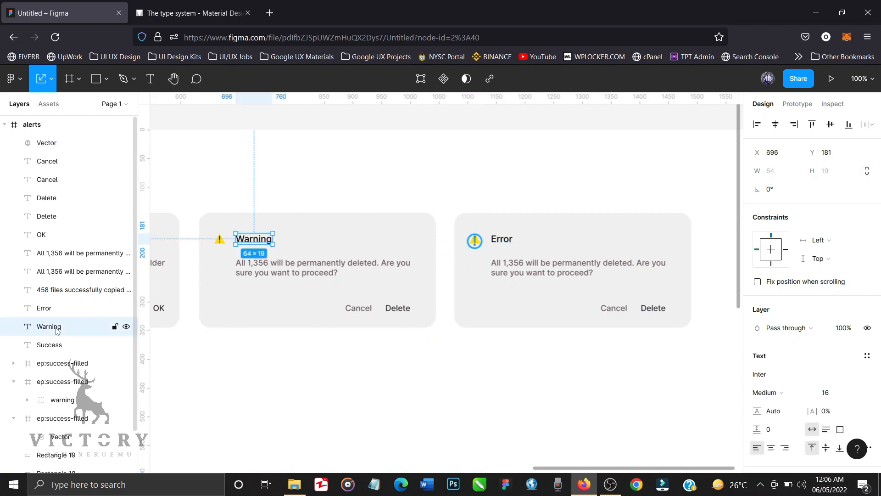
pyautogui.scroll(-2, 46, 342)
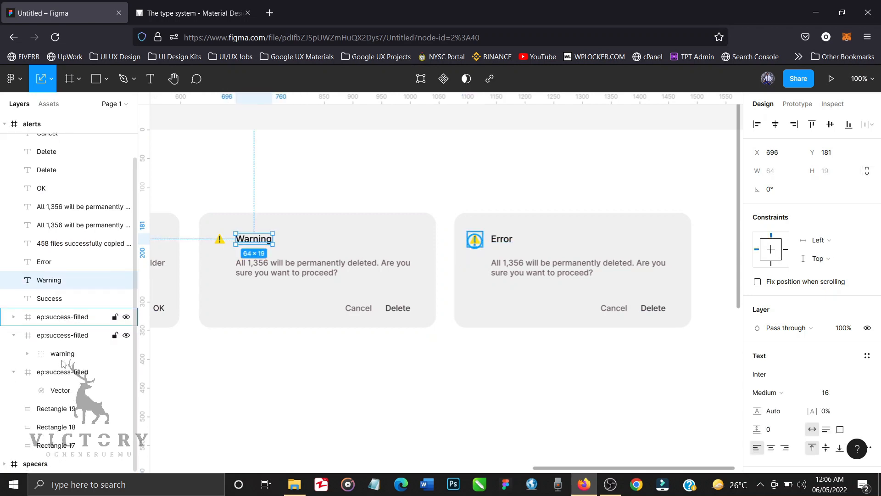
pyautogui.click(66, 354)
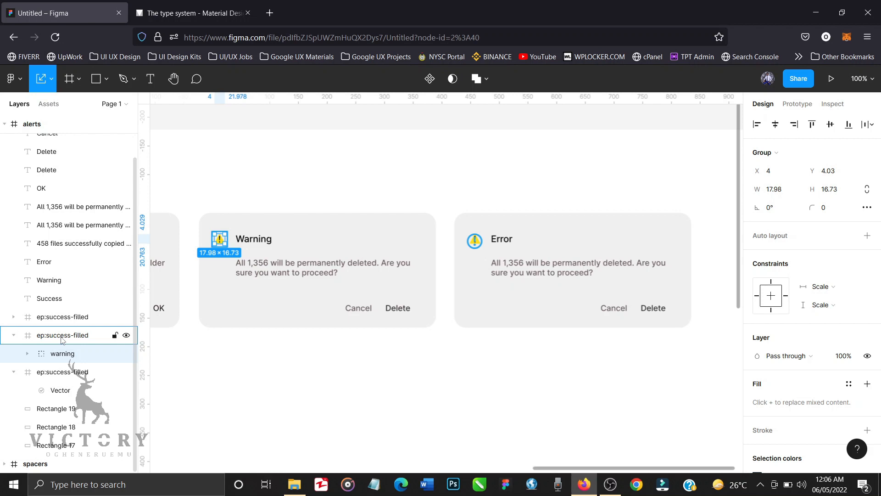
pyautogui.click(63, 340)
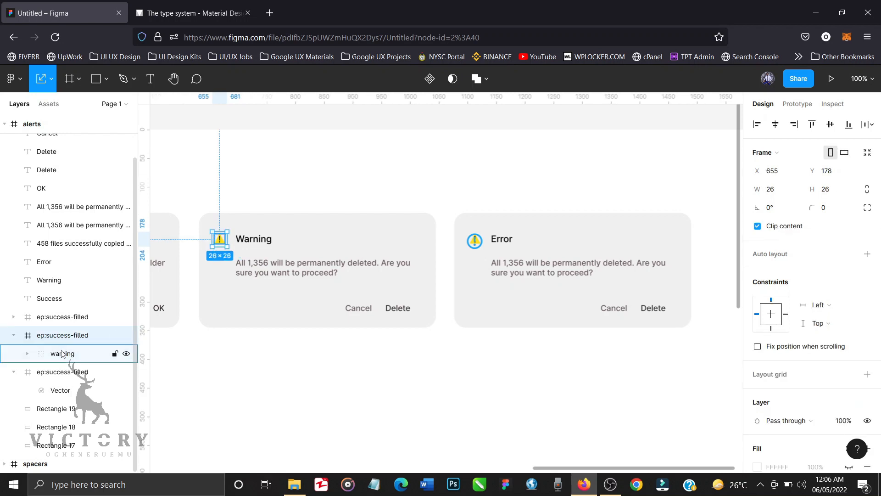
pyautogui.click(13, 339)
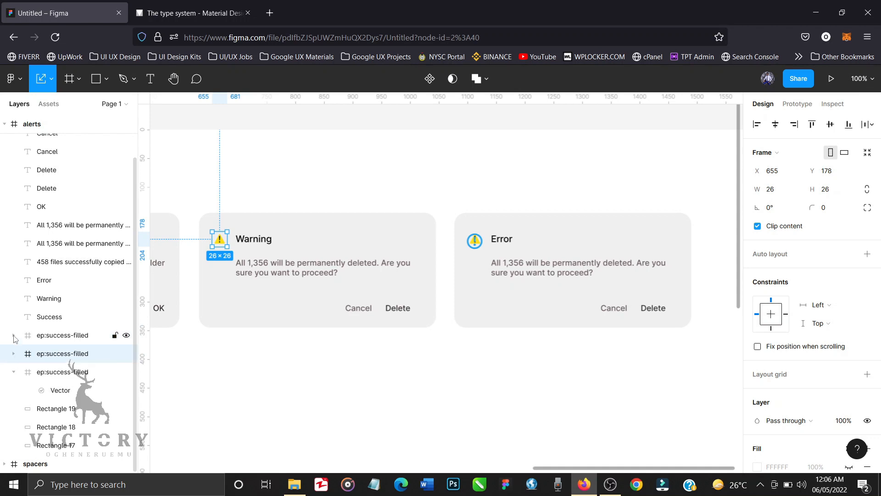
pyautogui.click(65, 390)
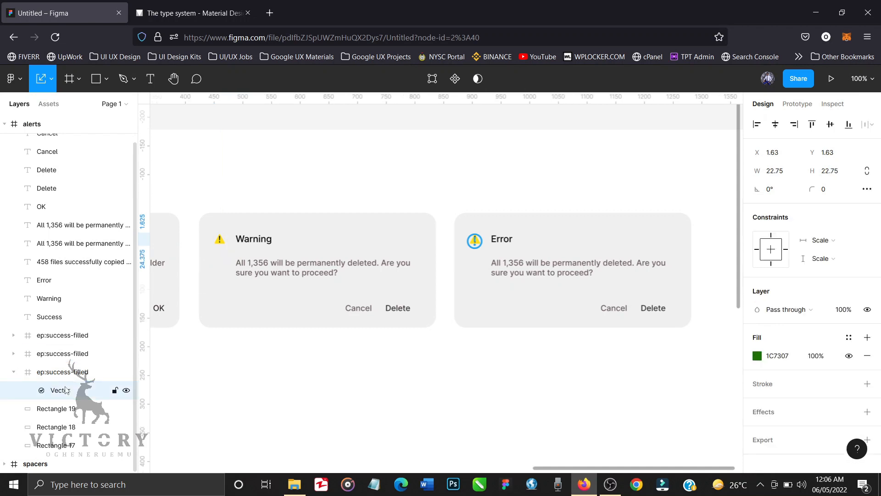
pyautogui.click(234, 401)
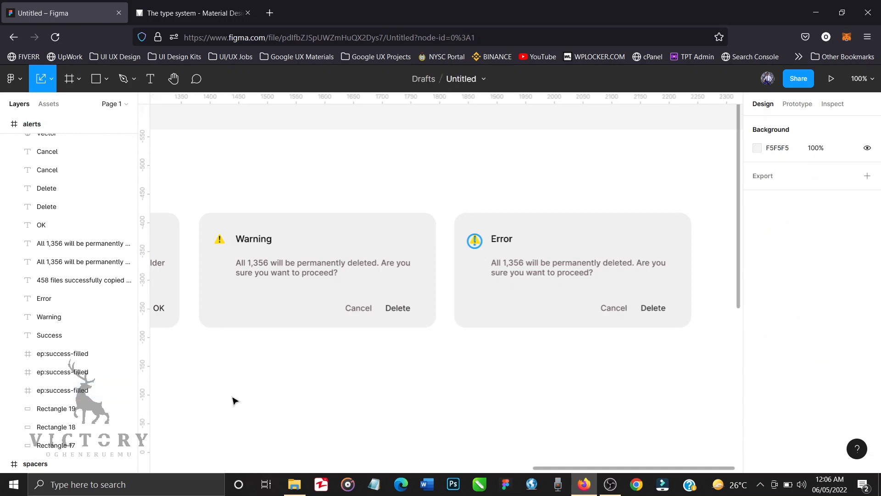
pyautogui.hotkey('ctrl', 'z')
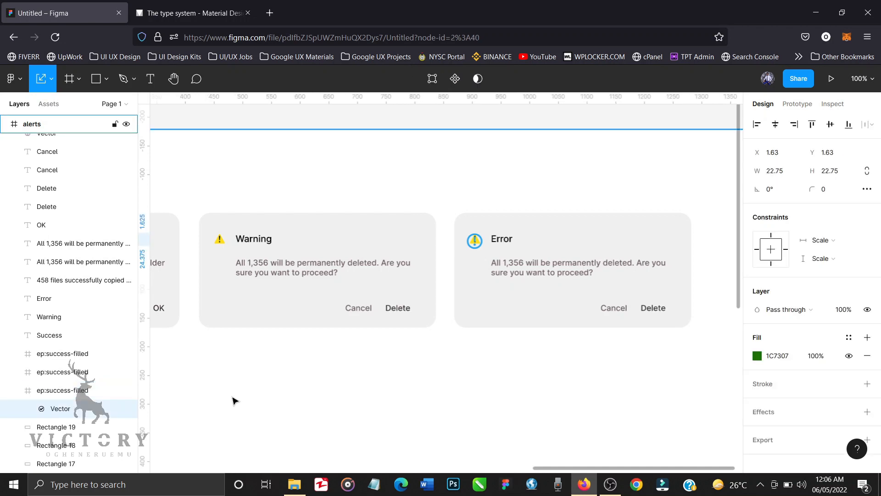
pyautogui.click(494, 397)
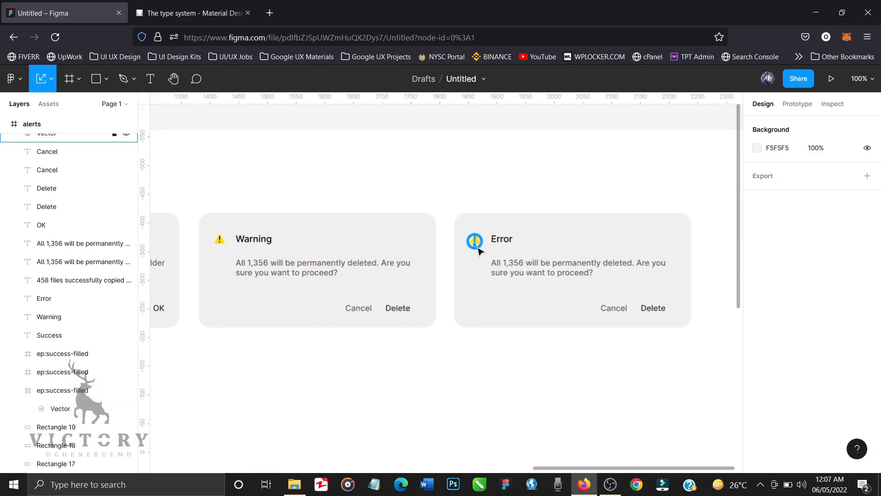
# Step: Move the blue exclamation icon aside and delete the yellow warning icon beneath it in the error card
pyautogui.click(478, 250)
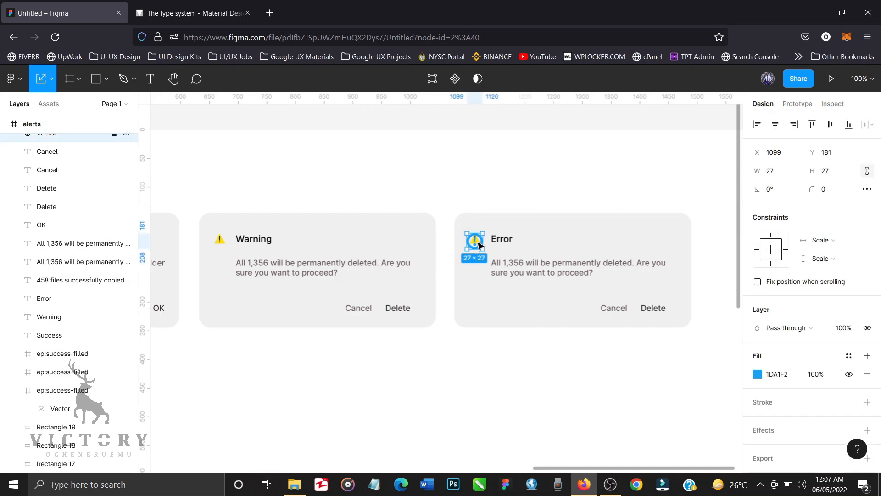
pyautogui.moveTo(478, 251); pyautogui.dragTo(487, 288)
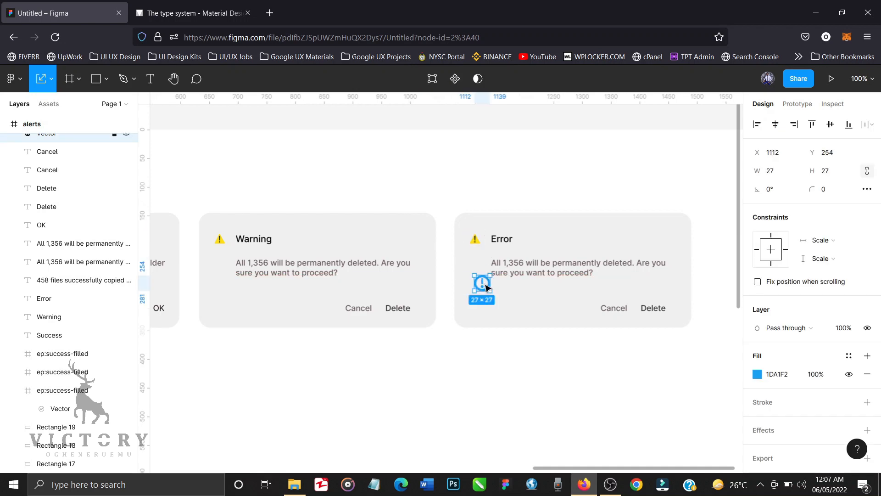
pyautogui.click(476, 243)
pyautogui.press('Delete')
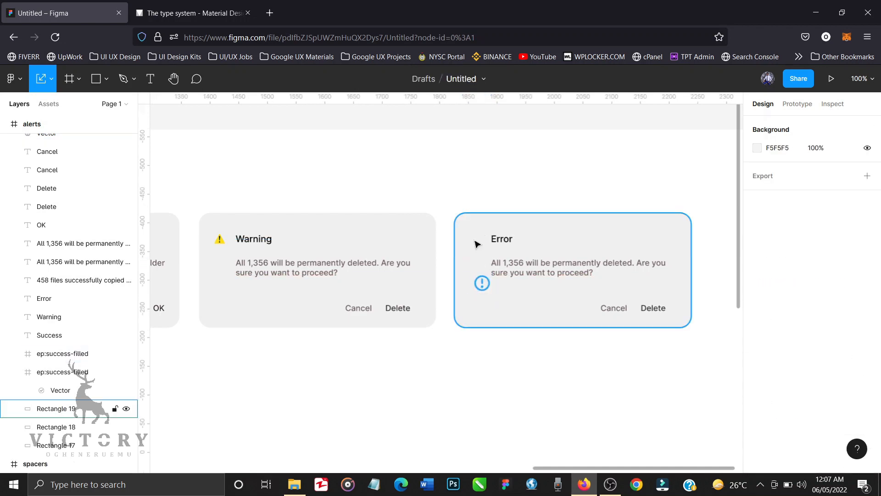
# Step: Place the exclamation icon just before the "Error" heading at about X 1101, Y 178 and change its fill to red F21D1D
pyautogui.click(480, 280)
pyautogui.moveTo(480, 279); pyautogui.dragTo(478, 244)
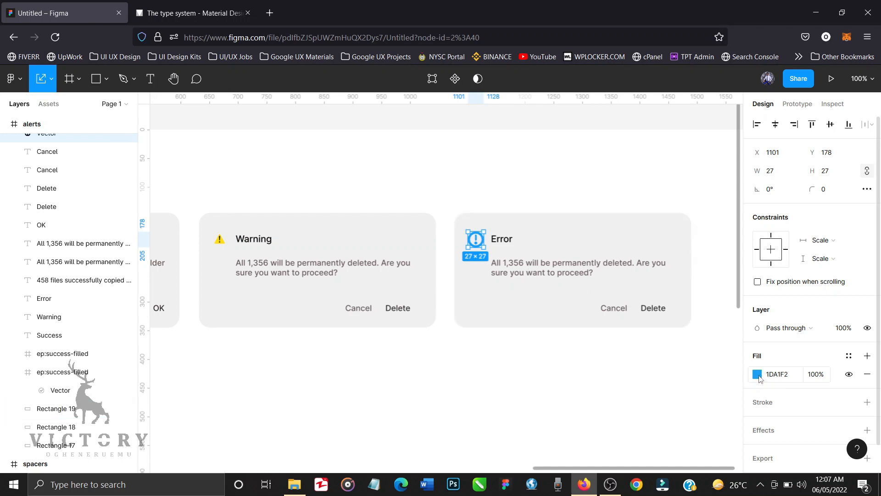
pyautogui.click(758, 374)
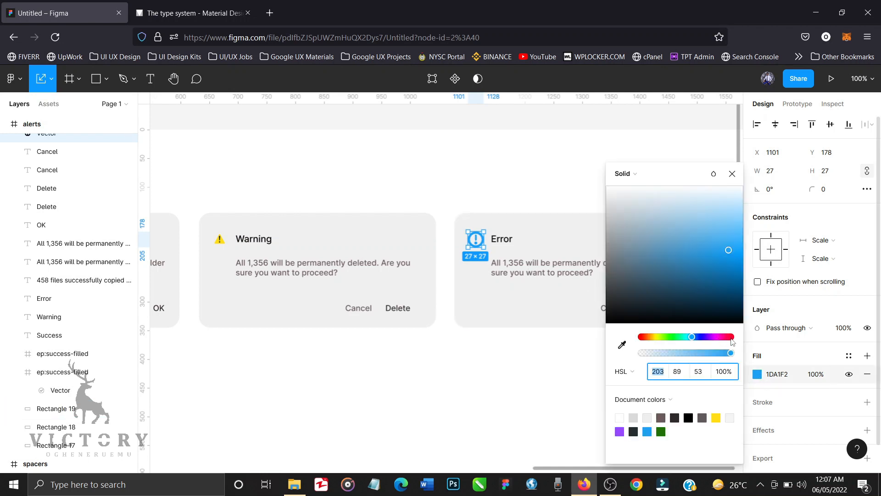
pyautogui.click(731, 338)
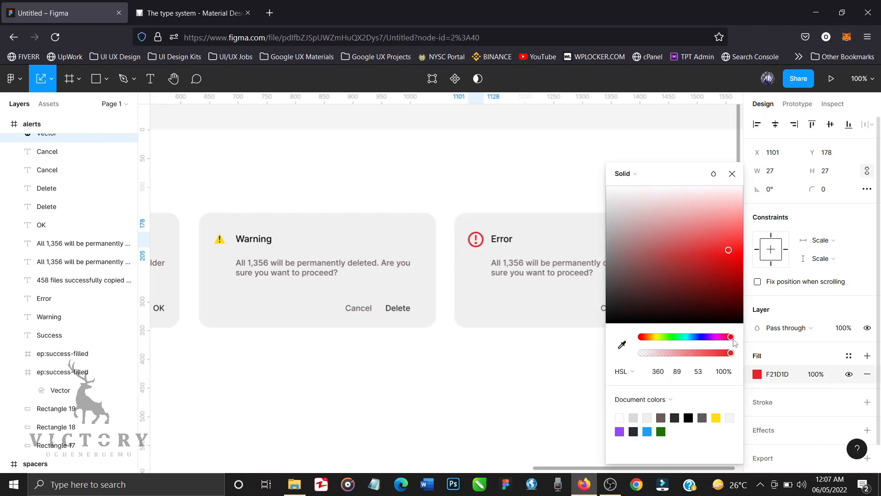
pyautogui.click(732, 174)
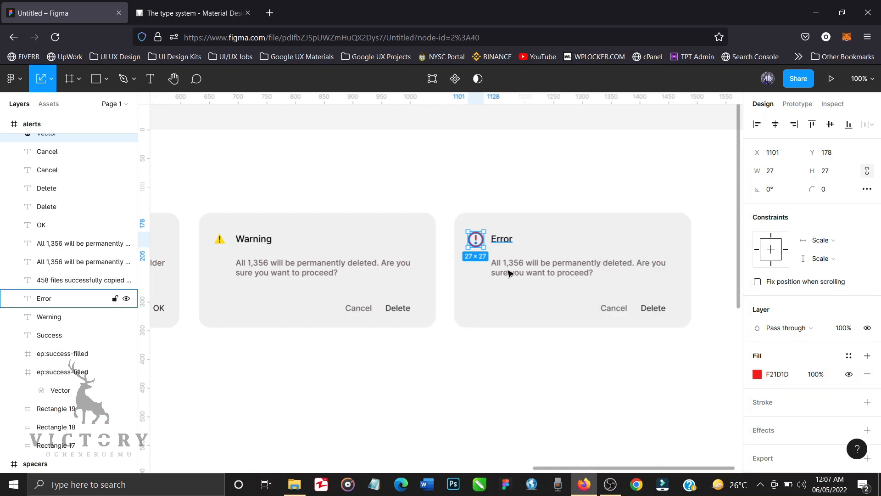
# Step: Replace the error card's body message with new text beginning with "Action"
pyautogui.click(529, 273)
pyautogui.doubleClick(530, 273)
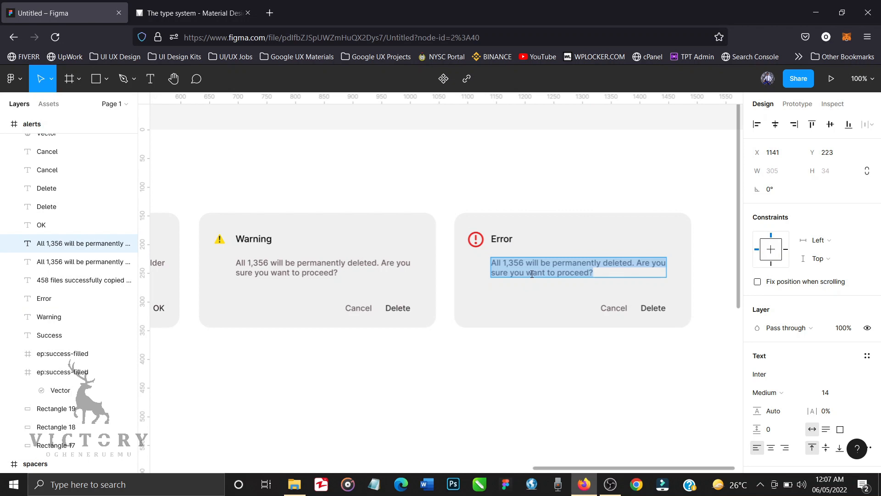
pyautogui.write('Action cnn')
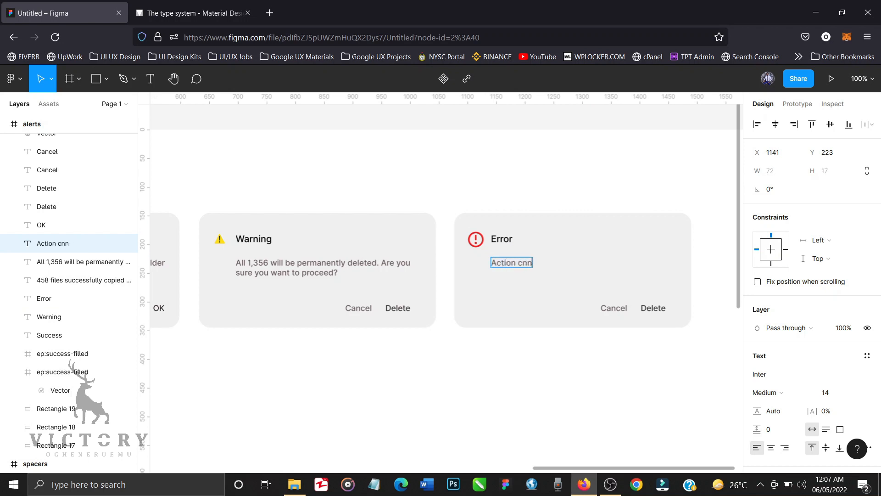
# Step: Rewrite the Error card's message on two lines as "Action cannot be completed. Insufficient" and "storage. Please, clear some files"
pyautogui.write('ot be')
pyautogui.hotkey('ctrl', 'a')
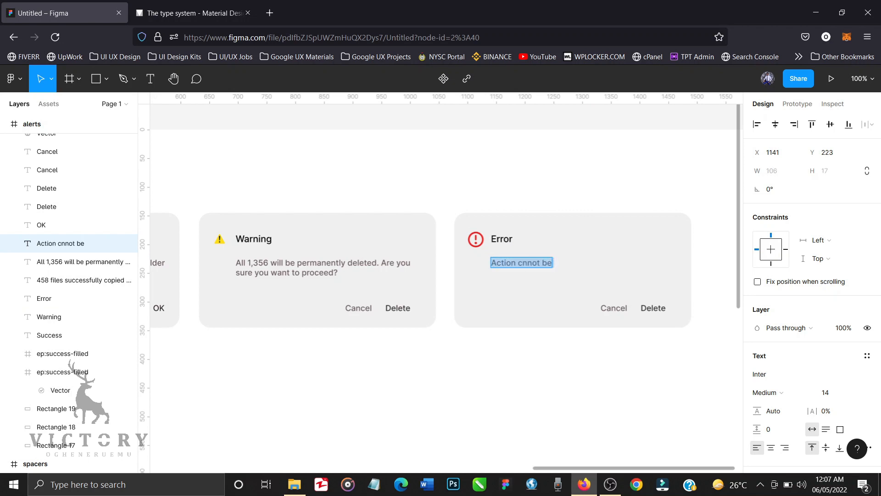
pyautogui.write('Action c')
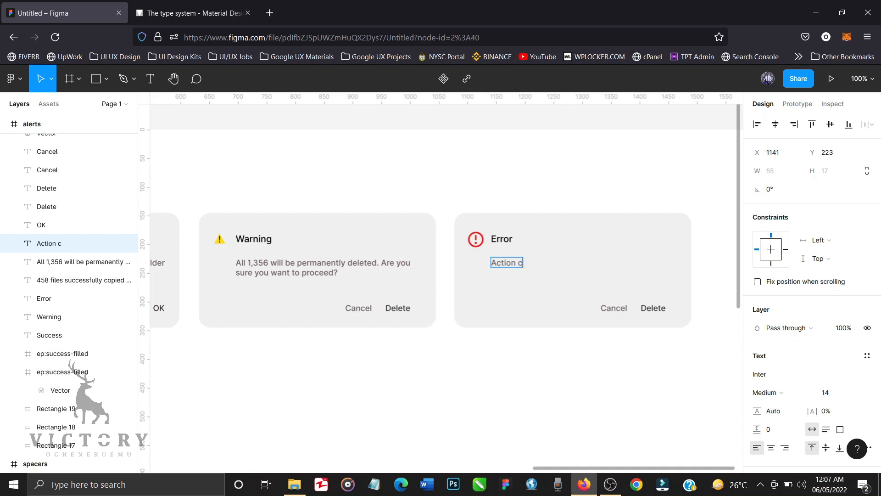
pyautogui.write('annot be comple')
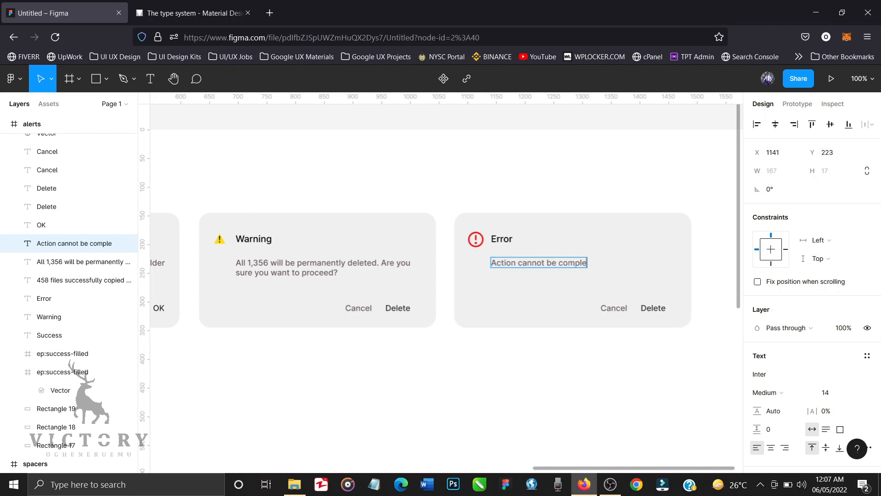
pyautogui.write('ted. Insufficient')
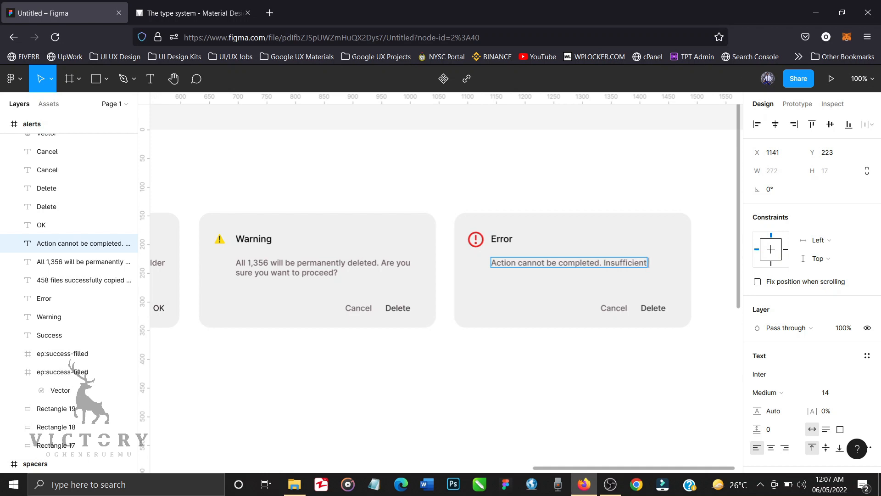
pyautogui.press('Return')
pyautogui.write('storage')
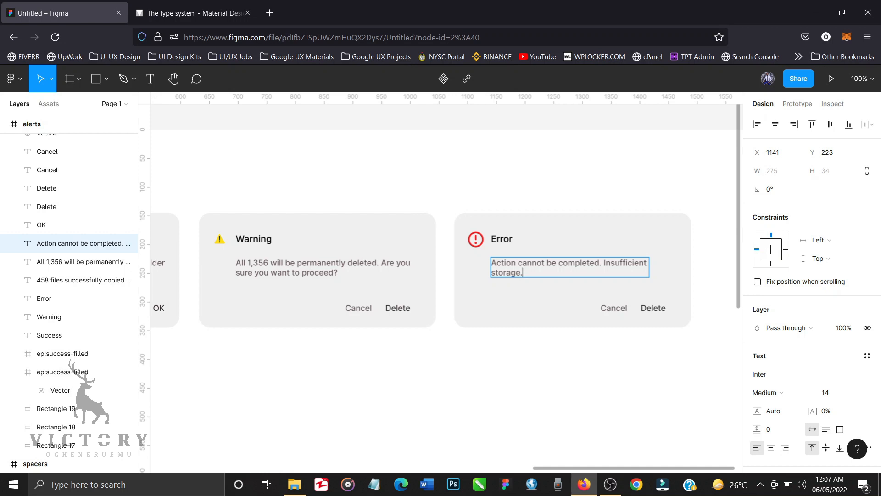
pyautogui.write('. Please, clear some fi')
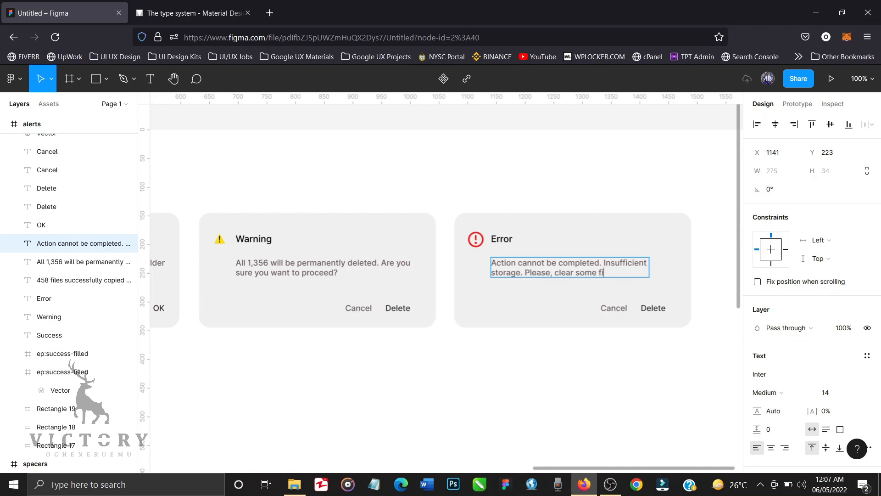
pyautogui.write('les')
pyautogui.press('Escape')
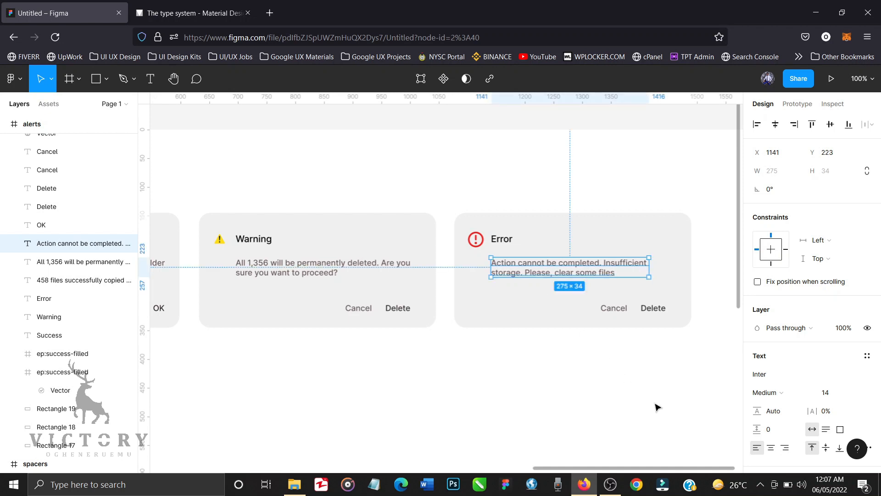
# Step: Change the Delete label on the Error card to OK
pyautogui.click(658, 312)
pyautogui.doubleClick(656, 311)
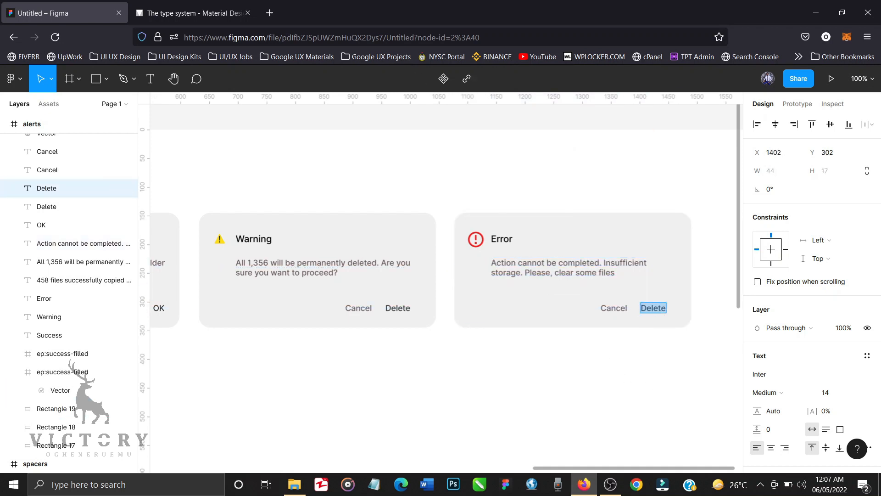
pyautogui.write('OK')
pyautogui.press('Escape')
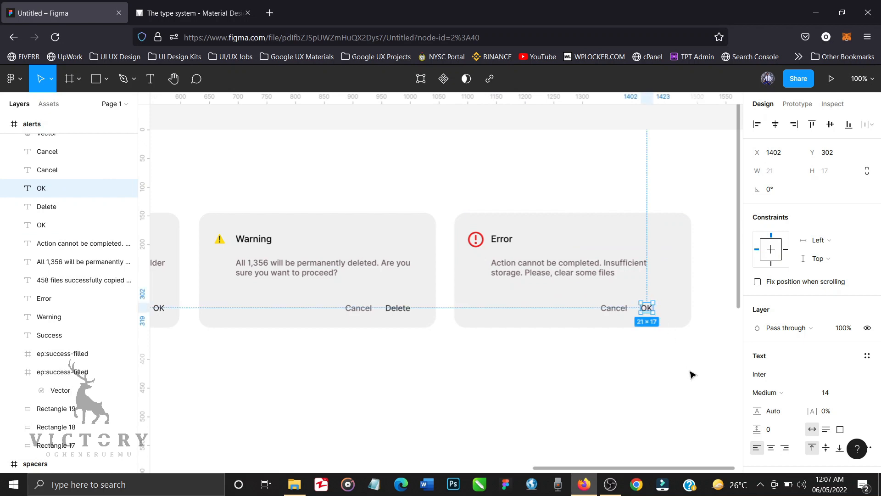
# Step: Nudge the Error card's OK label left to X 1395 and delete the Cancel label beside it
pyautogui.press('Left')
pyautogui.press('Left')
pyautogui.press('Left')
pyautogui.press('Left')
pyautogui.press('Left')
pyautogui.press('Left')
pyautogui.press('Left')
pyautogui.press('Left')
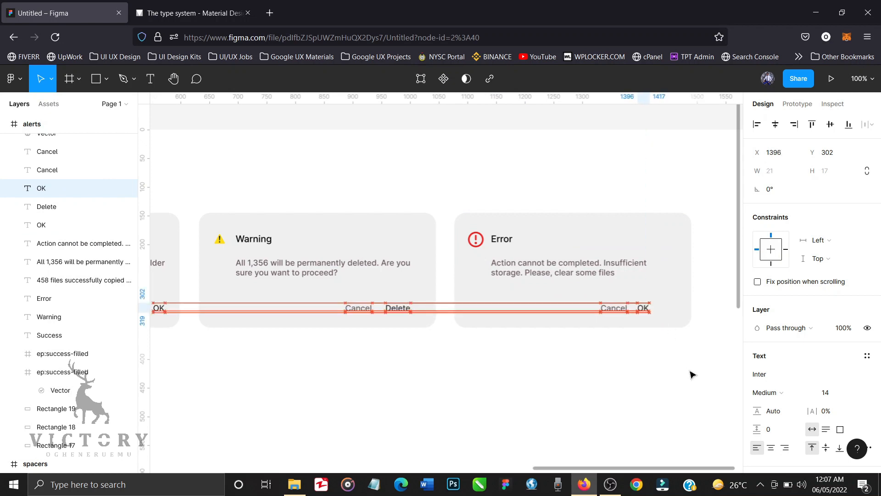
pyautogui.press('Right')
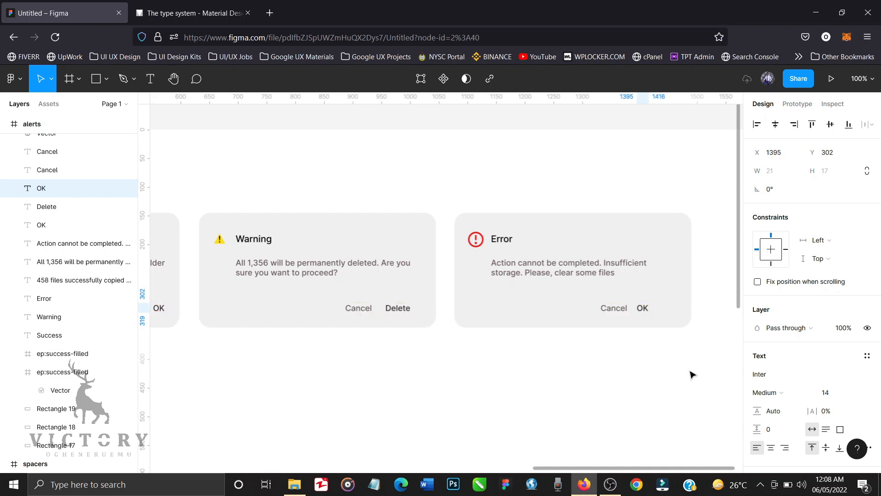
pyautogui.click(617, 311)
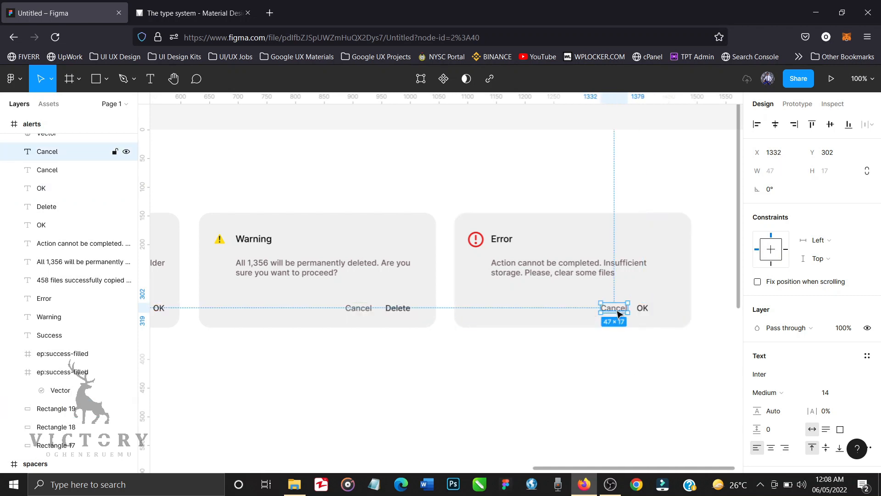
pyautogui.press('Delete')
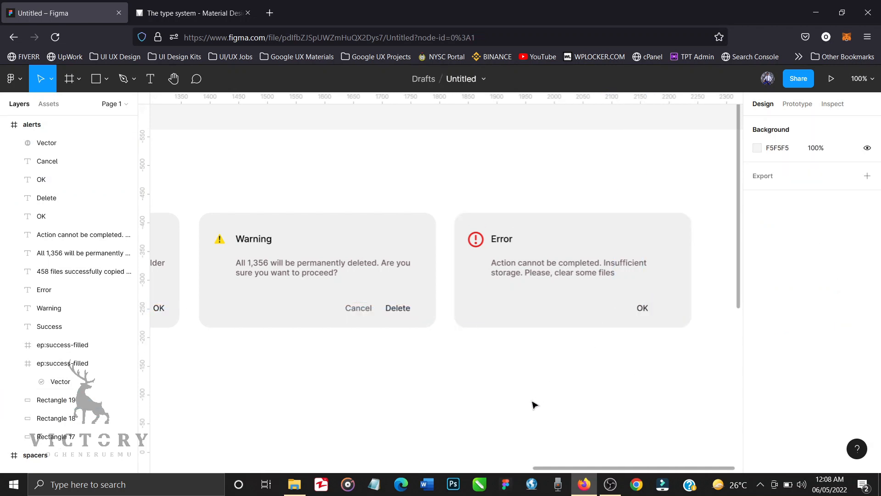
# Step: Shift all three alert cards together about 50 px left to centre them in the alerts frame
pyautogui.press('-')
pyautogui.hscroll(-2, 534, 404)
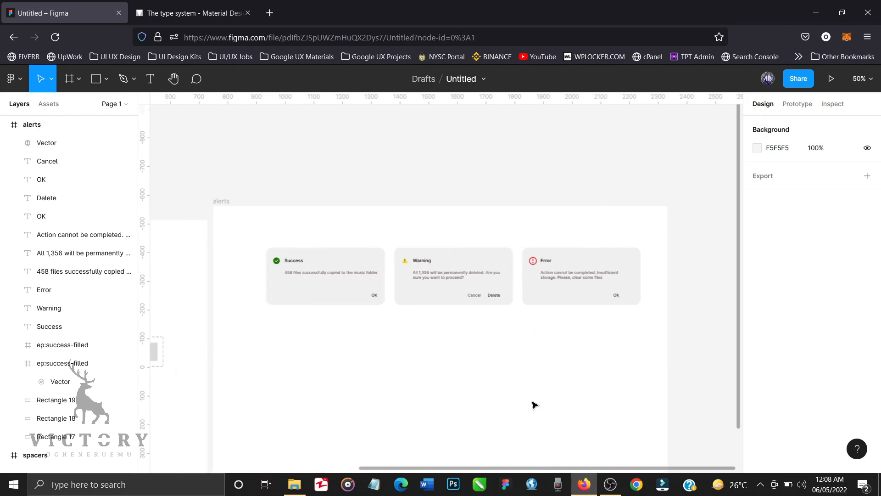
pyautogui.moveTo(295, 357); pyautogui.dragTo(255, 347)
pyautogui.hotkey('shift', 'Left')
pyautogui.hotkey('shift', 'Left')
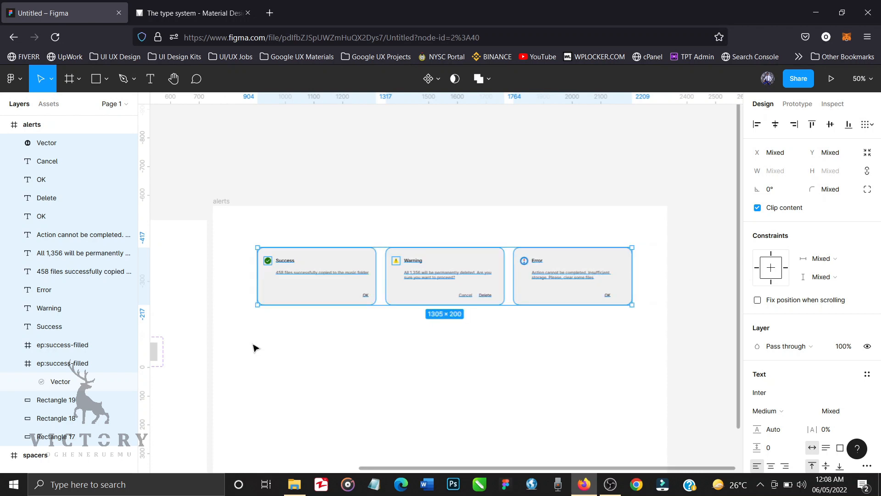
pyautogui.hotkey('shift', 'Left')
pyautogui.hotkey('shift', 'Left')
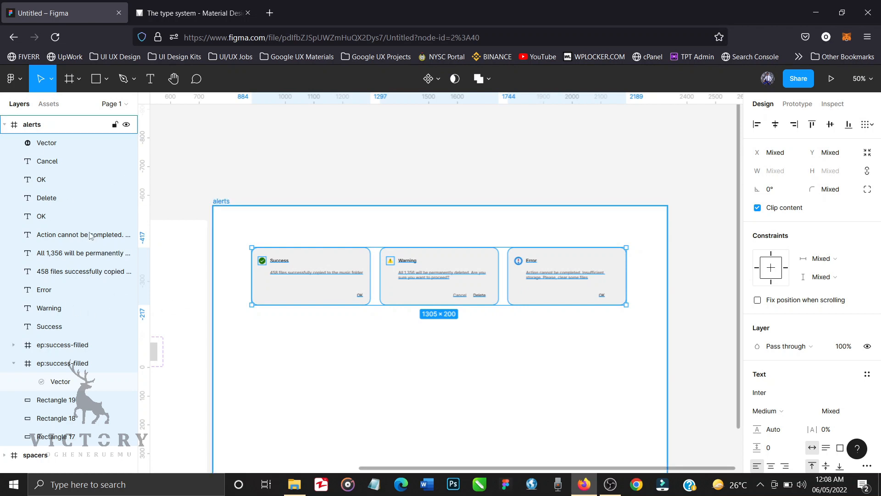
pyautogui.click(682, 329)
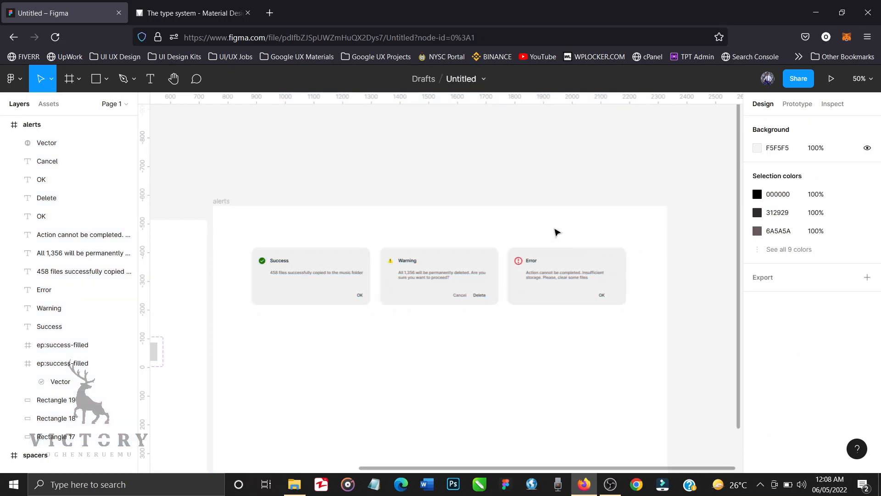
pyautogui.moveTo(502, 190); pyautogui.dragTo(638, 331)
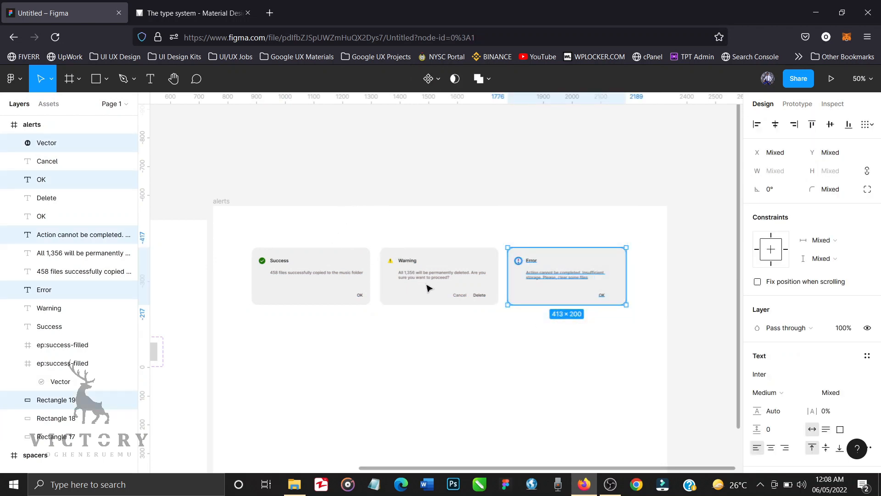
pyautogui.moveTo(366, 190); pyautogui.dragTo(480, 317)
pyautogui.click(375, 183)
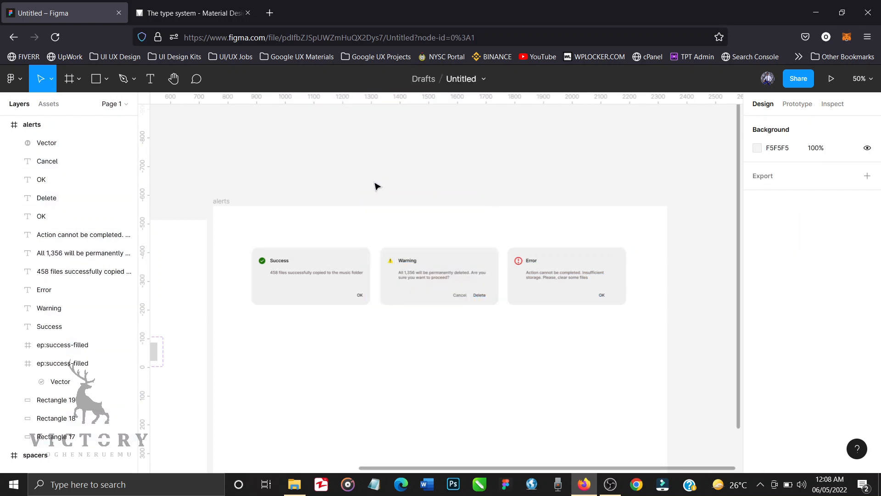
pyautogui.moveTo(375, 186); pyautogui.dragTo(498, 331)
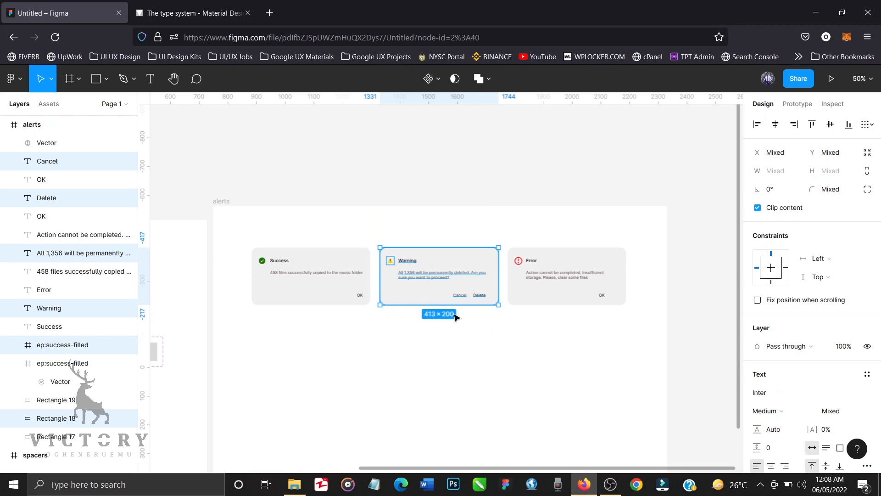
pyautogui.click(340, 310)
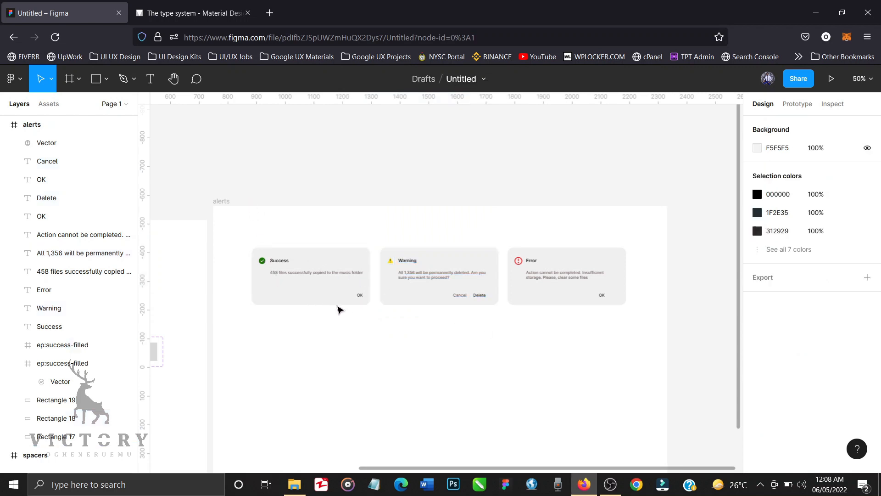
# Step: Group the elements of the Success, Warning and Error cards into one separate group per card
pyautogui.moveTo(243, 193); pyautogui.dragTo(369, 322)
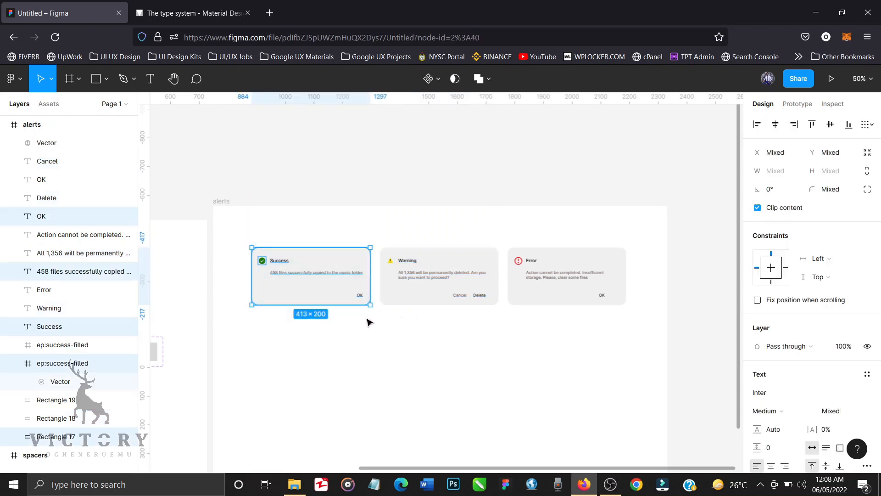
pyautogui.hotkey('ctrl', 'g')
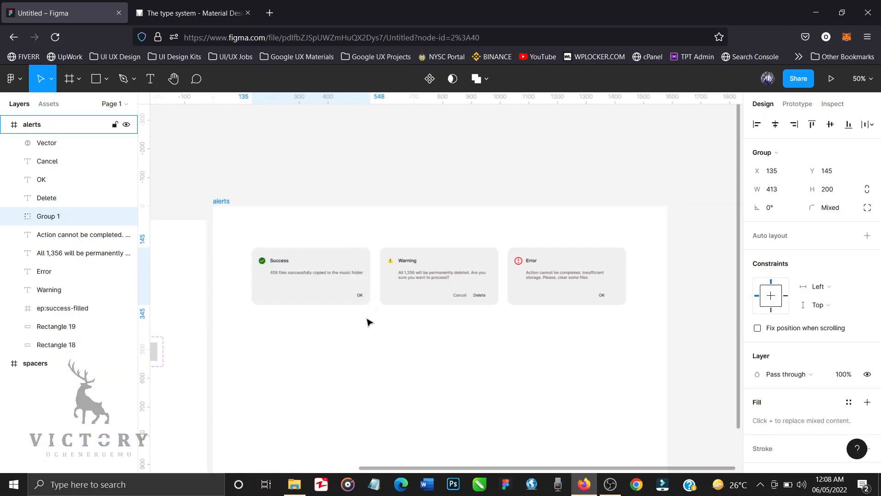
pyautogui.moveTo(385, 202); pyautogui.dragTo(503, 323)
pyautogui.hotkey('ctrl', 'g')
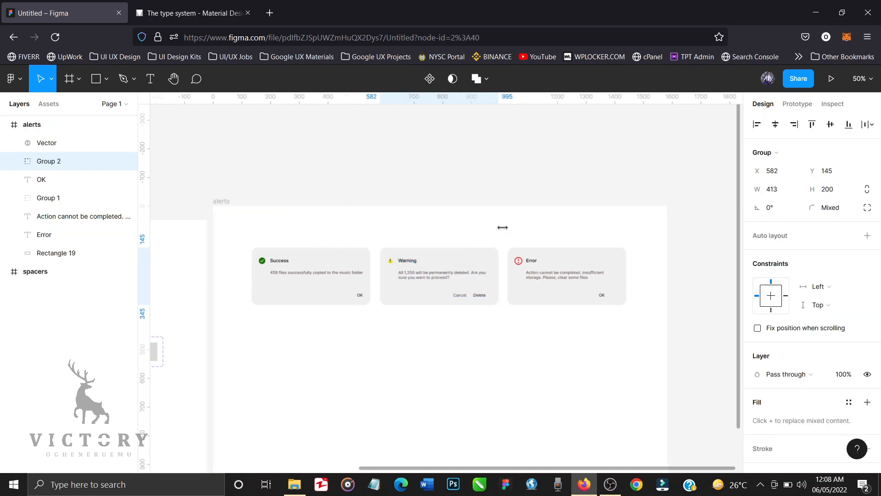
pyautogui.click(523, 246)
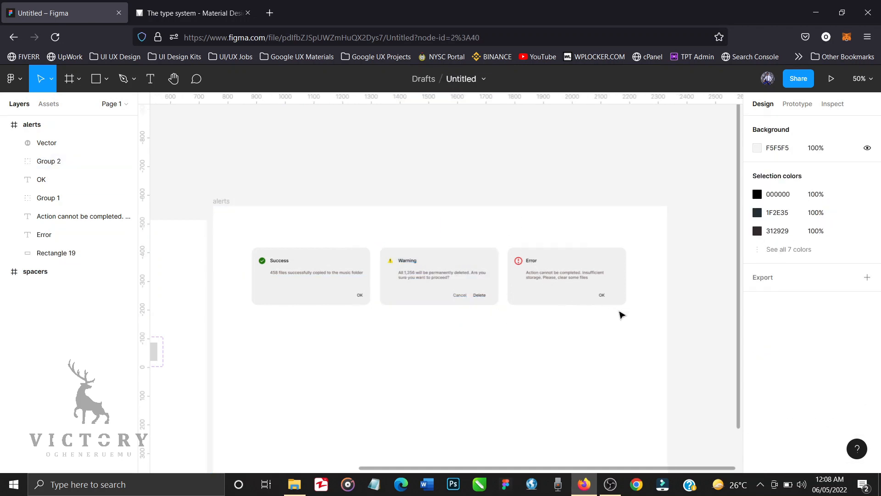
pyautogui.moveTo(509, 198); pyautogui.dragTo(641, 325)
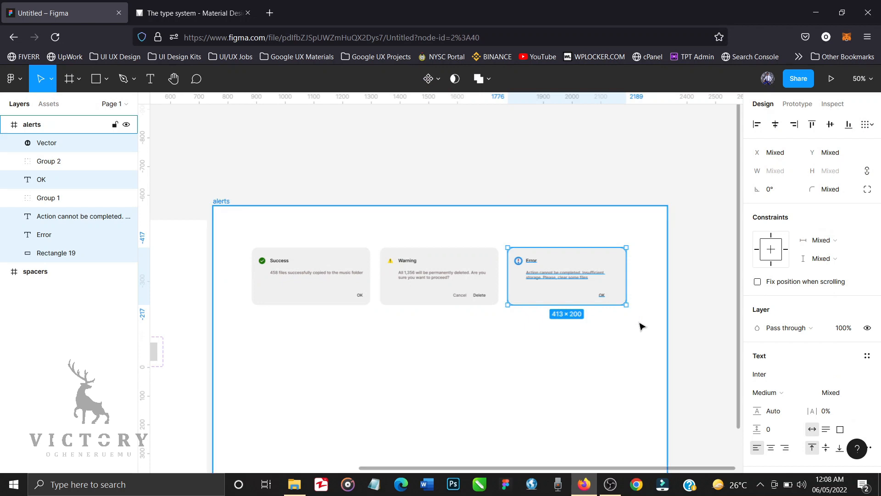
pyautogui.hotkey('ctrl', 'g')
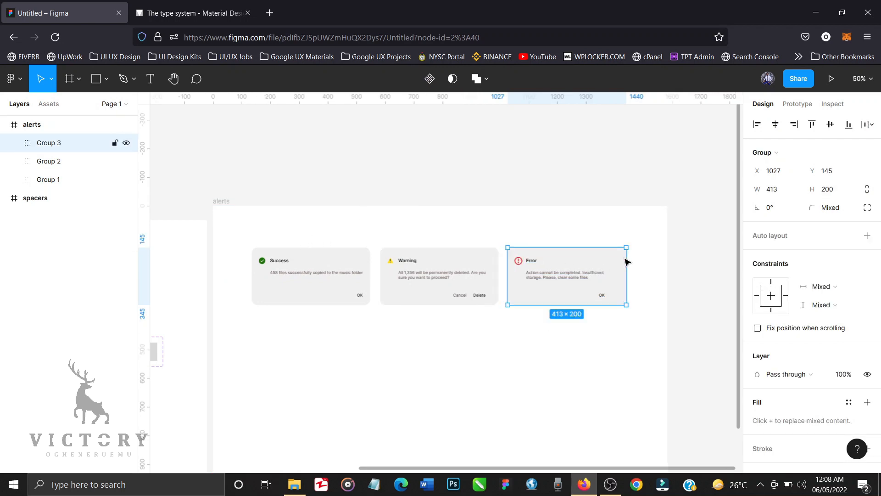
# Step: Combine the three card groups into a component set and rename it alerts
pyautogui.moveTo(683, 227); pyautogui.dragTo(252, 320)
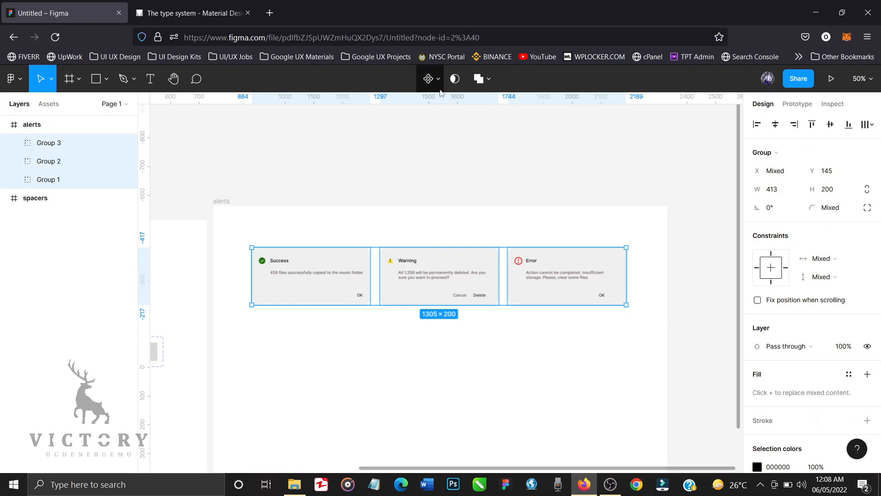
pyautogui.click(439, 87)
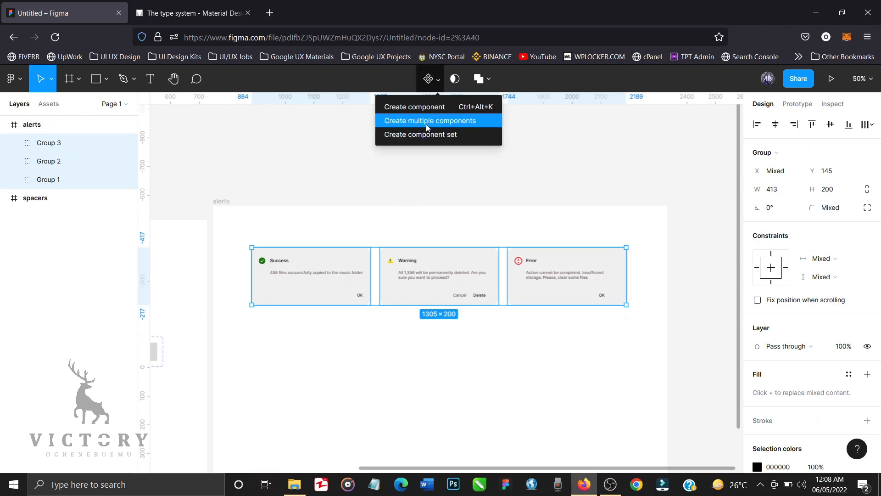
pyautogui.click(428, 139)
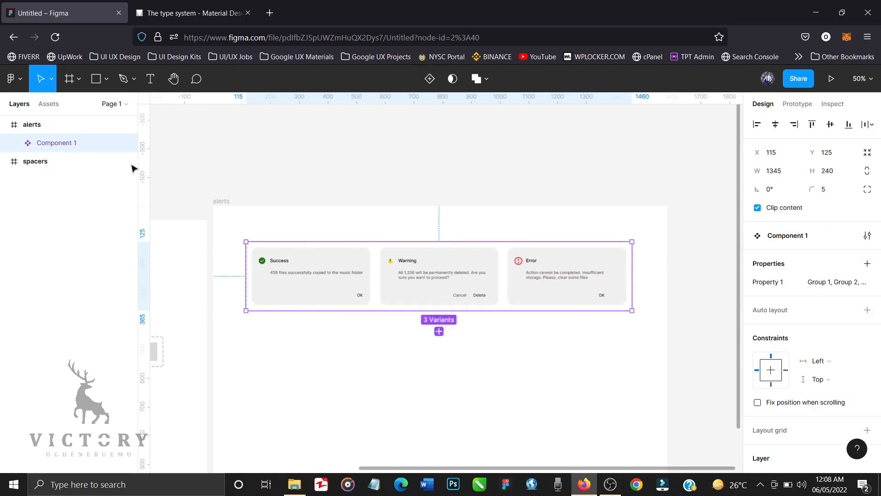
pyautogui.doubleClick(66, 145)
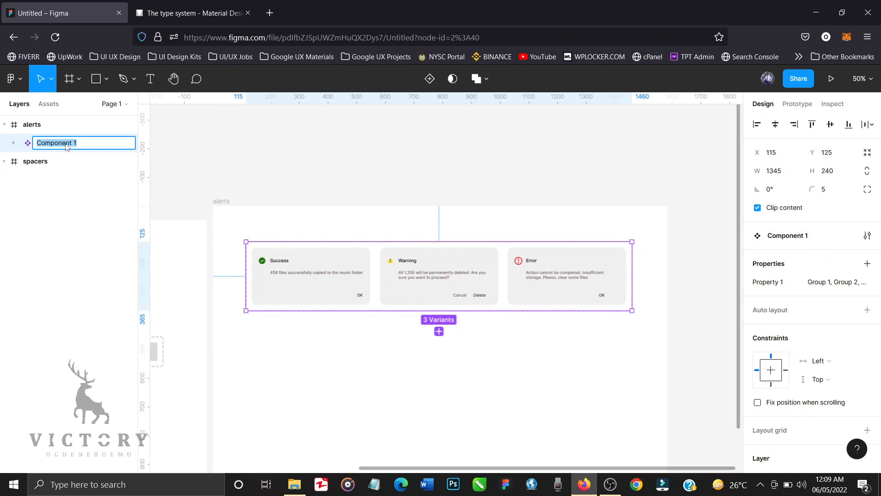
pyautogui.write('alerts')
pyautogui.press('Return')
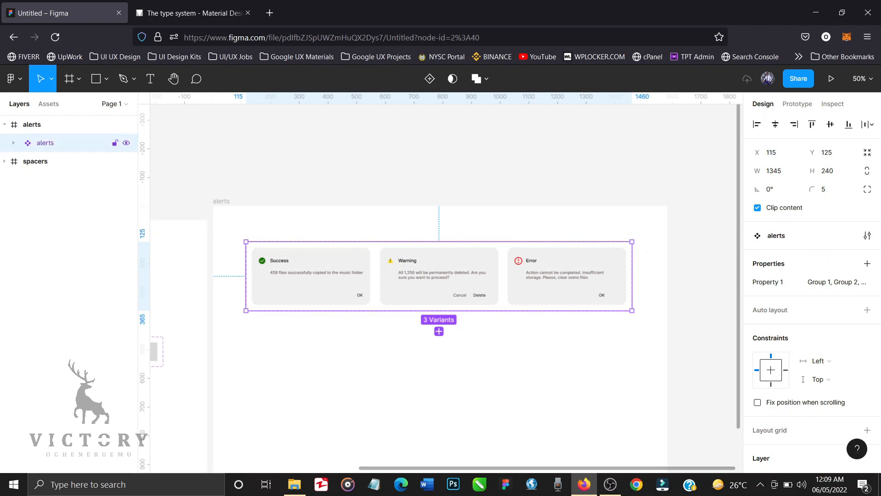
# Step: Rename the Success card's variant in the alerts component set as type=success and copy that name
pyautogui.click(13, 143)
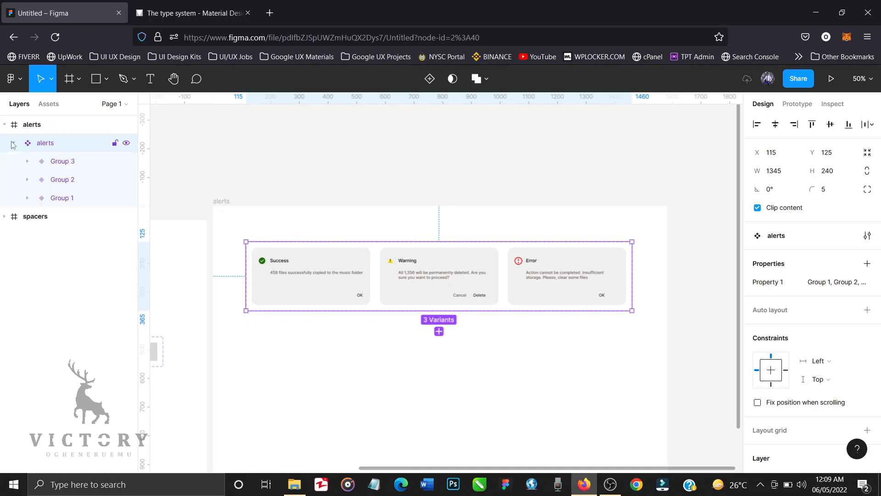
pyautogui.click(61, 201)
pyautogui.doubleClick(61, 201)
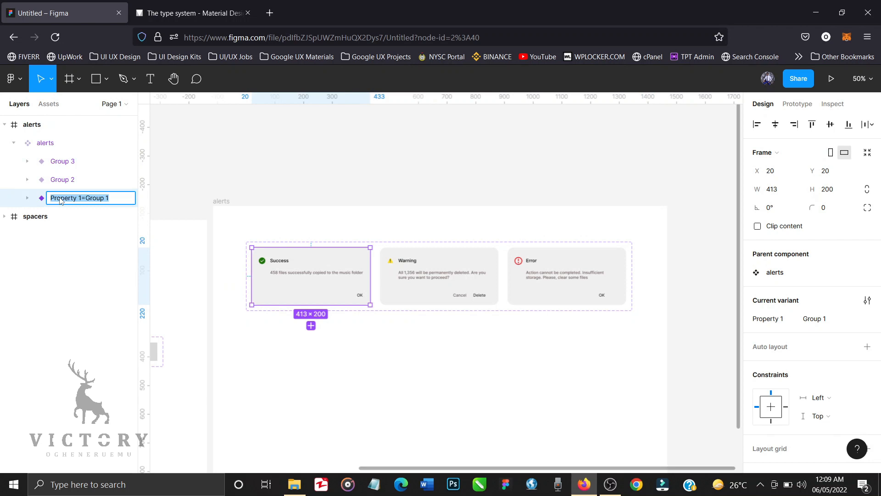
pyautogui.write('type=success')
pyautogui.hotkey('ctrl', 'a')
pyautogui.hotkey('ctrl', 'c')
pyautogui.press('Return')
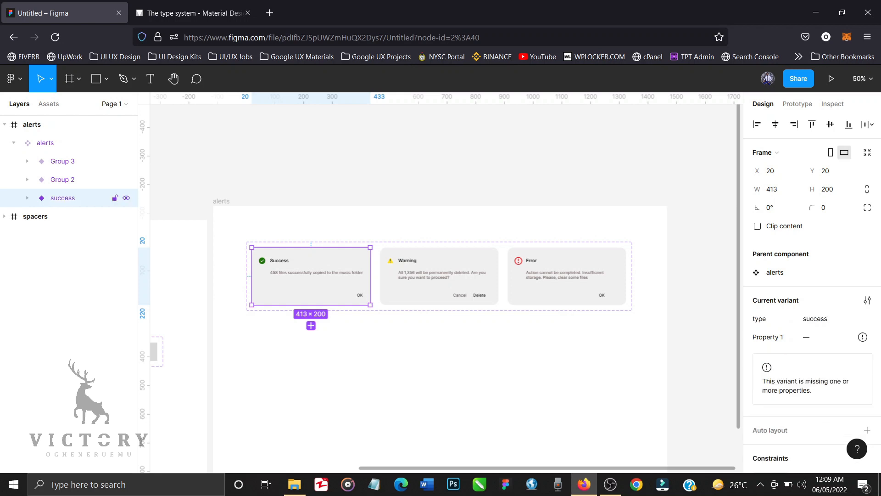
# Step: Rename the Warning card's variant in the alerts component set as type=warning
pyautogui.click(69, 181)
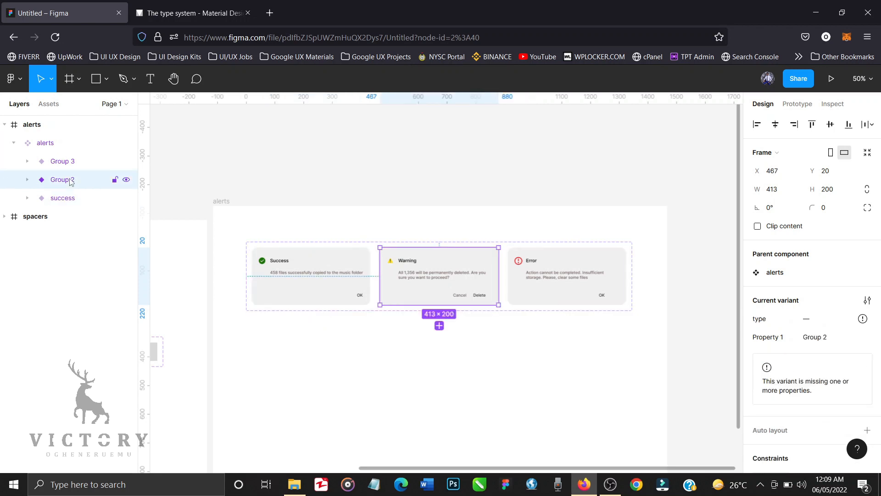
pyautogui.doubleClick(70, 181)
pyautogui.hotkey('ctrl', 'v')
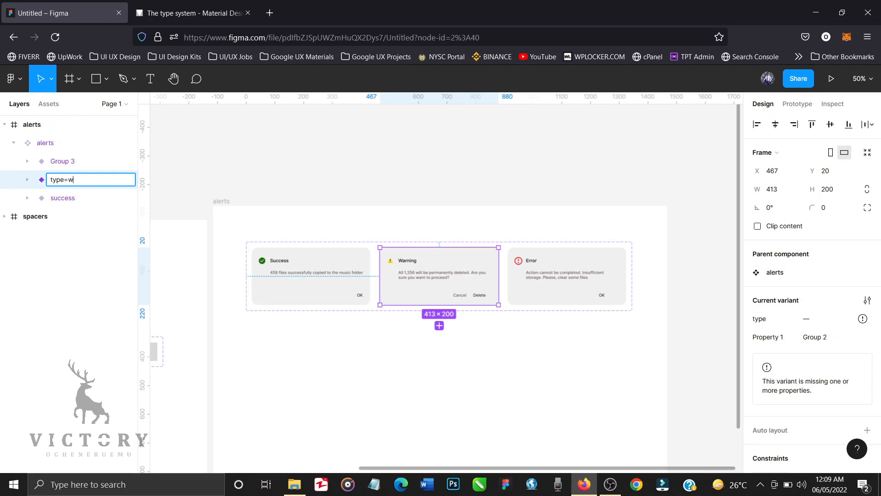
pyautogui.press('Return')
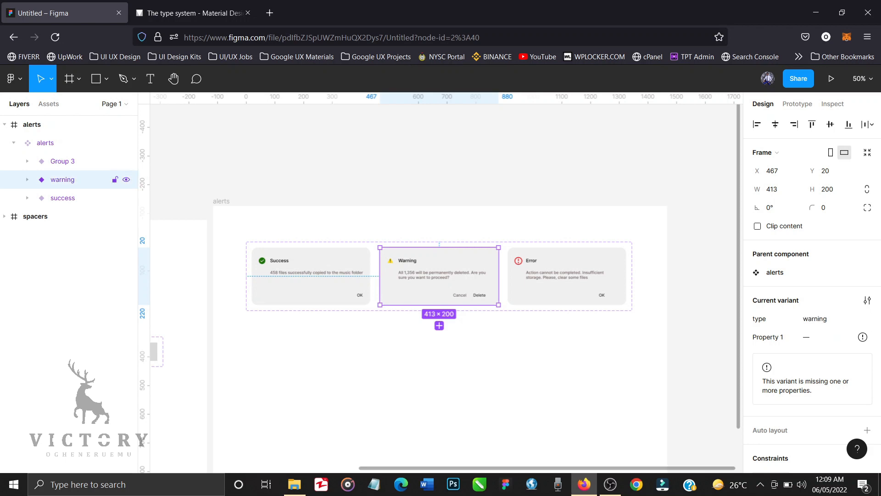
# Step: Rename the Error card's variant in the alerts component set as type=error and clear the selection
pyautogui.click(68, 163)
pyautogui.doubleClick(68, 163)
pyautogui.write('type=success')
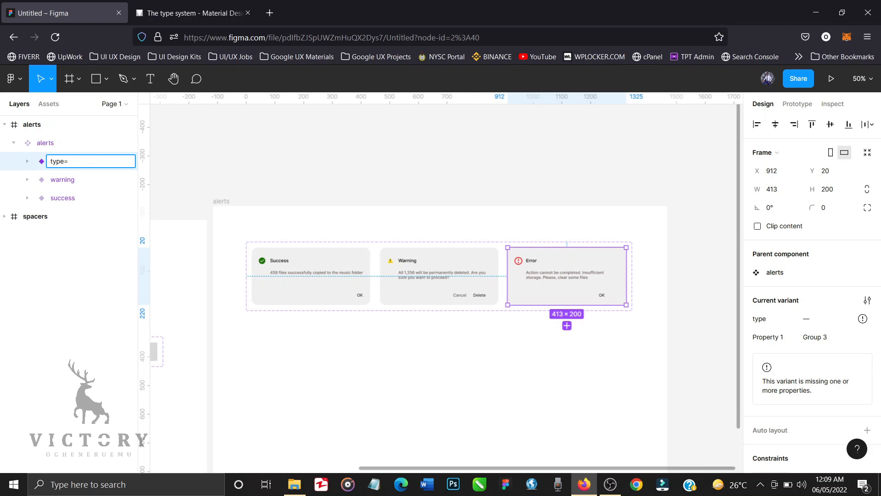
pyautogui.press('Return')
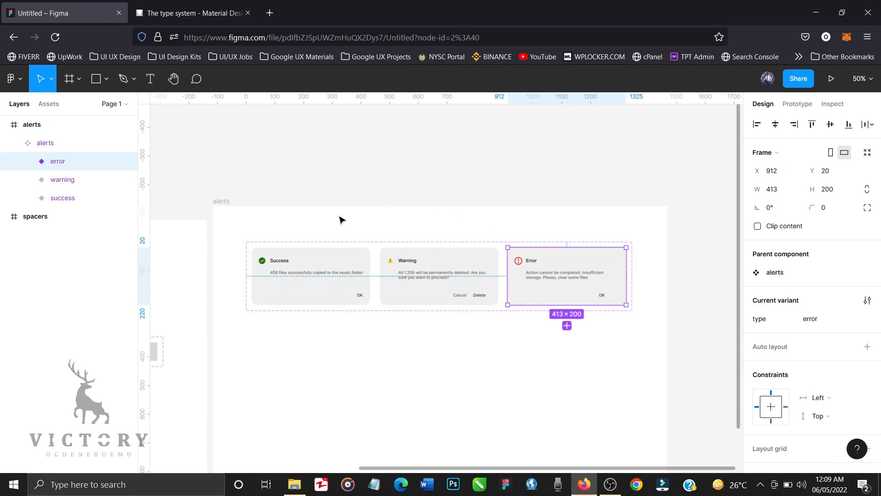
pyautogui.click(366, 187)
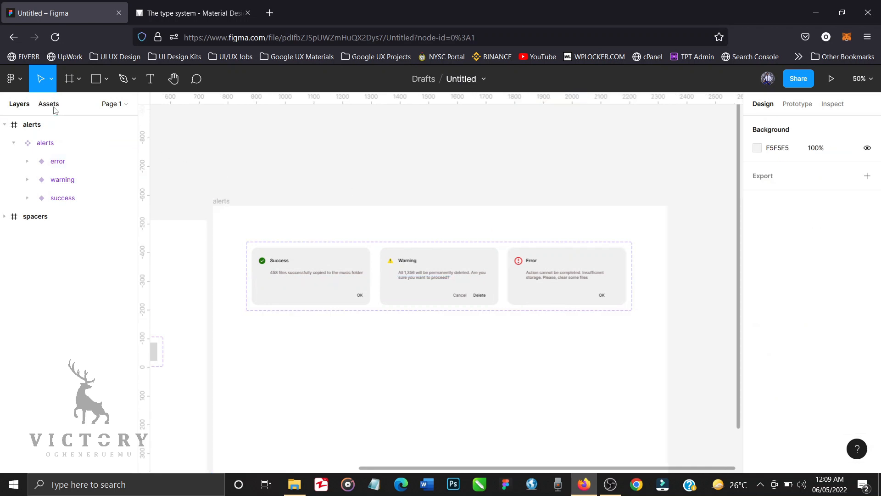
# Step: Place an instance of the local alerts component in the alerts frame, below the component set
pyautogui.click(5, 125)
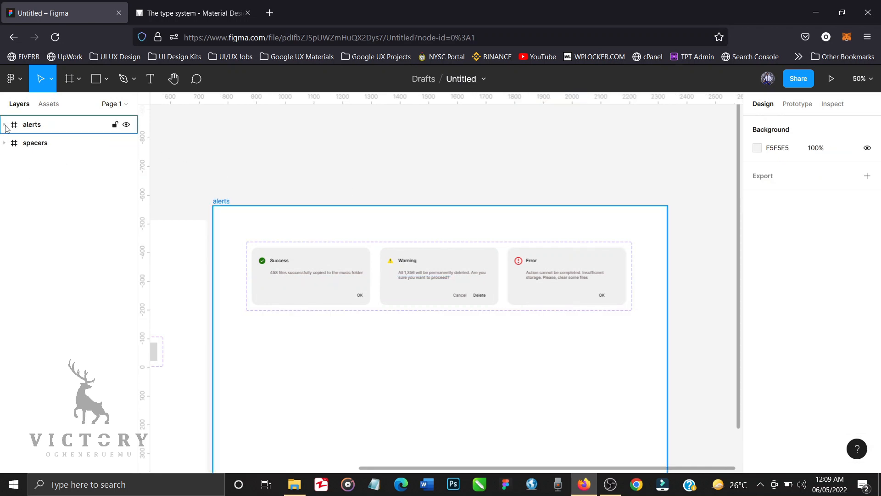
pyautogui.click(49, 104)
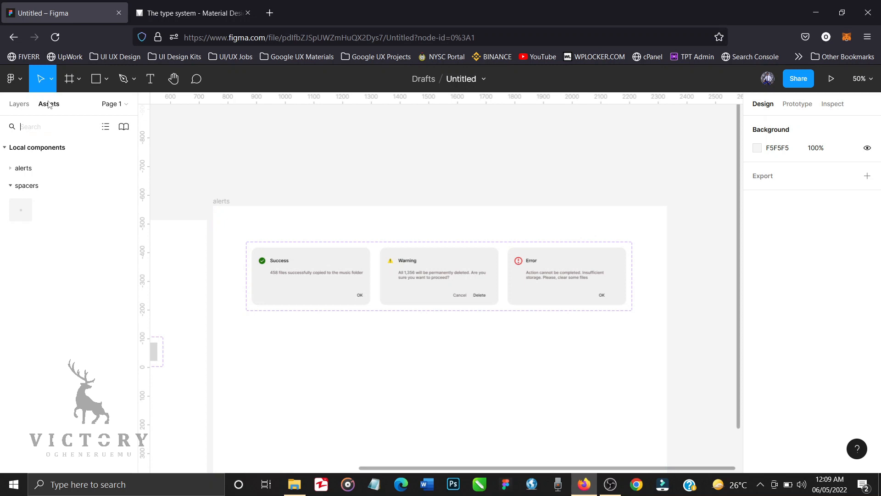
pyautogui.click(12, 168)
pyautogui.moveTo(20, 187); pyautogui.dragTo(356, 365)
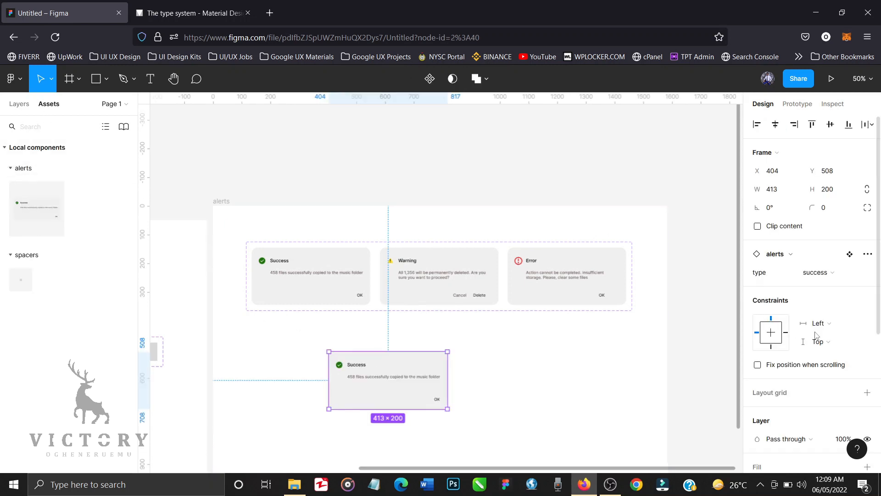
# Step: Test the alerts instance by switching its type to warning and to error, and delete the instance
pyautogui.click(865, 276)
pyautogui.click(851, 286)
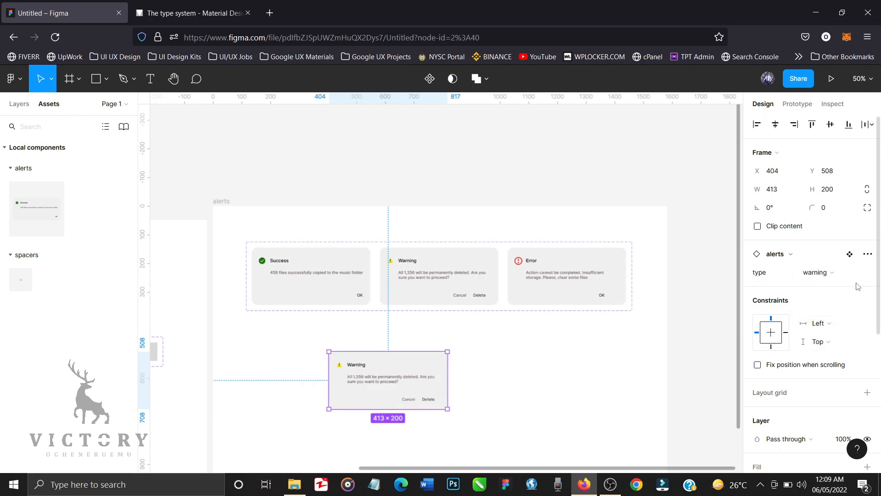
pyautogui.click(853, 281)
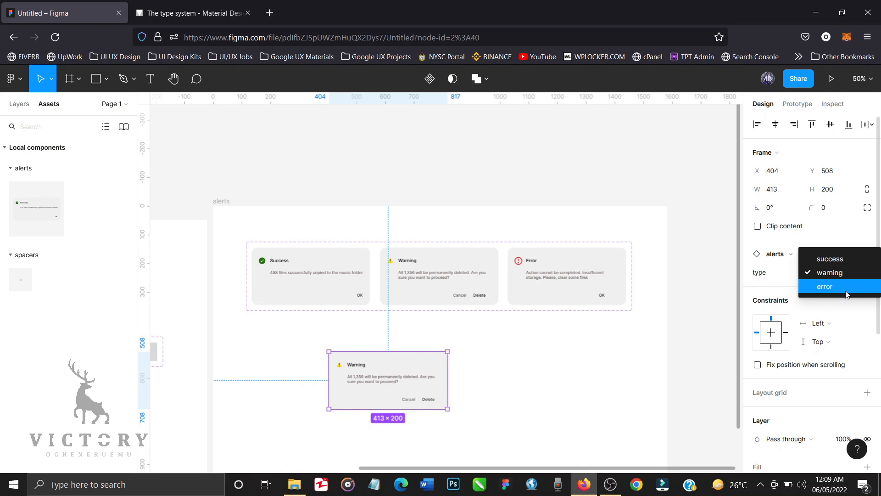
pyautogui.click(847, 287)
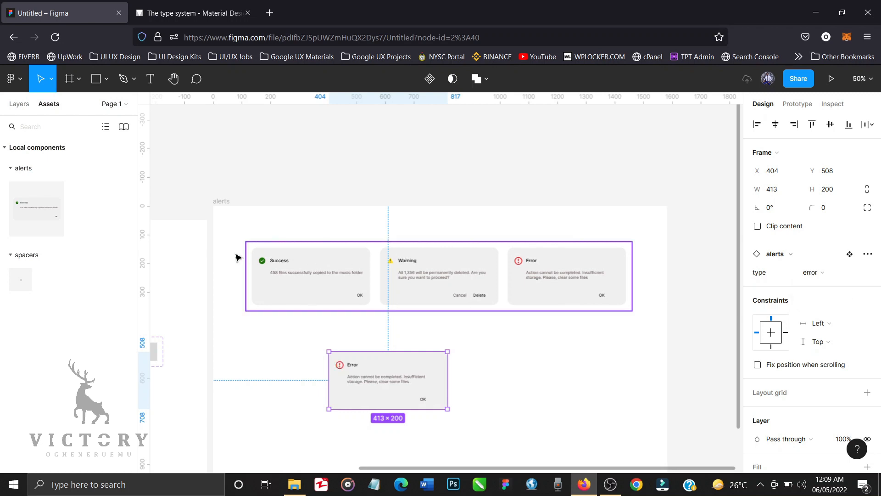
pyautogui.click(19, 104)
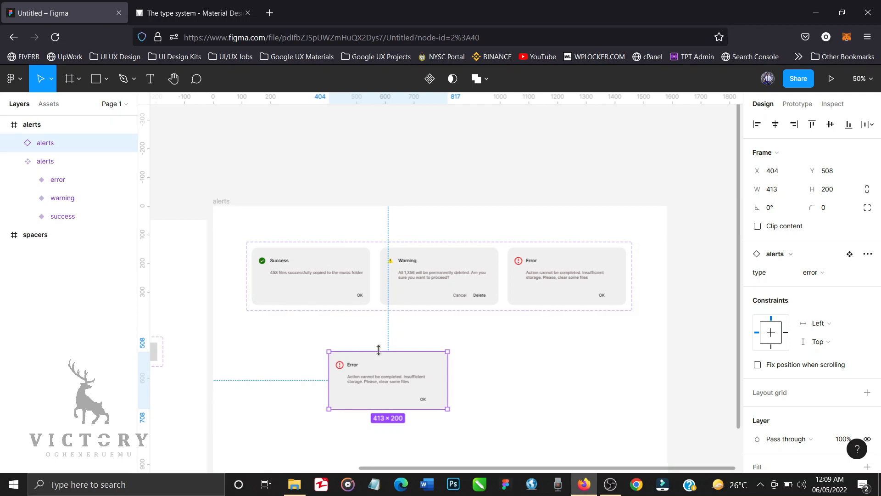
pyautogui.press('Delete')
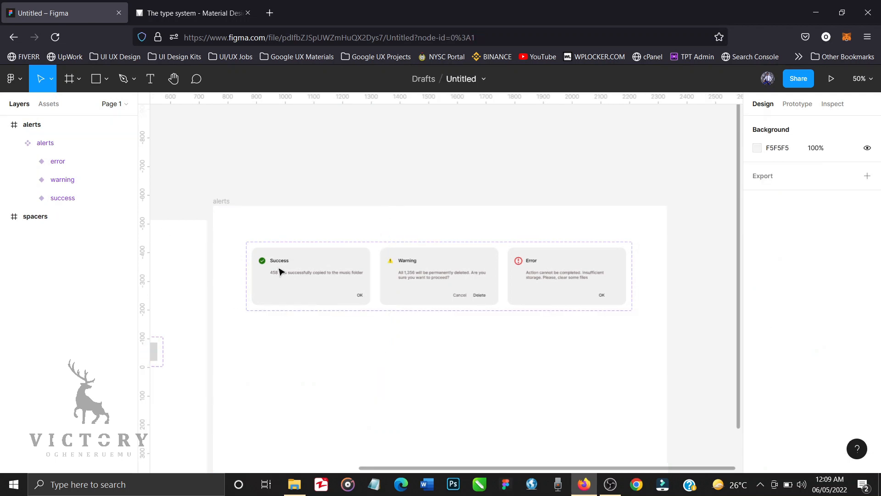
# Step: Duplicate the alerts frame and rename the copy typography
pyautogui.click(226, 203)
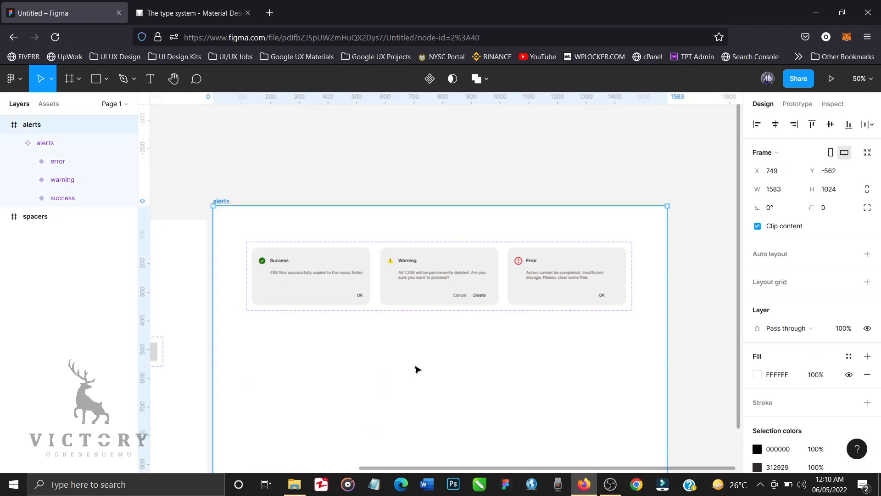
pyautogui.hotkey('ctrl', 'd')
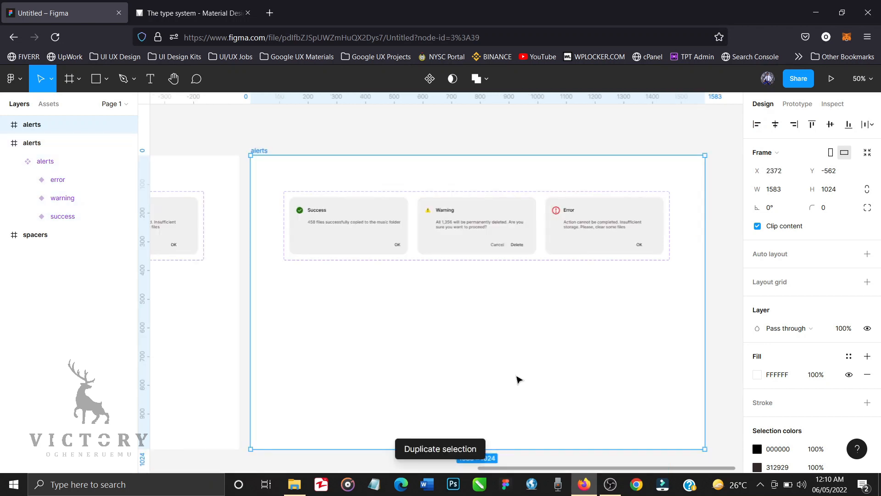
pyautogui.doubleClick(264, 151)
pyautogui.write('typography')
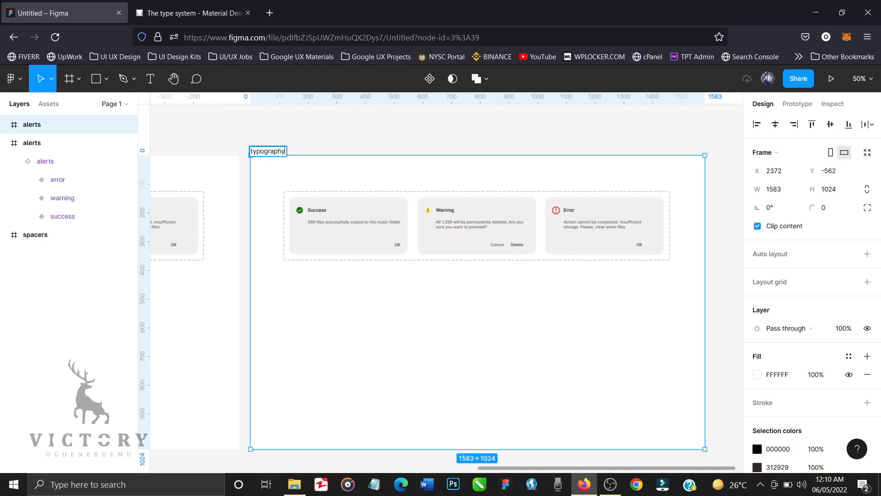
pyautogui.press('Return')
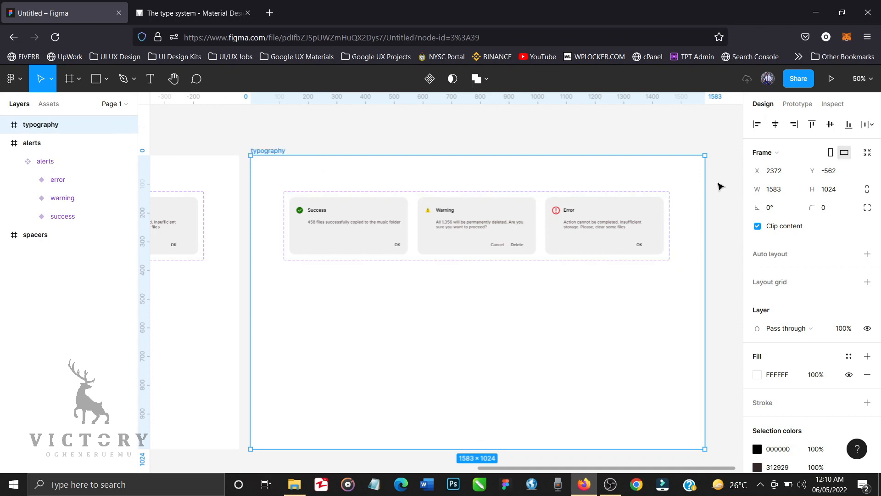
# Step: Delete the copied alert cards from the typography frame so it is empty
pyautogui.click(372, 276)
pyautogui.moveTo(372, 273); pyautogui.dragTo(292, 280)
pyautogui.press('Delete')
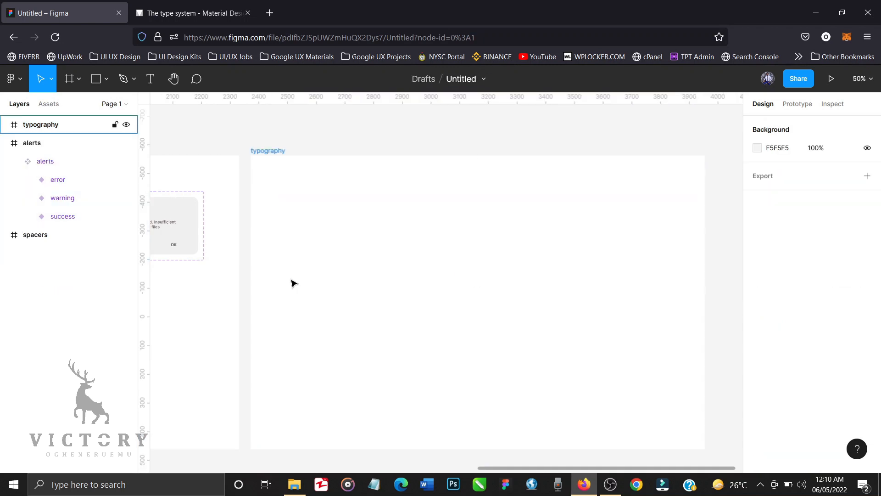
# Step: Add a text layer reading "Heading 1" in the upper-left area of the typography frame
pyautogui.press('h')
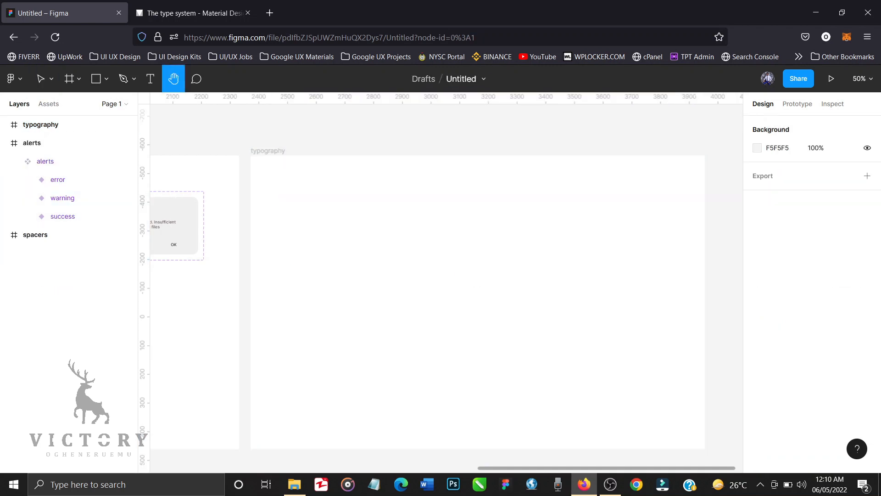
pyautogui.moveTo(409, 316); pyautogui.dragTo(366, 308)
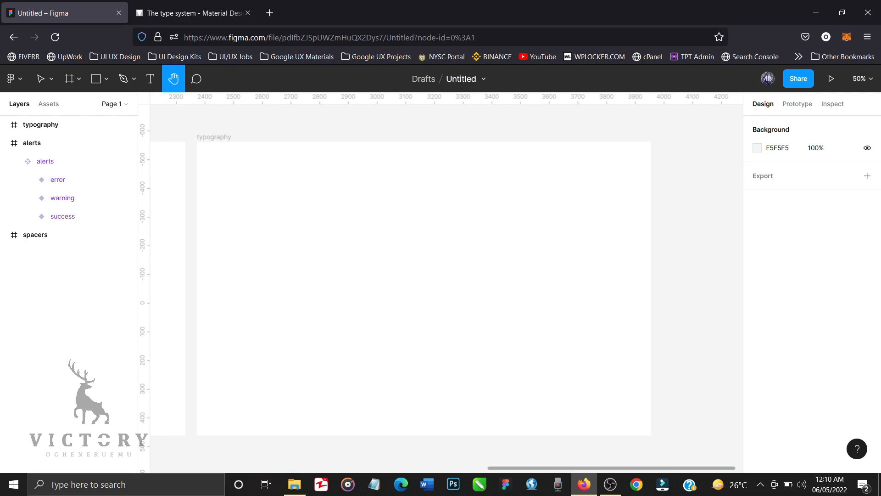
pyautogui.press('v')
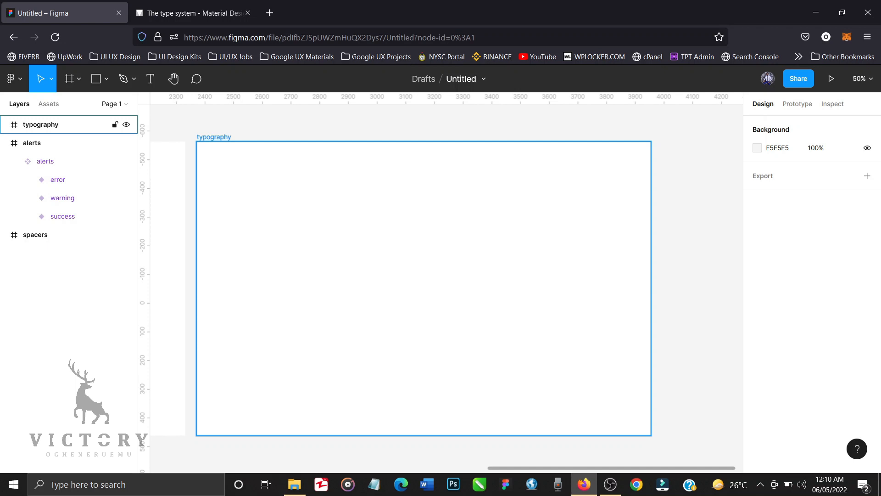
pyautogui.click(684, 318)
pyautogui.click(178, 116)
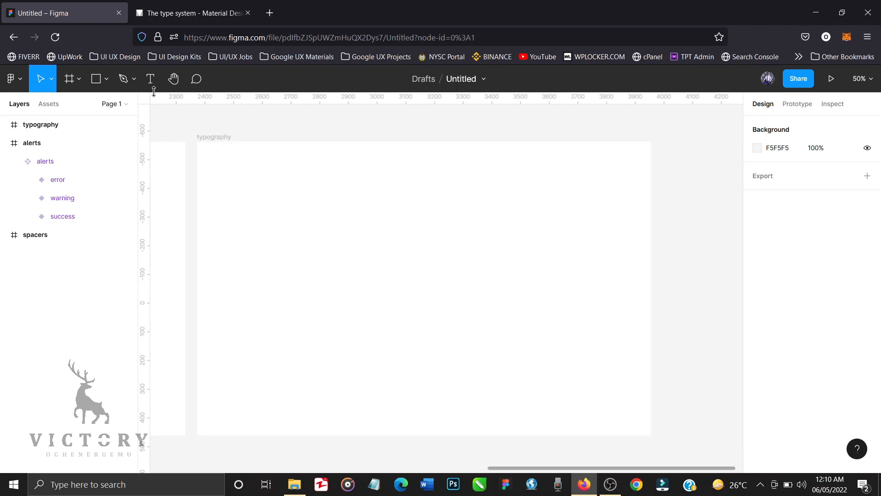
pyautogui.click(151, 83)
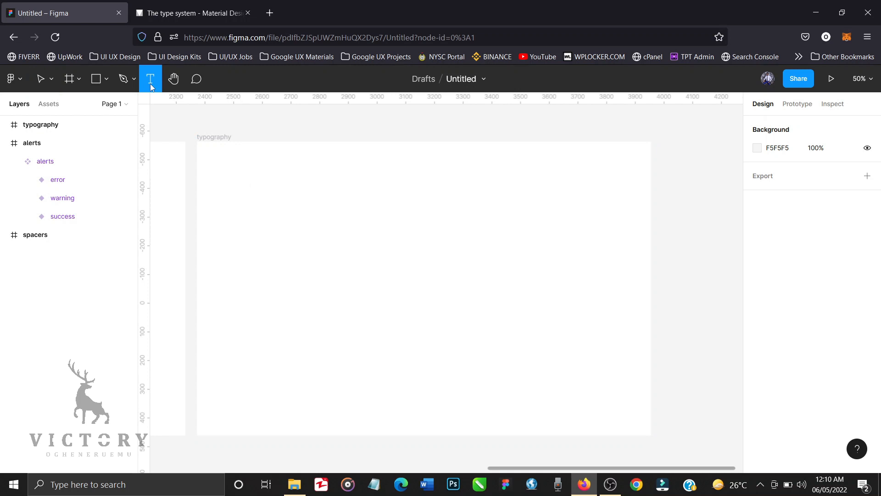
pyautogui.click(279, 232)
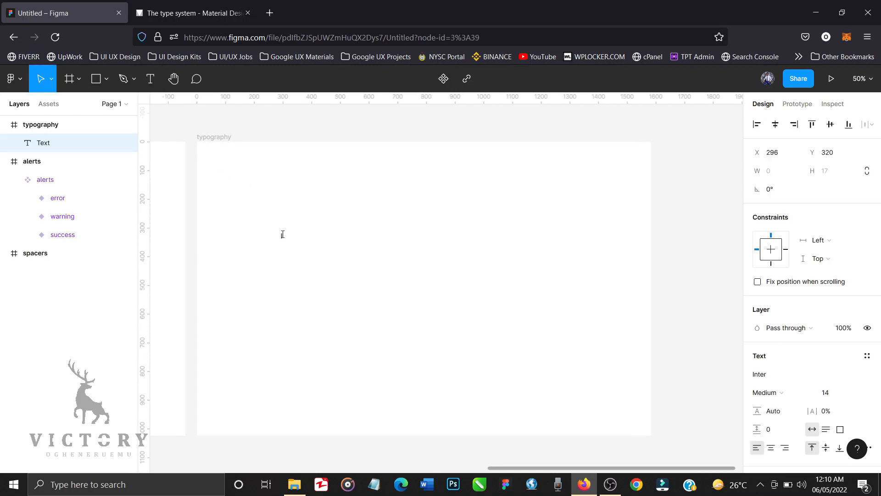
pyautogui.write('Heading 1')
pyautogui.press('Escape')
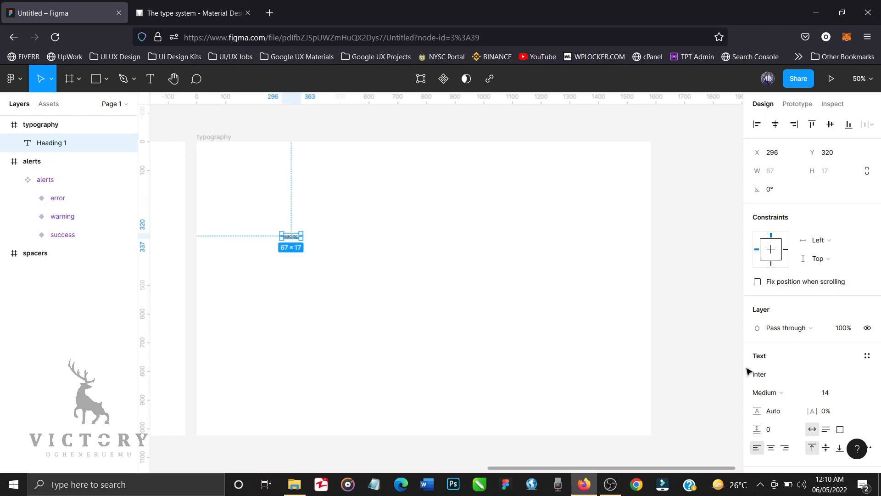
# Step: Set the Heading 1 text's font to Poppins
pyautogui.click(771, 378)
pyautogui.write('Poppins')
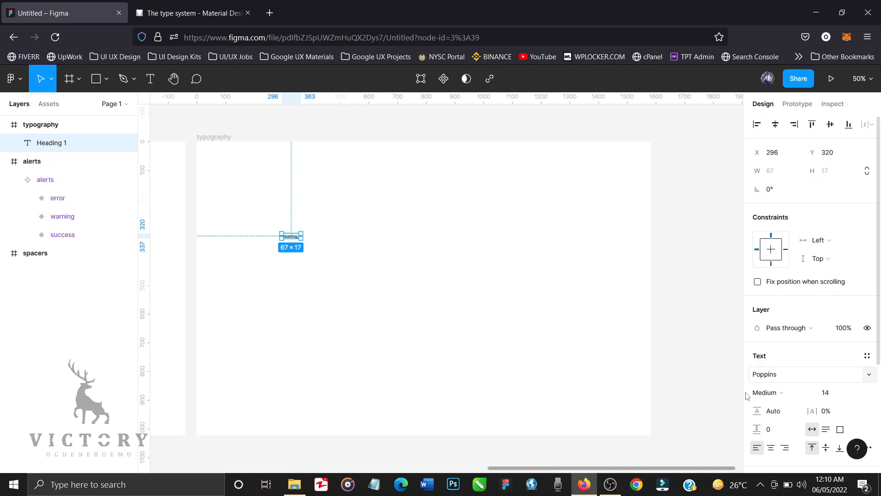
pyautogui.press('Return')
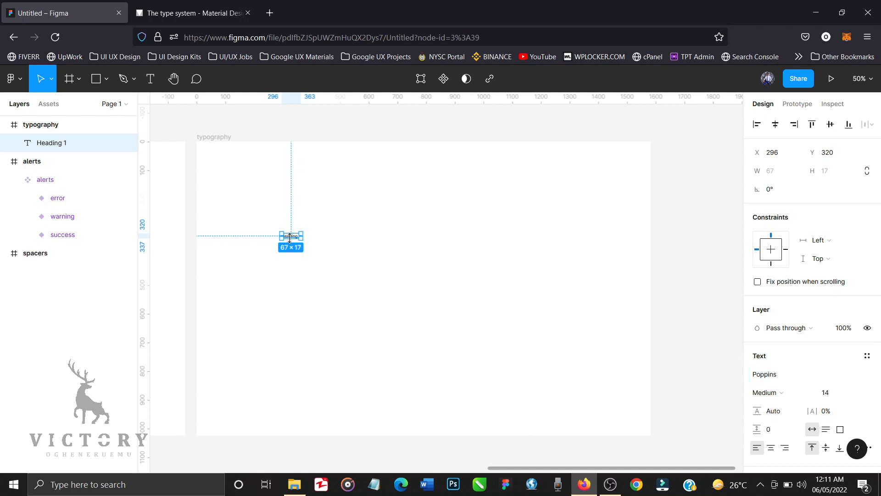
# Step: Move the Heading 1 text to about X 160, Y 186 and set its font size to 96
pyautogui.moveTo(294, 239); pyautogui.dragTo(255, 202)
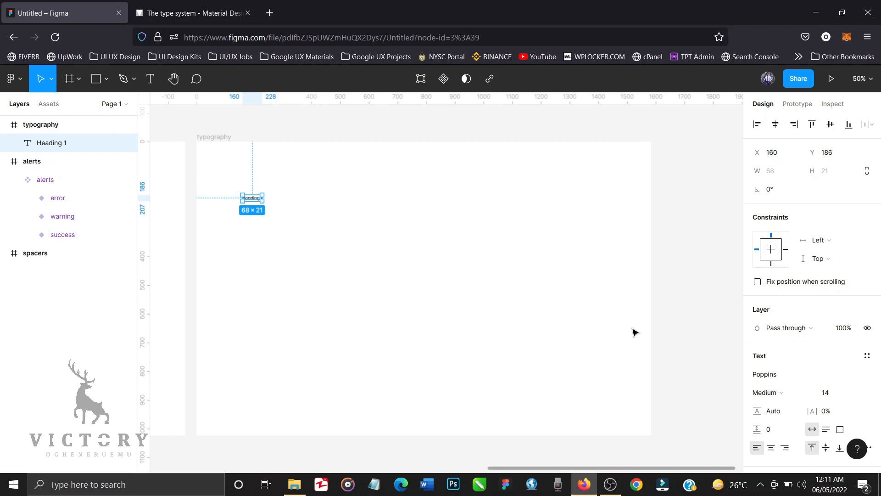
pyautogui.click(855, 393)
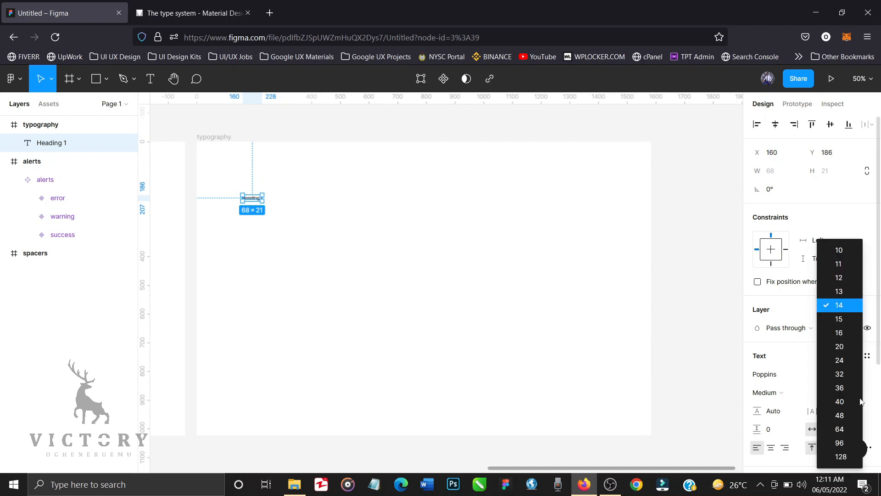
pyautogui.click(838, 443)
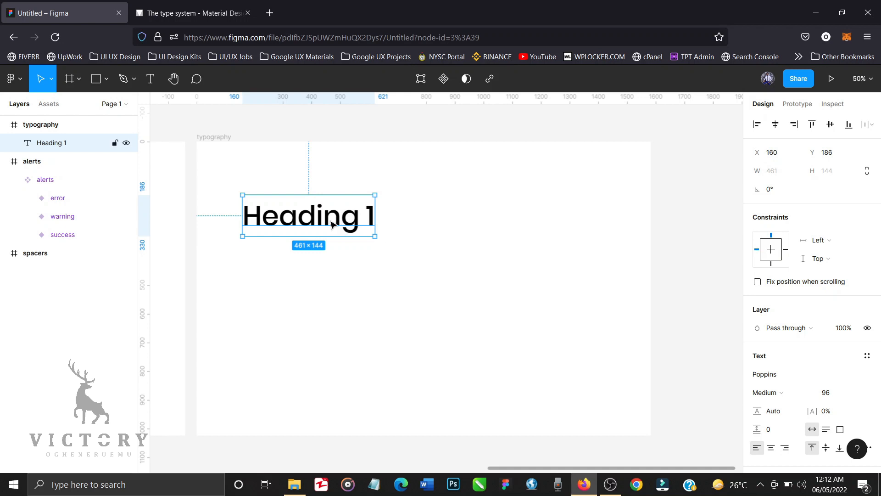
# Step: Switch to the Material Design type system page and set the type scale generator's Headlines & Subtitles font to Poppins
pyautogui.click(198, 19)
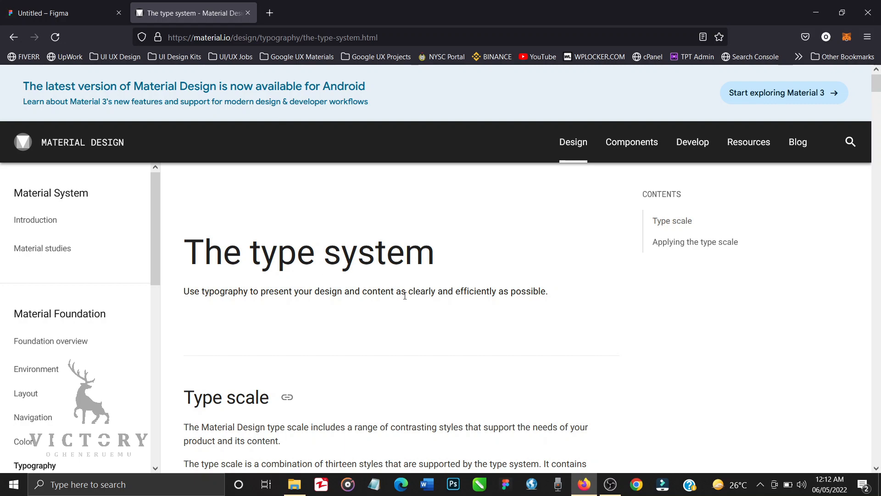
pyautogui.scroll(-8, 405, 296)
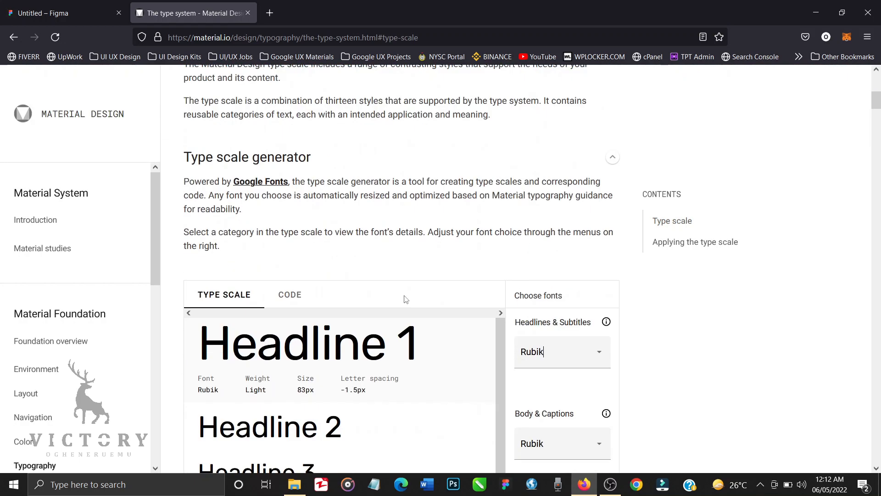
pyautogui.scroll(-2, 405, 300)
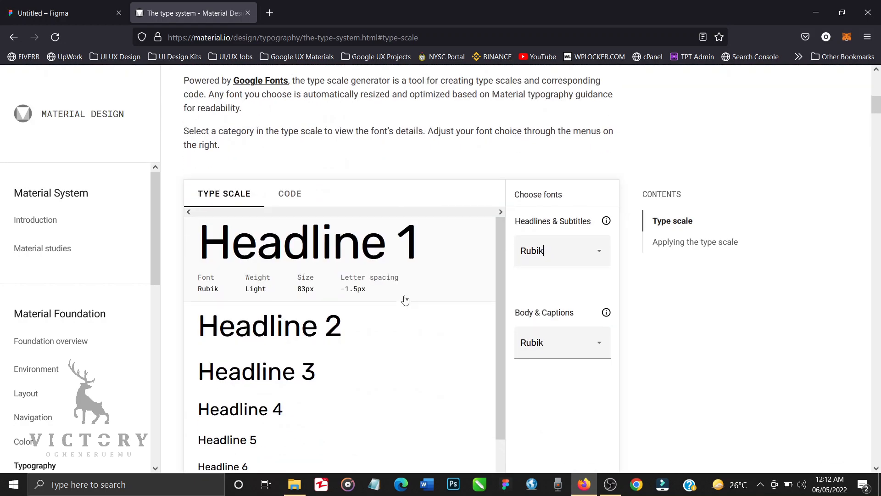
pyautogui.click(539, 255)
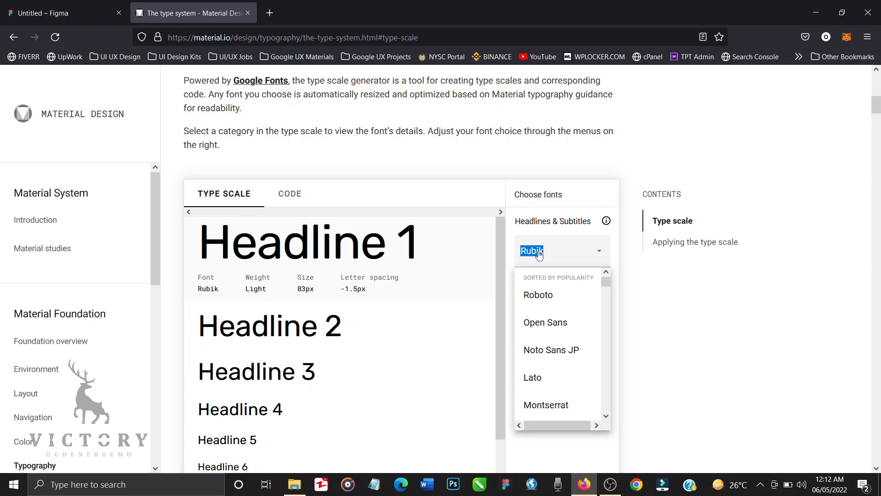
pyautogui.write('popp')
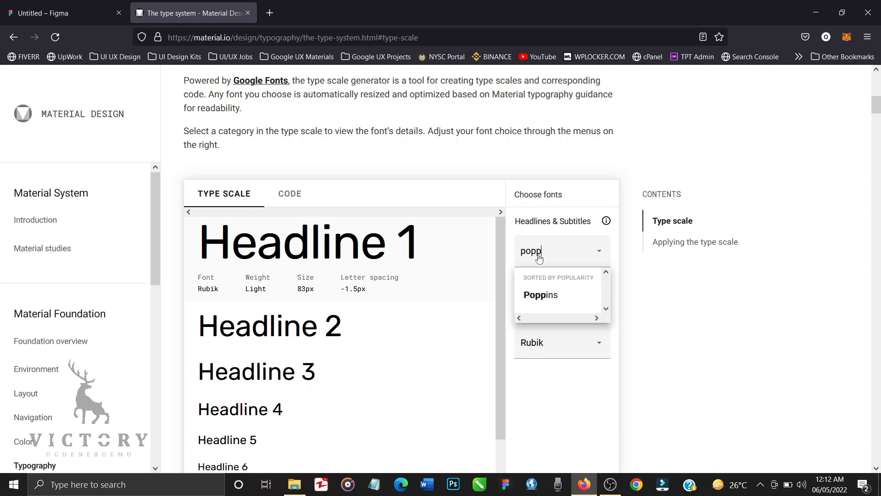
pyautogui.click(540, 296)
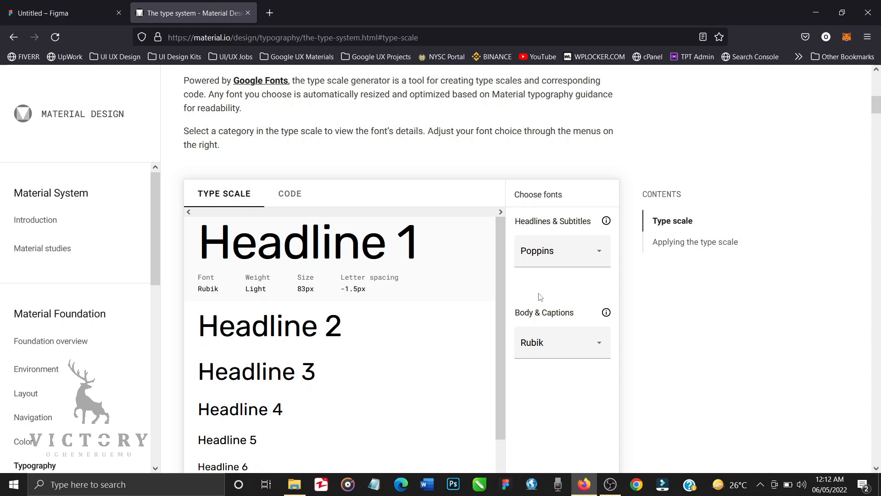
# Step: Set the type scale generator's Body & Captions font to Poppins and return to the Figma file
pyautogui.click(552, 251)
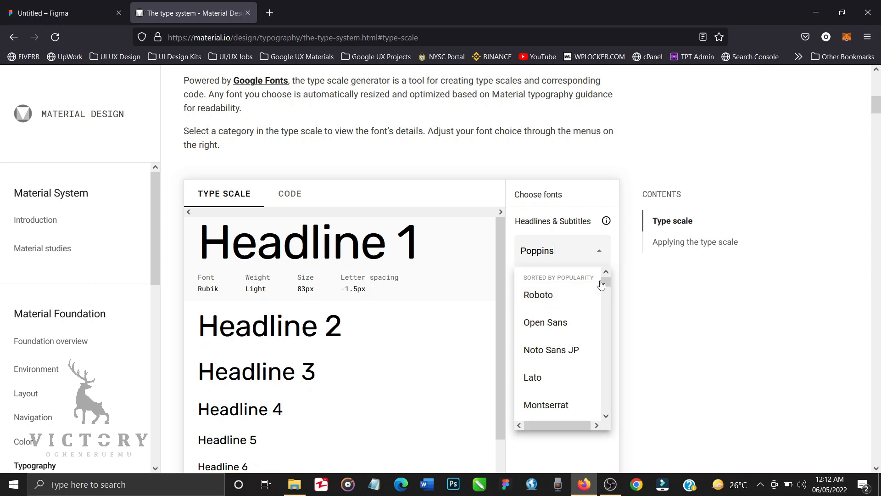
pyautogui.press('Tab')
pyautogui.write('pop')
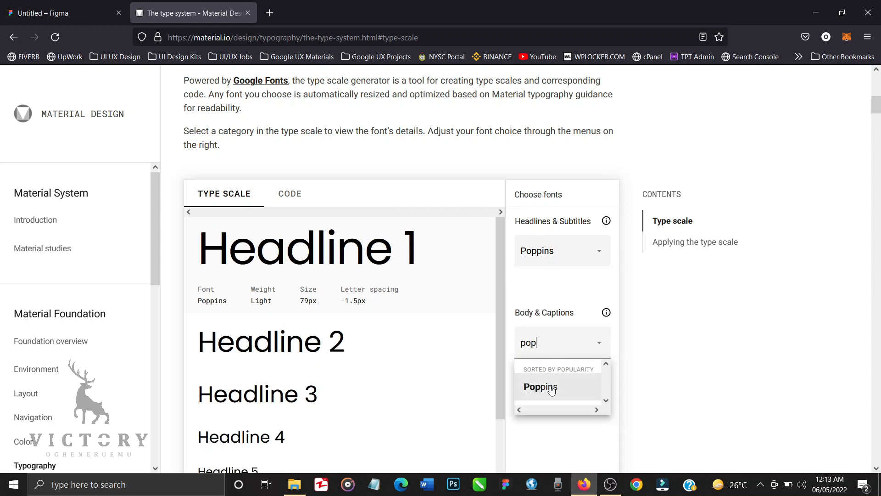
pyautogui.click(556, 381)
pyautogui.scroll(-2, 552, 387)
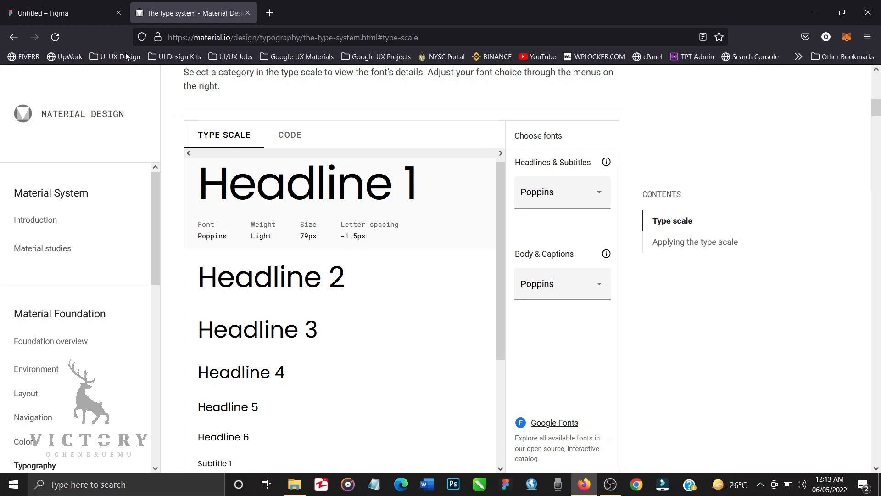
pyautogui.click(98, 16)
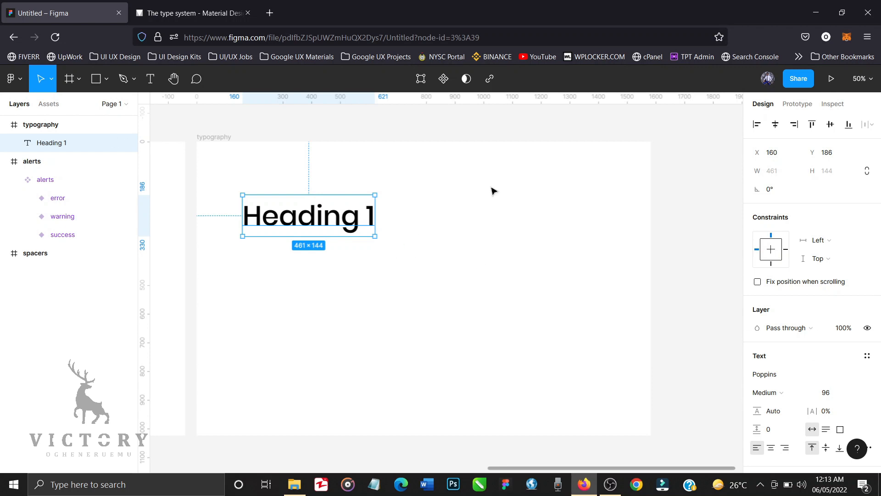
# Step: Check the Headline 1 specification on the Material Design page and set the Figma Heading 1 text's font size to 76
pyautogui.click(212, 15)
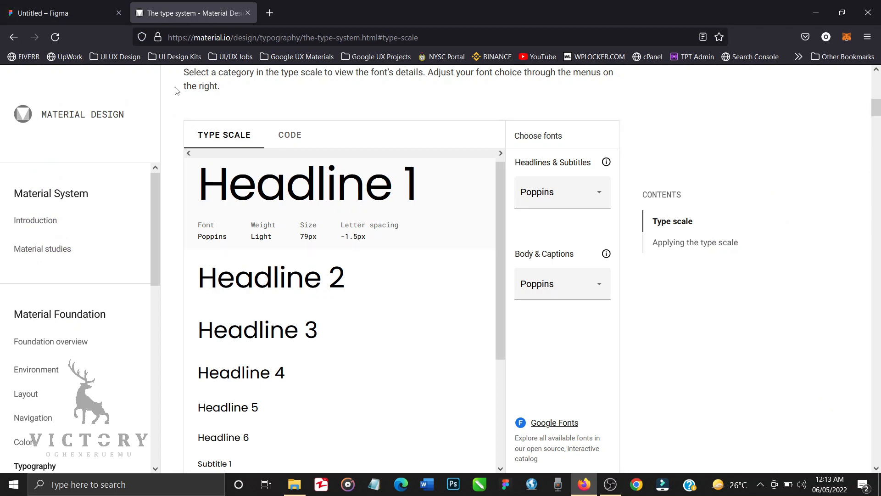
pyautogui.click(84, 11)
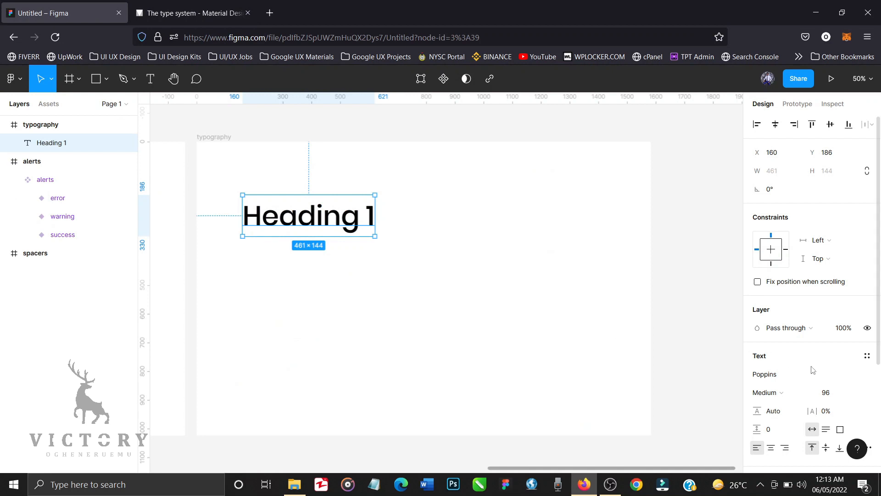
pyautogui.click(856, 394)
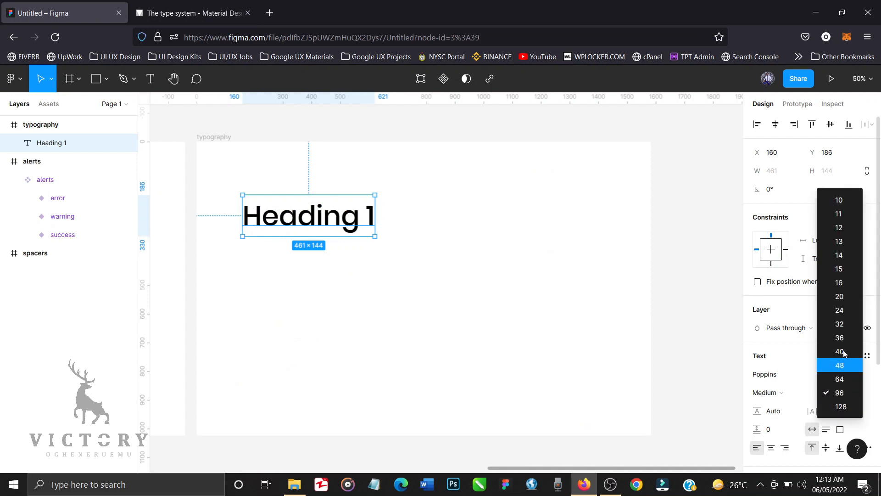
pyautogui.press('Escape')
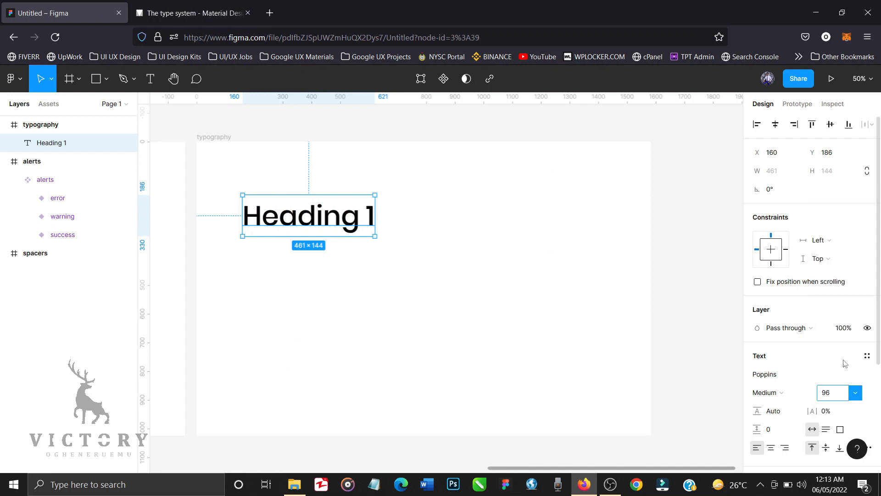
pyautogui.click(838, 398)
pyautogui.write('76')
pyautogui.press('Return')
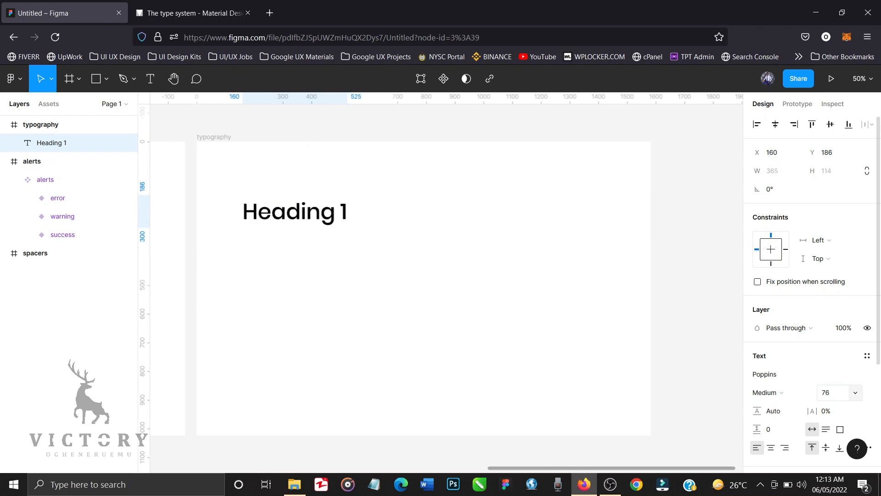
# Step: Set the Heading 1 text's weight to Light and its font size to 79, following the Material Design Headline 1 specification
pyautogui.click(784, 394)
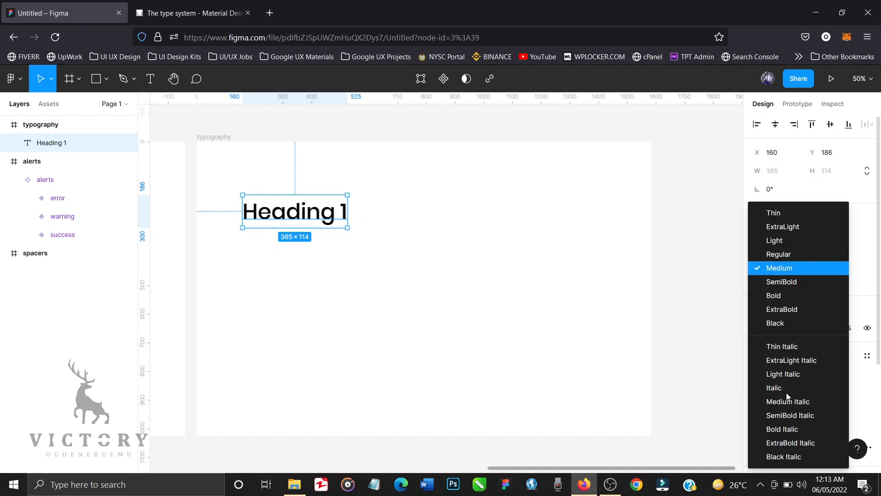
pyautogui.click(786, 246)
pyautogui.click(212, 19)
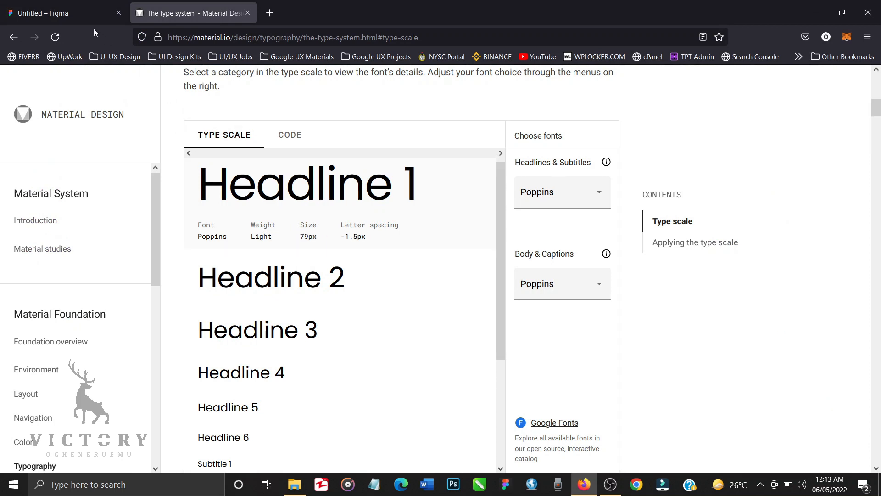
pyautogui.click(88, 16)
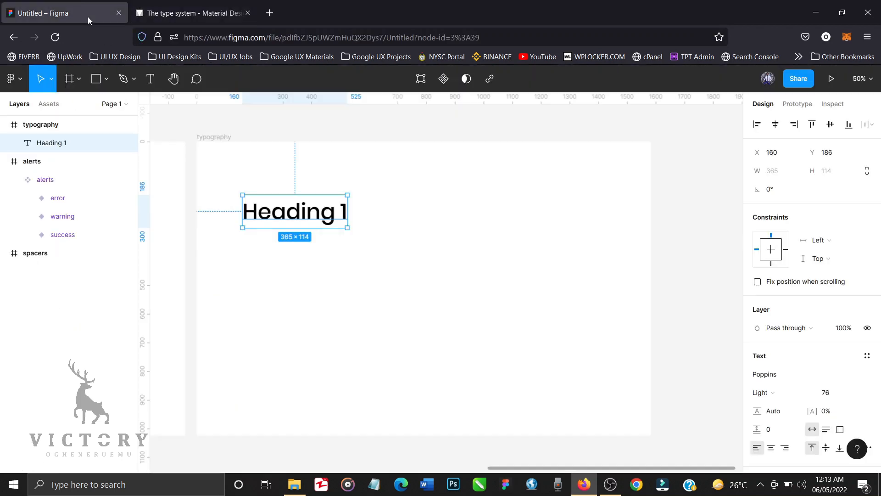
pyautogui.click(855, 394)
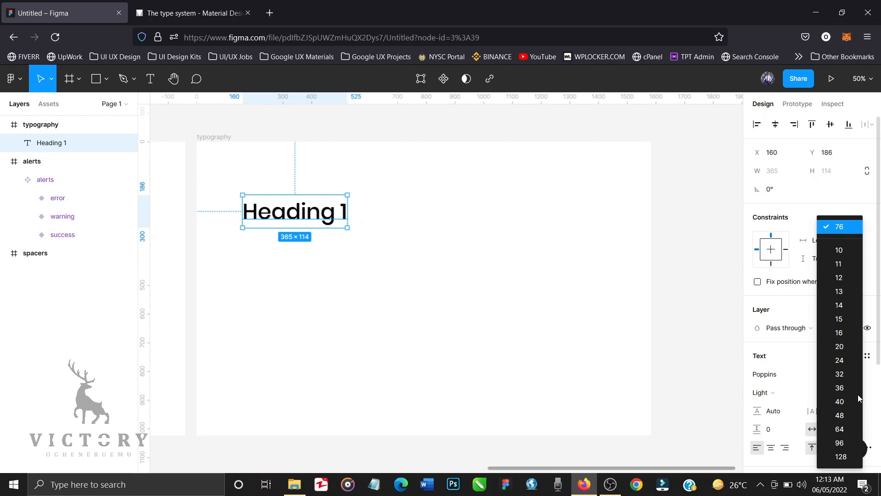
pyautogui.press('Escape')
pyautogui.click(828, 392)
pyautogui.write('7')
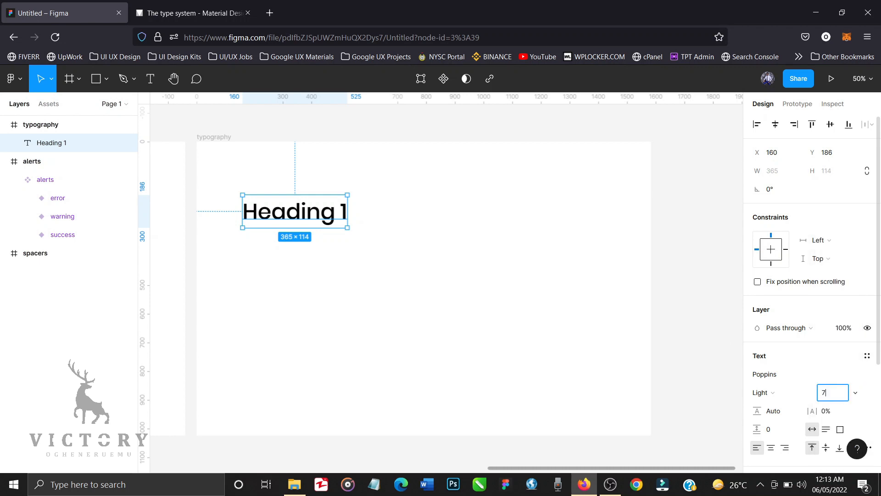
pyautogui.write('9')
pyautogui.press('Return')
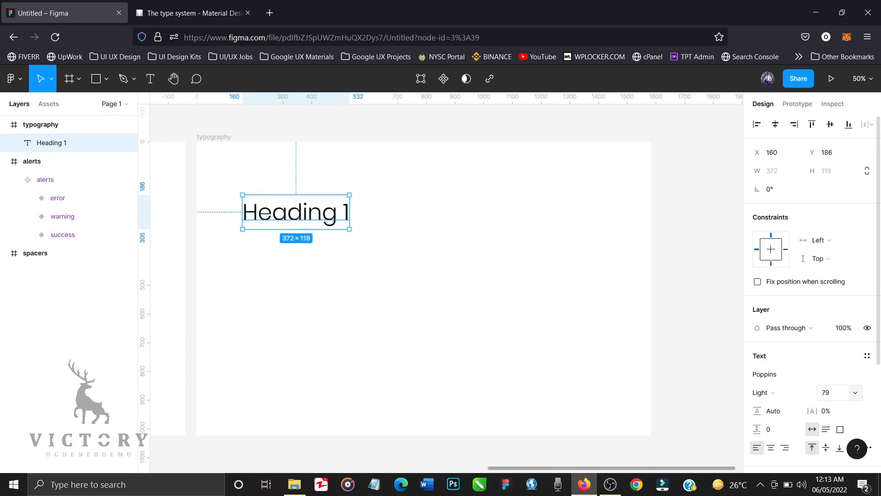
# Step: Set the Heading 1 text's letter spacing to -1.5%
pyautogui.click(825, 413)
pyautogui.write('-')
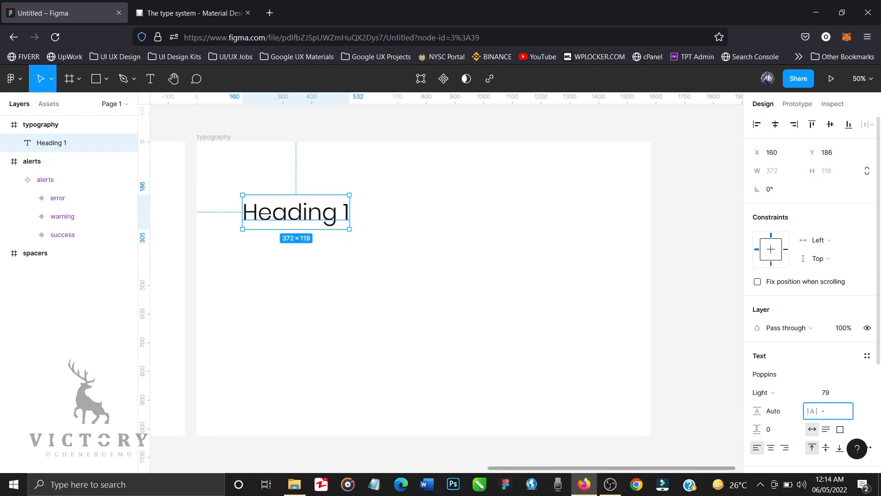
pyautogui.write('1.5')
pyautogui.press('Return')
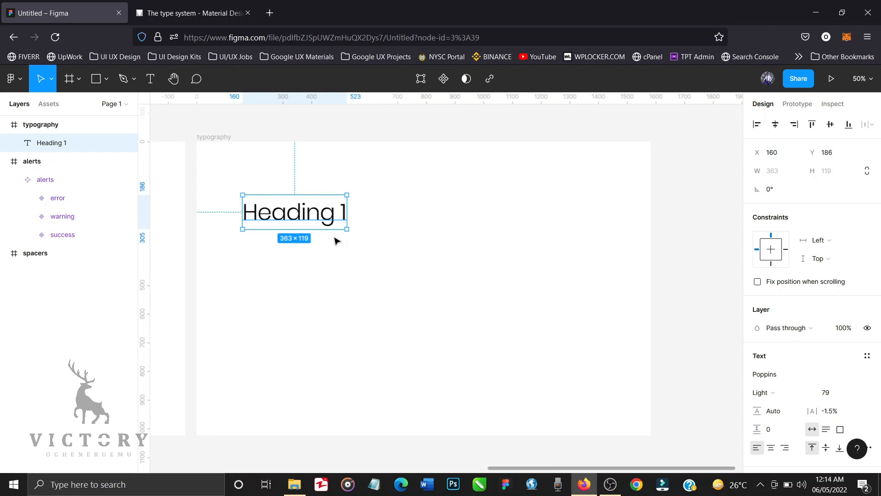
# Step: Move Heading 1 to about X 132, Y 124 and stack six duplicates below it, spaced about 138 px apart
pyautogui.moveTo(298, 220); pyautogui.dragTo(291, 202)
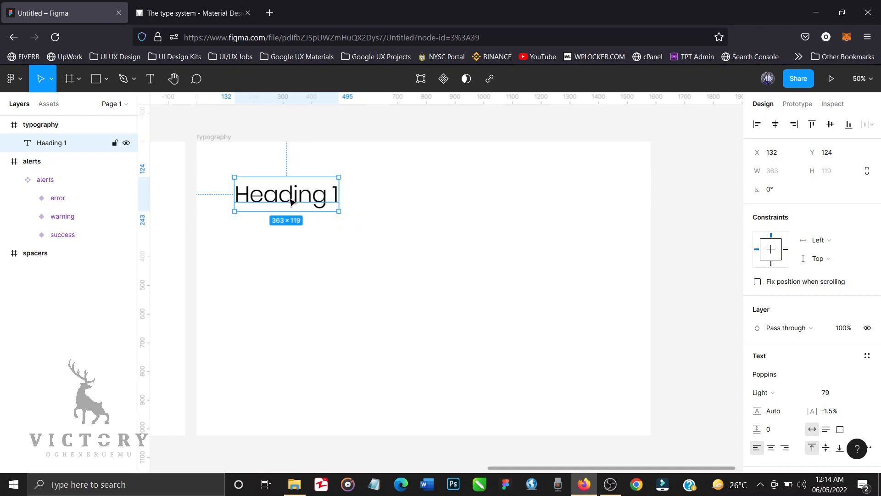
pyautogui.moveTo(292, 202); pyautogui.dragTo(292, 240)
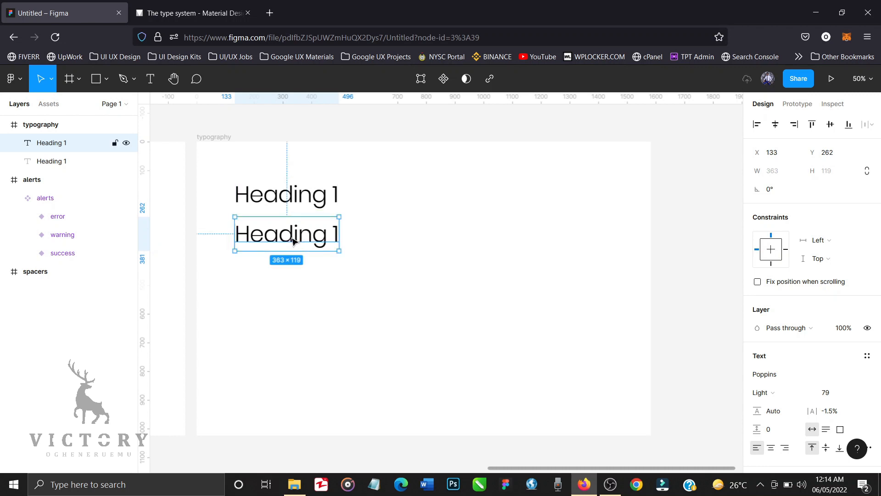
pyautogui.hotkey('ctrl', 'd')
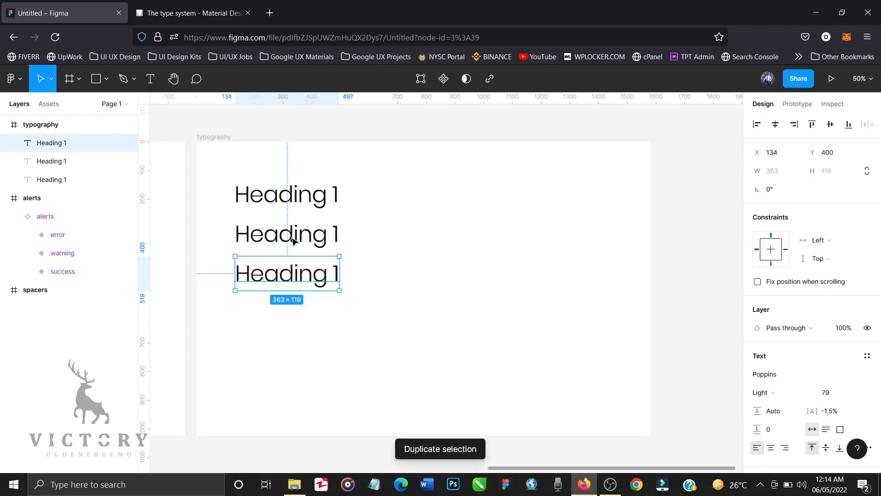
pyautogui.hotkey('ctrl', 'd')
pyautogui.hotkey('ctrl', 'd')
pyautogui.hotkey('ctrl', 'd')
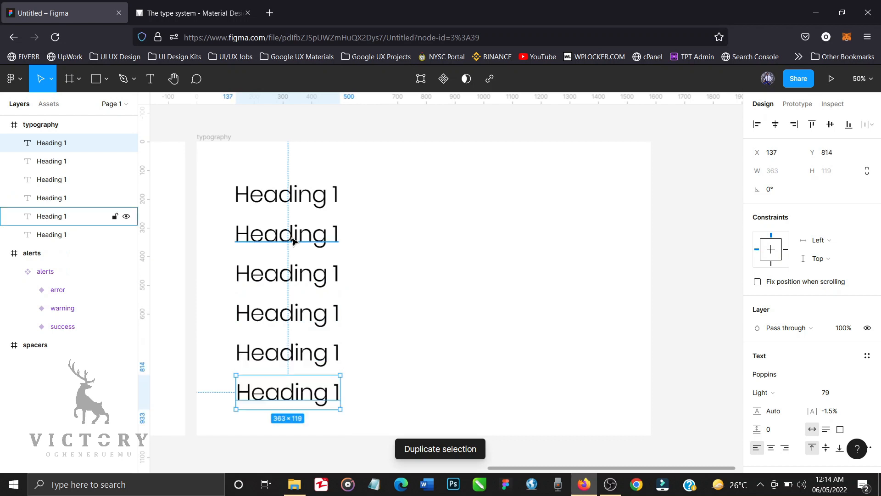
pyautogui.hotkey('ctrl', 'd')
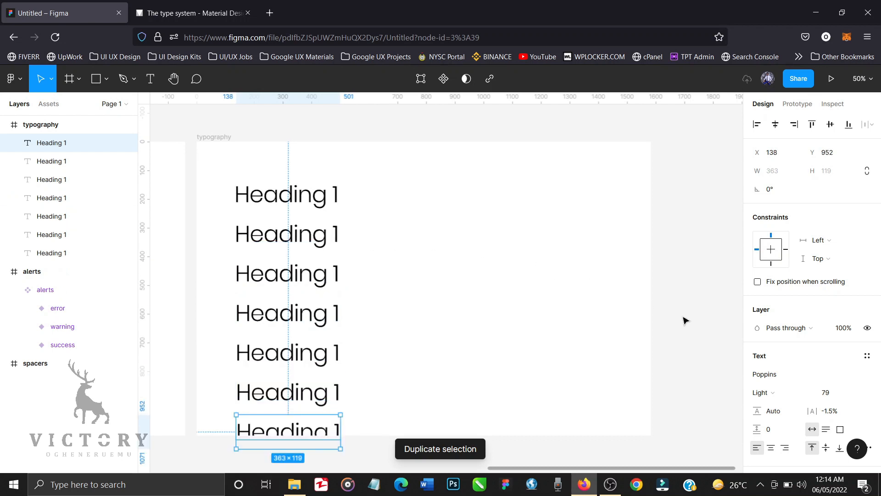
pyautogui.click(684, 319)
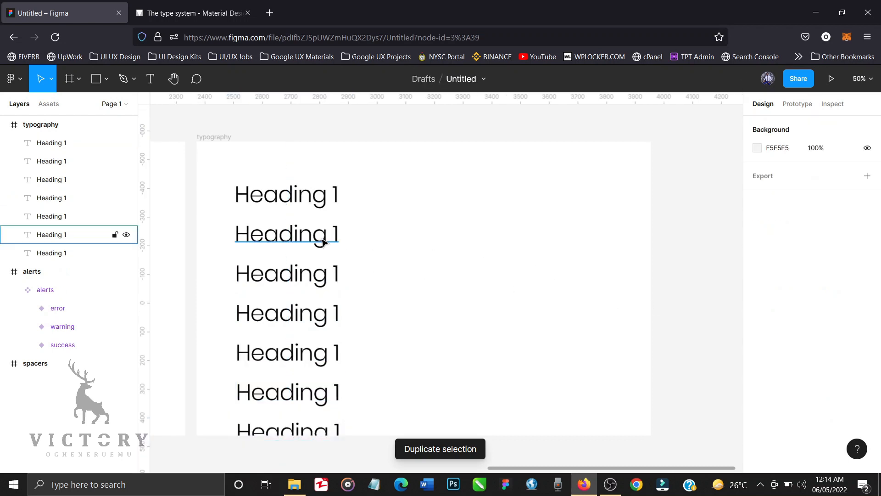
# Step: Change the second heading's text in the typography frame to "Heading 2"
pyautogui.click(323, 239)
pyautogui.press('BackSpace')
pyautogui.write('2')
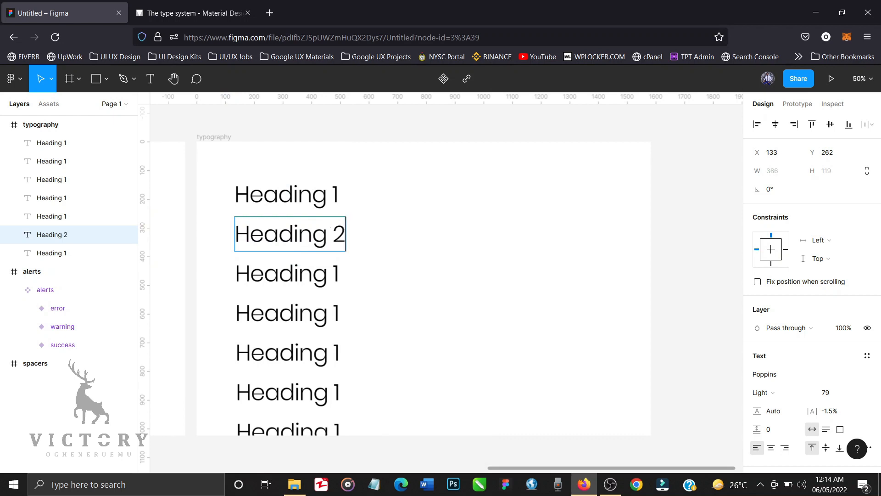
pyautogui.press('Return')
pyautogui.press('BackSpace')
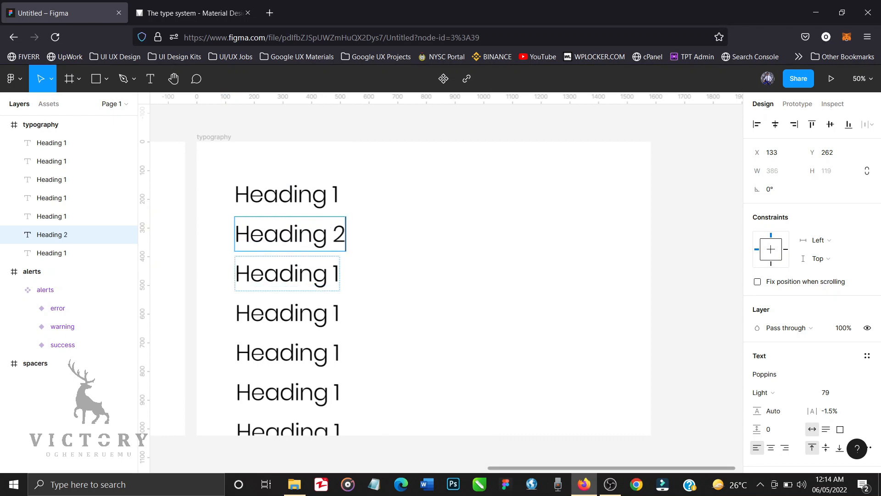
pyautogui.press('Escape')
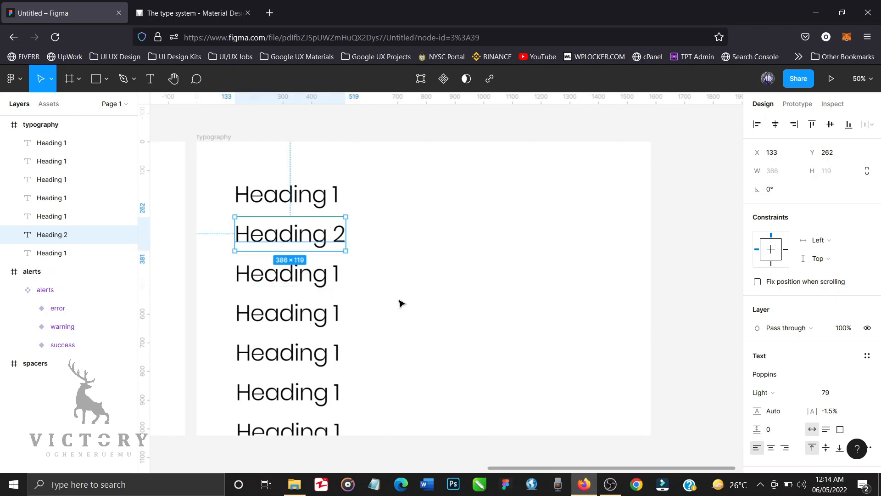
# Step: Change the third heading's text in the typography frame to "Heading 3"
pyautogui.doubleClick(340, 276)
pyautogui.click(340, 276)
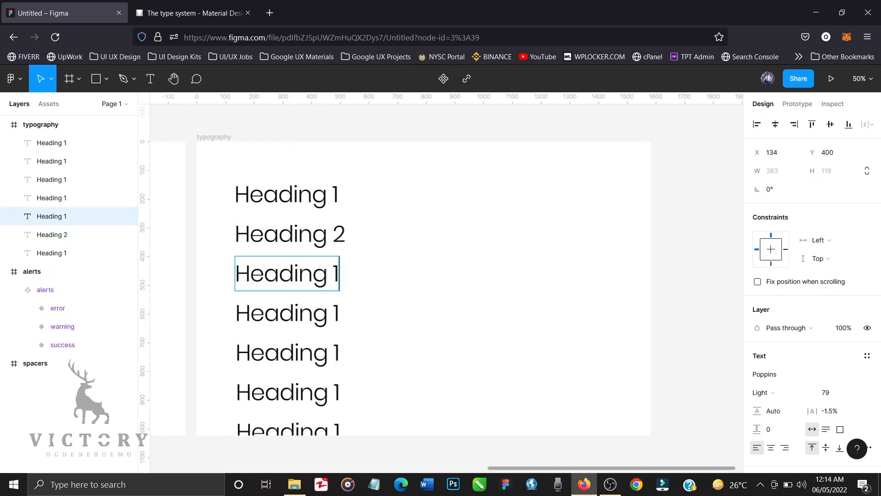
pyautogui.press('BackSpace')
pyautogui.write('3')
# Step: Change the fourth heading's text to "Heading 4" and select the fifth heading
pyautogui.click(339, 308)
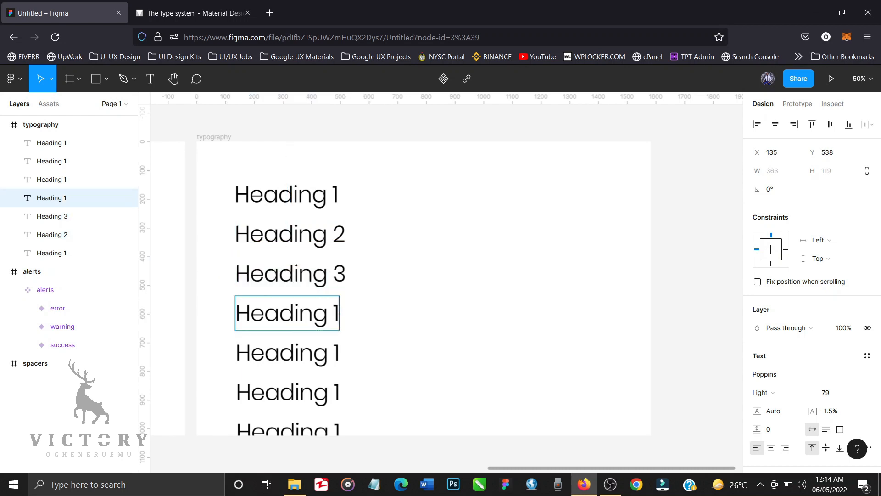
pyautogui.doubleClick(339, 309)
pyautogui.press('BackSpace')
pyautogui.write('4')
pyautogui.click(340, 347)
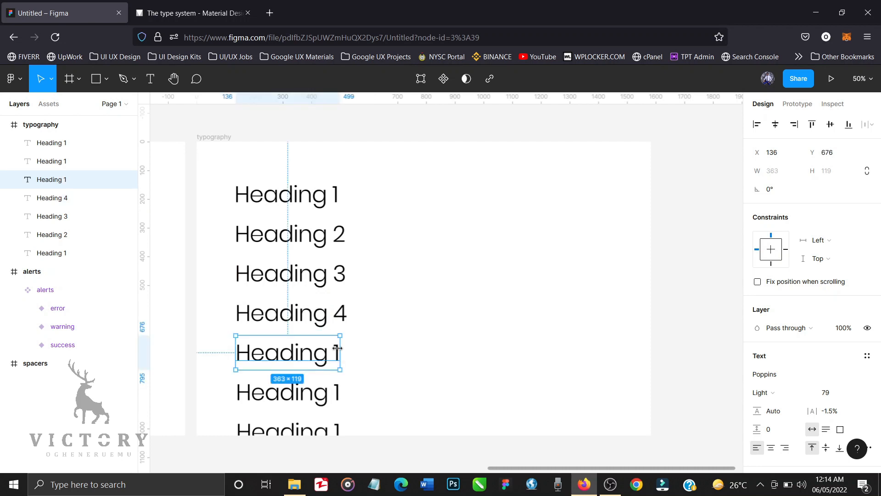
# Step: Change the fifth heading's text in the typography frame to "Heading 5"
pyautogui.press('Return')
pyautogui.click(340, 350)
pyautogui.press('BackSpace')
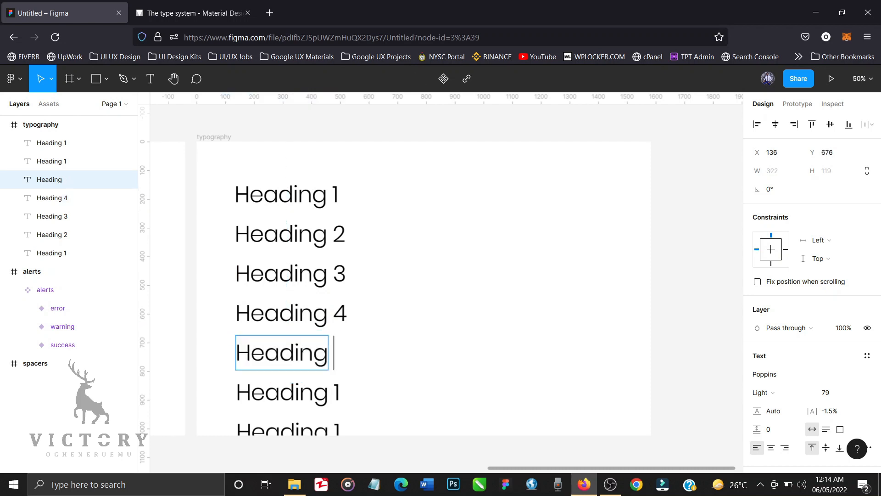
pyautogui.write('5')
# Step: Change the sixth heading's text in the typography frame to "Heading 6"
pyautogui.doubleClick(339, 385)
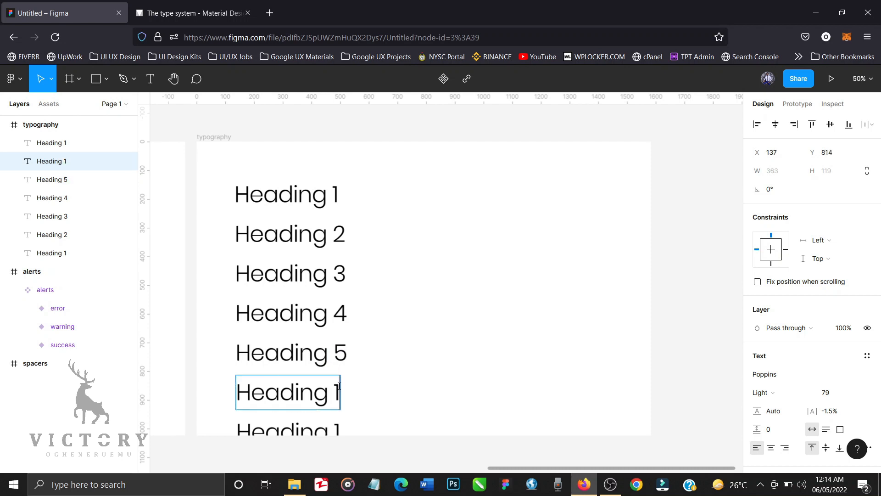
pyautogui.press('BackSpace')
pyautogui.write('6')
pyautogui.scroll(-4, 353, 398)
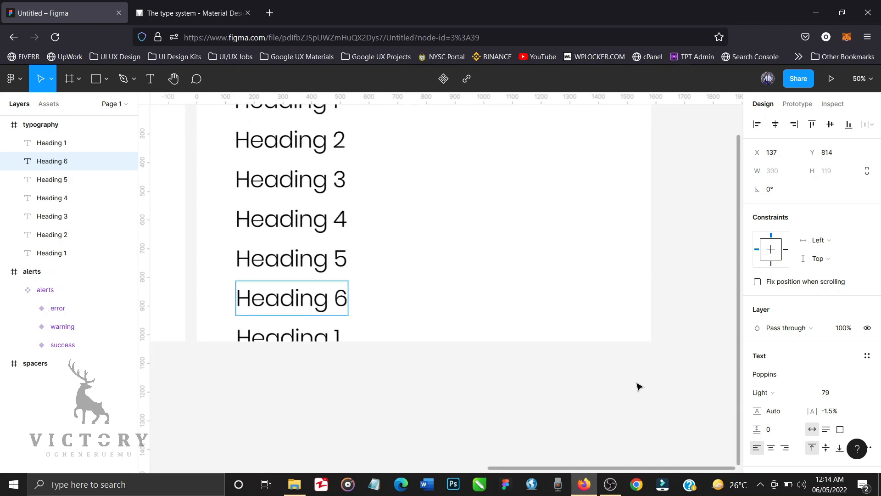
pyautogui.press('Escape')
# Step: Delete the surplus seventh heading at the lower edge of the typography frame
pyautogui.click(320, 346)
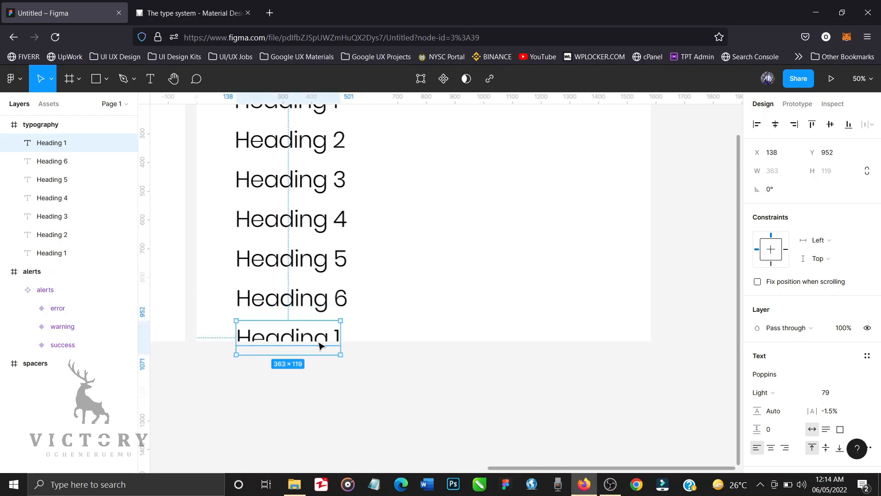
pyautogui.press('Delete')
pyautogui.scroll(4, 409, 311)
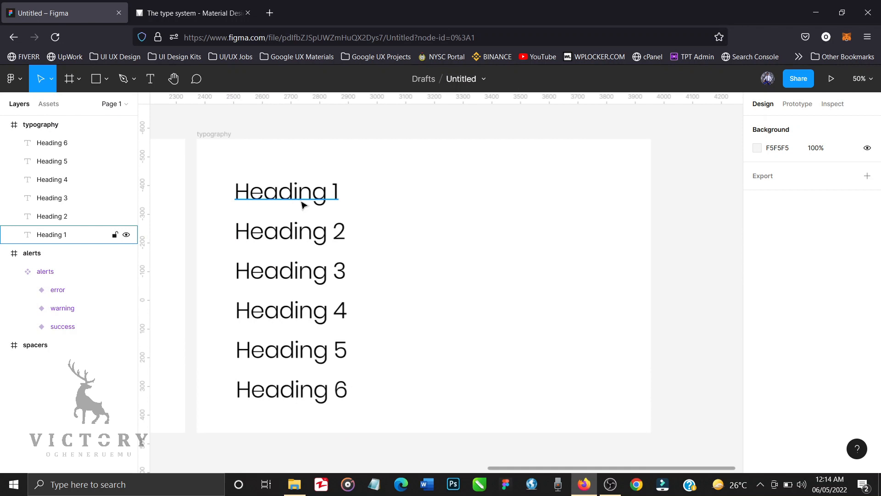
# Step: Look up Headline 2 in the Material Design type scale and set Heading 2's font size to 50 in Figma
pyautogui.click(318, 236)
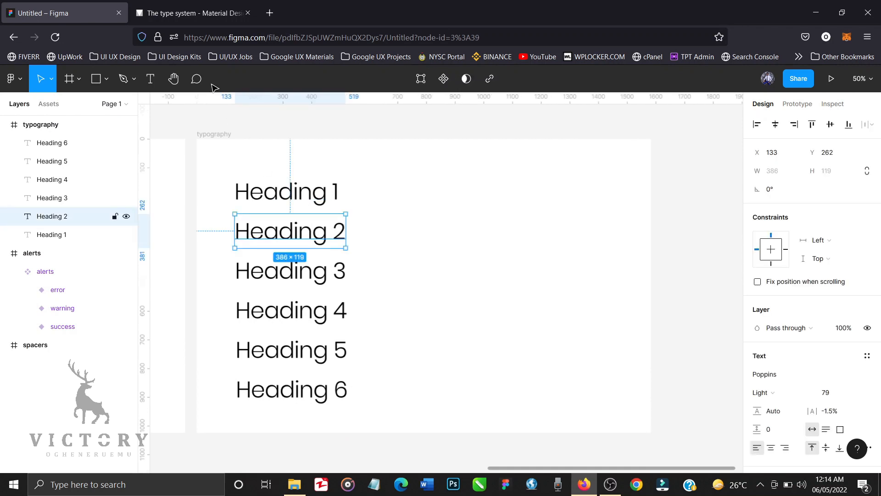
pyautogui.click(200, 17)
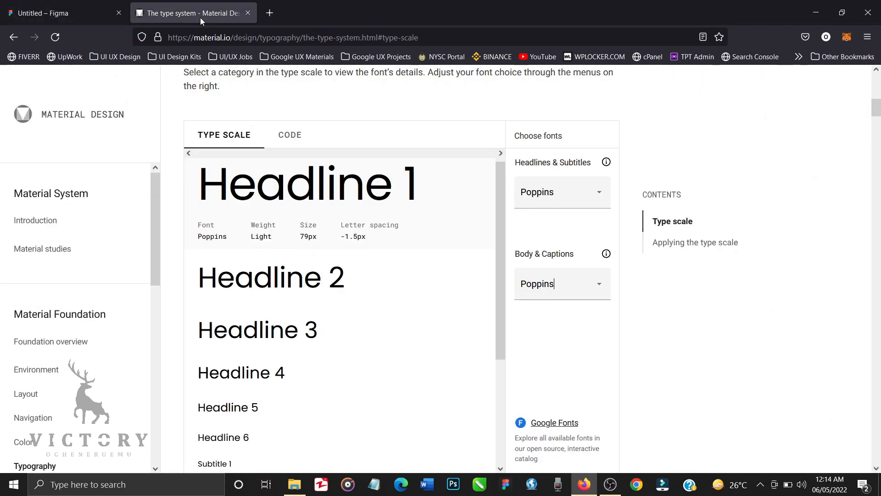
pyautogui.click(274, 282)
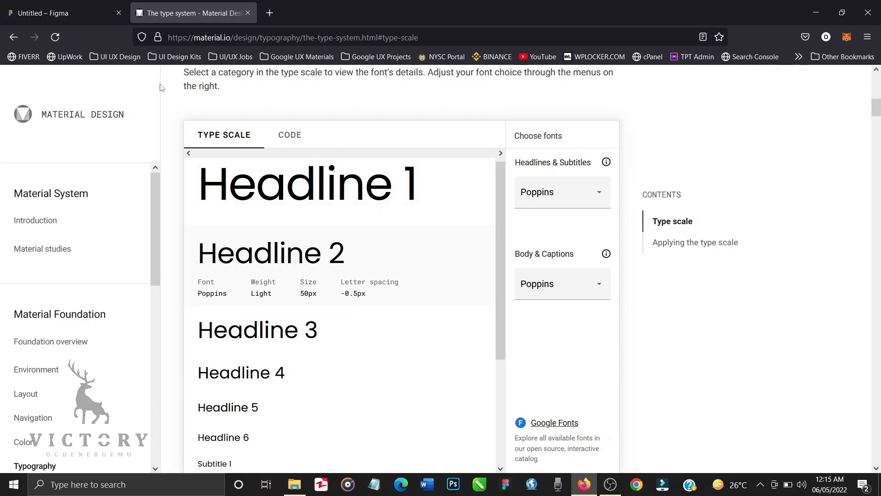
pyautogui.click(85, 16)
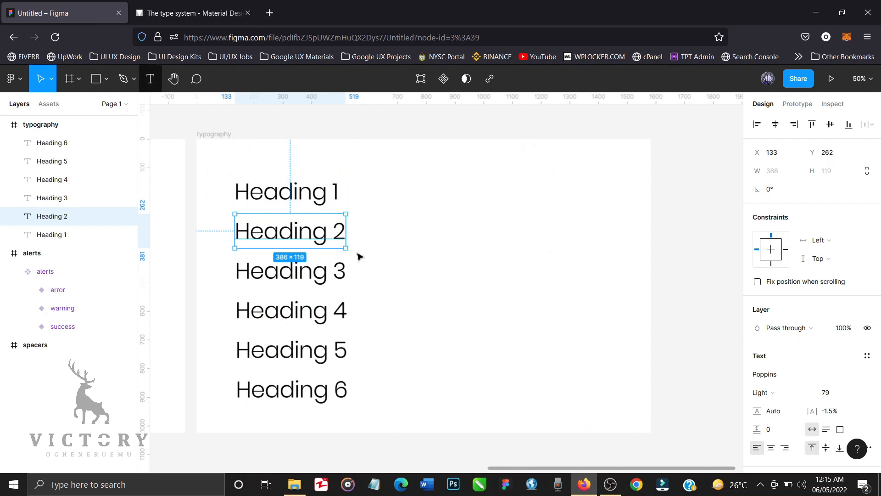
pyautogui.click(833, 394)
pyautogui.hotkey('ctrl', 'a')
pyautogui.write('5')
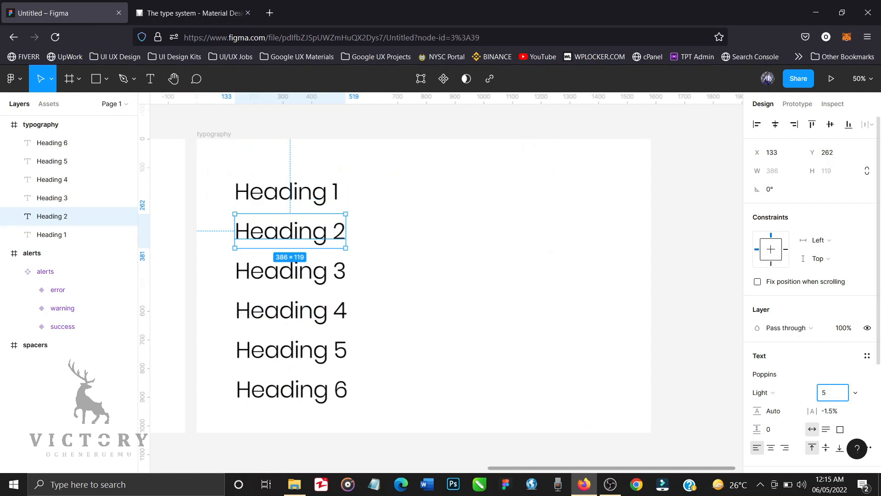
pyautogui.write('0')
pyautogui.press('Return')
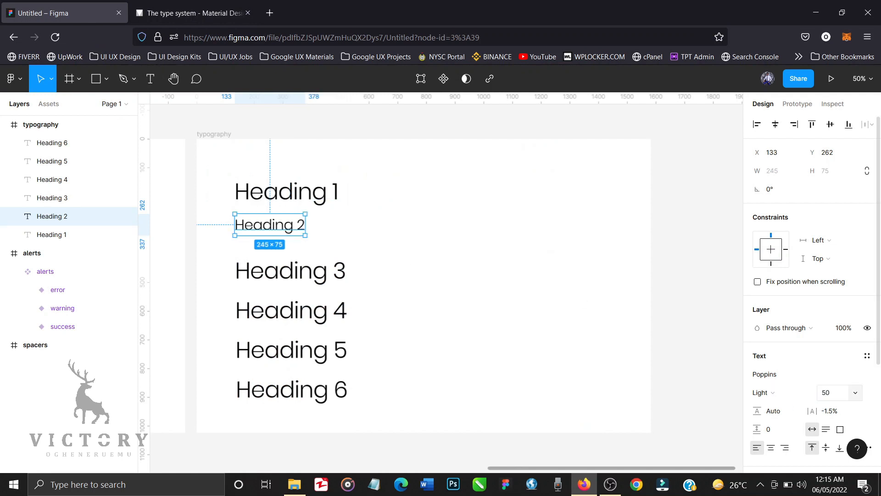
# Step: Set Heading 2's letter spacing to -0.5%
pyautogui.click(833, 412)
pyautogui.write('-')
pyautogui.press('Return')
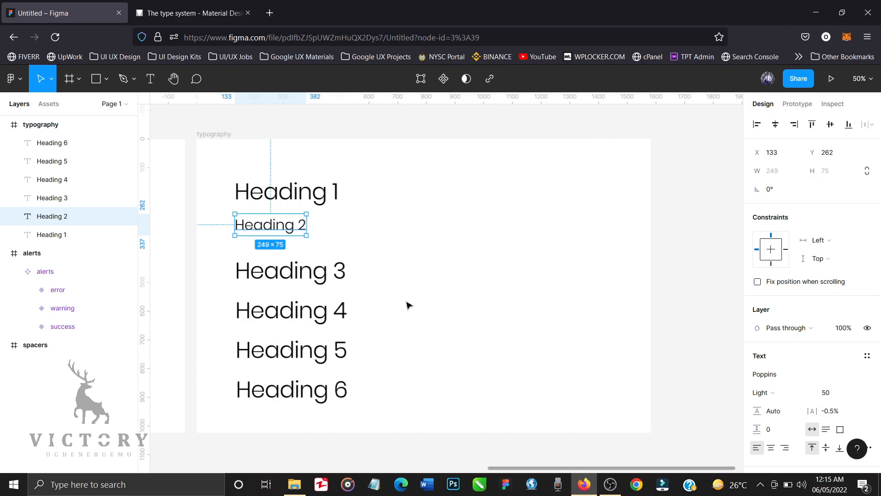
# Step: Look up Headline 3 in the Material Design type scale and set Heading 3's font size to 40 in Figma
pyautogui.click(341, 276)
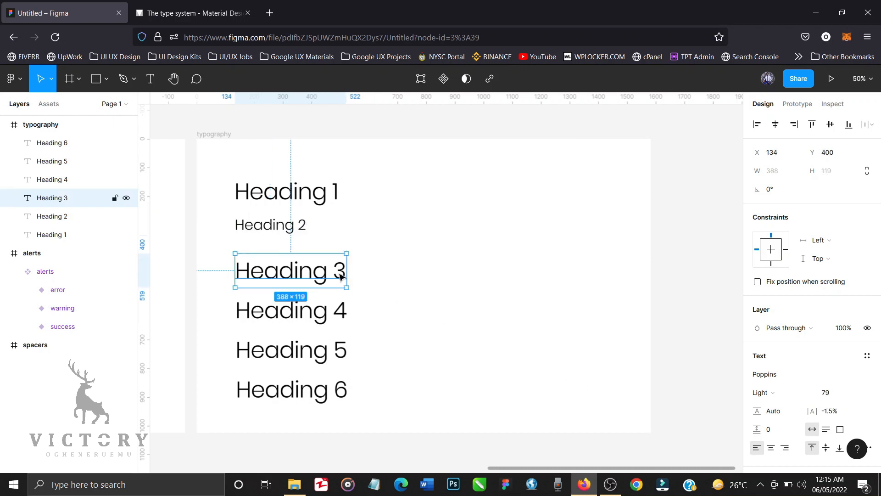
pyautogui.click(161, 19)
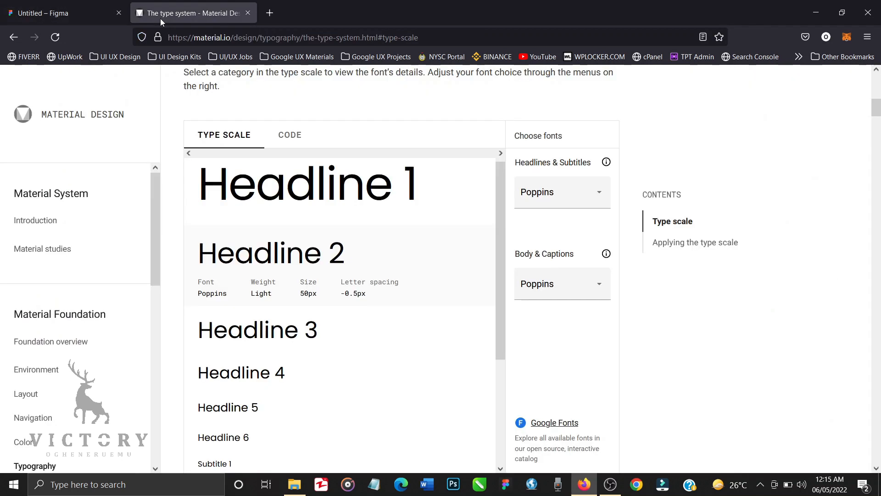
pyautogui.click(262, 328)
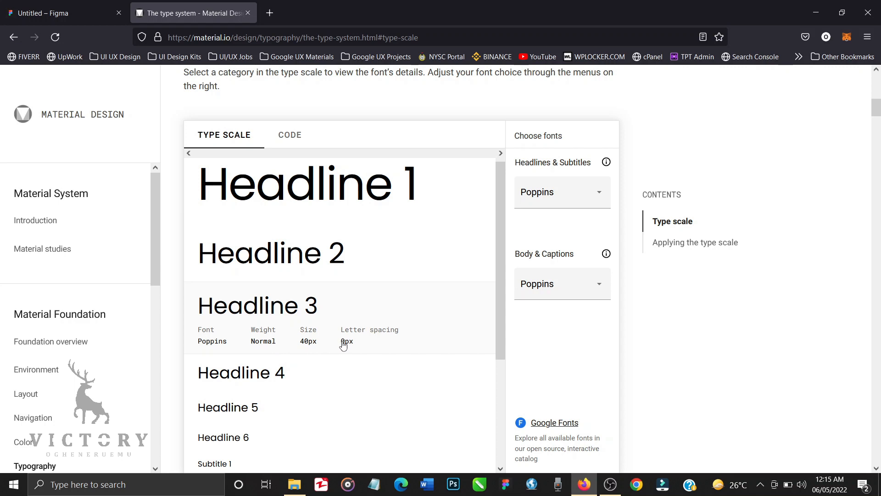
pyautogui.click(75, 18)
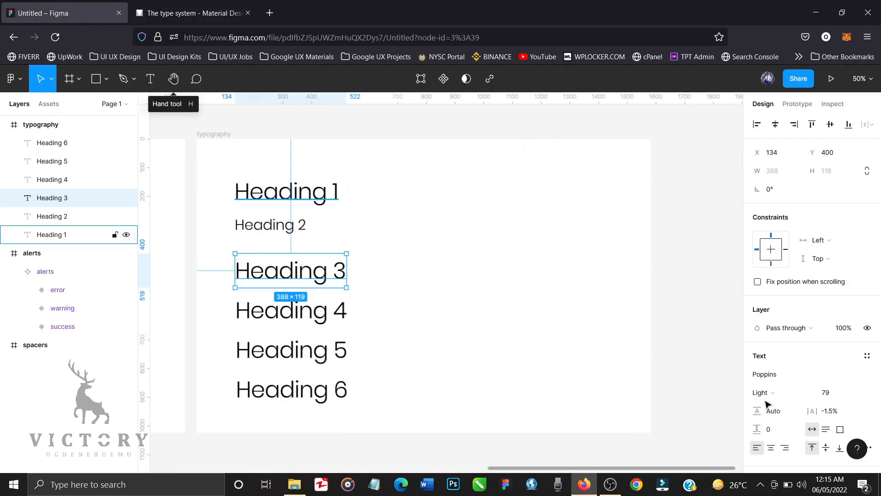
pyautogui.click(831, 397)
pyautogui.write('4')
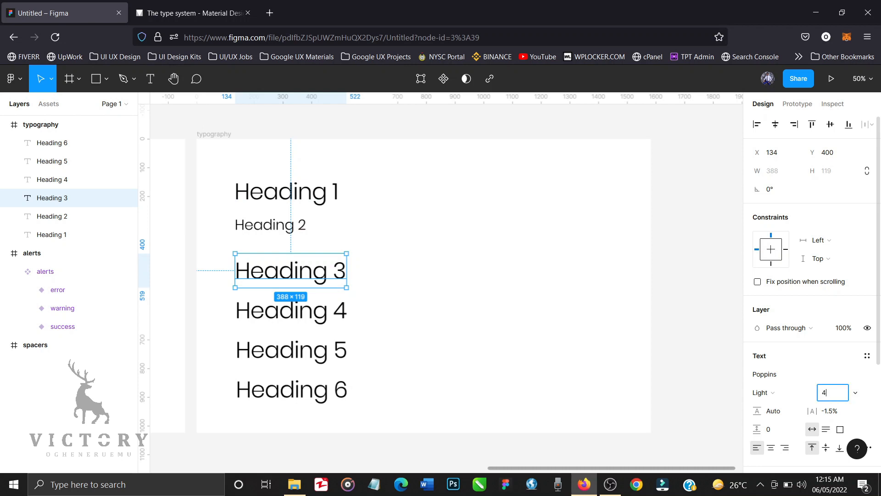
pyautogui.write('0')
pyautogui.press('Return')
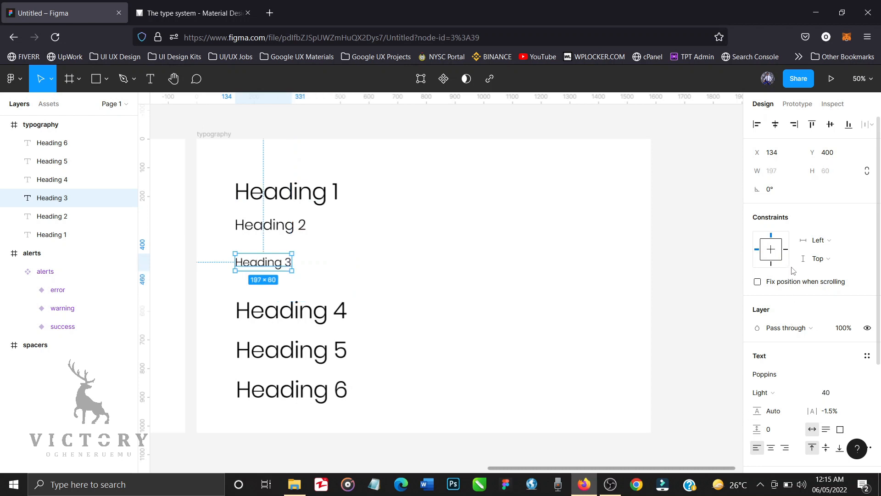
# Step: Set Heading 3's font weight to Regular and its letter spacing to 0
pyautogui.click(805, 397)
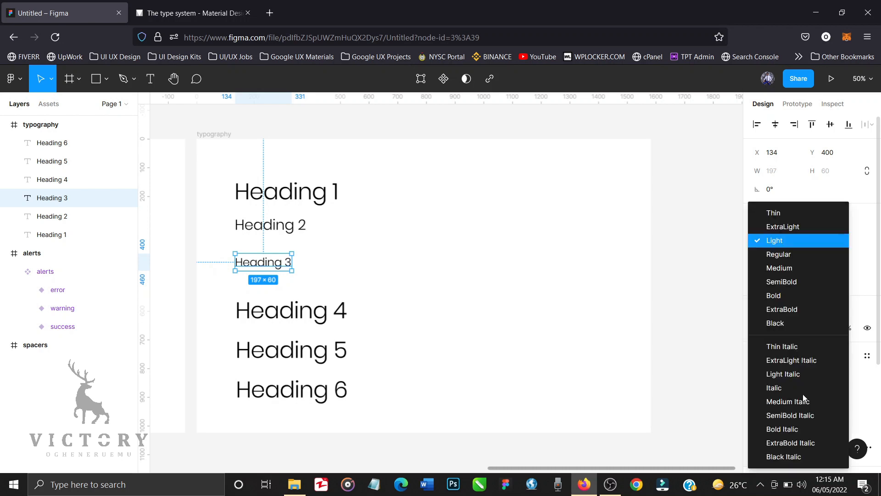
pyautogui.click(791, 260)
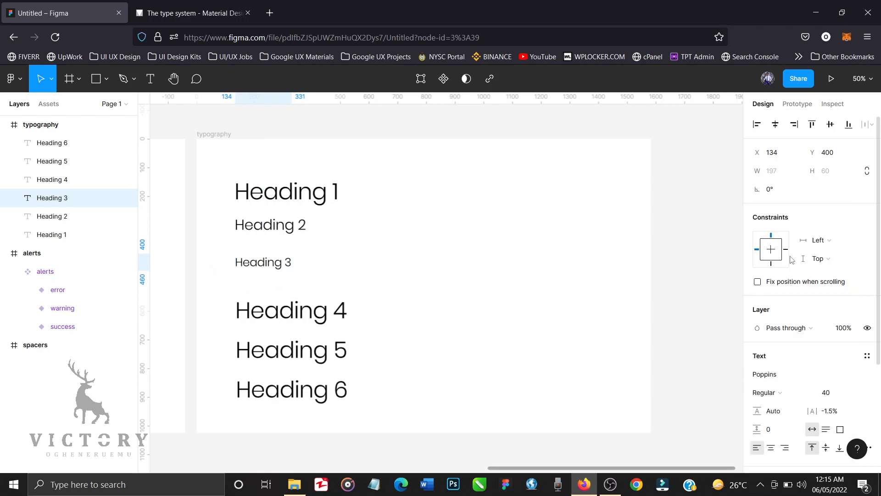
pyautogui.click(837, 418)
pyautogui.write('0')
pyautogui.press('Return')
# Step: Look up Headline 4 in the Material Design type scale and set Heading 4's font size to 28 in Figma
pyautogui.click(340, 311)
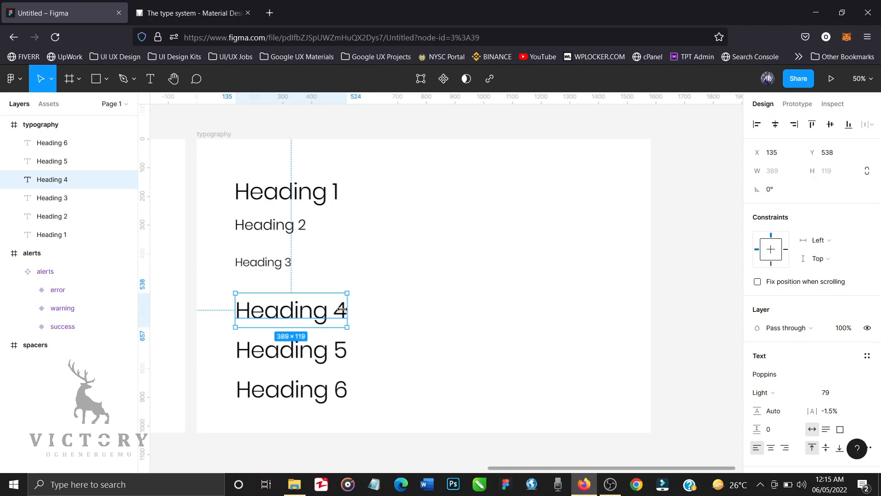
pyautogui.click(202, 14)
pyautogui.scroll(-3, 332, 342)
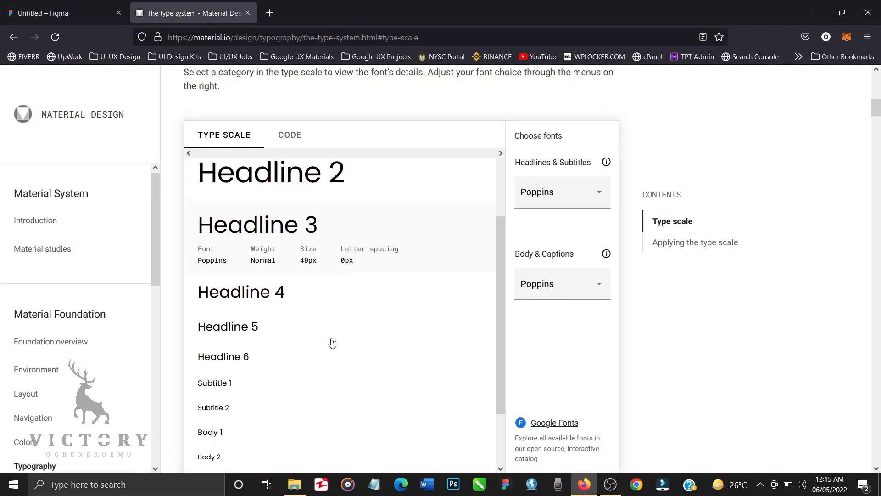
pyautogui.click(276, 281)
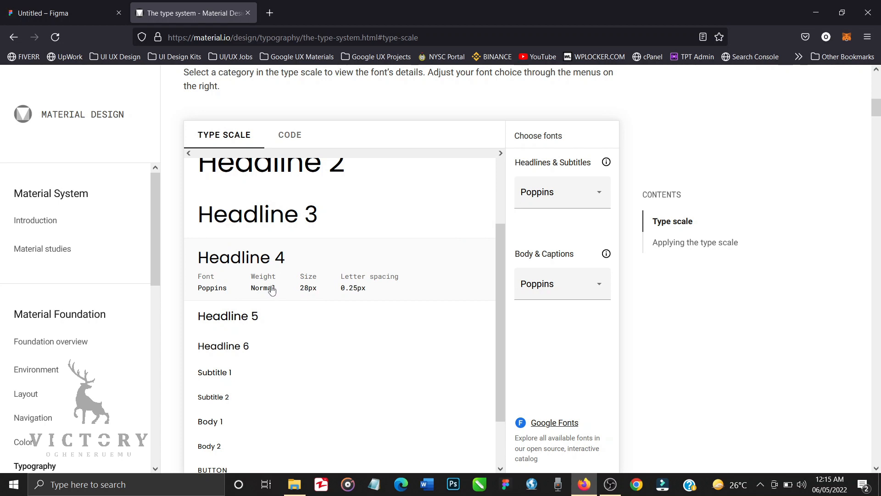
pyautogui.click(81, 18)
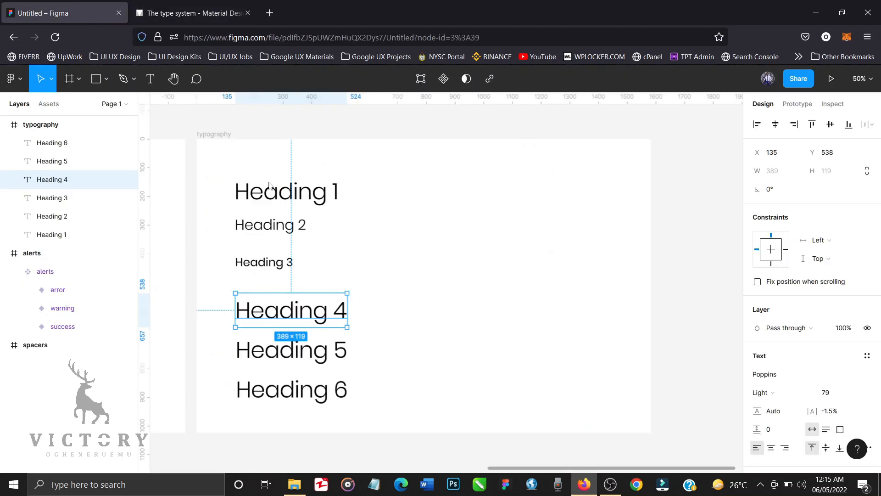
pyautogui.click(826, 393)
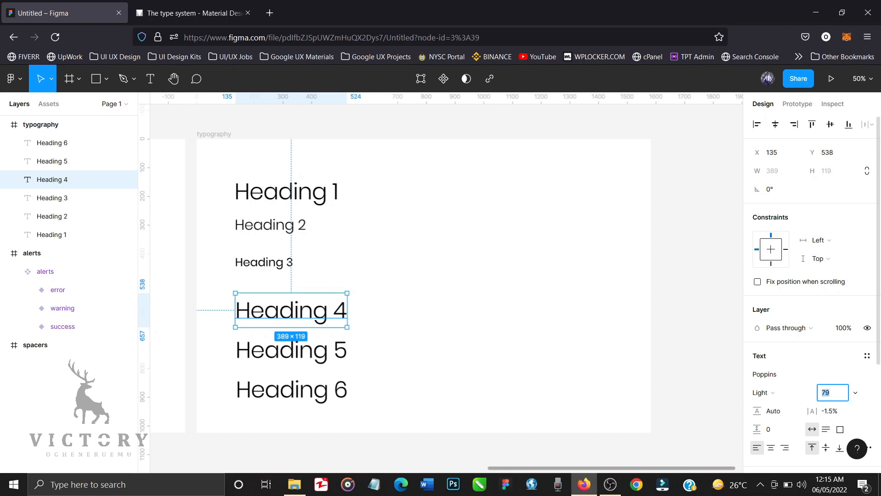
pyautogui.write('28')
pyautogui.press('Return')
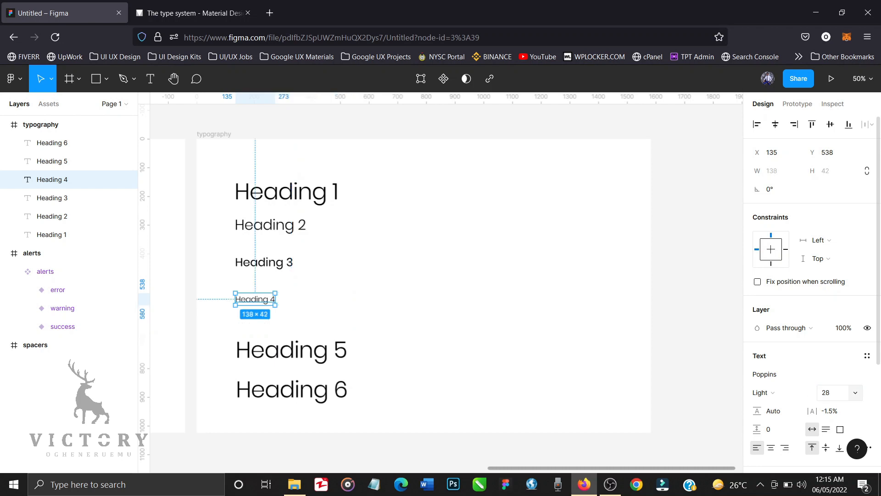
# Step: Set Heading 4's font weight to Regular and, after rechecking the type scale page, its letter spacing to 0.25%
pyautogui.click(801, 397)
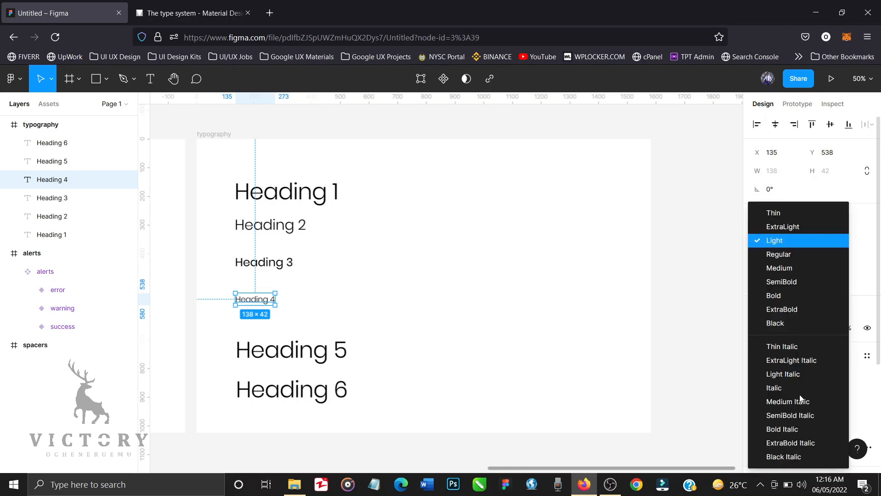
pyautogui.click(794, 255)
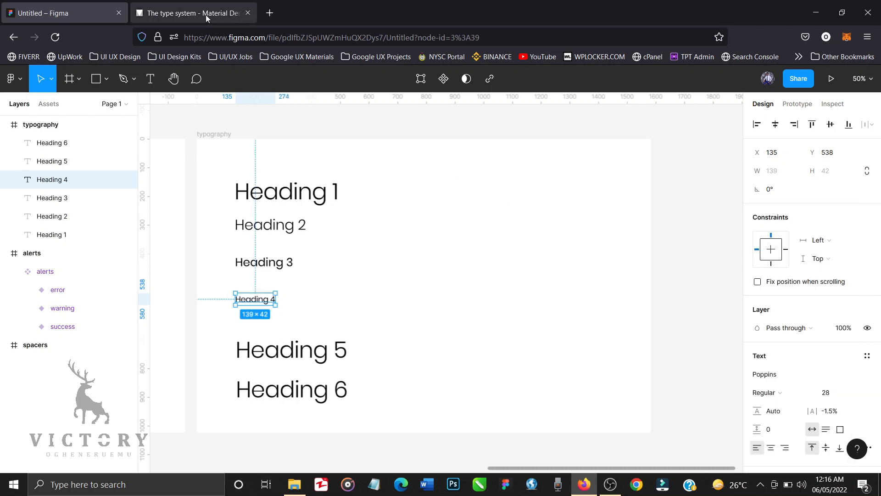
pyautogui.click(205, 15)
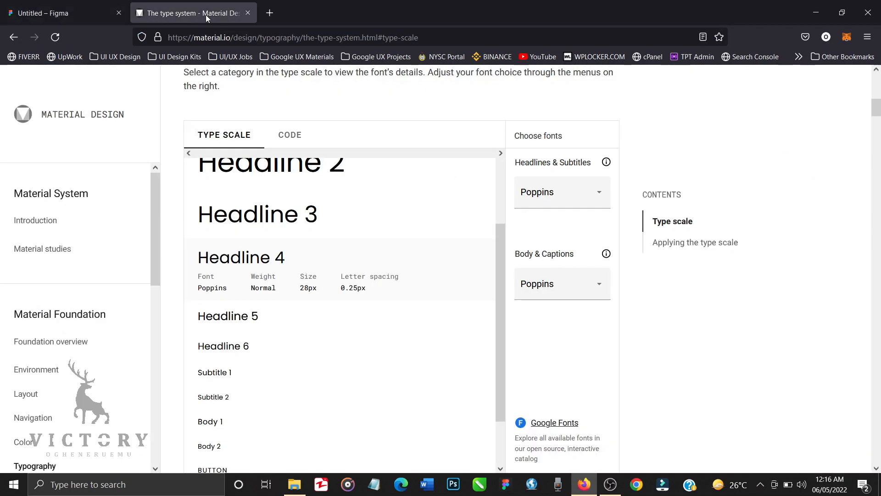
pyautogui.click(84, 15)
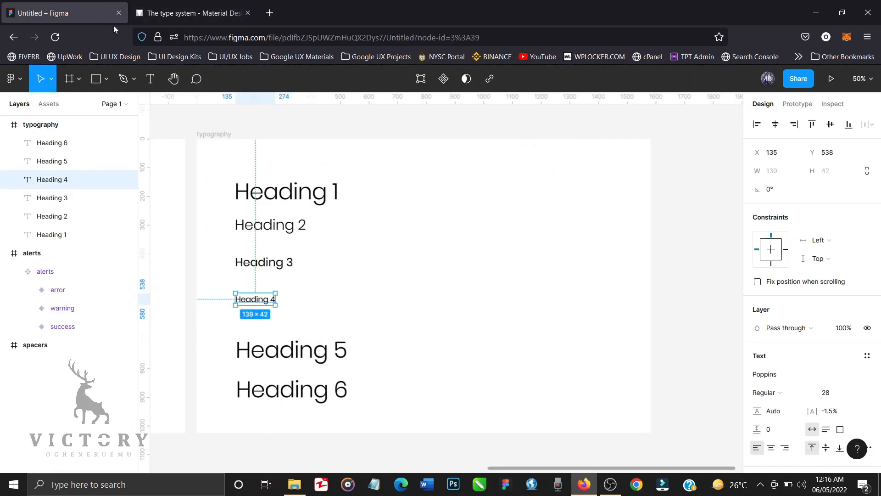
pyautogui.click(845, 413)
pyautogui.write('0.25')
pyautogui.press('Return')
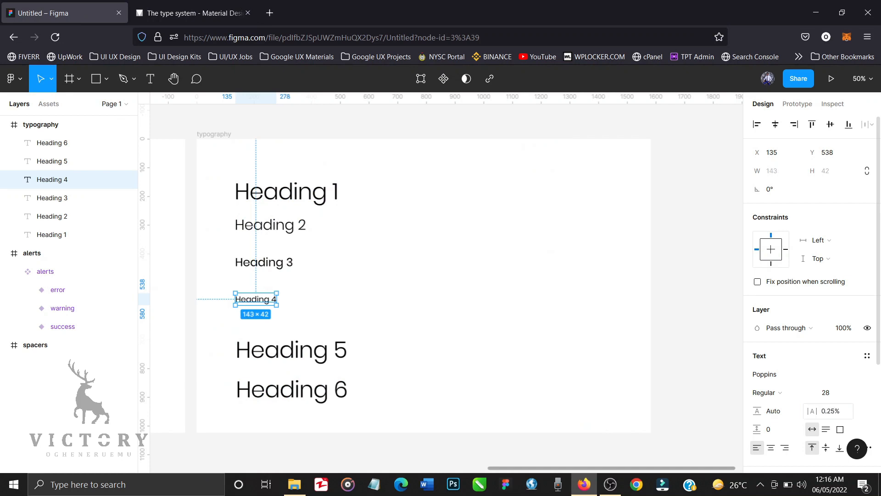
# Step: Look up Headline 5 in the Material Design type scale and set Heading 5's font size to 20 in Figma
pyautogui.click(342, 355)
pyautogui.click(195, 19)
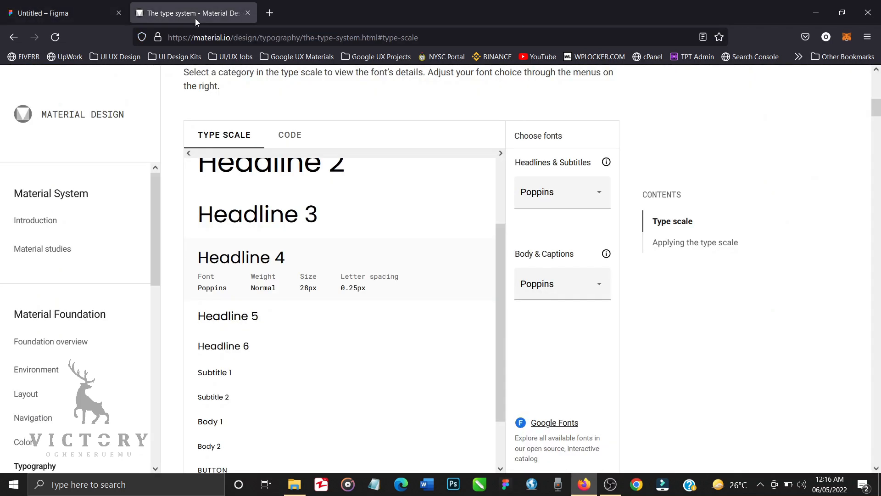
pyautogui.scroll(-2, 316, 349)
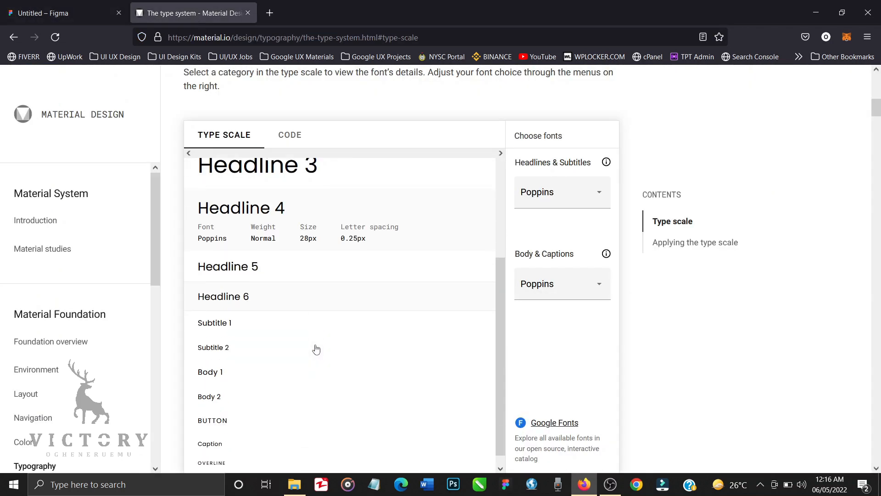
pyautogui.click(244, 261)
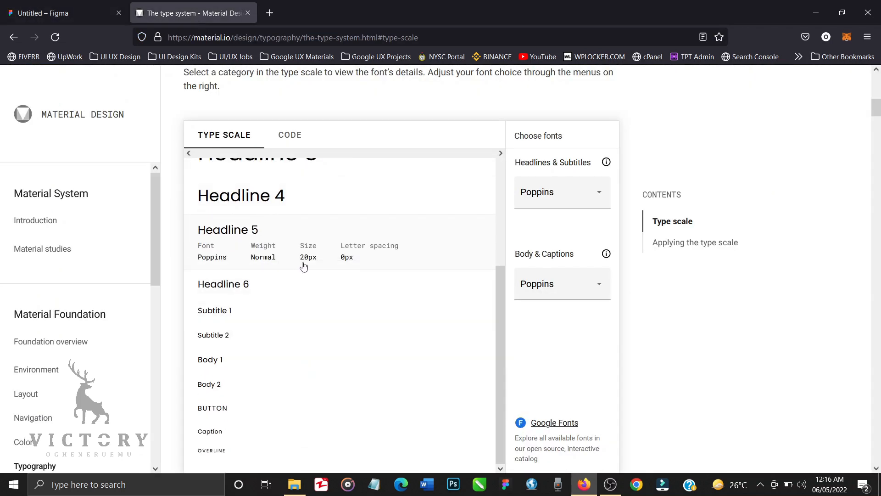
pyautogui.click(86, 12)
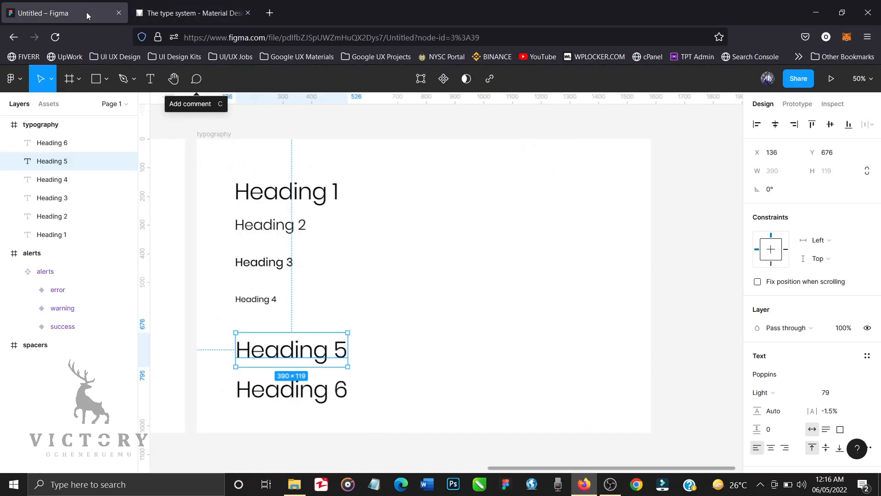
pyautogui.click(818, 396)
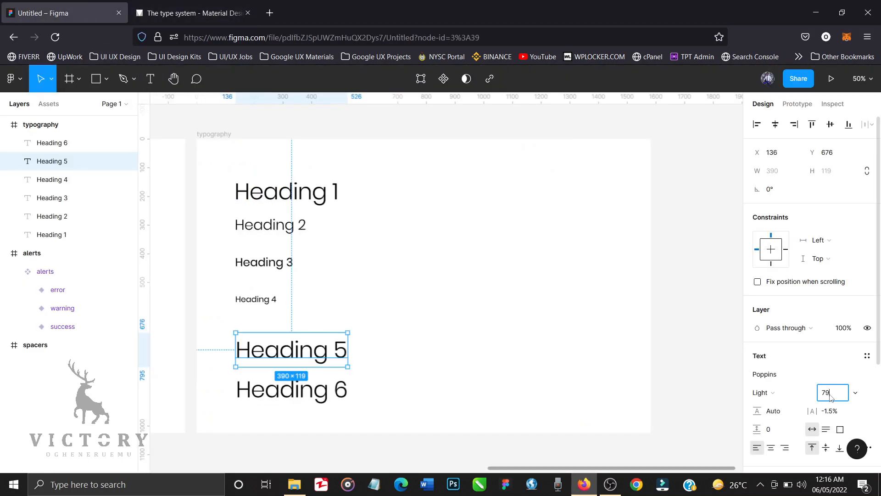
pyautogui.write('20')
# Step: Set Heading 5's font weight to Regular and its letter spacing to 0
pyautogui.click(806, 397)
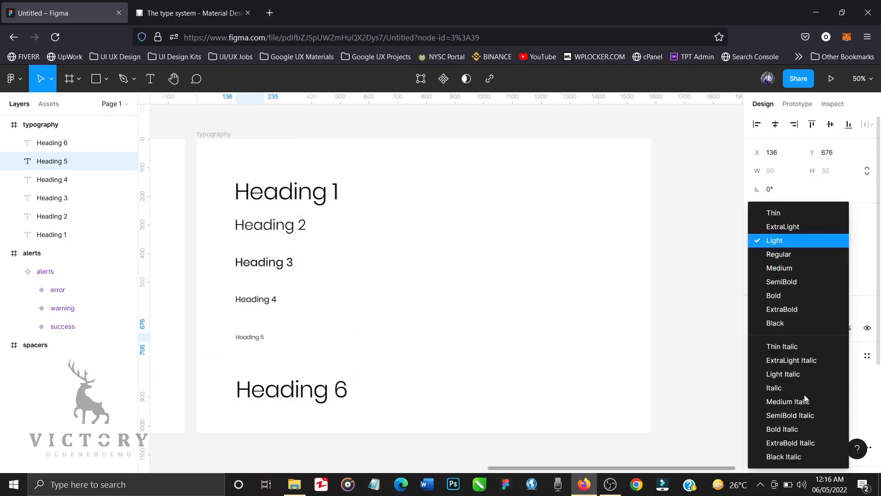
pyautogui.click(789, 259)
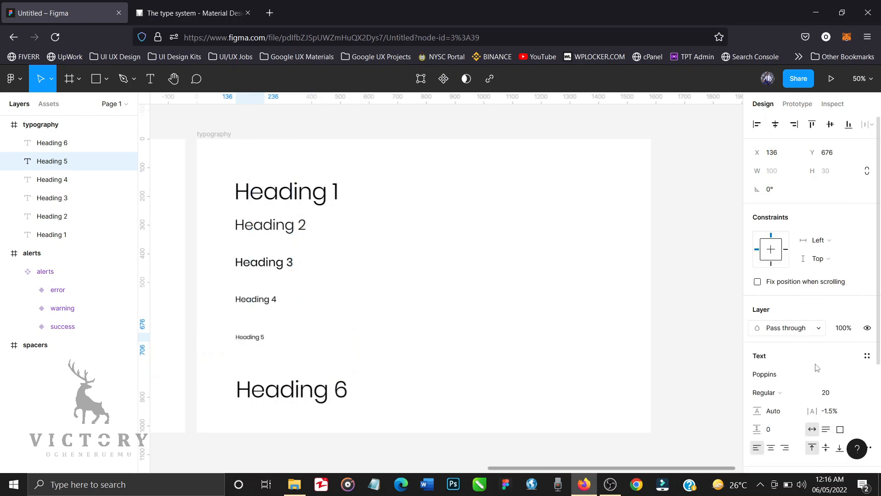
pyautogui.click(830, 410)
pyautogui.write('0')
pyautogui.press('Return')
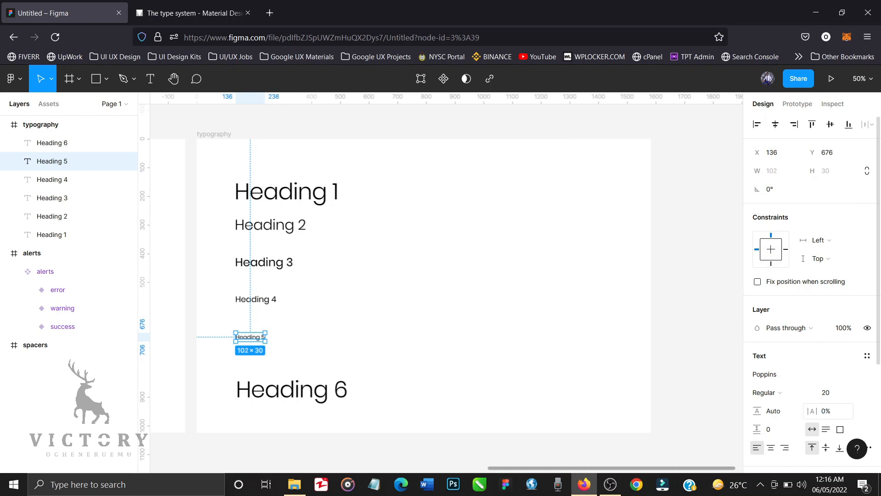
# Step: Look up Headline 6 in the Material Design type scale and set Heading 6's font size to 17 in Figma
pyautogui.click(326, 396)
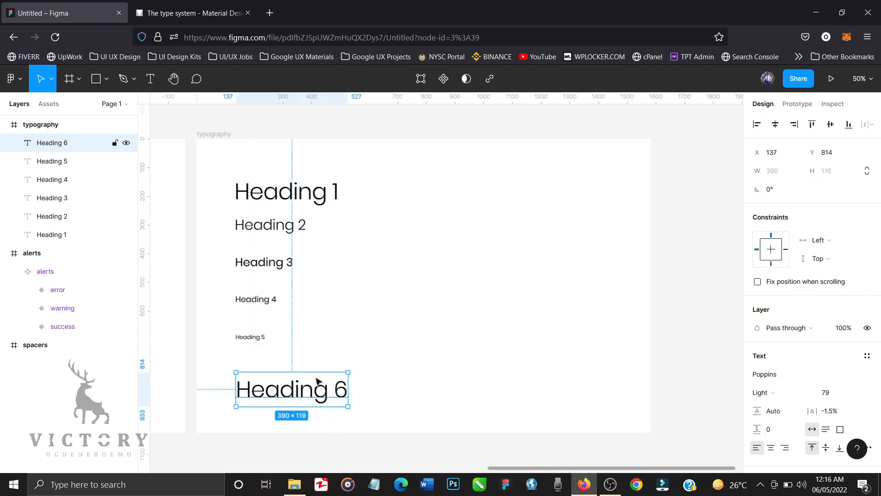
pyautogui.click(191, 17)
pyautogui.scroll(-1, 292, 303)
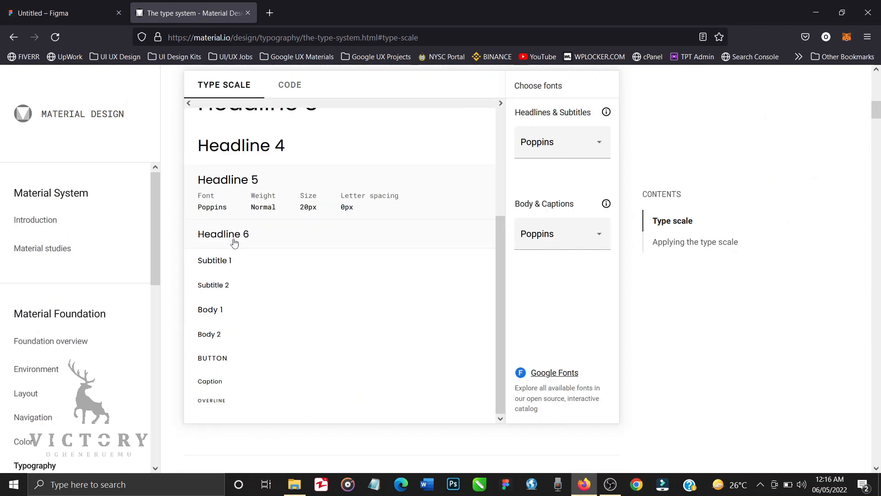
pyautogui.moveTo(234, 242)
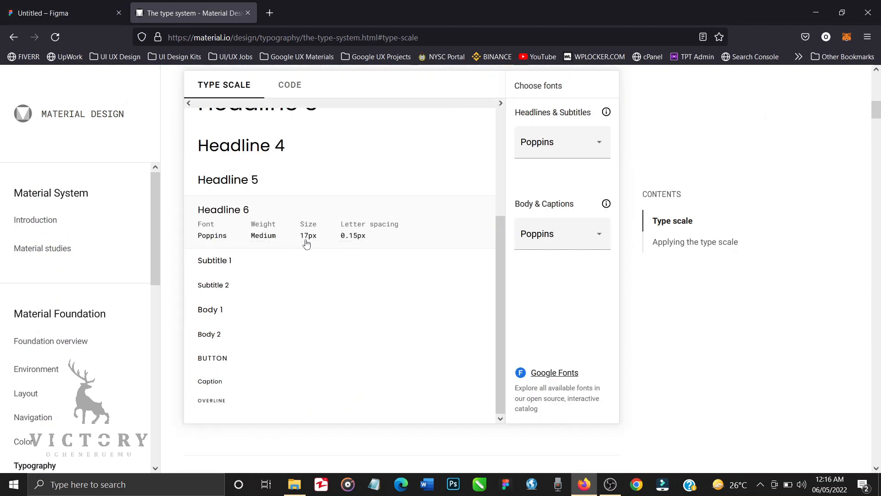
pyautogui.click(81, 15)
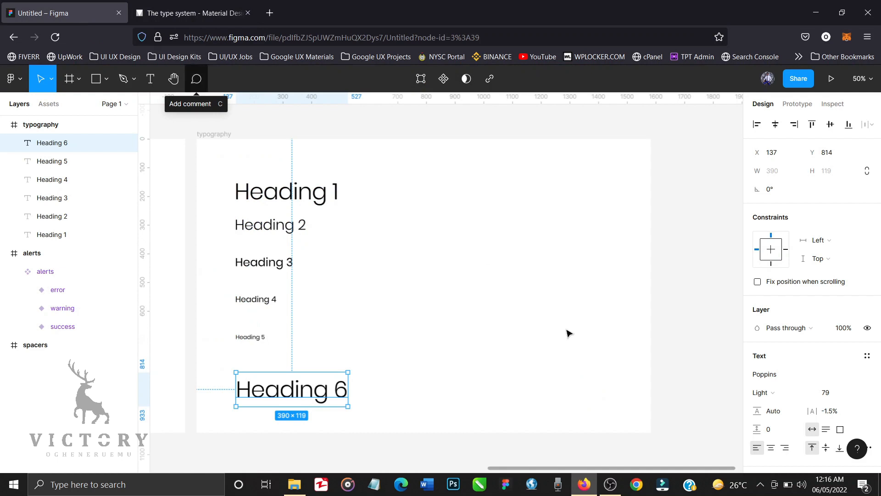
pyautogui.click(828, 393)
pyautogui.write('17')
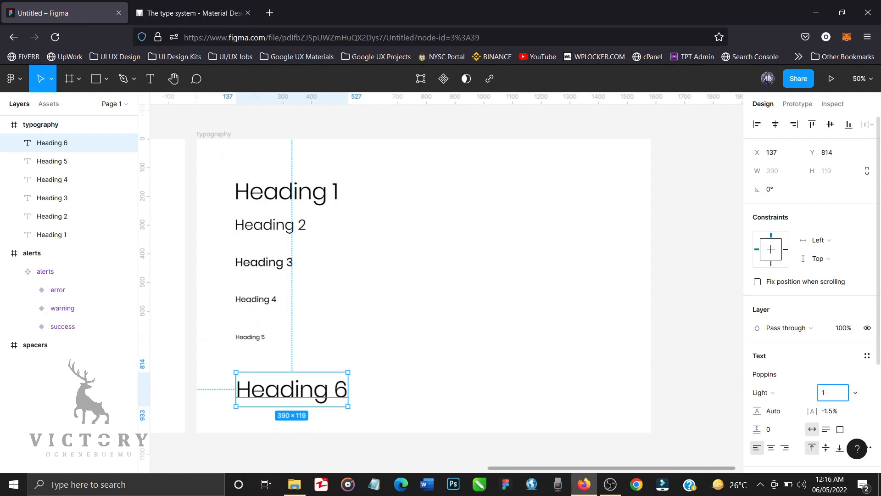
pyautogui.press('Return')
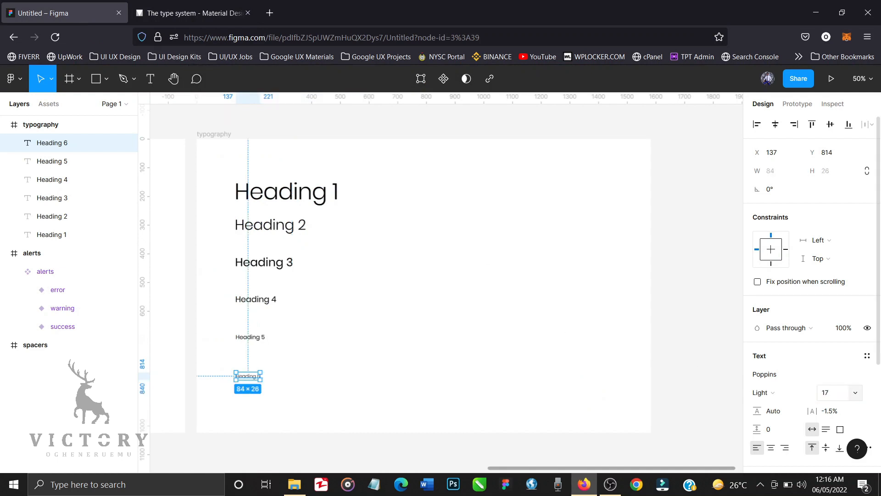
# Step: Recheck Headline 6's weight on the type scale page and set Heading 6's font weight to Medium
pyautogui.click(811, 396)
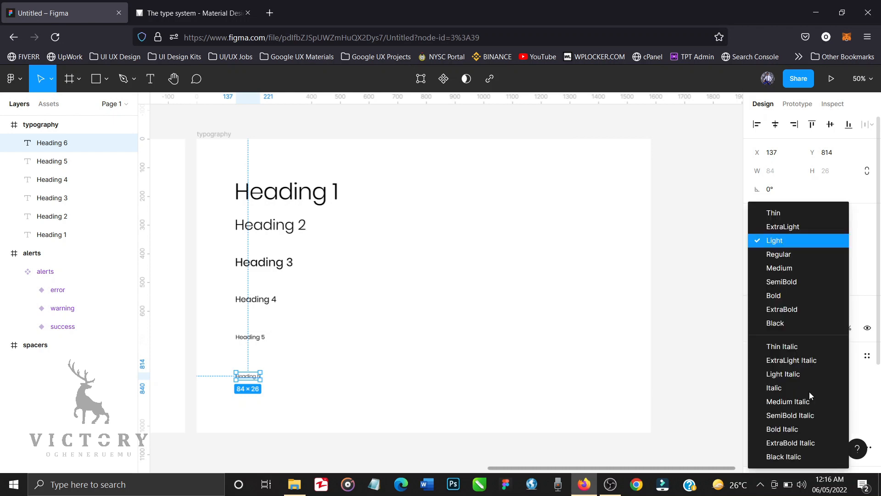
pyautogui.click(788, 255)
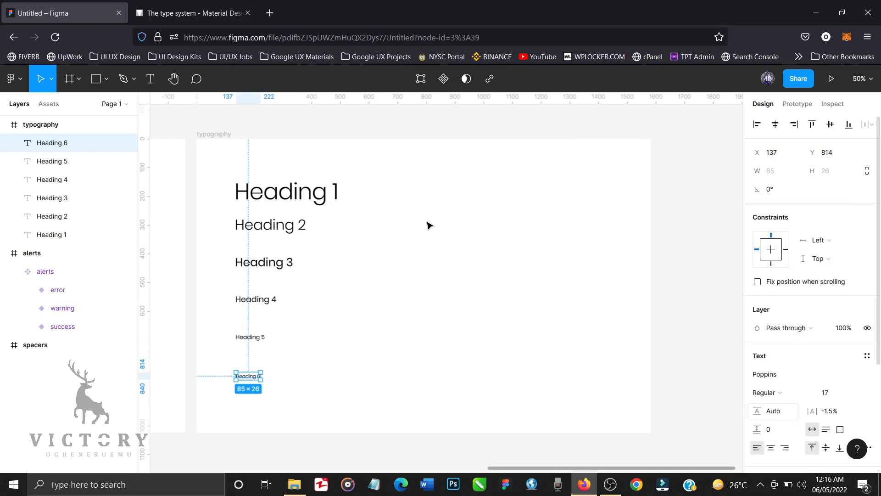
pyautogui.click(188, 17)
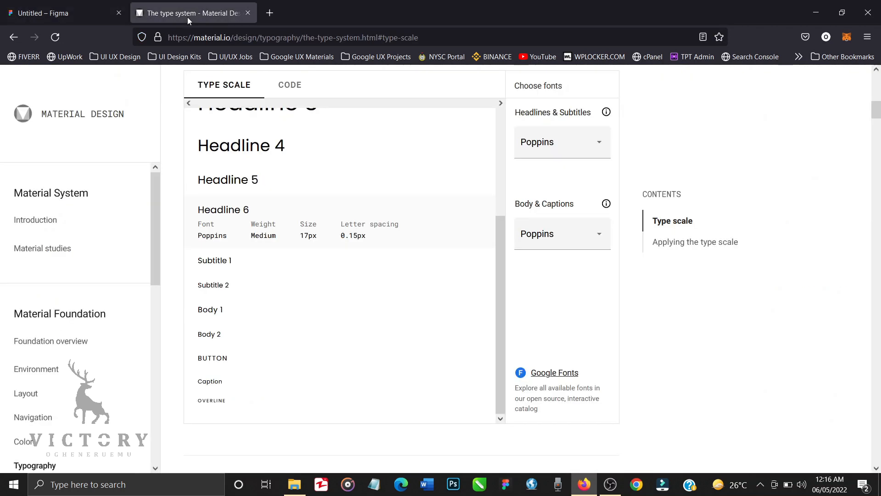
pyautogui.click(89, 12)
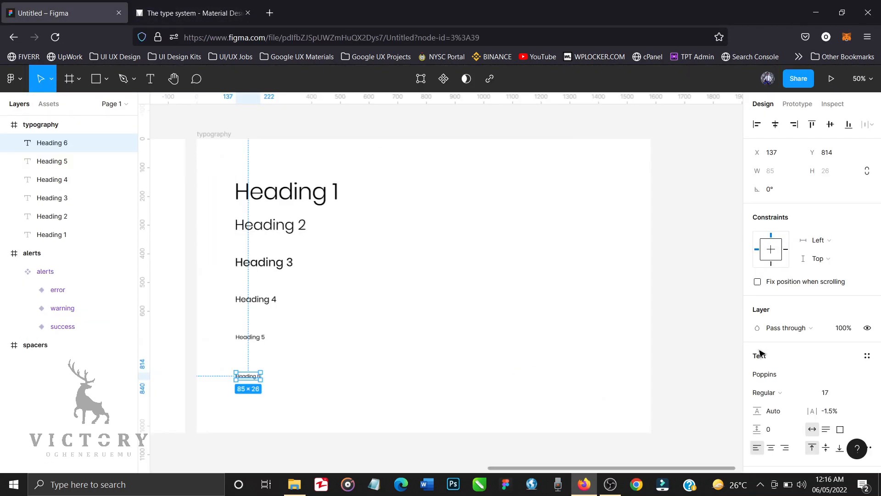
pyautogui.click(808, 396)
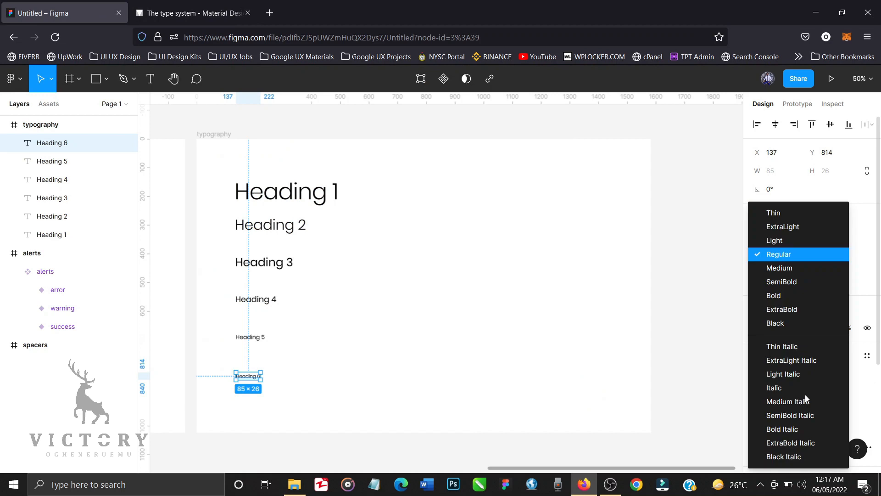
pyautogui.click(789, 274)
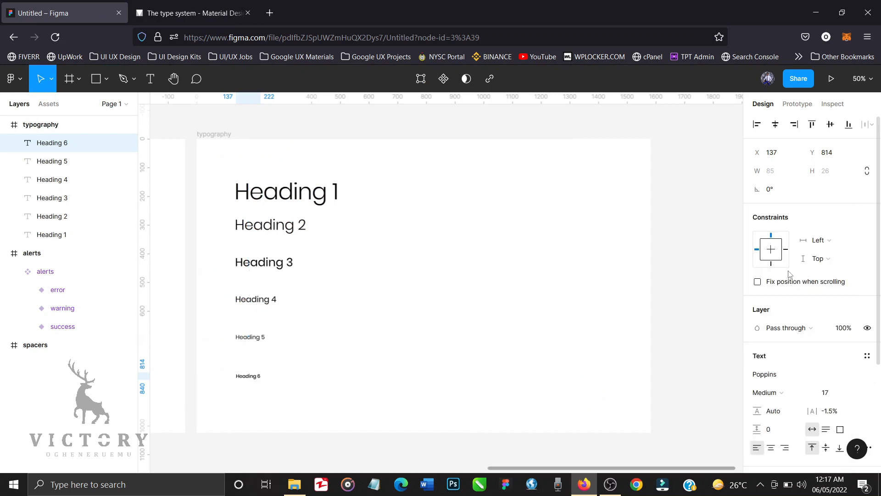
# Step: Check Headline 6's letter spacing on the type scale page and set Heading 6's letter spacing to 0.15%
pyautogui.click(203, 9)
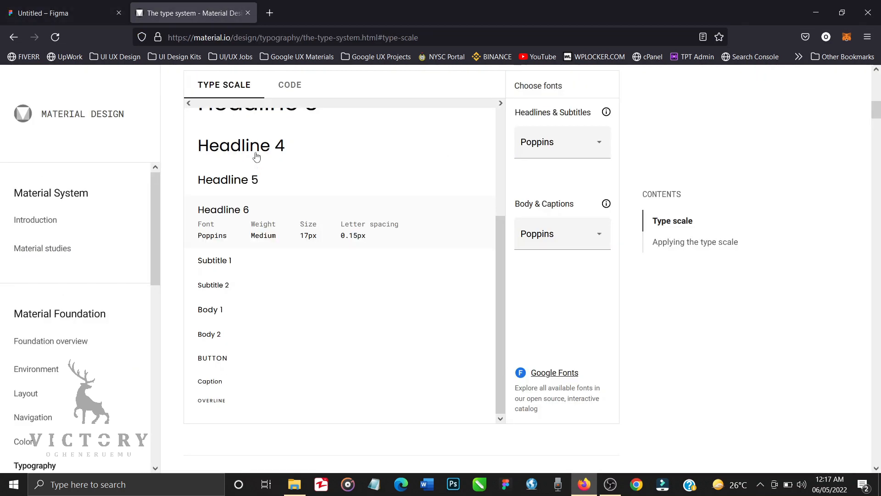
pyautogui.click(88, 17)
pyautogui.click(837, 413)
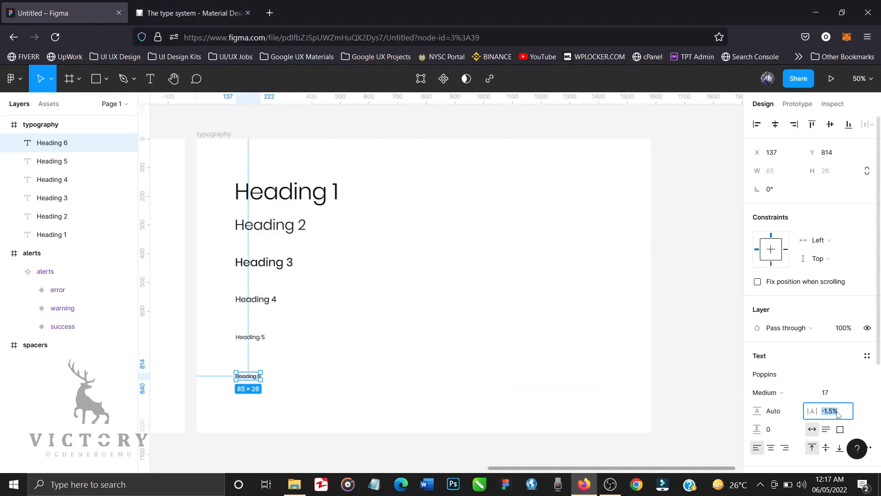
pyautogui.write('0.15')
pyautogui.press('Return')
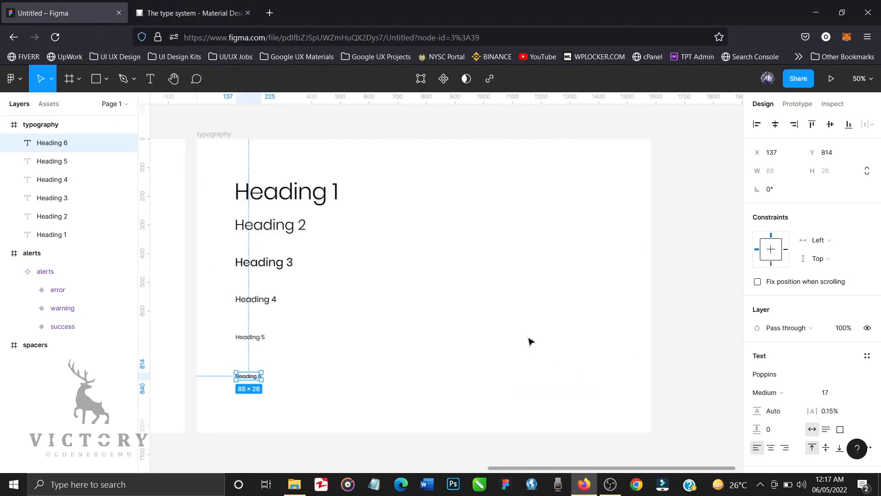
# Step: After checking the remaining type scale entries, copy Heading 6 to the right of Heading 1 and change the copy's text to "Subtitle 1"
pyautogui.click(185, 20)
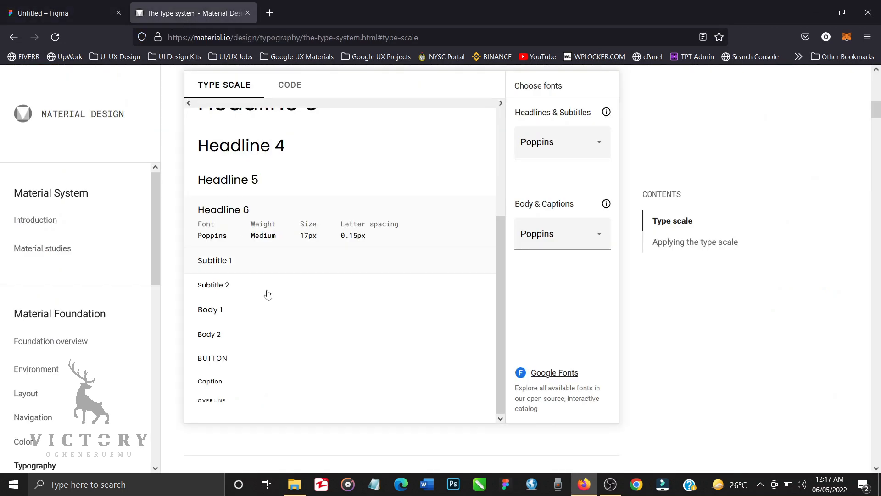
pyautogui.scroll(-1, 265, 295)
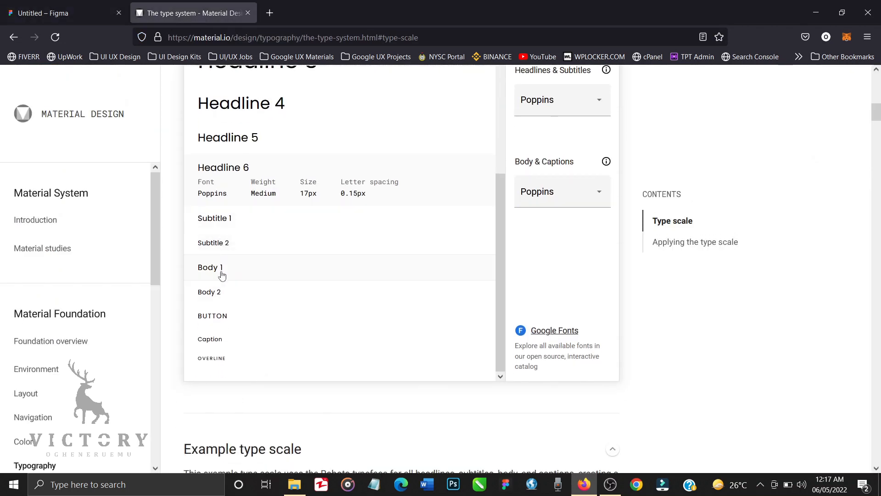
pyautogui.click(75, 15)
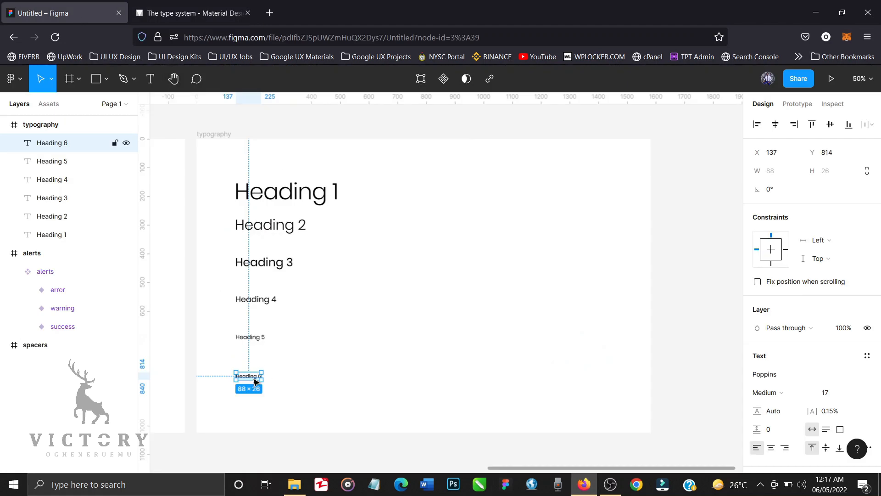
pyautogui.keyDown('alt'); pyautogui.moveTo(256, 381); pyautogui.dragTo(477, 185); pyautogui.keyUp('alt')
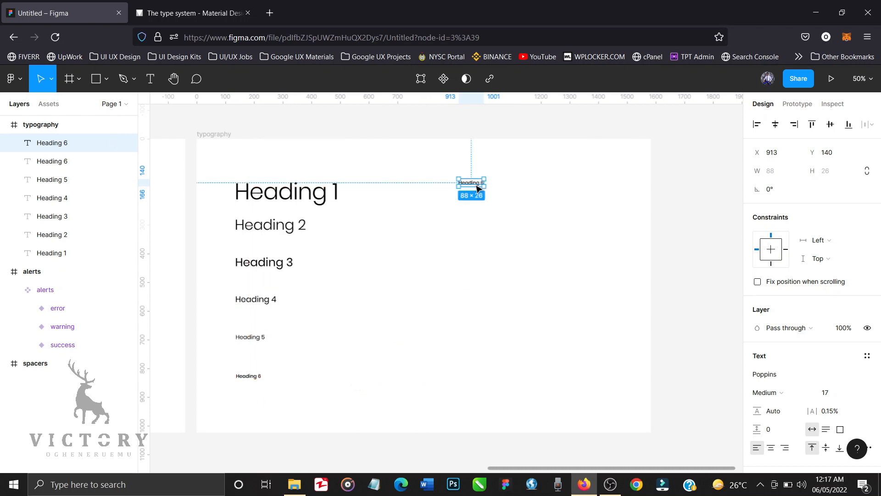
pyautogui.doubleClick(476, 185)
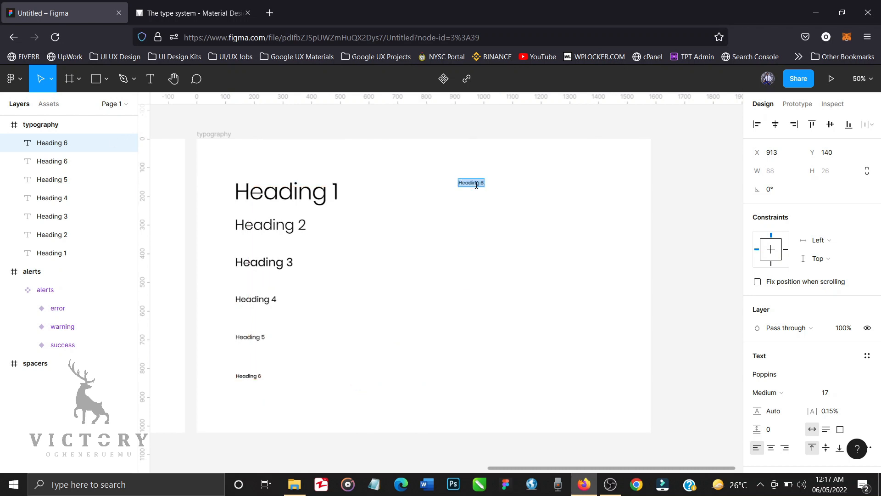
pyautogui.write('Subtitle 1')
pyautogui.press('Escape')
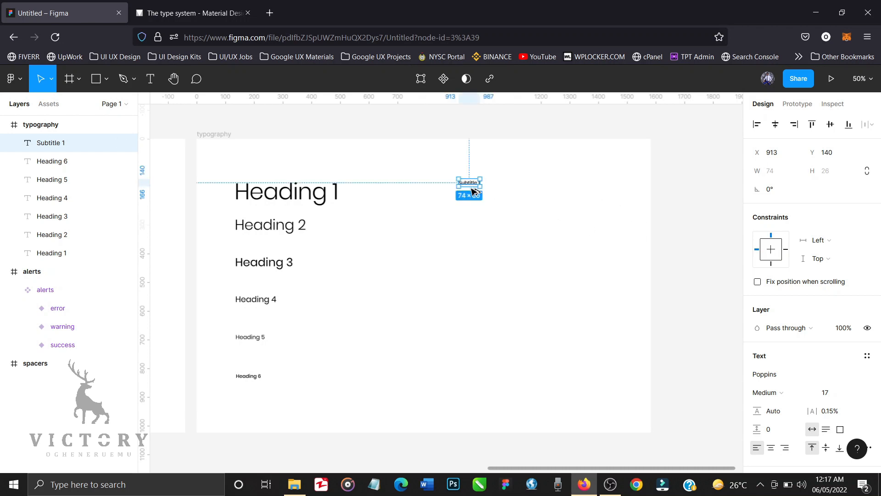
# Step: Duplicate the Subtitle 1 text straight down at about 52 px intervals to form a column of eight
pyautogui.moveTo(474, 185); pyautogui.dragTo(472, 200)
pyautogui.hotkey('ctrl', 'd')
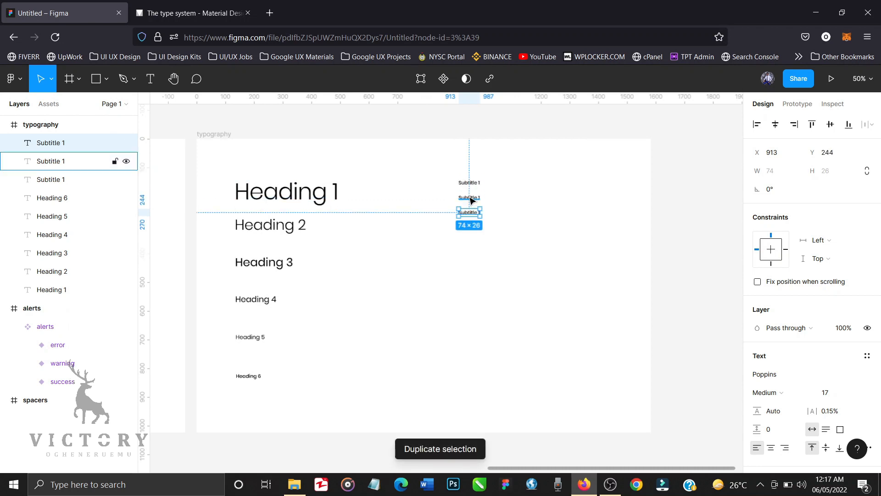
pyautogui.hotkey('ctrl', 'd')
pyautogui.hotkey('ctrl', 'd')
pyautogui.hotkey('ctrl', 'd')
pyautogui.hotkey('ctrl', 'd')
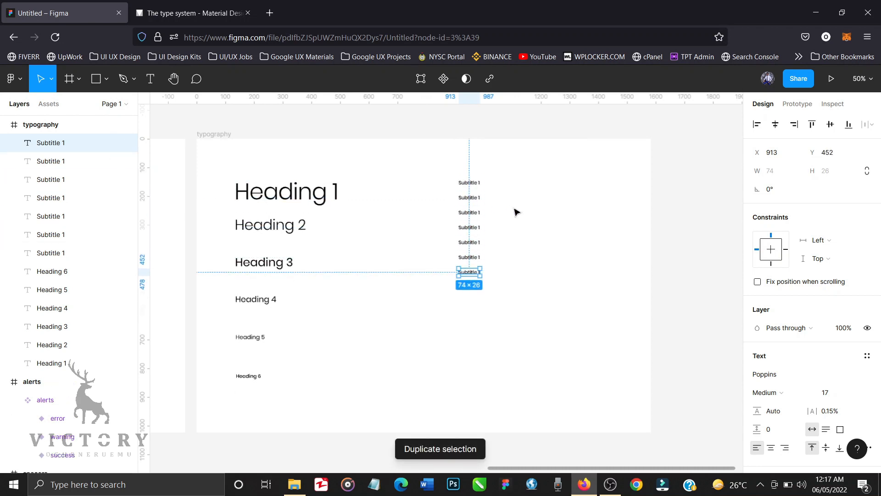
pyautogui.hotkey('ctrl', 'd')
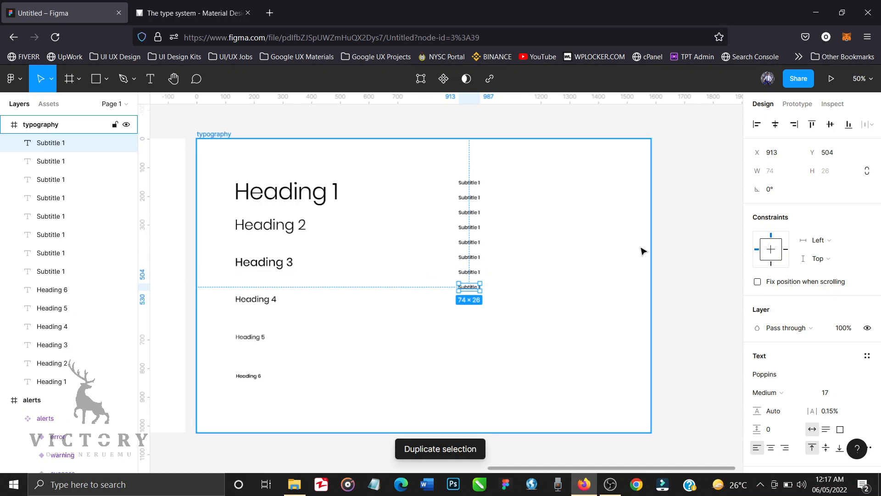
pyautogui.click(679, 266)
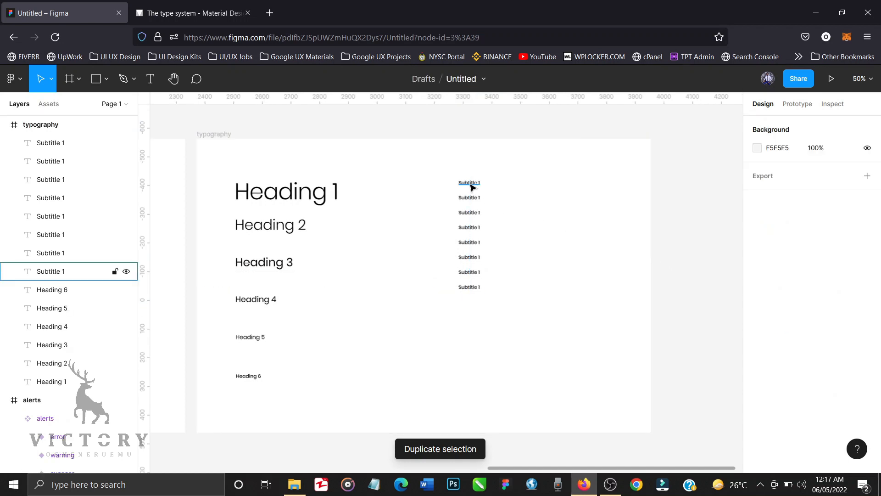
# Step: Check Subtitle 1's entry on the type scale page and set the topmost Subtitle 1 text's font weight to Regular
pyautogui.click(473, 188)
pyautogui.click(203, 15)
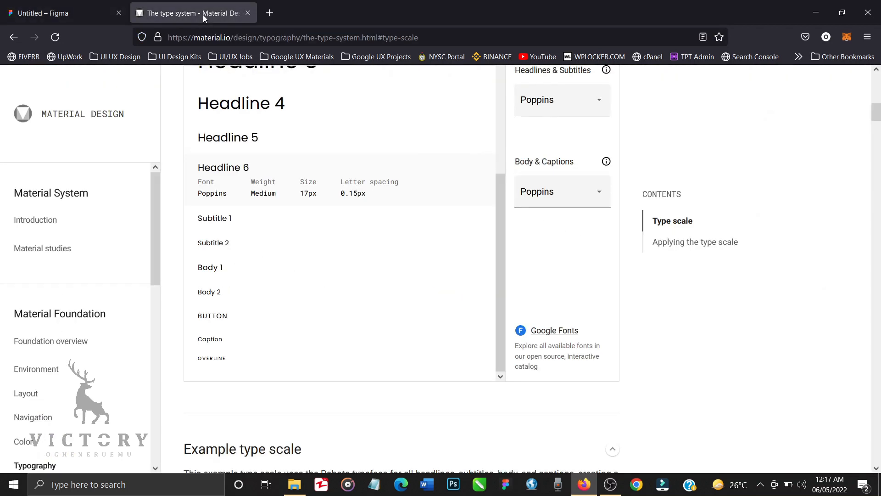
pyautogui.moveTo(222, 221)
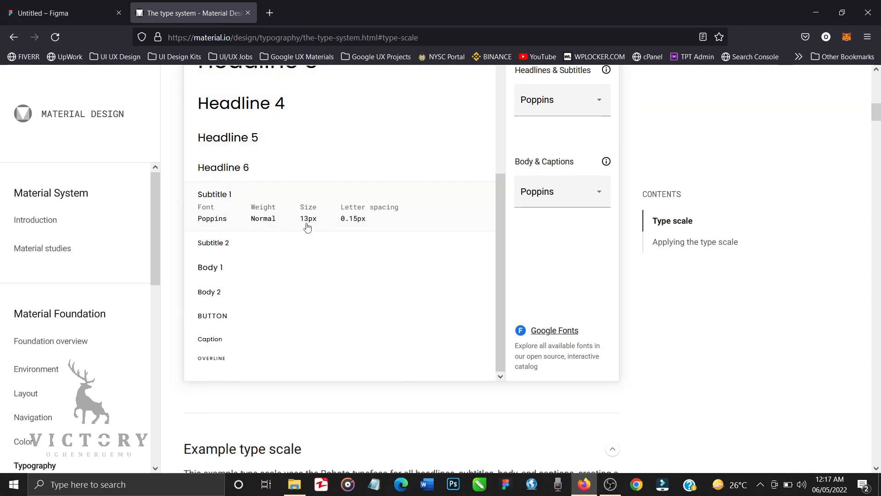
pyautogui.click(83, 15)
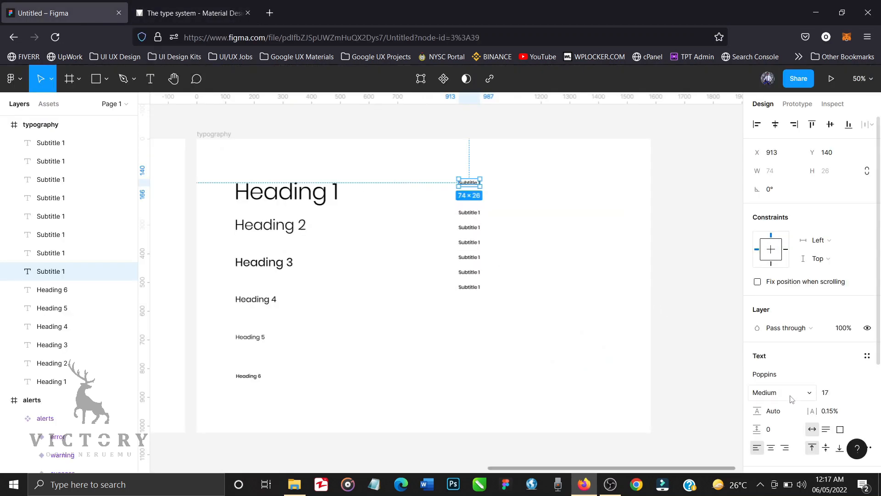
pyautogui.click(804, 398)
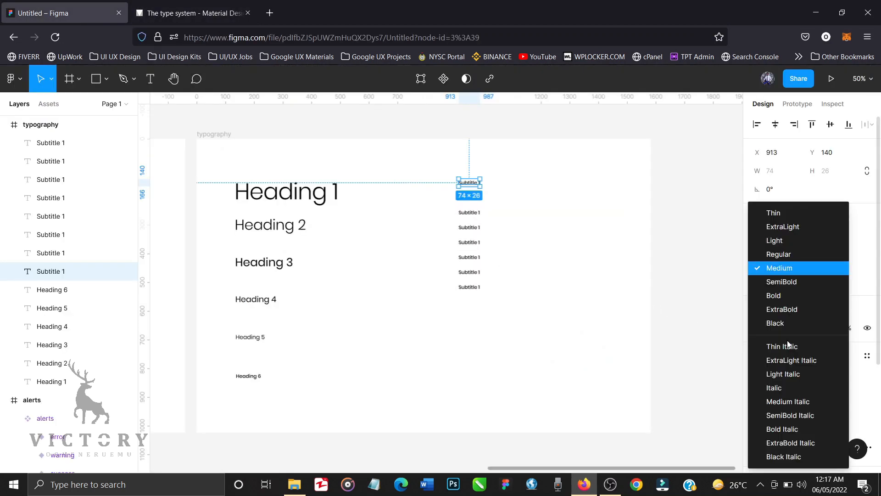
pyautogui.click(788, 255)
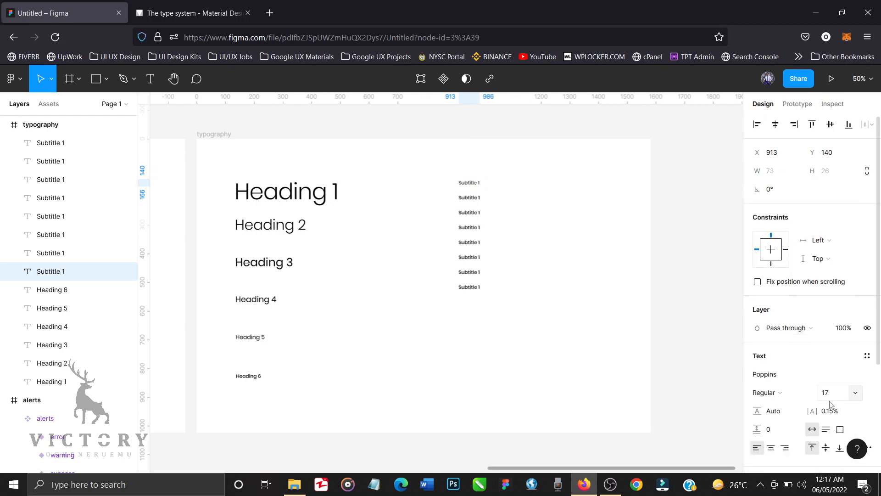
pyautogui.click(205, 17)
pyautogui.click(76, 13)
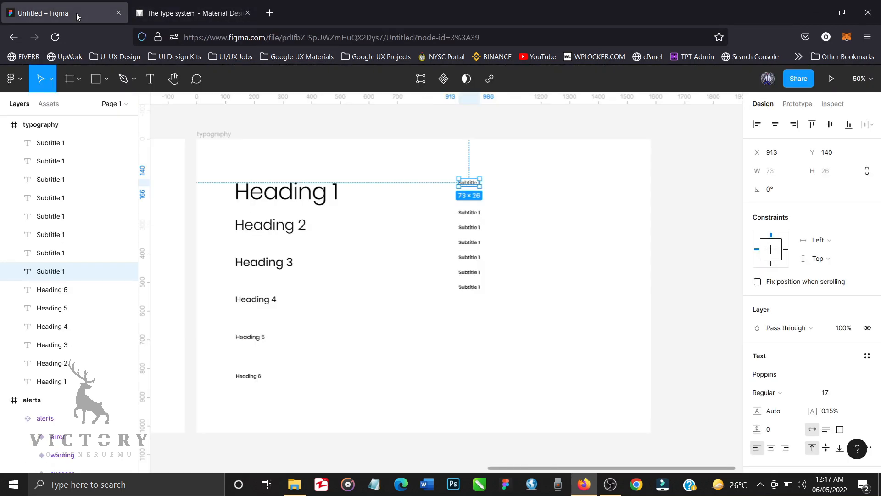
# Step: Change the second text in the subtitle column to "Subtitle 2"
pyautogui.click(467, 213)
pyautogui.click(468, 199)
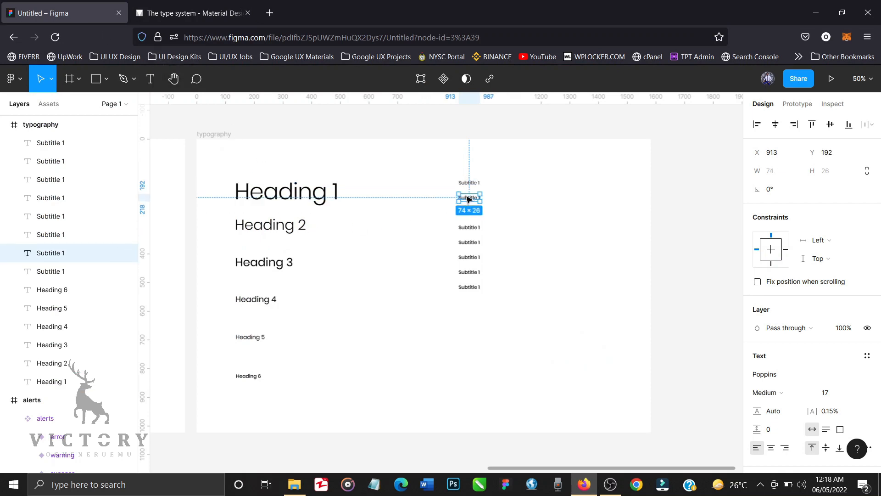
pyautogui.doubleClick(467, 198)
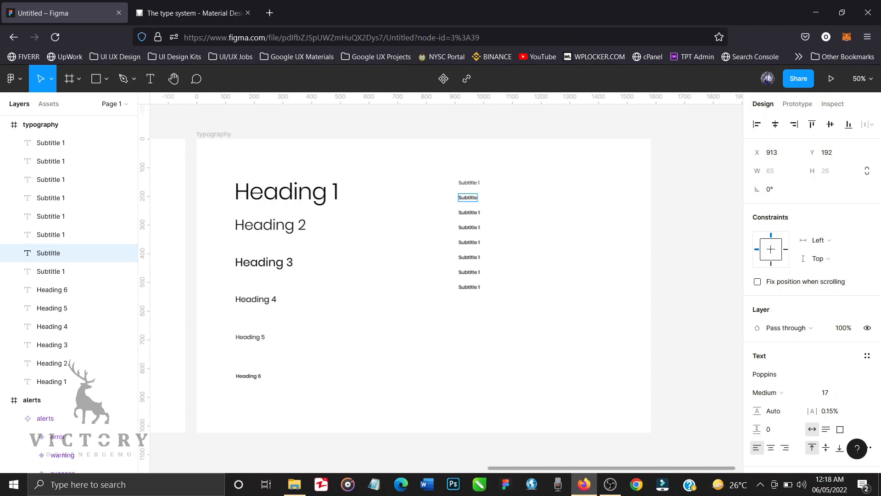
pyautogui.press('Escape')
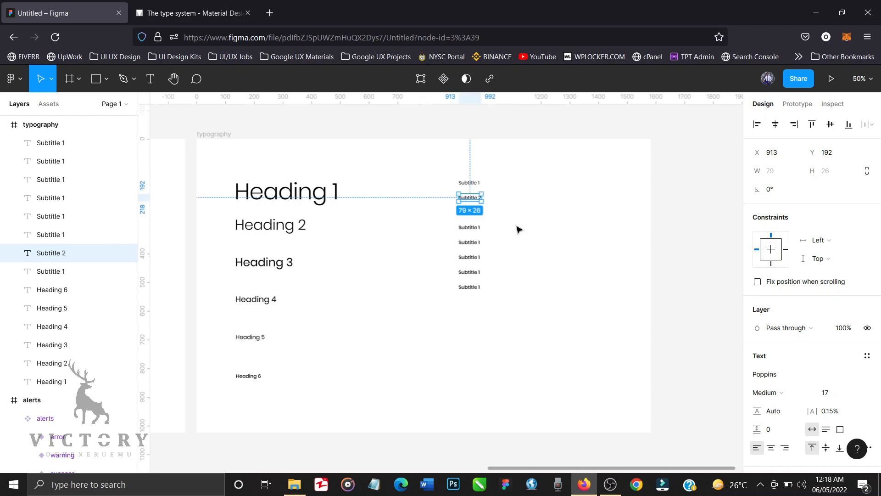
# Step: Check Subtitle 2's entry on the type scale page and set the Subtitle 2 text's font size to 12
pyautogui.click(197, 16)
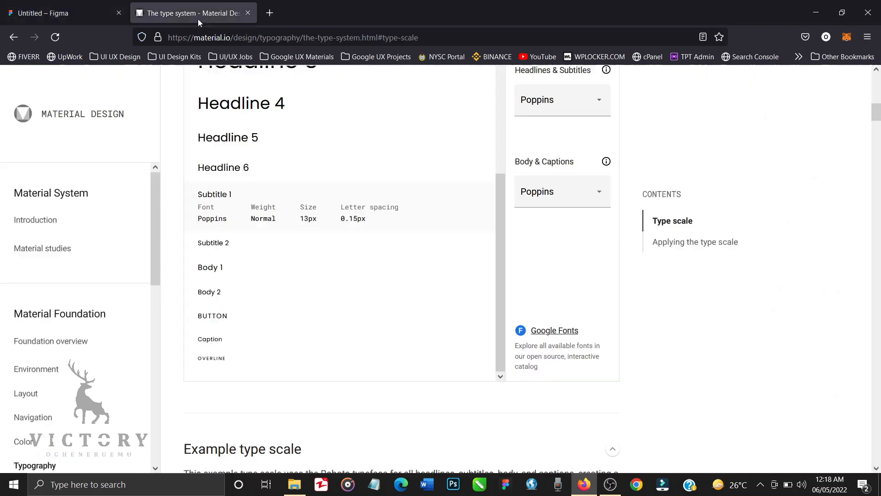
pyautogui.click(222, 247)
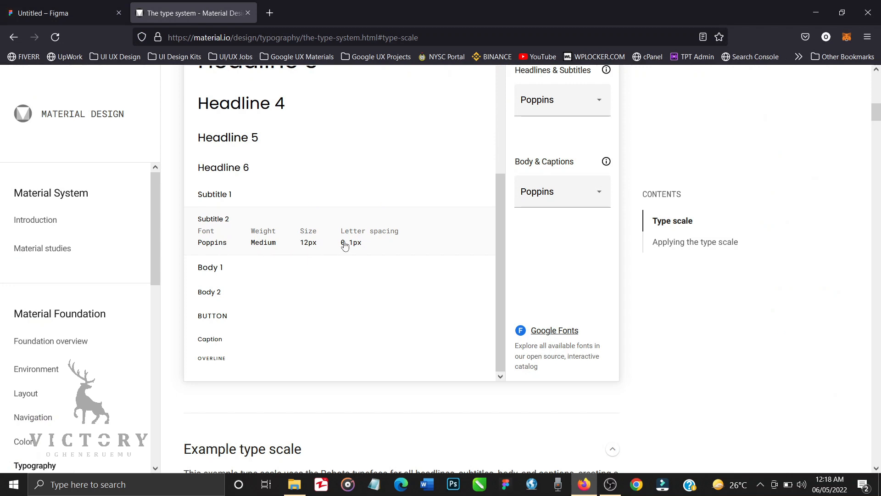
pyautogui.click(92, 15)
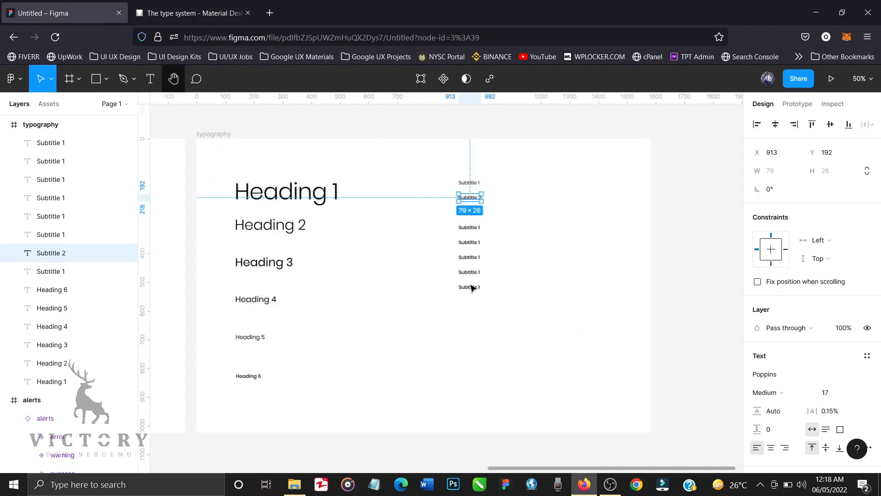
pyautogui.click(835, 395)
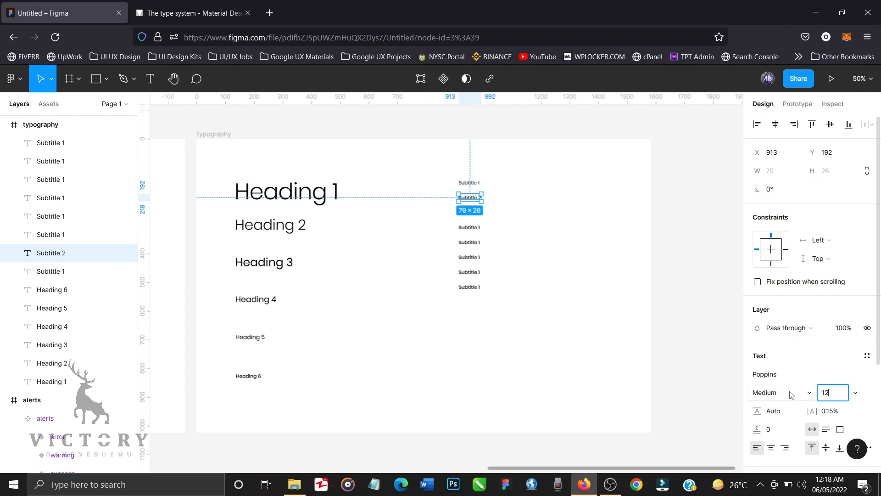
pyautogui.press('Return')
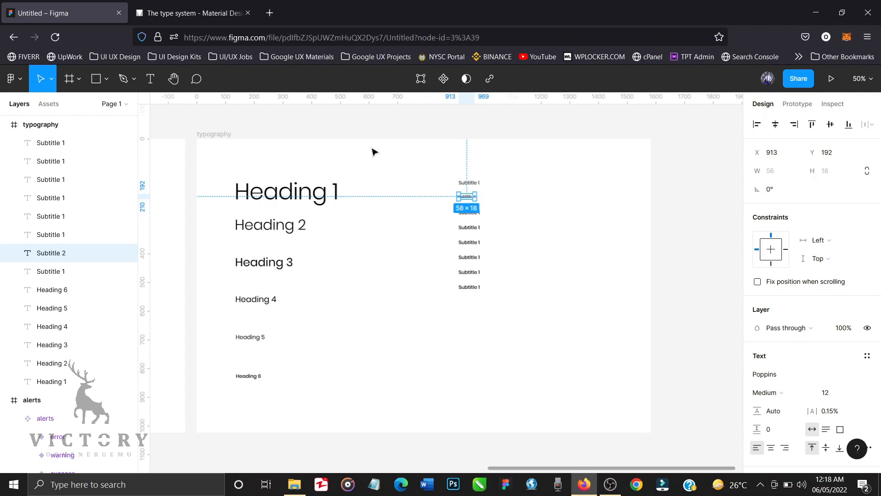
# Step: Recheck Subtitle 2's letter spacing on the type scale page and set the Subtitle 2 text's letter spacing to 0.1%
pyautogui.click(205, 16)
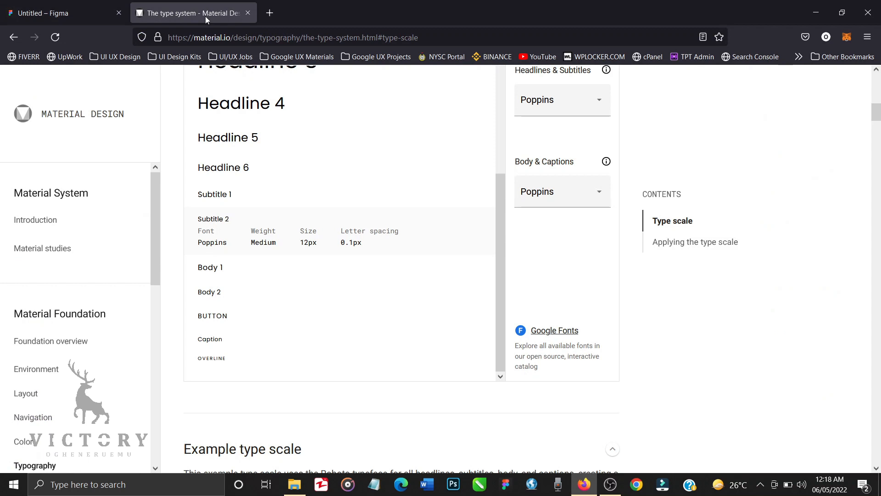
pyautogui.click(96, 15)
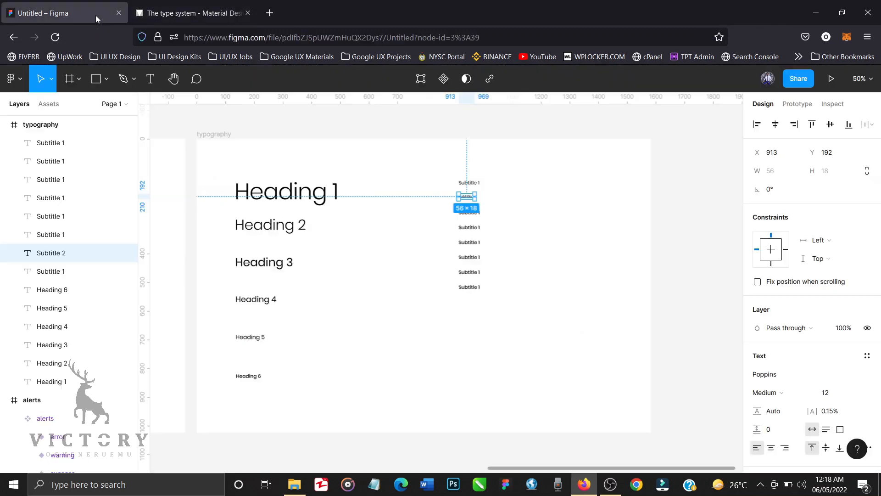
pyautogui.click(832, 413)
pyautogui.write('0.')
pyautogui.press('Return')
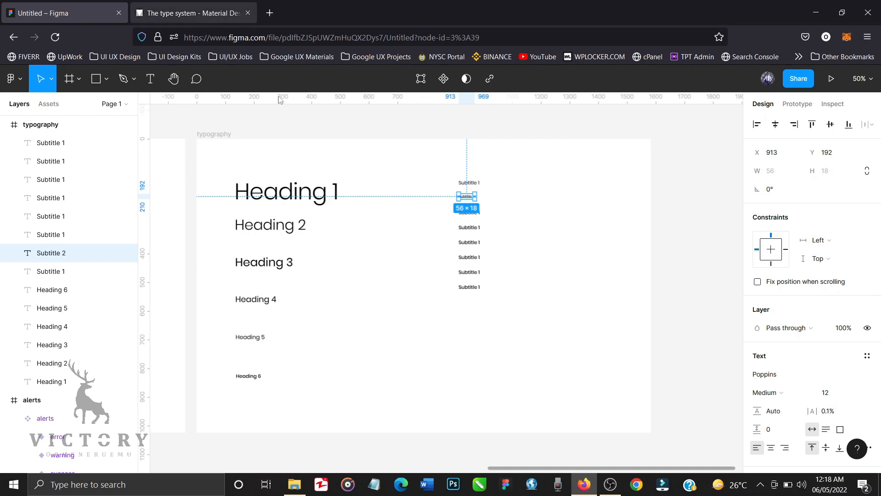
# Step: Check Body 1's entry on the type scale page and set the font size of the third text in the column to 13
pyautogui.click(473, 260)
pyautogui.moveTo(473, 261); pyautogui.dragTo(472, 216)
pyautogui.click(190, 17)
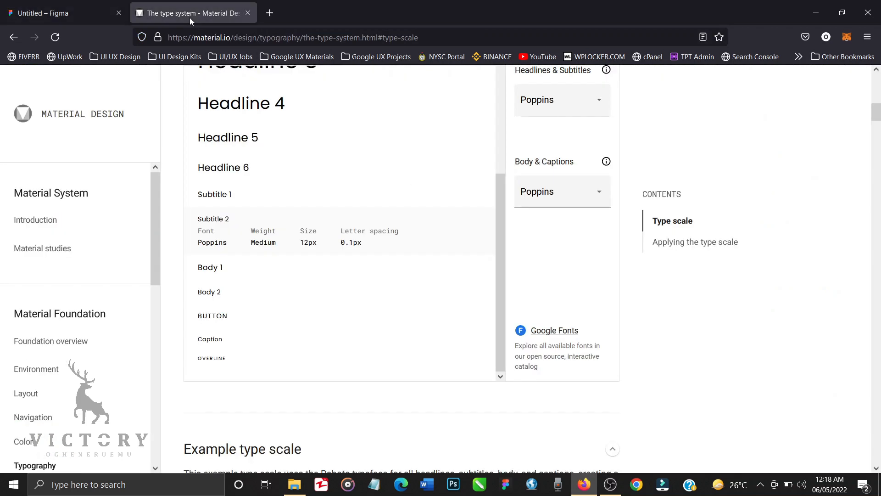
pyautogui.moveTo(217, 270)
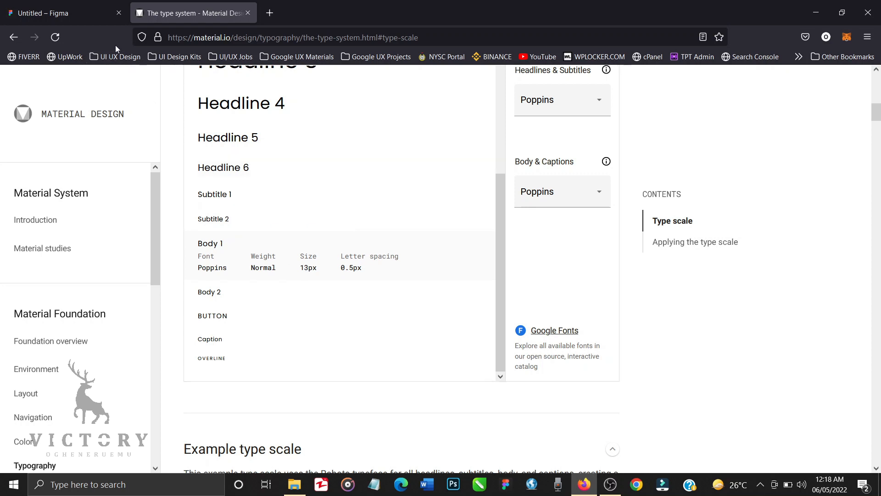
pyautogui.click(79, 16)
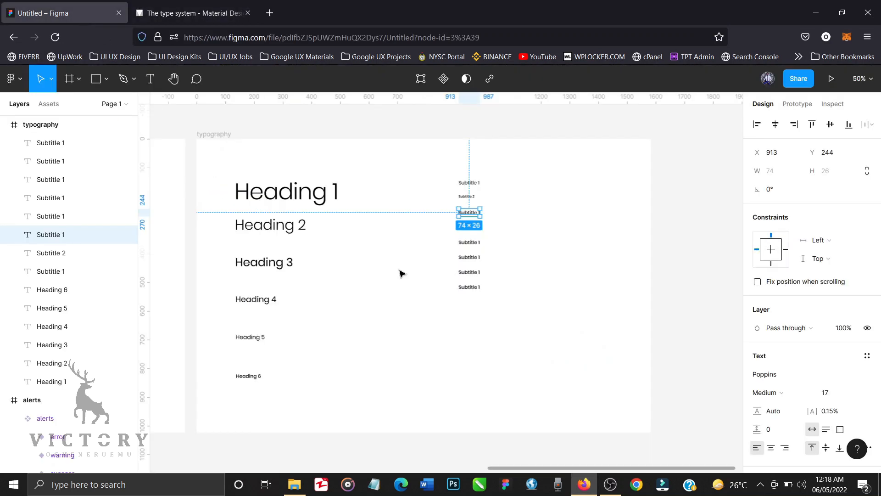
pyautogui.click(828, 393)
pyautogui.write('13')
pyautogui.press('Return')
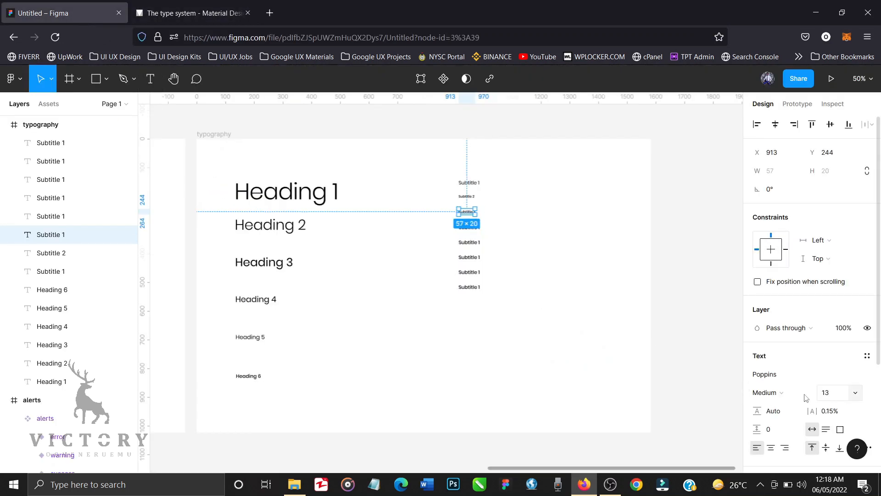
# Step: Set the font weight of the third text in the column to Regular
pyautogui.click(786, 397)
pyautogui.hotkey('ctrl', 'f')
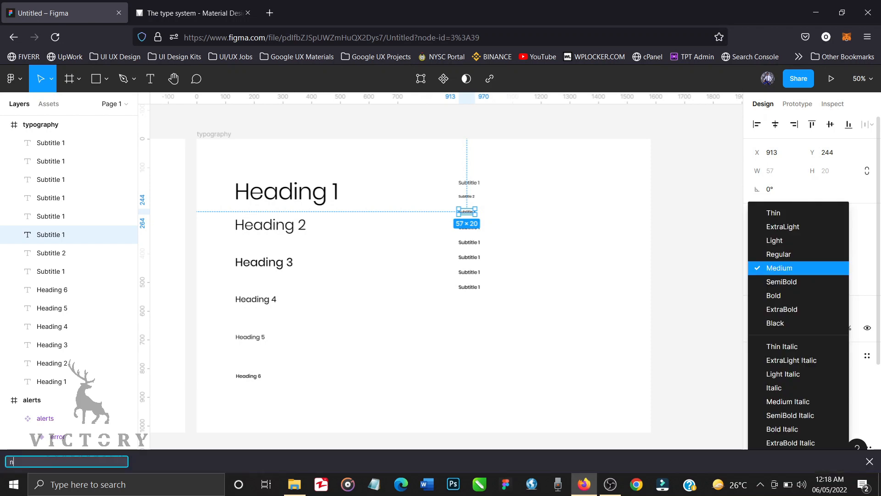
pyautogui.write('n')
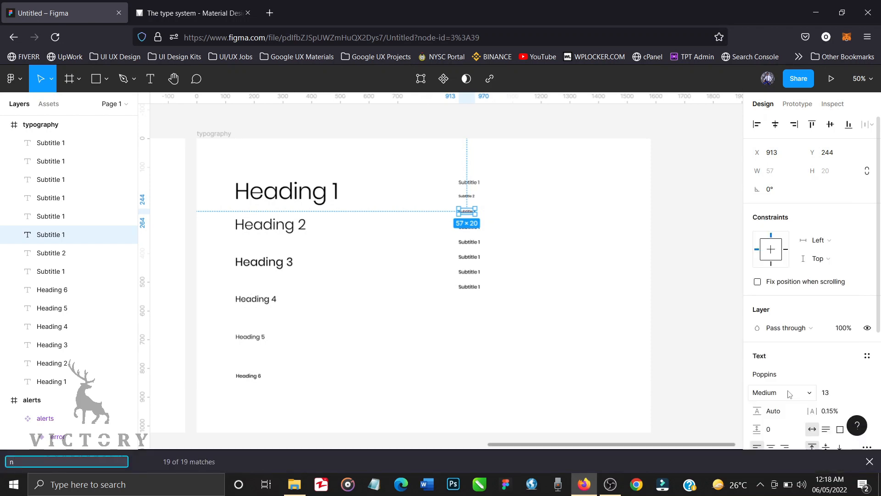
pyautogui.click(789, 394)
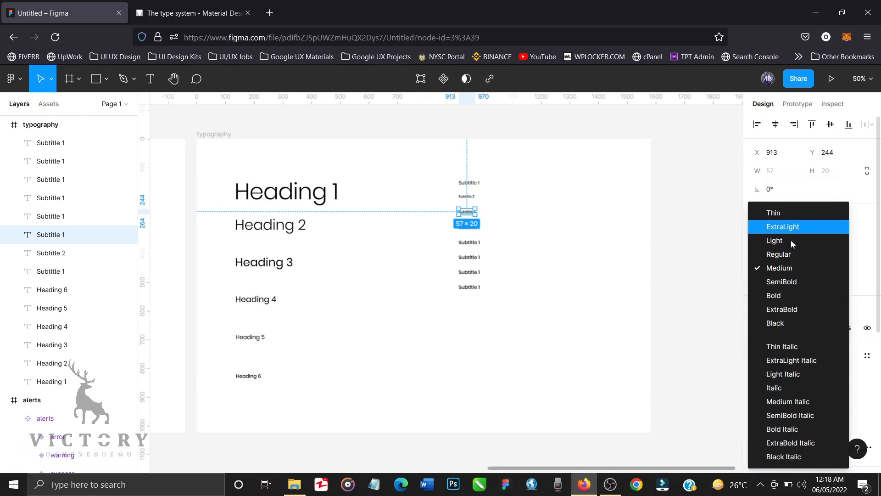
pyautogui.click(791, 254)
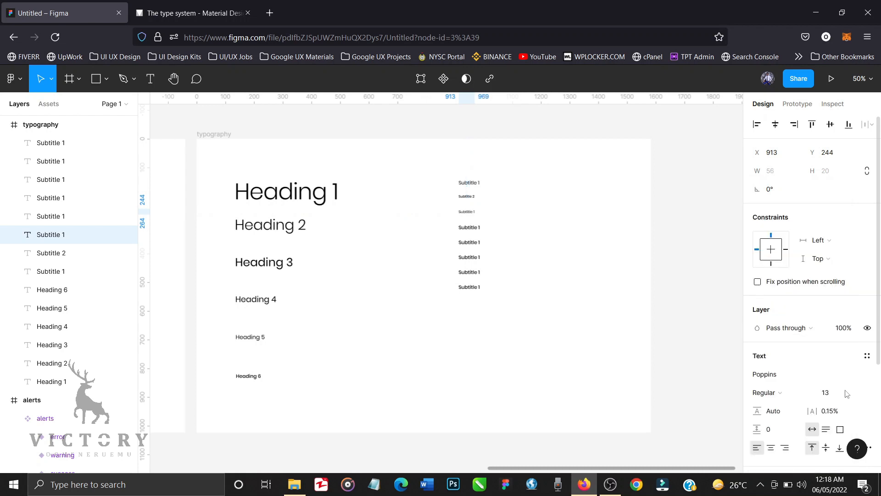
# Step: Set the letter spacing of the third text in the column to 0.1%
pyautogui.click(843, 416)
pyautogui.write('0')
pyautogui.press('Return')
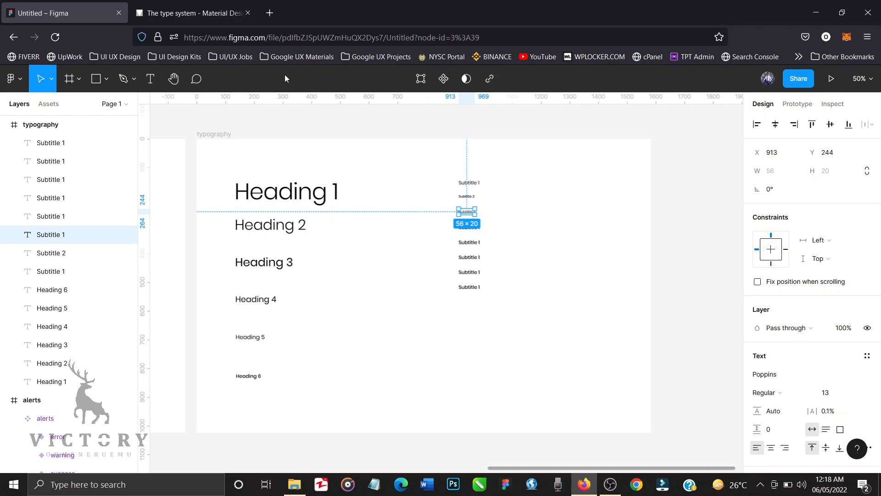
# Step: Recheck Body 1's letter spacing on the type scale page and set the third text's letter spacing to 0.5%
pyautogui.click(195, 11)
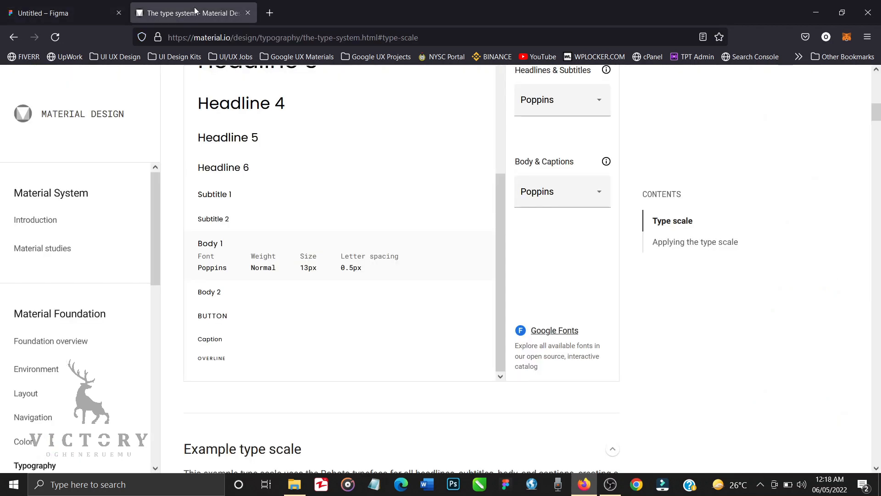
pyautogui.click(80, 13)
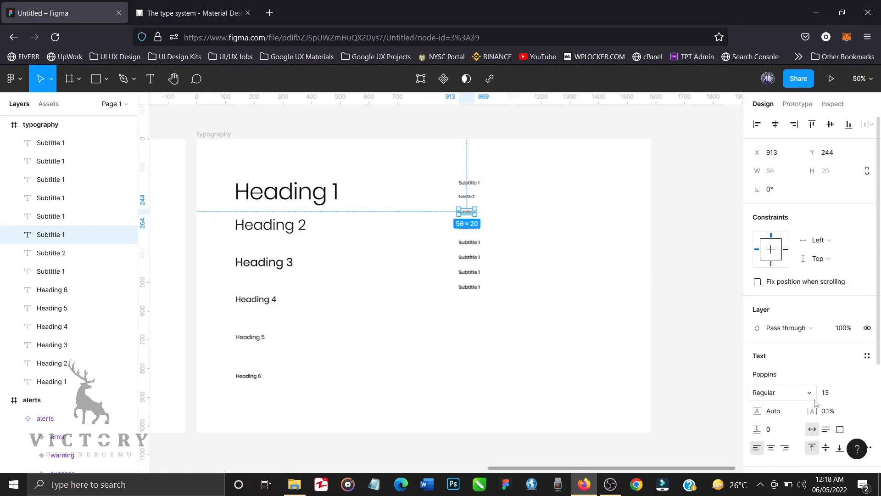
pyautogui.click(826, 411)
pyautogui.write('0.5')
pyautogui.press('Return')
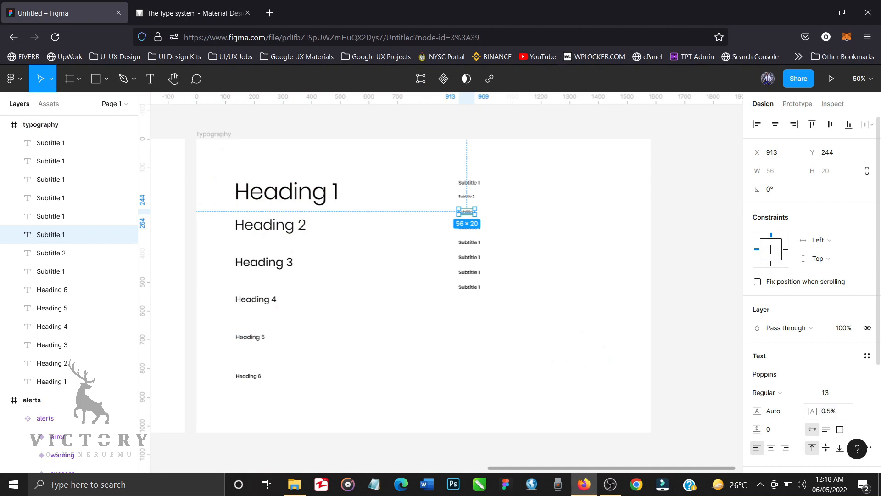
# Step: Confirm the Body 1 name on the type scale page and change the third text in the column to "Body 1"
pyautogui.click(467, 259)
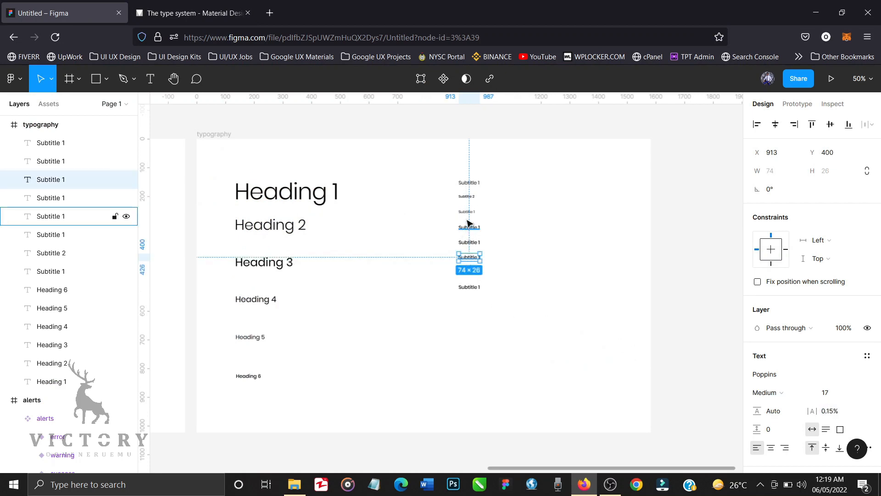
pyautogui.click(207, 18)
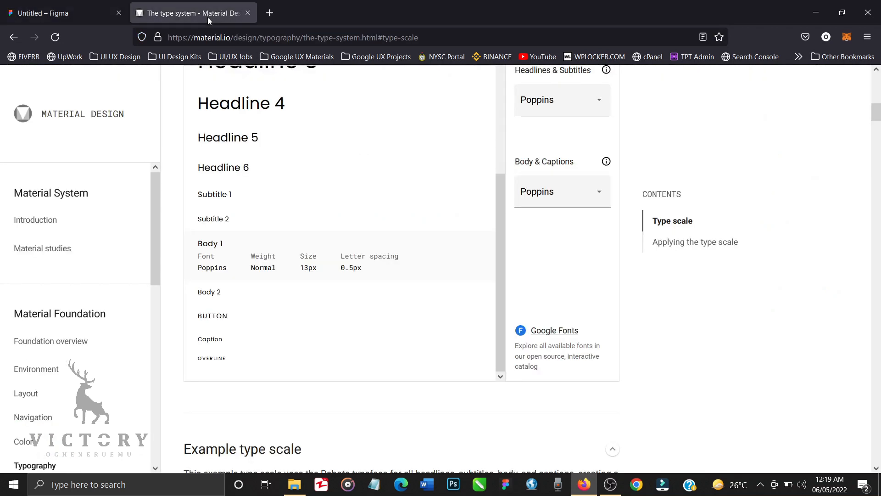
pyautogui.click(81, 18)
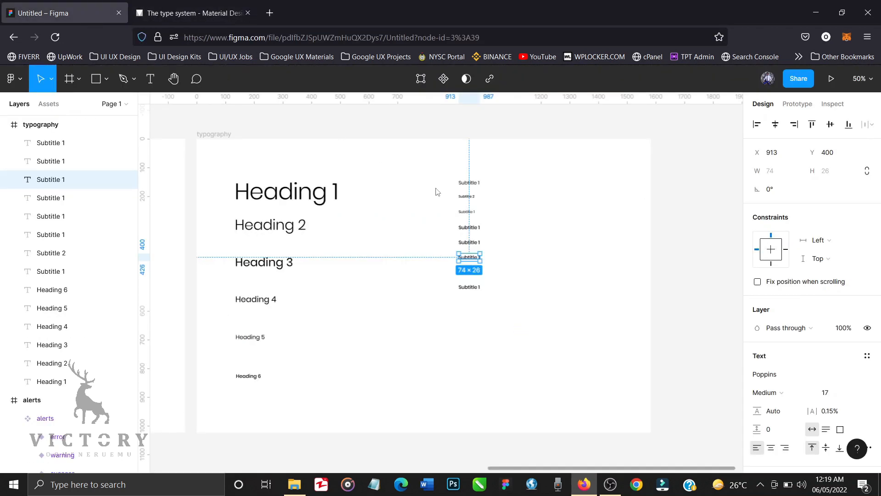
pyautogui.click(472, 212)
pyautogui.doubleClick(473, 212)
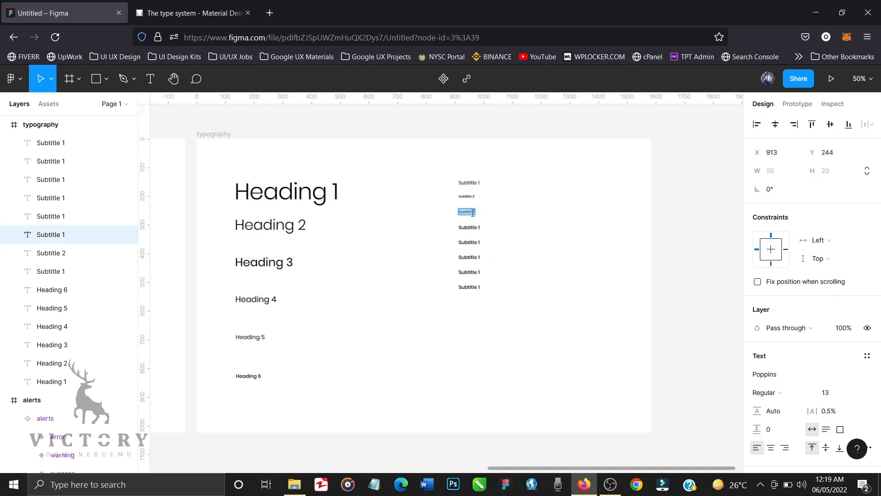
pyautogui.write('Body 1')
pyautogui.press('Return')
pyautogui.press('BackSpace')
# Step: Change the fourth text in the column, directly below Body 1, to "Body 2"
pyautogui.doubleClick(475, 227)
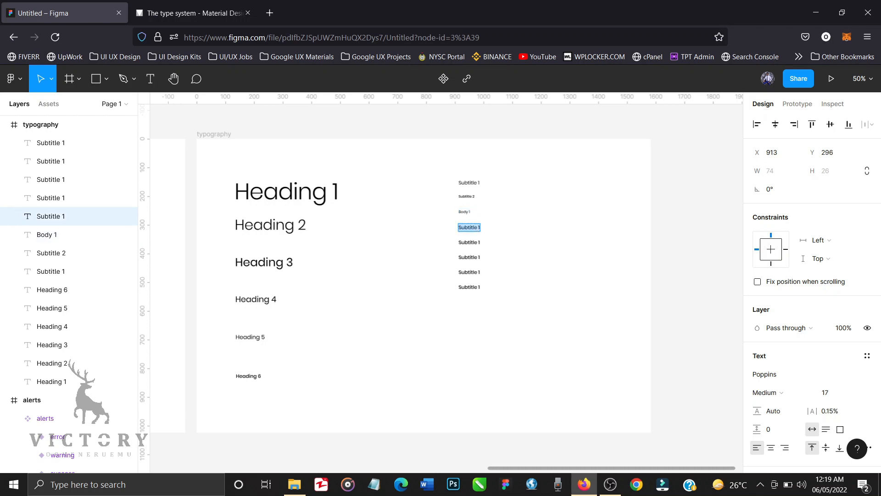
pyautogui.write('Body 2')
pyautogui.press('Escape')
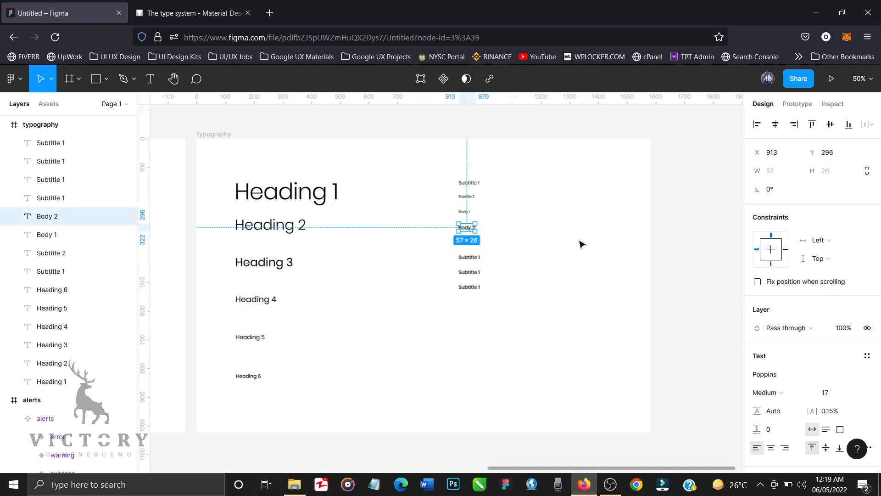
# Step: Check Body 2's values on the type scale page and set the Body 2 text to size 12 with 0.25% letter spacing
pyautogui.click(203, 18)
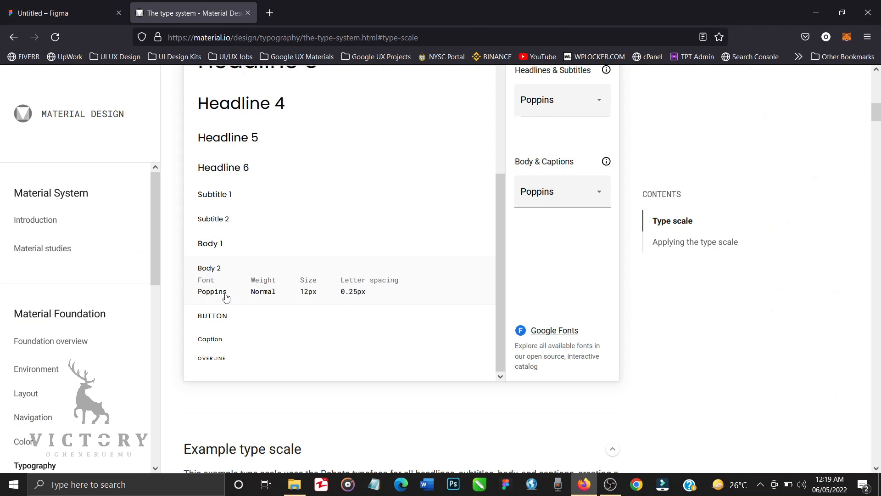
pyautogui.click(76, 14)
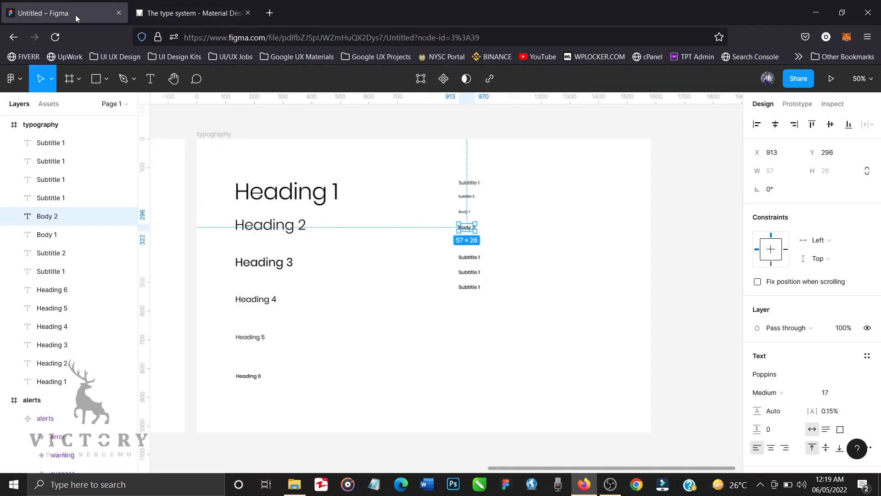
pyautogui.click(833, 398)
pyautogui.write('12')
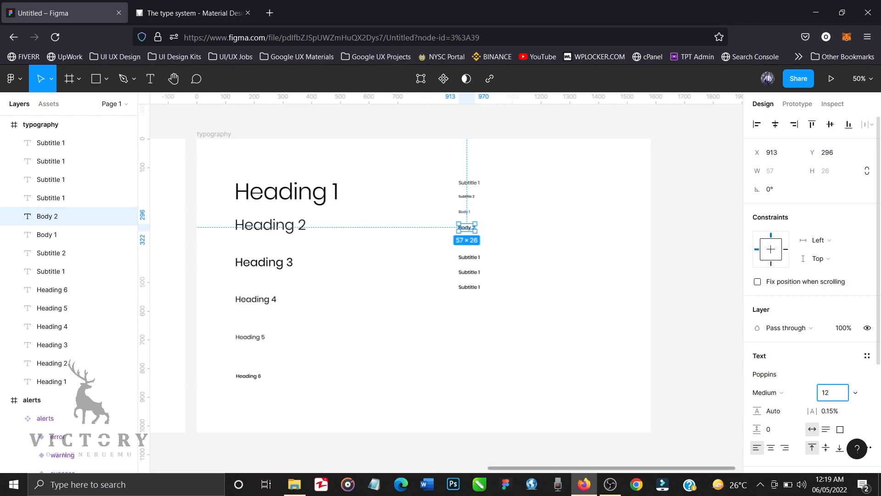
pyautogui.press('Return')
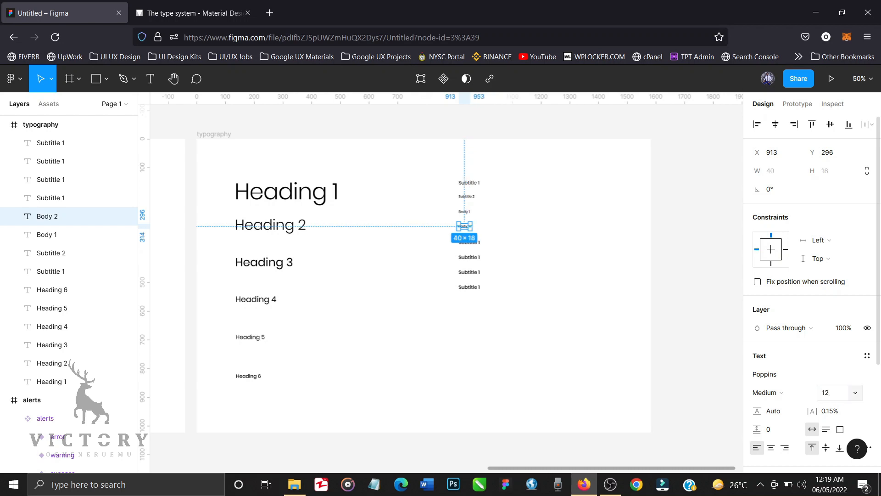
pyautogui.click(833, 411)
pyautogui.write('0')
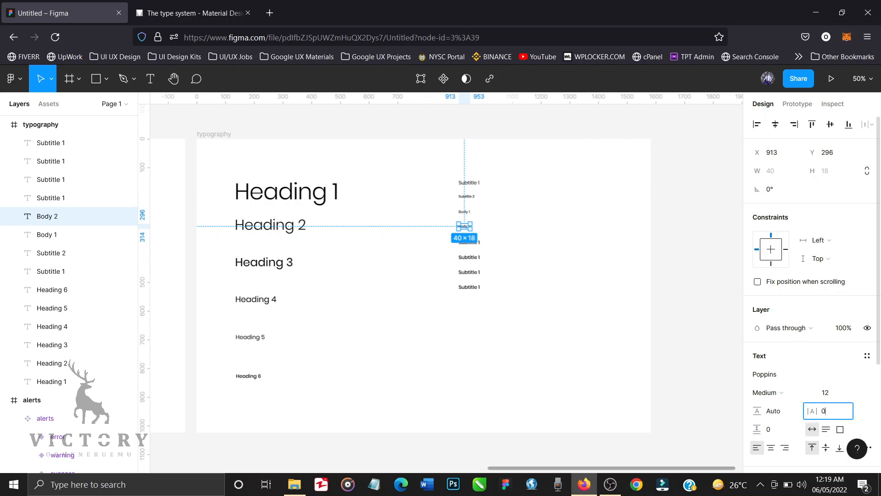
pyautogui.write('.25')
pyautogui.press('Return')
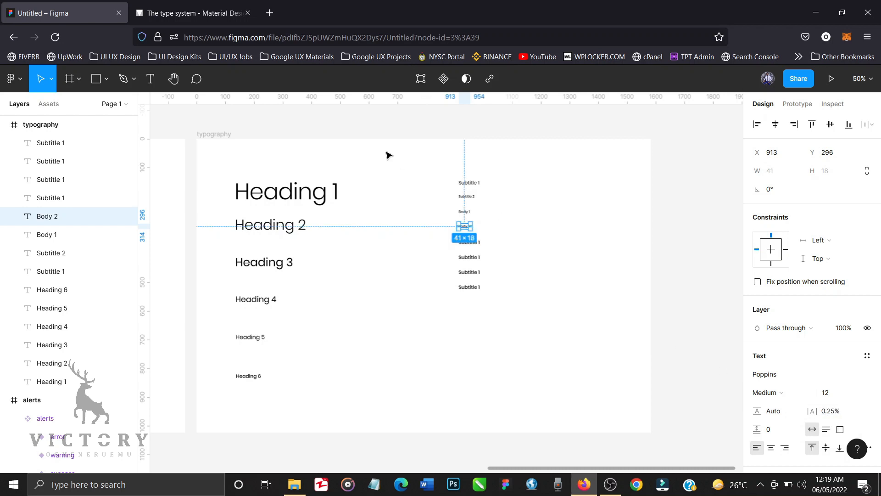
# Step: Recheck Body 2's weight on the type scale page and set the Body 2 text to Regular
pyautogui.click(221, 14)
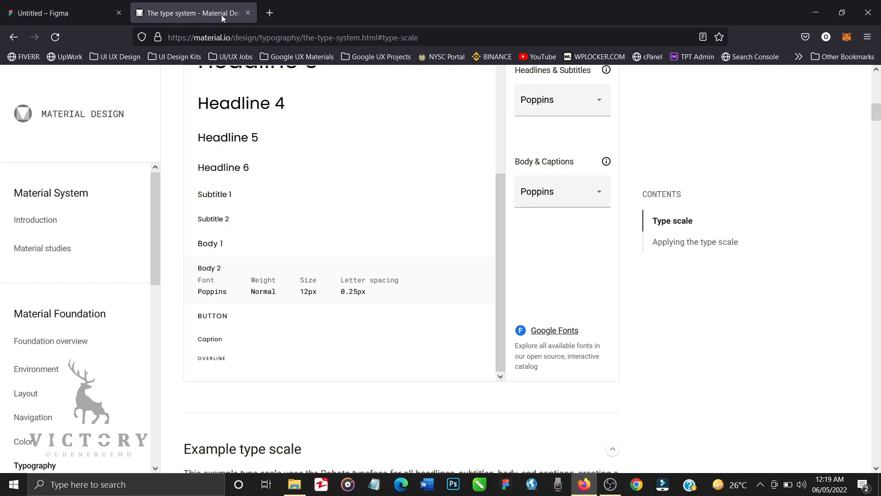
pyautogui.click(96, 13)
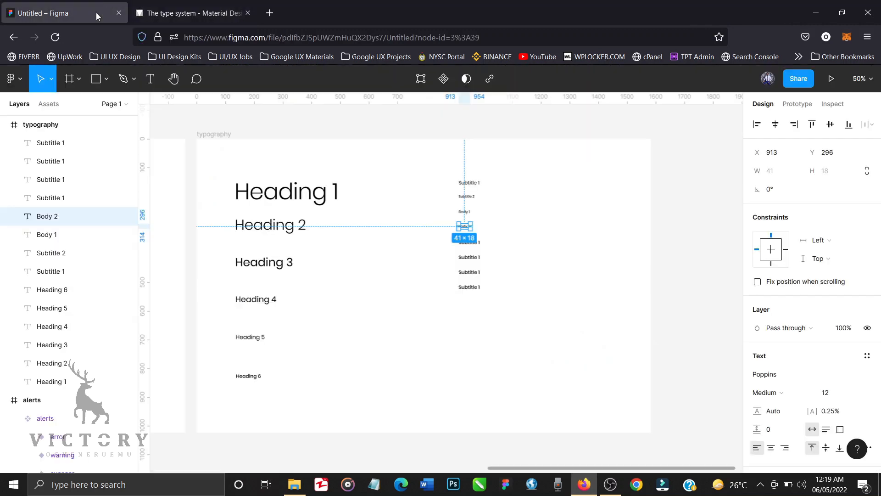
pyautogui.click(810, 393)
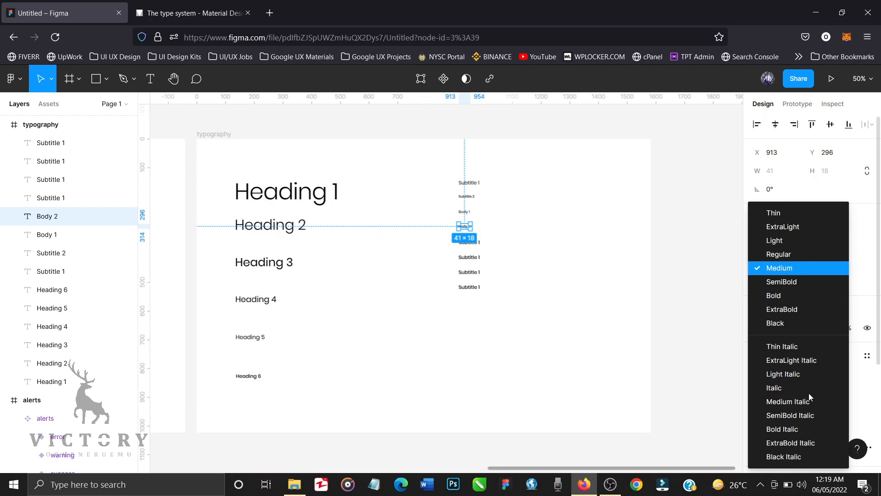
pyautogui.click(786, 256)
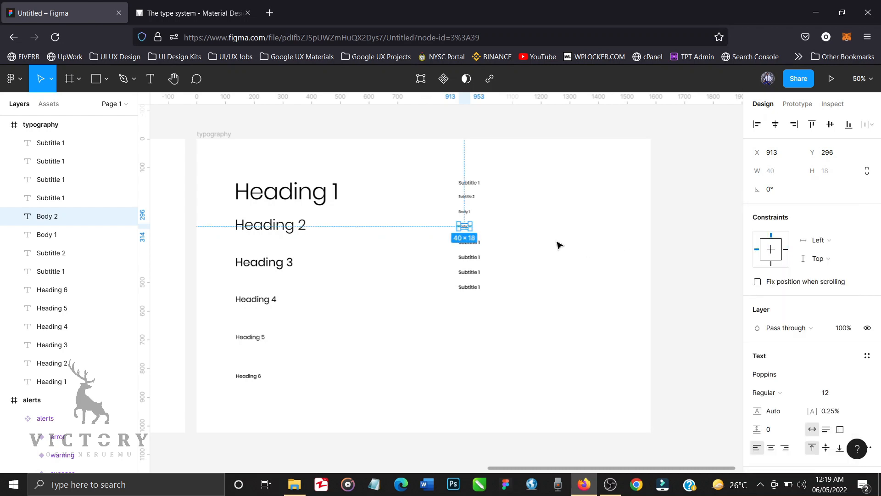
# Step: Look up the Button style on the type scale page and change the text directly below Body 2 to "Button"
pyautogui.click(477, 244)
pyautogui.click(199, 15)
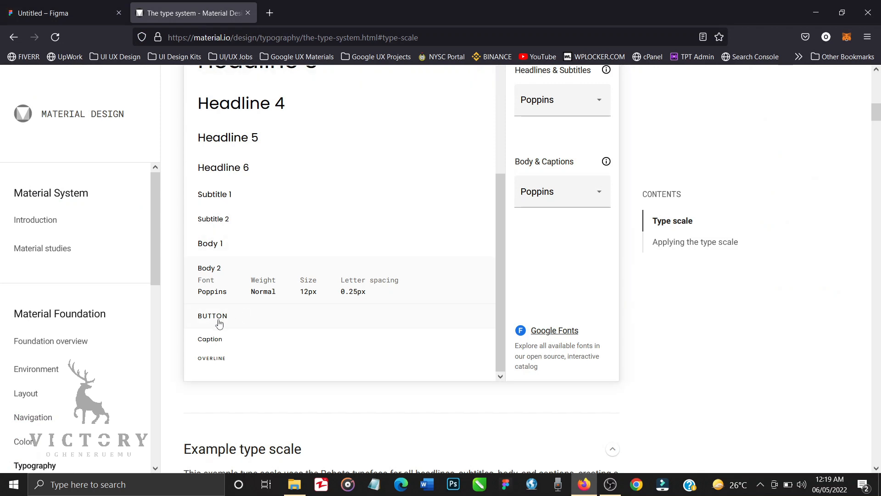
pyautogui.scroll(-2, 270, 314)
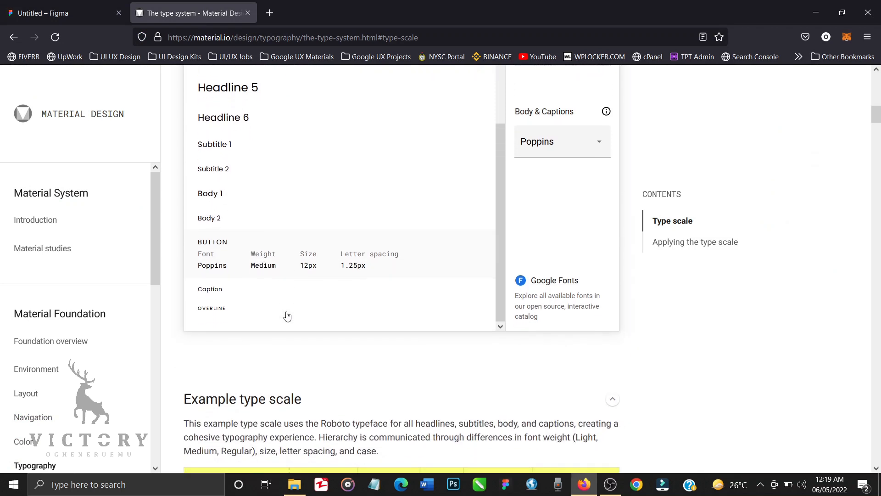
pyautogui.click(78, 15)
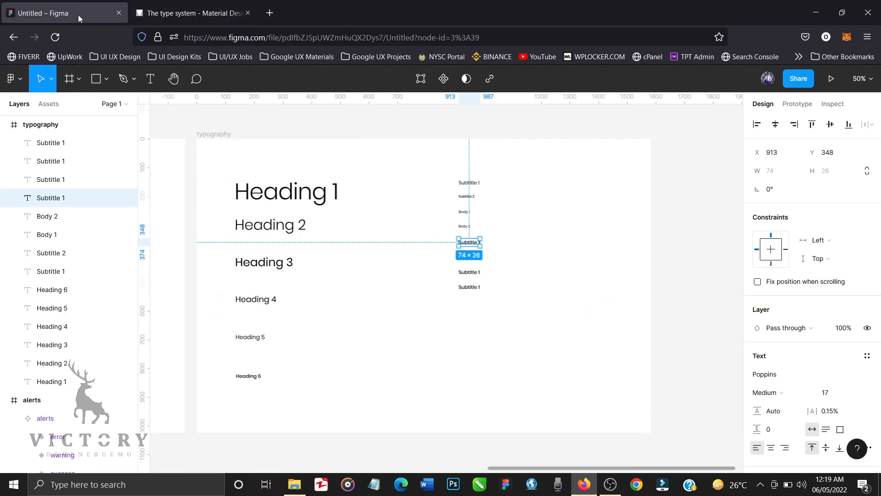
pyautogui.doubleClick(476, 248)
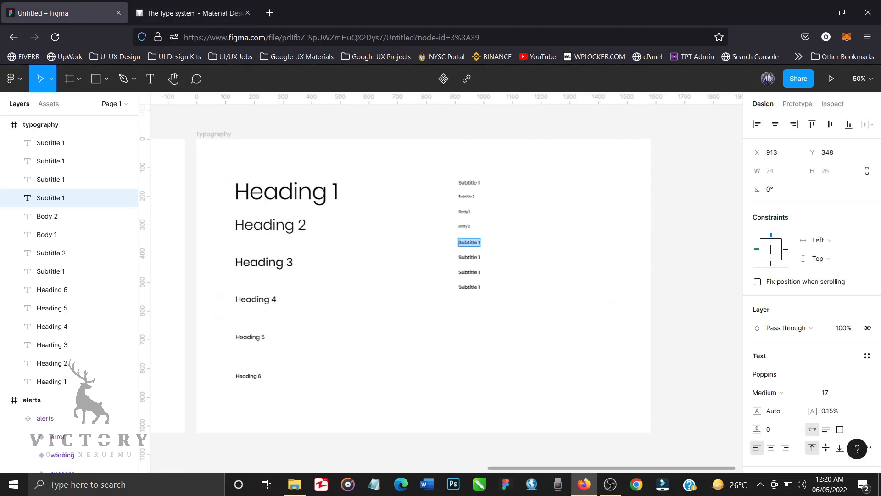
pyautogui.write('Button')
pyautogui.press('Escape')
# Step: Set the Button text to size 12 and, after rechecking the type scale page, its letter spacing to 1.25%
pyautogui.click(829, 395)
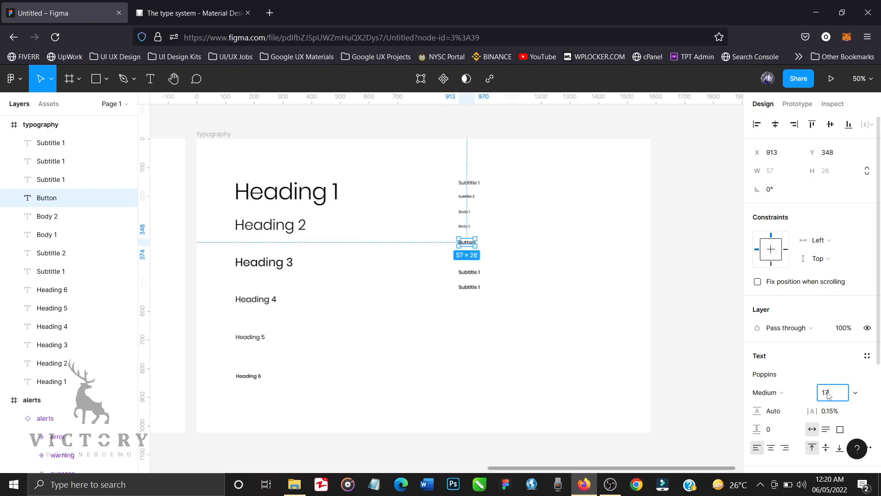
pyautogui.press('Return')
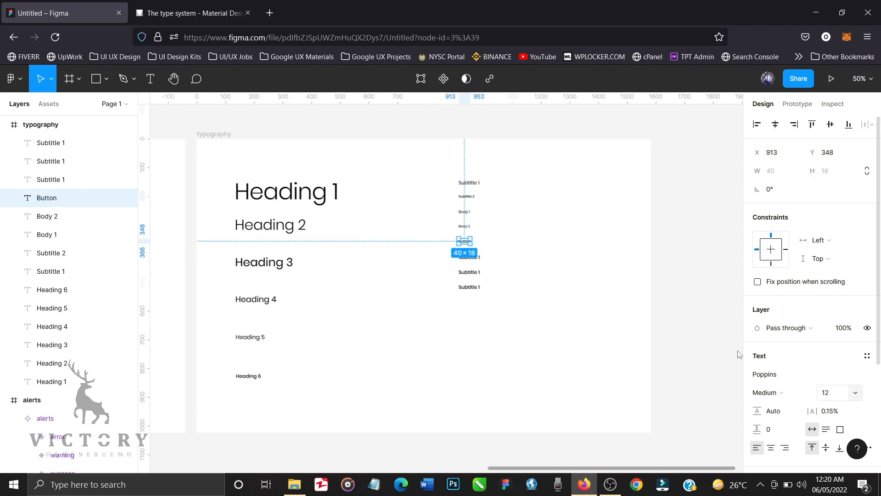
pyautogui.click(200, 18)
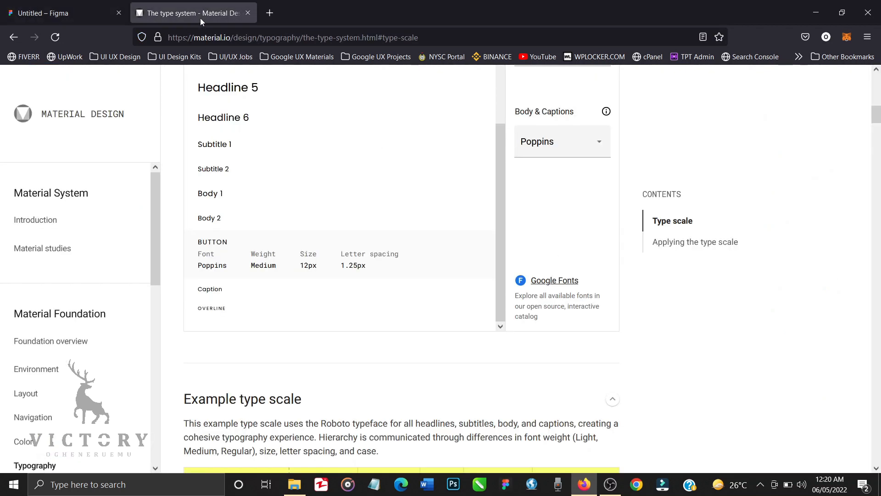
pyautogui.click(86, 16)
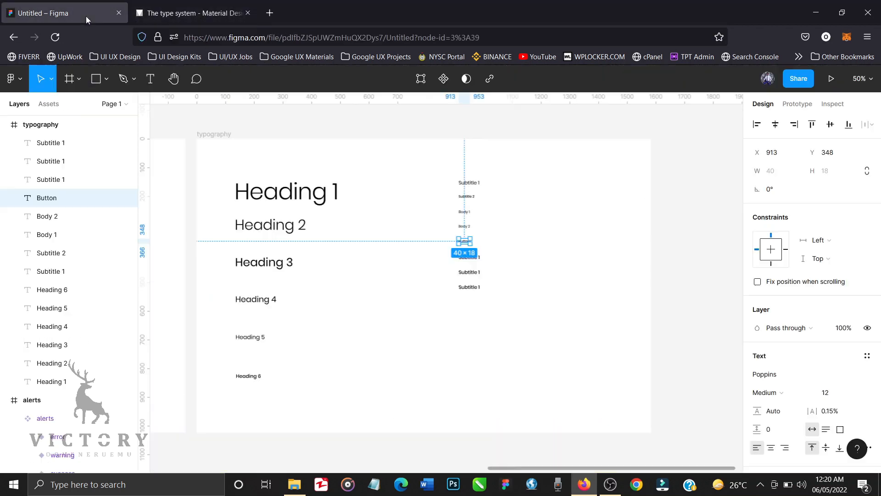
pyautogui.click(836, 413)
pyautogui.write('1.25')
pyautogui.press('Return')
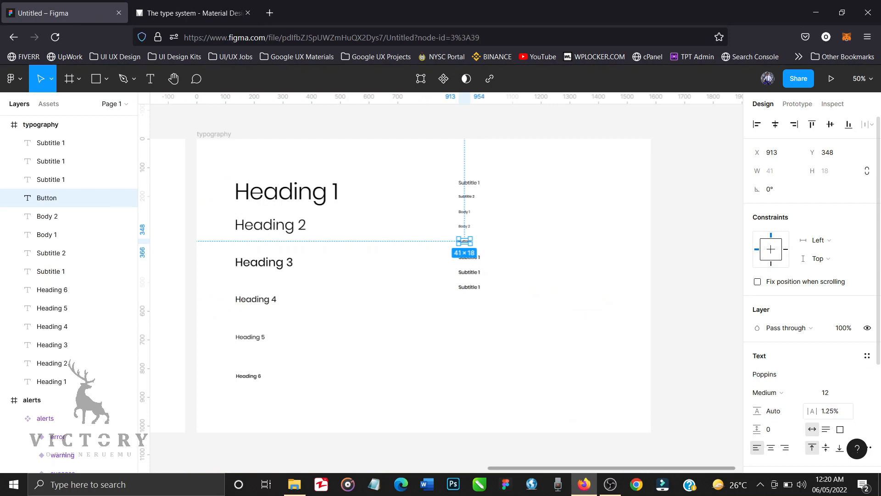
# Step: Look up the Caption style on the type scale page and set the text directly below Button to size 10, Regular weight
pyautogui.click(482, 261)
pyautogui.click(193, 21)
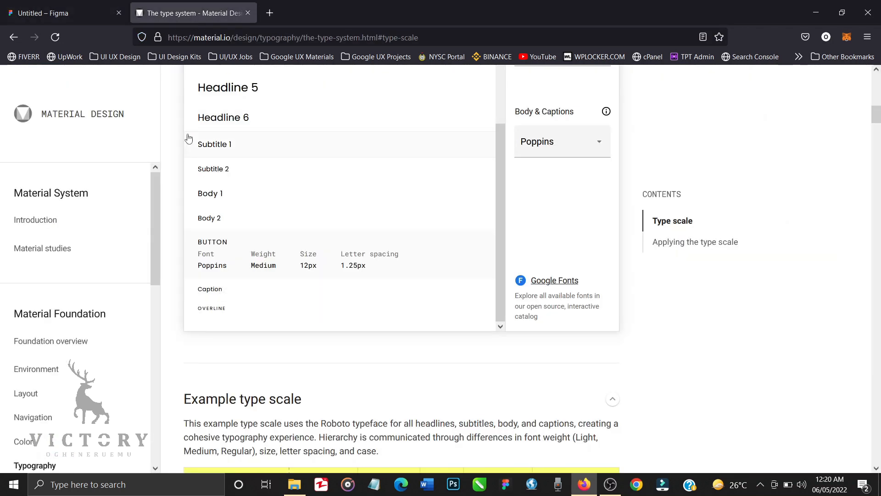
pyautogui.click(219, 294)
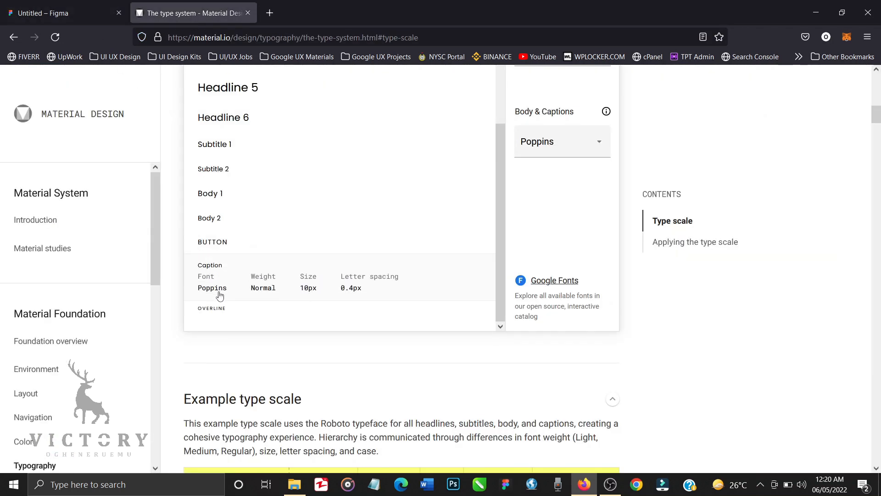
pyautogui.click(73, 12)
pyautogui.click(830, 393)
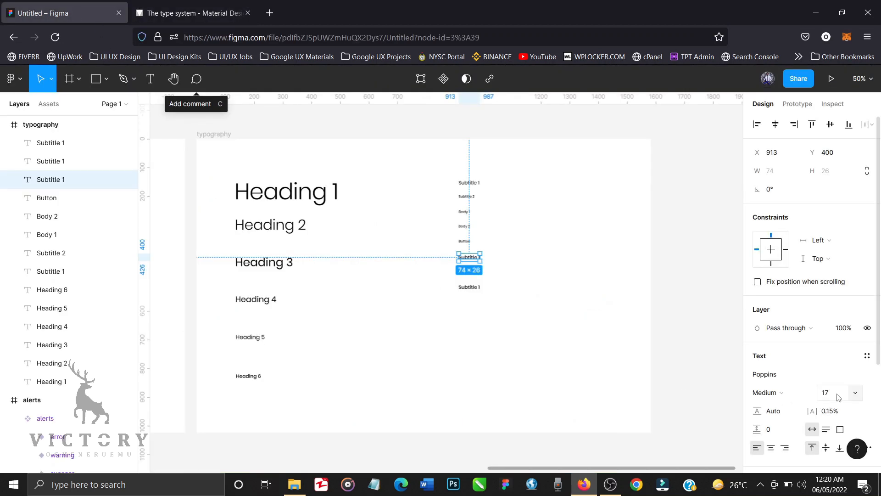
pyautogui.press('Return')
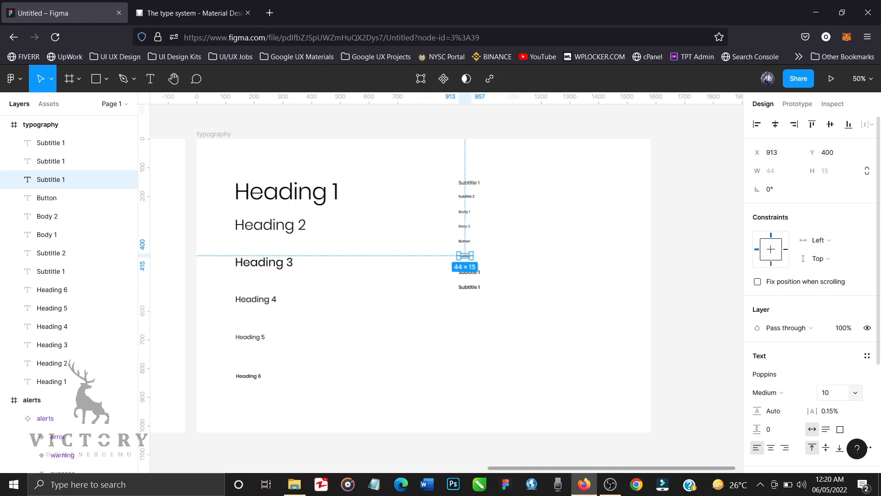
pyautogui.click(810, 396)
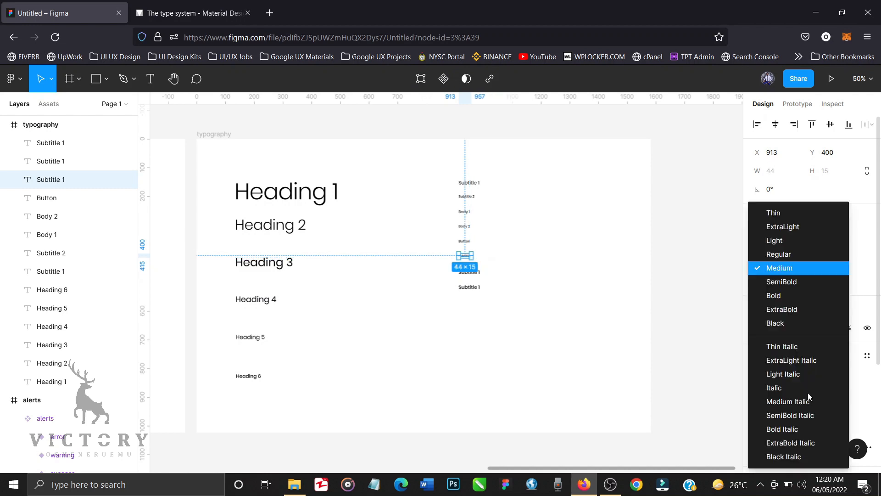
pyautogui.click(788, 256)
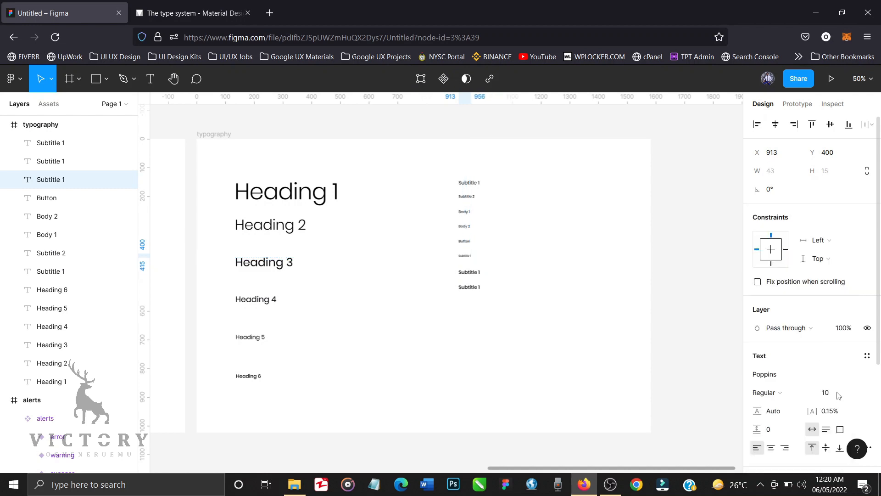
# Step: Set the letter spacing of the text below Button to 0.4% and recheck the Caption entry on the type scale page
pyautogui.click(836, 412)
pyautogui.write('0.')
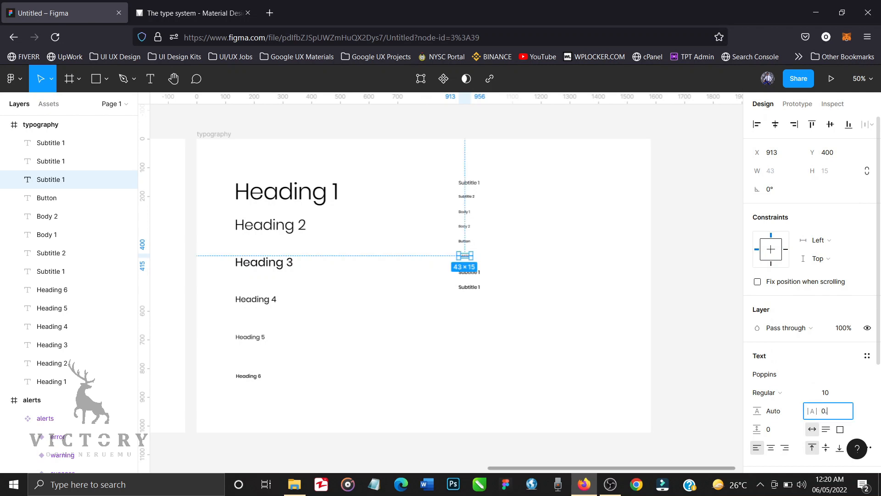
pyautogui.write('4')
pyautogui.press('Return')
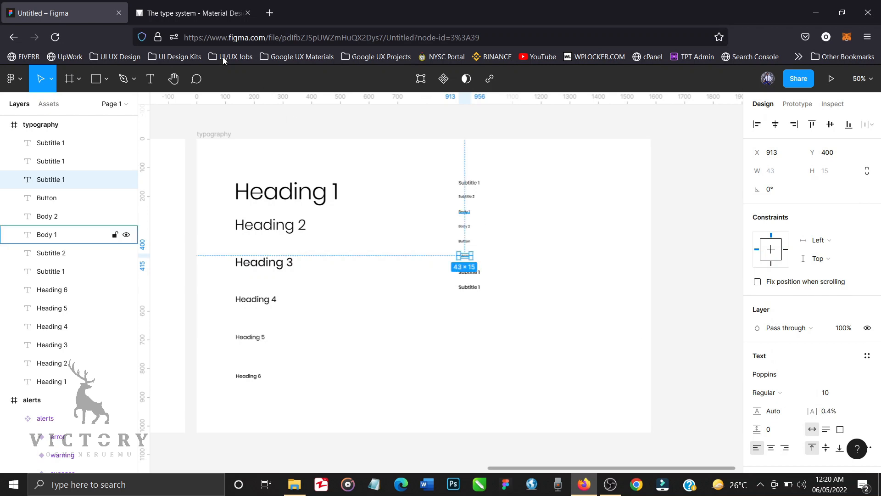
pyautogui.click(185, 11)
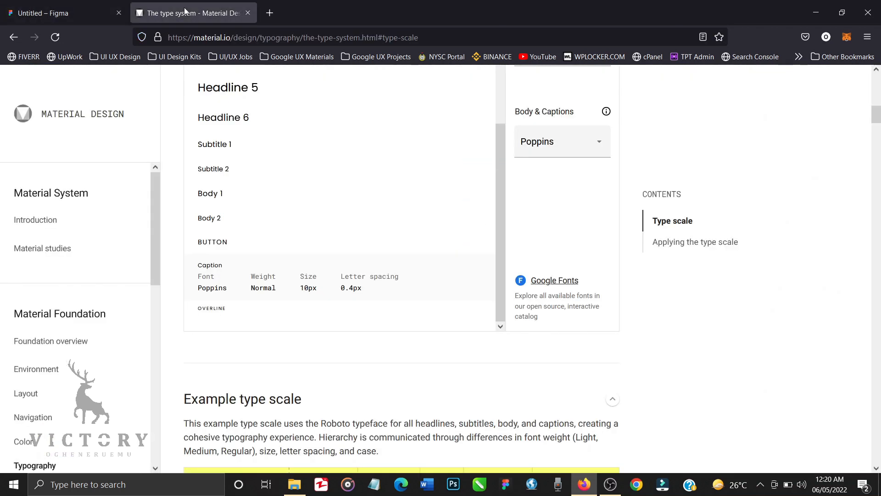
pyautogui.click(79, 18)
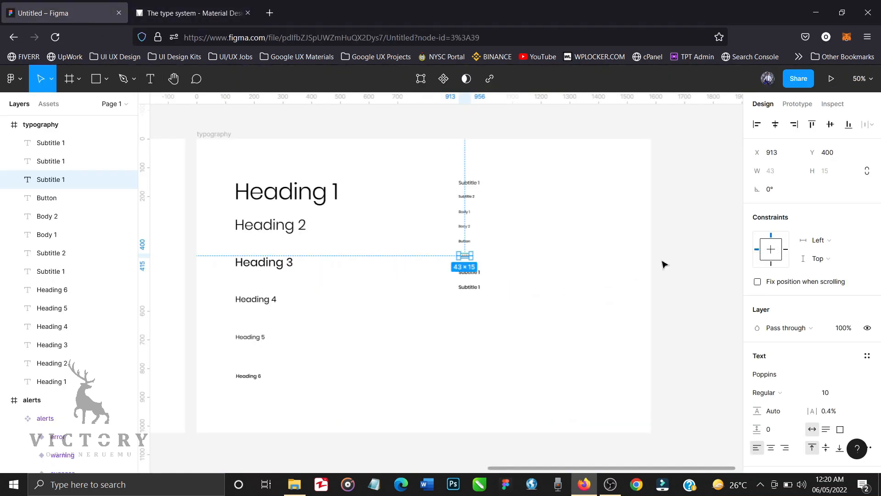
pyautogui.click(563, 240)
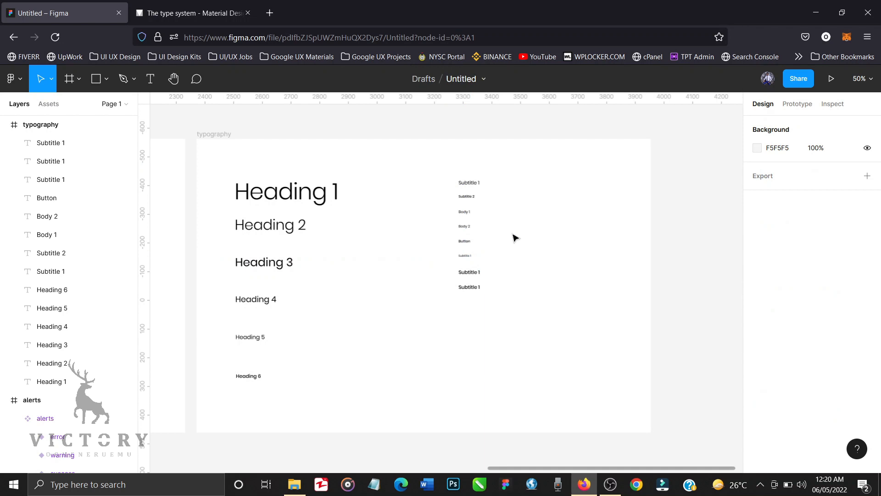
# Step: Delete the two leftover Subtitle 1 texts at the bottom of the second column
pyautogui.click(469, 274)
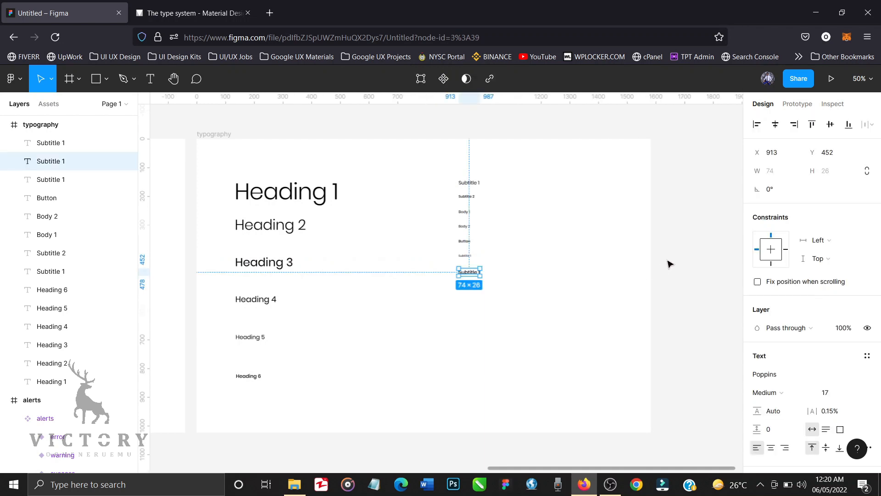
pyautogui.moveTo(668, 260)
pyautogui.mouseDown()
pyautogui.moveTo(557, 309)
pyautogui.moveTo(656, 271)
pyautogui.moveTo(449, 310)
pyautogui.mouseUp()
pyautogui.press('Delete')
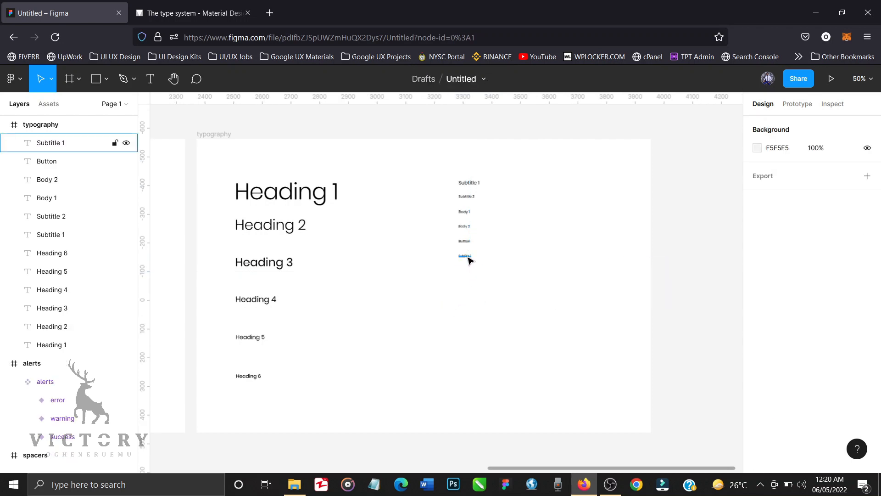
# Step: Change the last text in the second column, directly below Button, to "Caption"
pyautogui.click(465, 256)
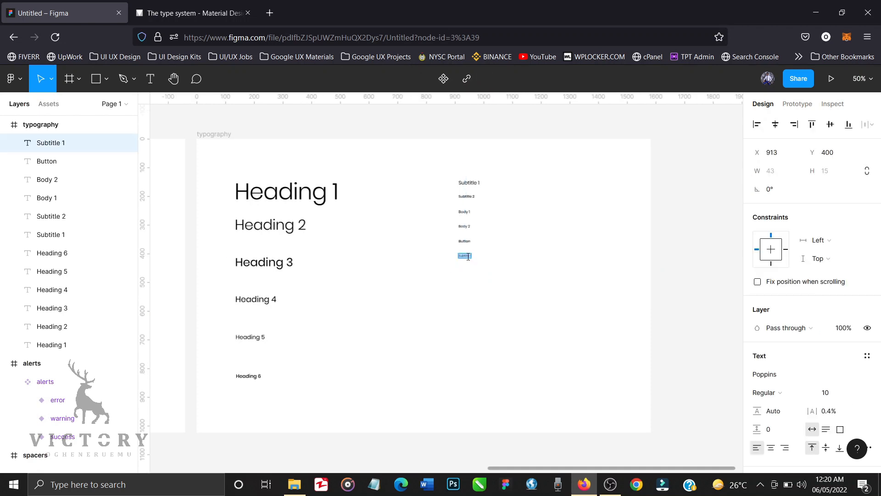
pyautogui.write('Caption')
pyautogui.press('Escape')
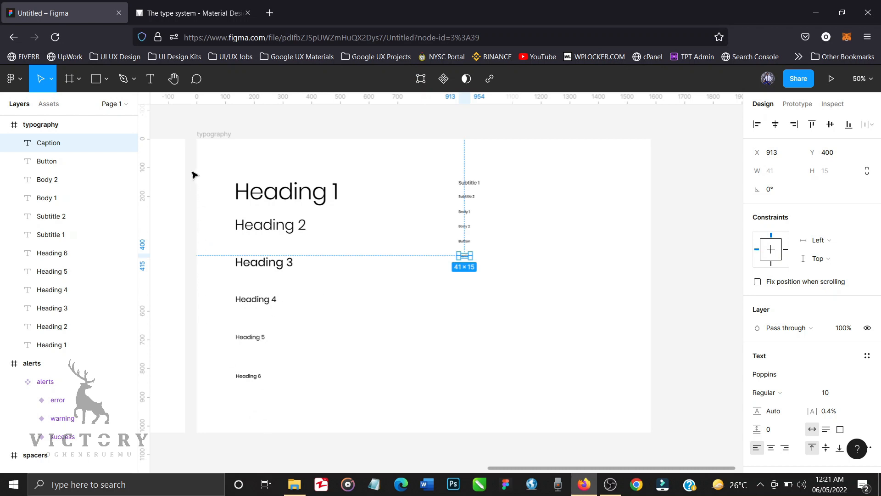
# Step: Distribute the six heading texts vertically with a spacing of 50 and move the column slightly up and left, to about X 110, Y 106
pyautogui.moveTo(192, 171); pyautogui.dragTo(376, 391)
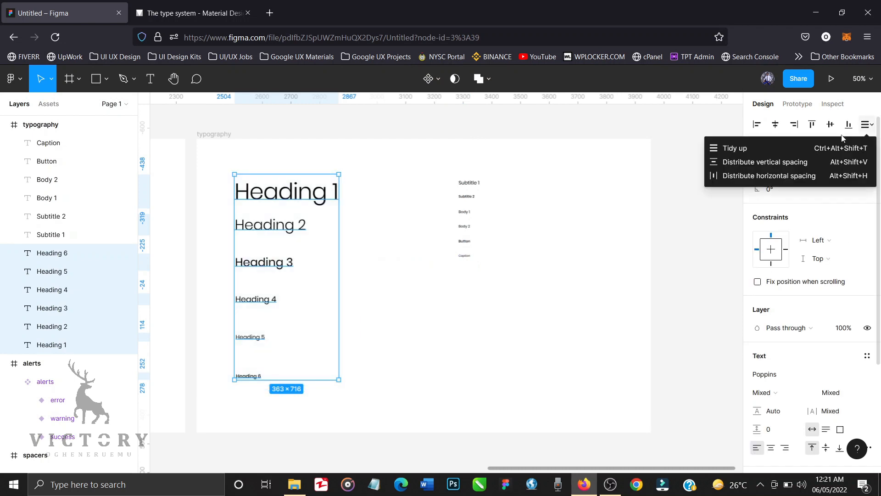
pyautogui.click(781, 161)
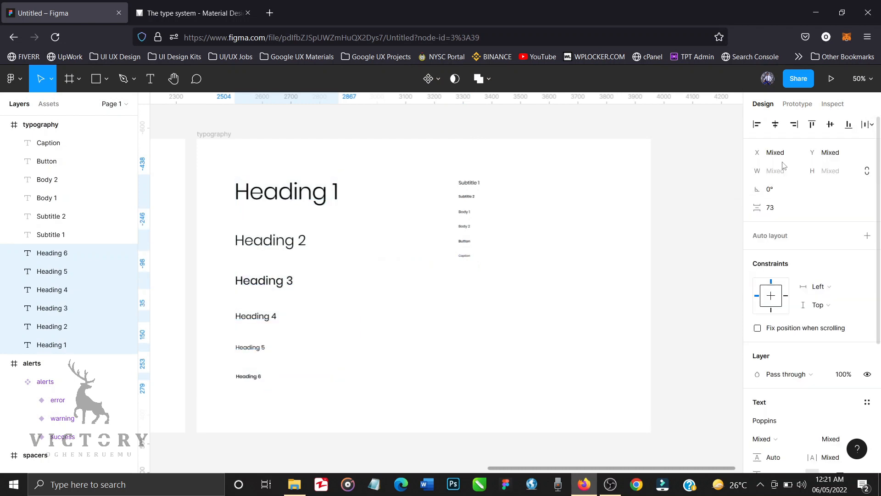
pyautogui.click(772, 207)
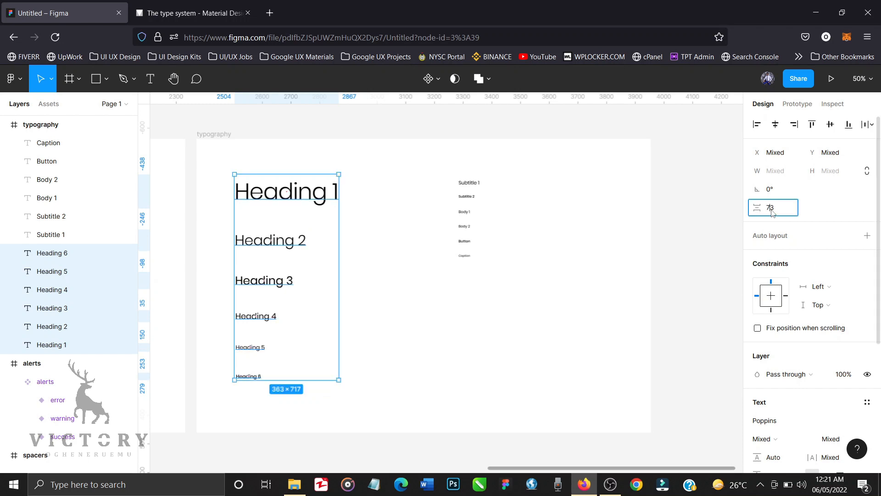
pyautogui.write('50')
pyautogui.press('Return')
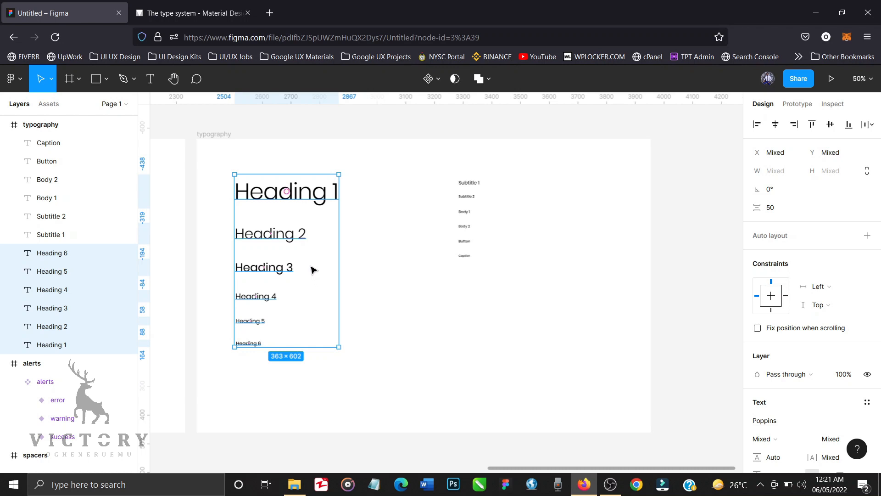
pyautogui.moveTo(310, 267)
pyautogui.mouseDown()
pyautogui.moveTo(307, 258)
pyautogui.moveTo(308, 268)
pyautogui.mouseUp()
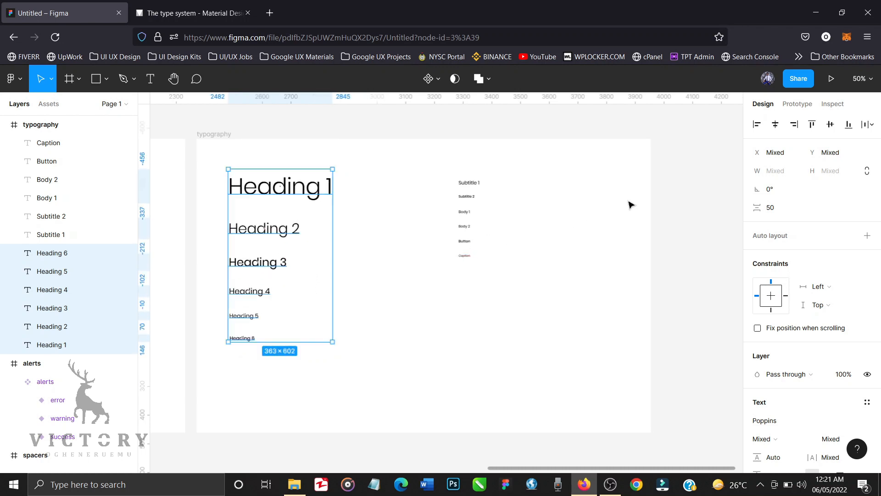
pyautogui.click(676, 196)
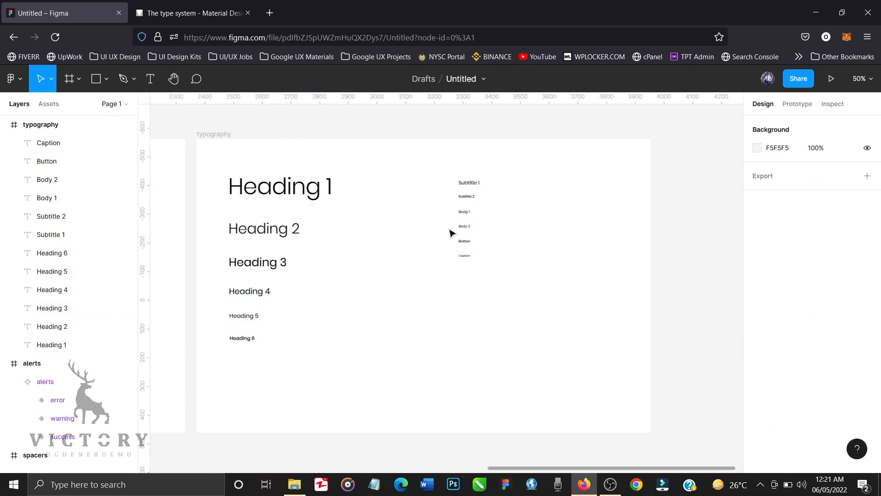
# Step: Create a text style named "Heding 1 / light" from the Heading 1 text
pyautogui.click(315, 201)
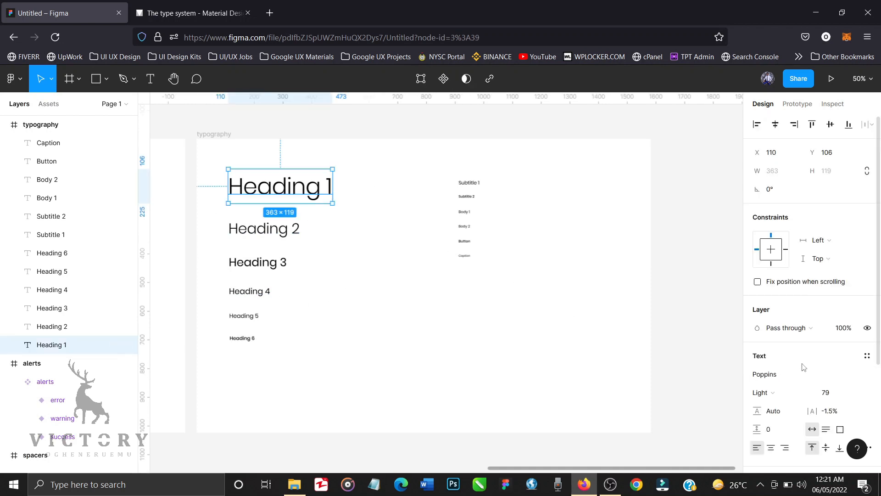
pyautogui.click(868, 356)
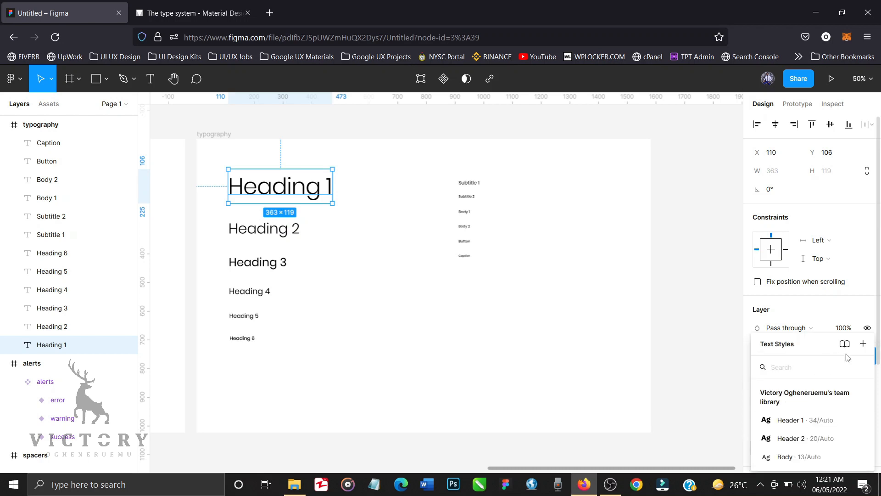
pyautogui.click(863, 344)
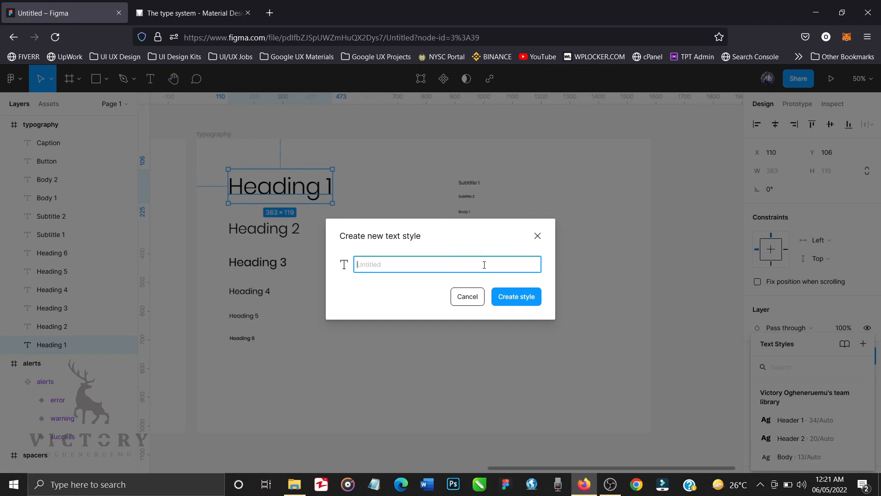
pyautogui.write('H1')
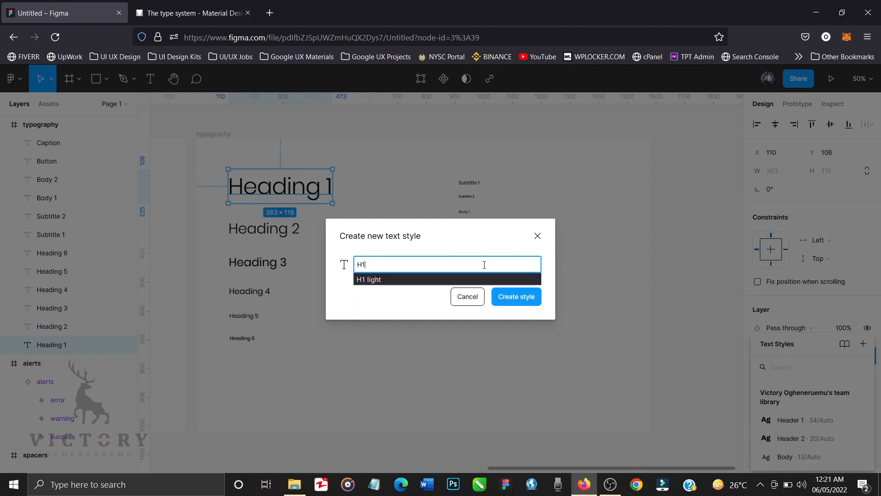
pyautogui.press('BackSpace')
pyautogui.write('eding 1 / light')
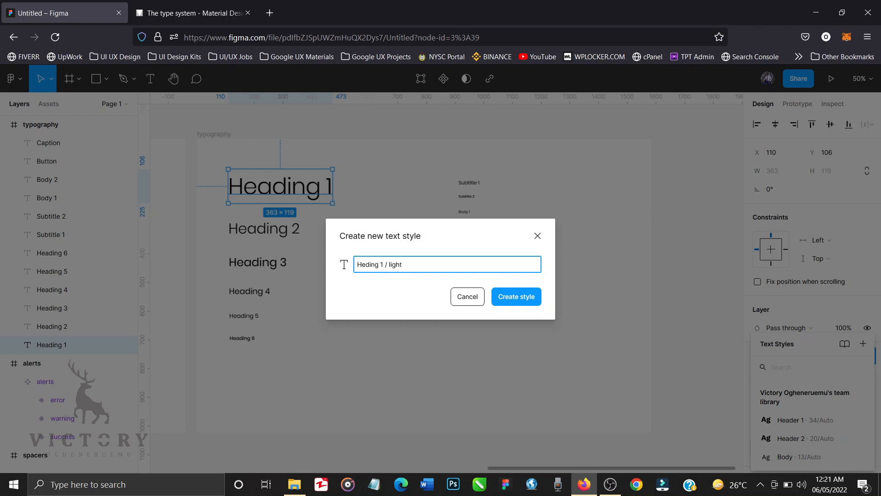
pyautogui.click(527, 303)
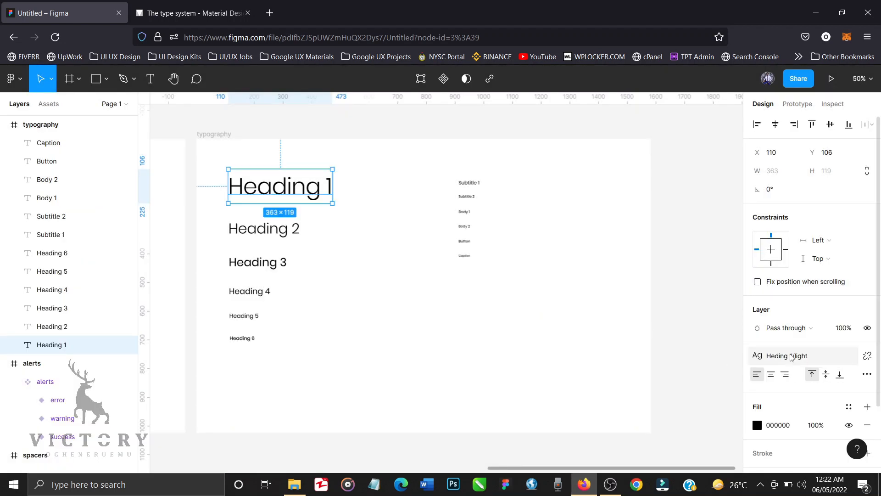
# Step: Create a text style named "Heading 2 / light" from the Heading 2 text
pyautogui.click(296, 232)
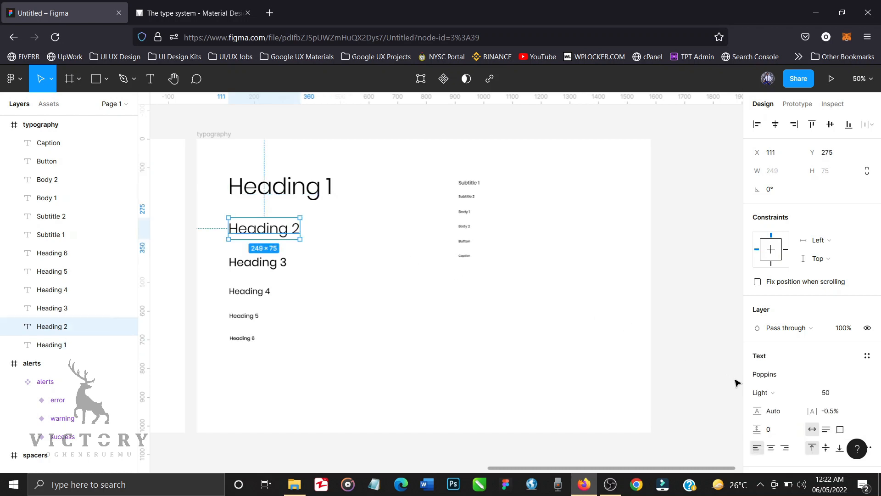
pyautogui.click(866, 360)
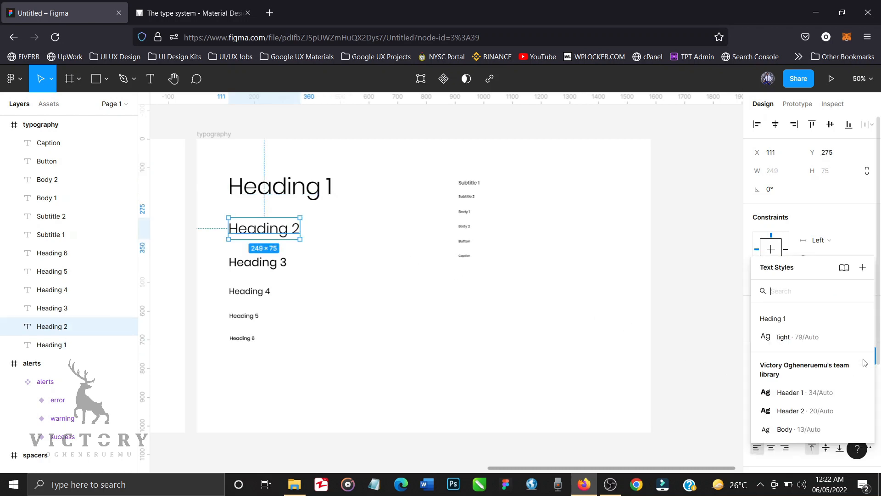
pyautogui.click(863, 268)
pyautogui.write('Heading 2 / l')
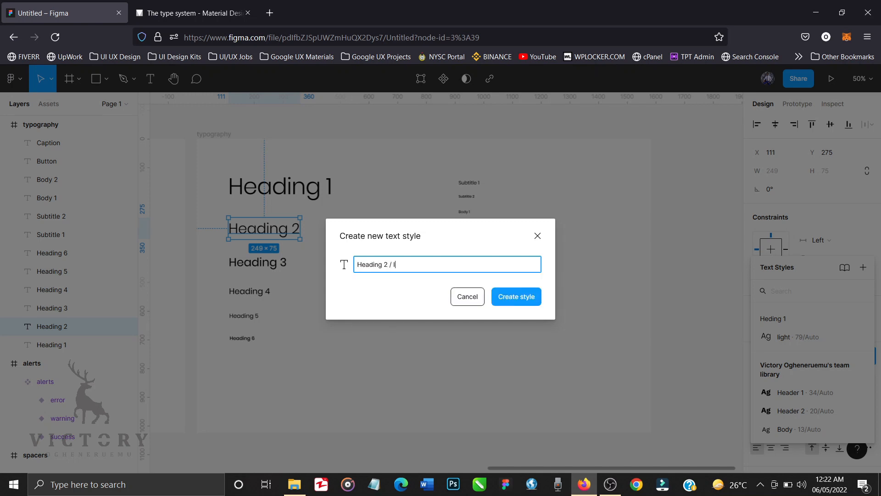
pyautogui.write('ight')
pyautogui.click(529, 299)
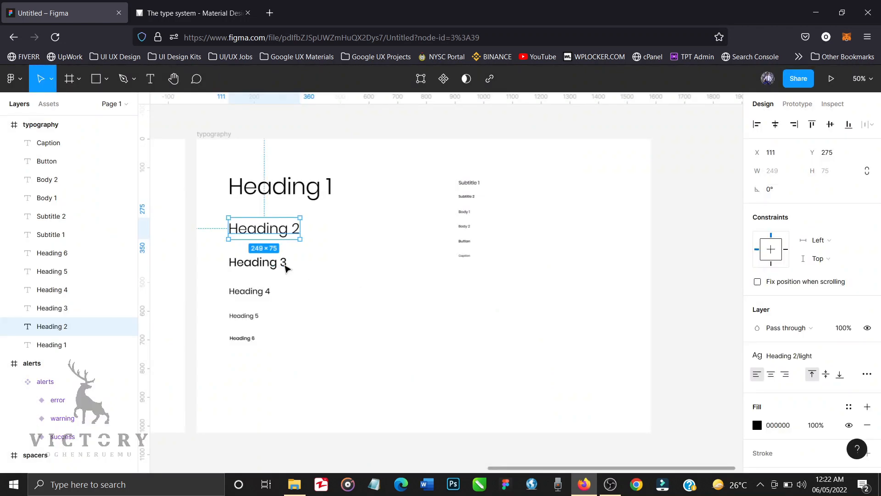
# Step: Create a text style named "Heading 3 / medium" from the Heading 3 text
pyautogui.click(282, 262)
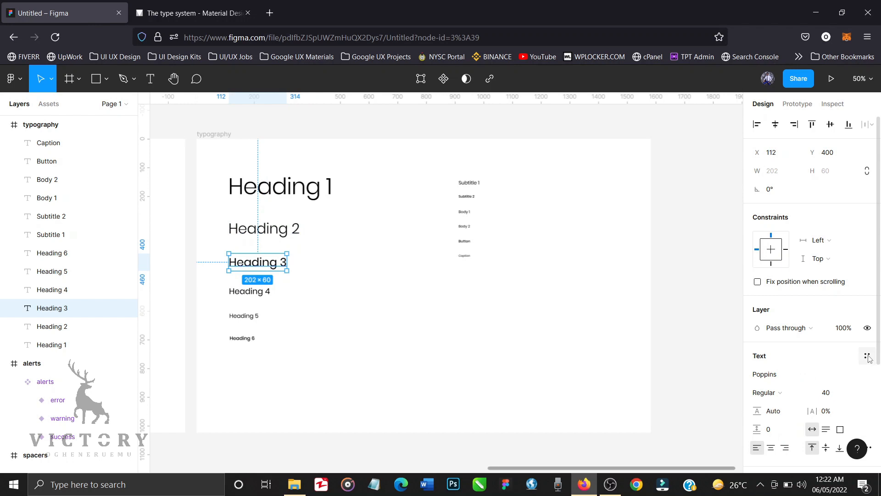
pyautogui.click(867, 357)
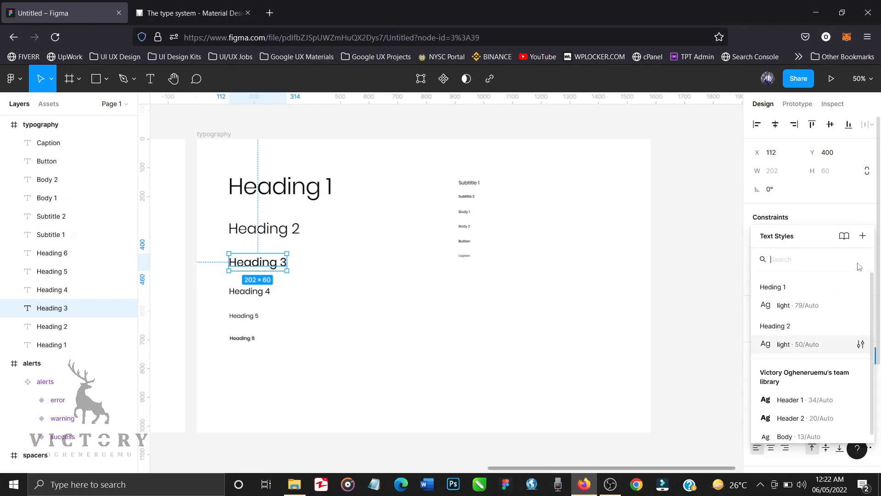
pyautogui.click(864, 236)
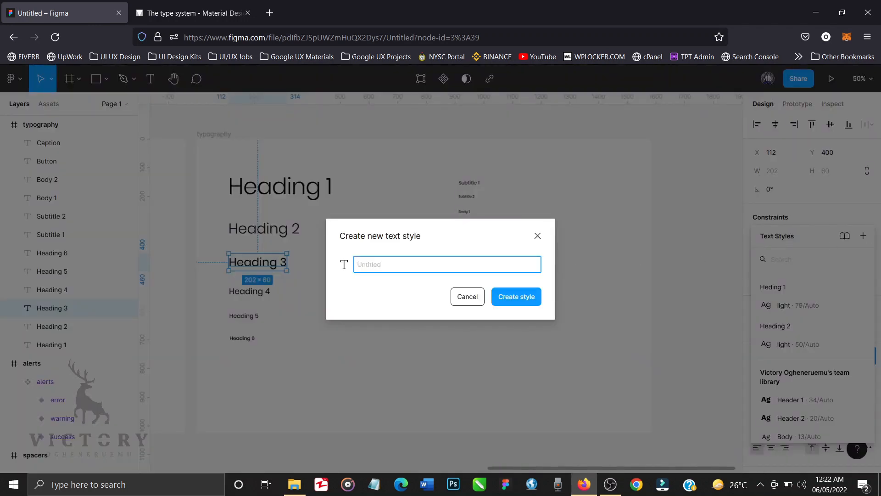
pyautogui.write('Heading 3 / medium')
pyautogui.click(535, 300)
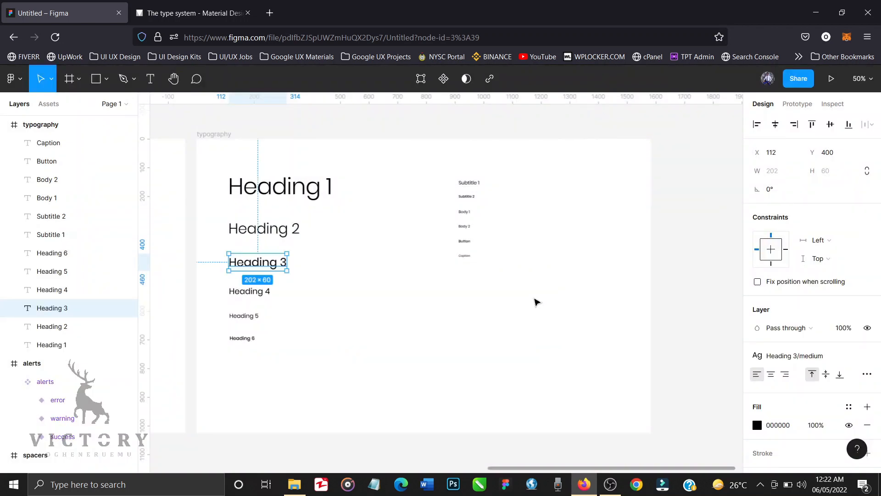
# Step: Check the font weight of Headline 3 on the Material Design type scale page and return to the Figma file
pyautogui.click(183, 21)
pyautogui.scroll(1, 233, 112)
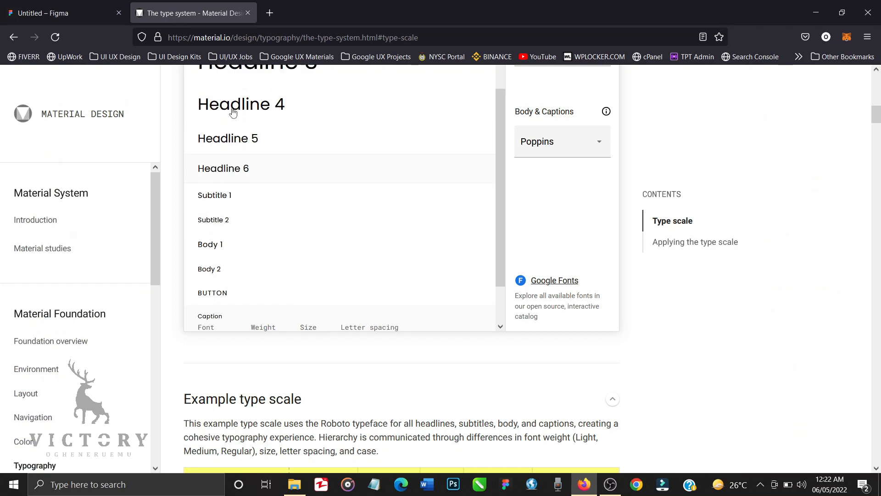
pyautogui.scroll(1, 233, 112)
pyautogui.click(264, 80)
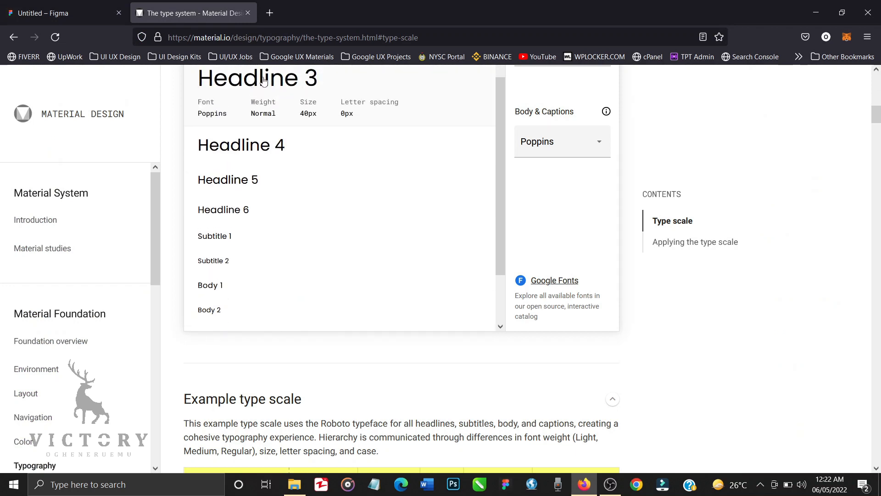
pyautogui.click(95, 17)
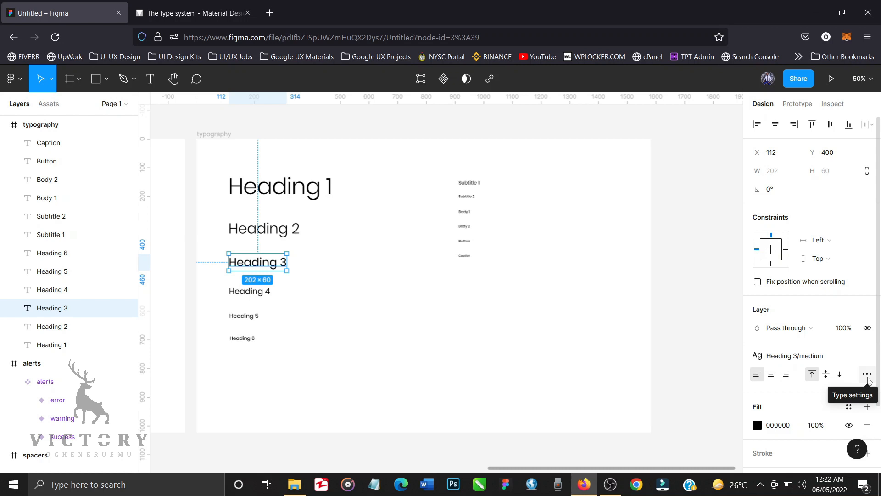
# Step: Rename the text style in the Heading 3 group to "normal"
pyautogui.click(801, 355)
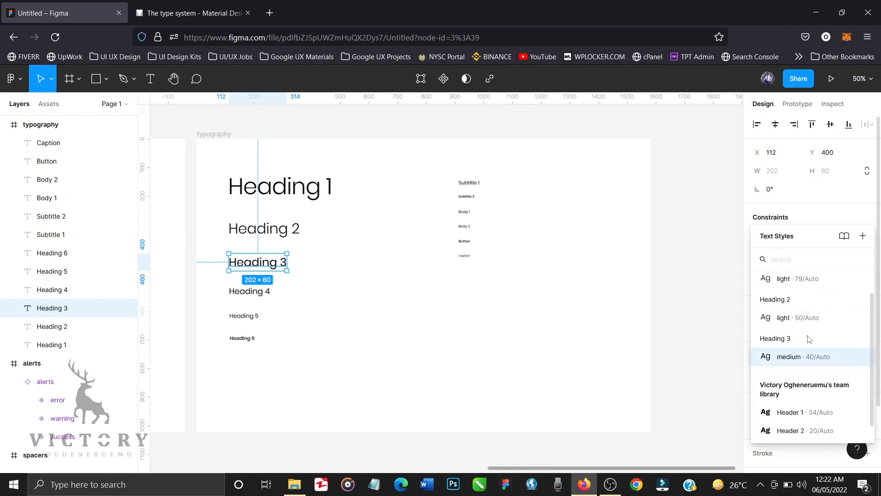
pyautogui.moveTo(825, 351)
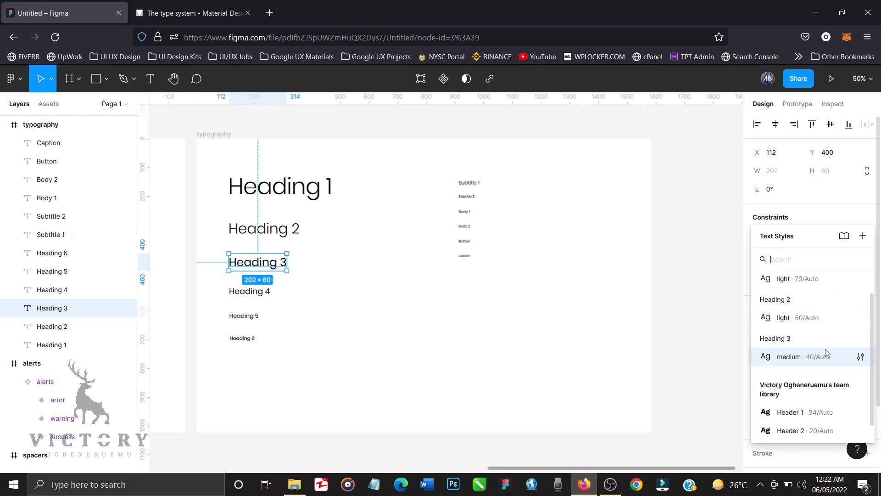
pyautogui.click(861, 358)
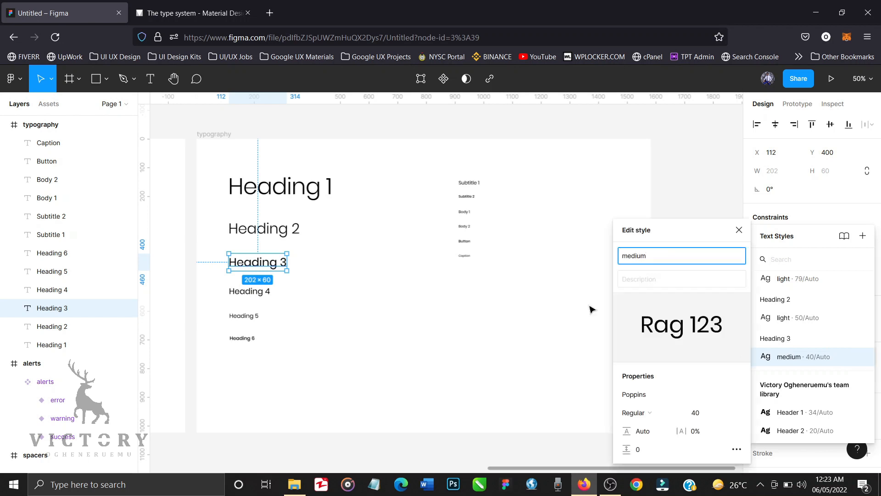
pyautogui.doubleClick(651, 259)
pyautogui.write('normal')
pyautogui.click(738, 234)
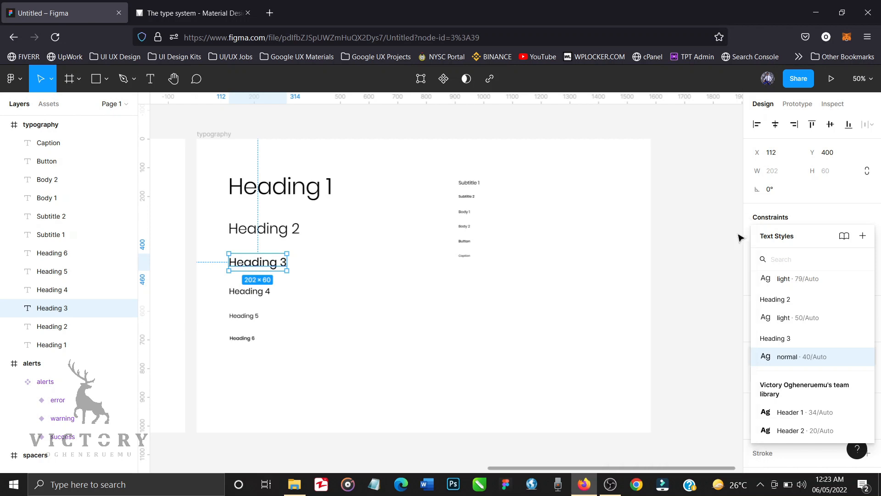
# Step: Create a text style named "Heading 4 / normal" from the Heading 4 text
pyautogui.click(270, 294)
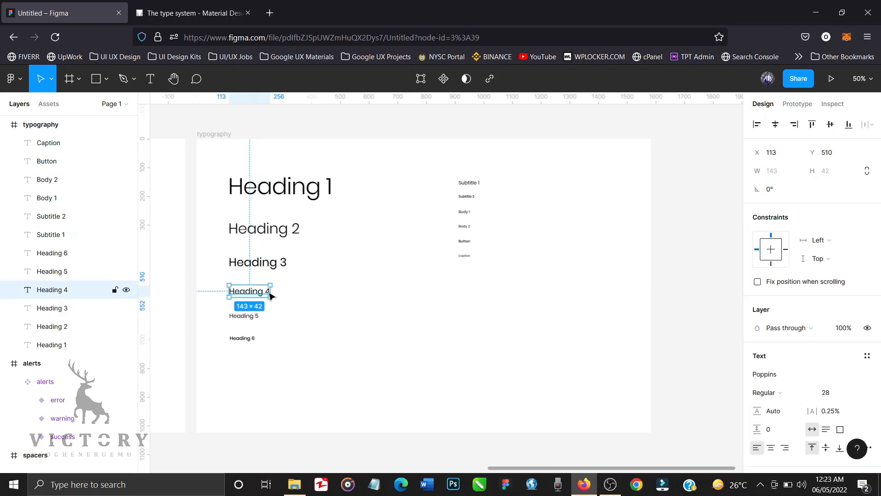
pyautogui.click(867, 354)
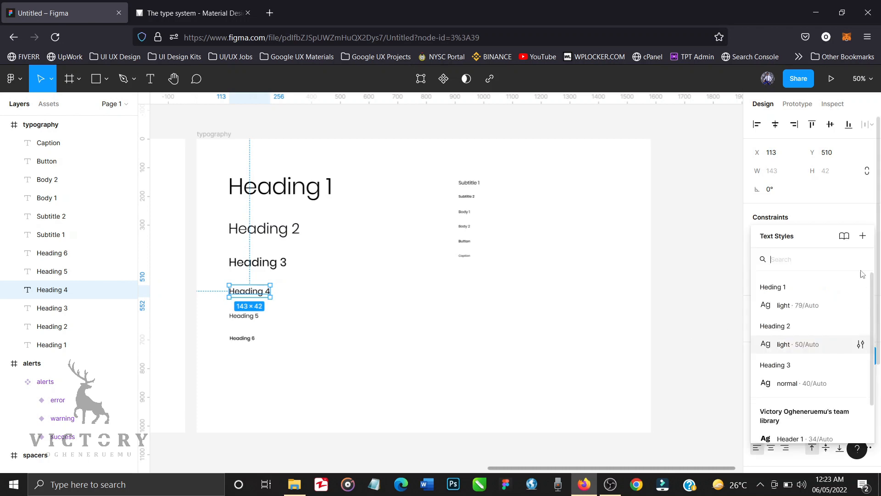
pyautogui.click(863, 235)
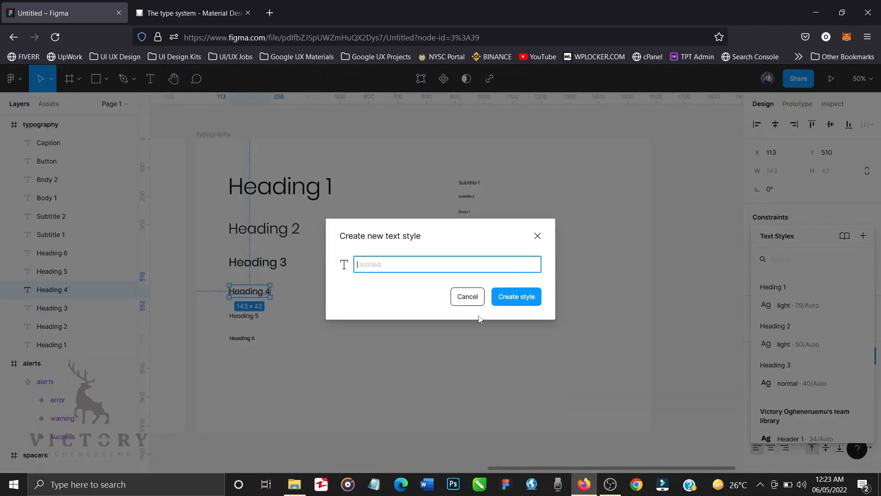
pyautogui.write('Heading 4')
pyautogui.press('BackSpace')
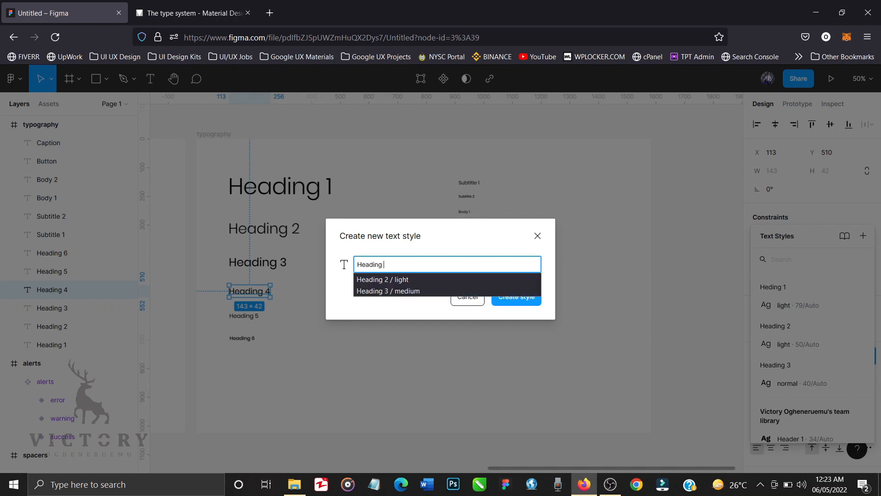
pyautogui.write('4 / normal')
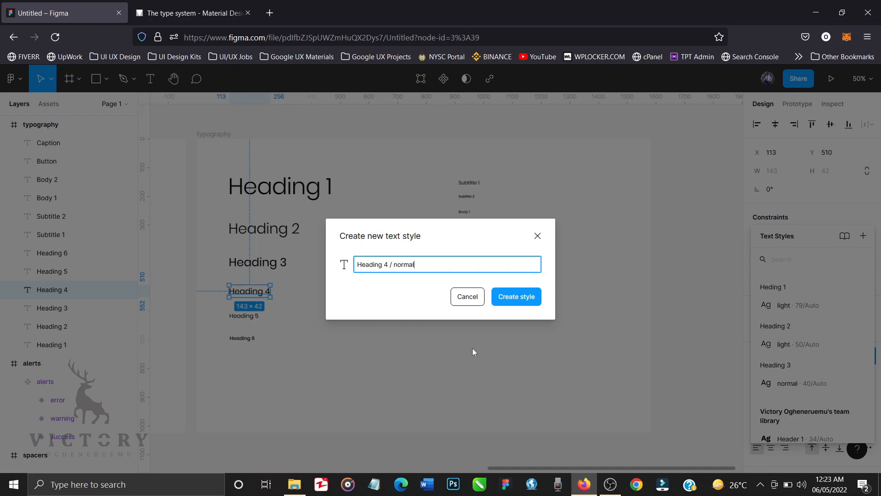
pyautogui.click(507, 297)
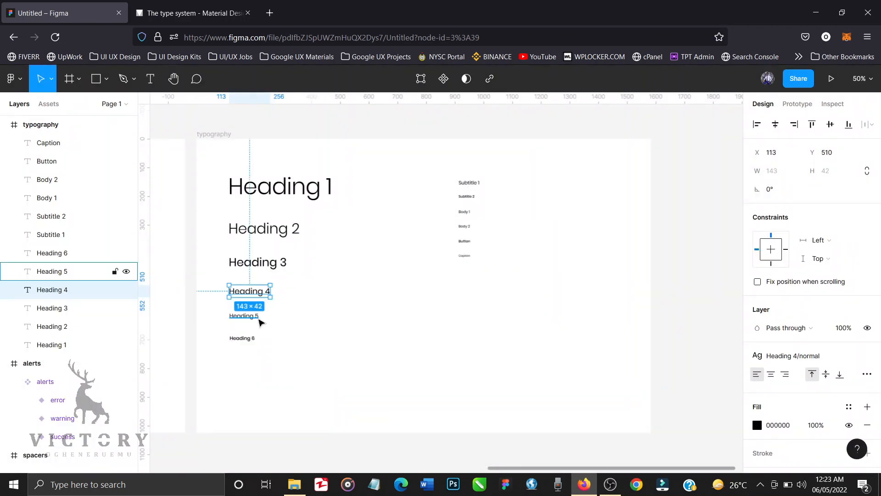
# Step: Create a text style named "Heading 5 / normal" from the Heading 5 text
pyautogui.click(257, 317)
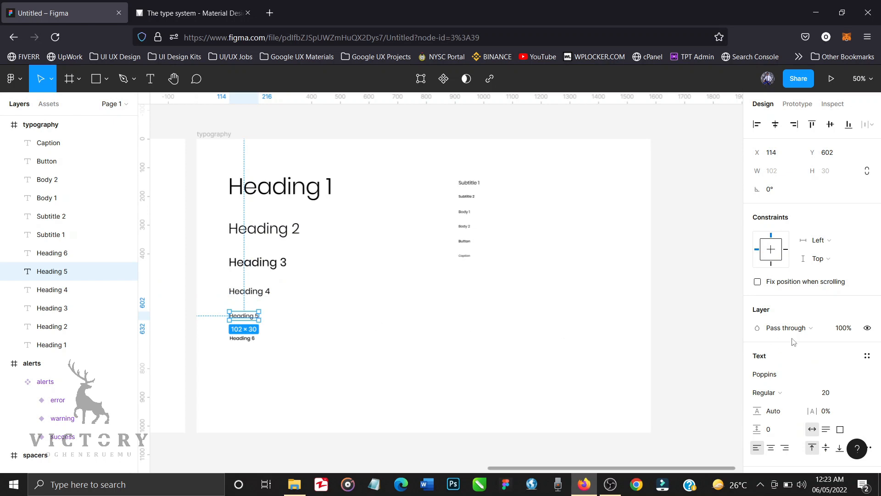
pyautogui.click(867, 357)
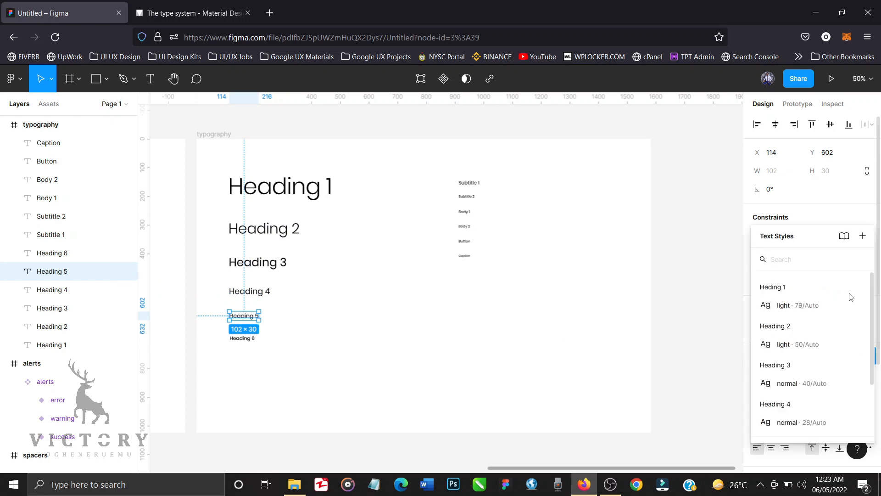
pyautogui.click(863, 237)
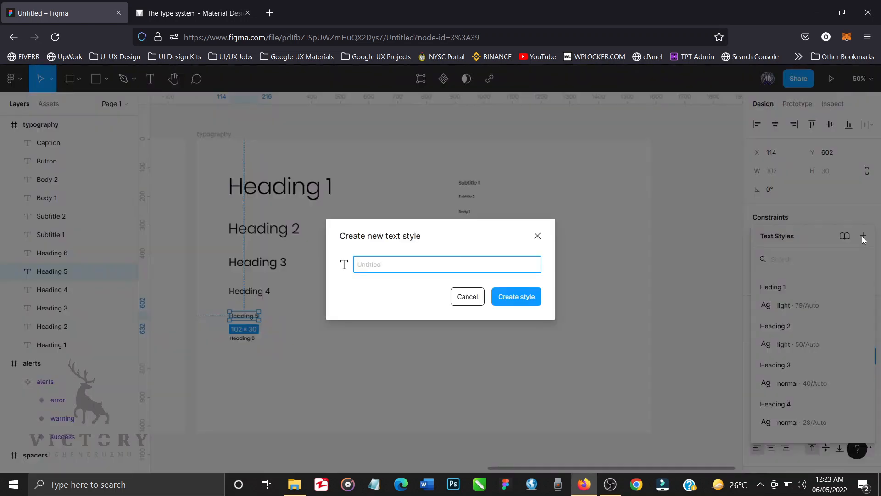
pyautogui.write('Heading 5 / normal')
pyautogui.click(510, 301)
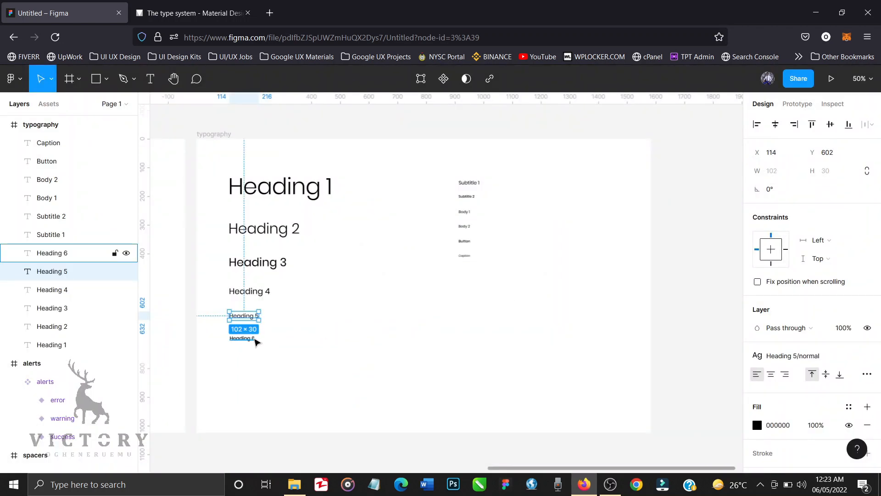
pyautogui.click(255, 340)
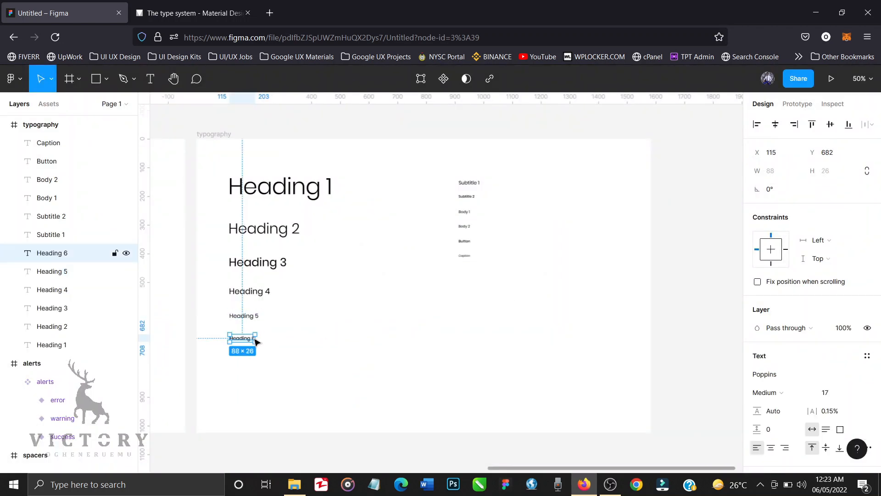
pyautogui.click(868, 357)
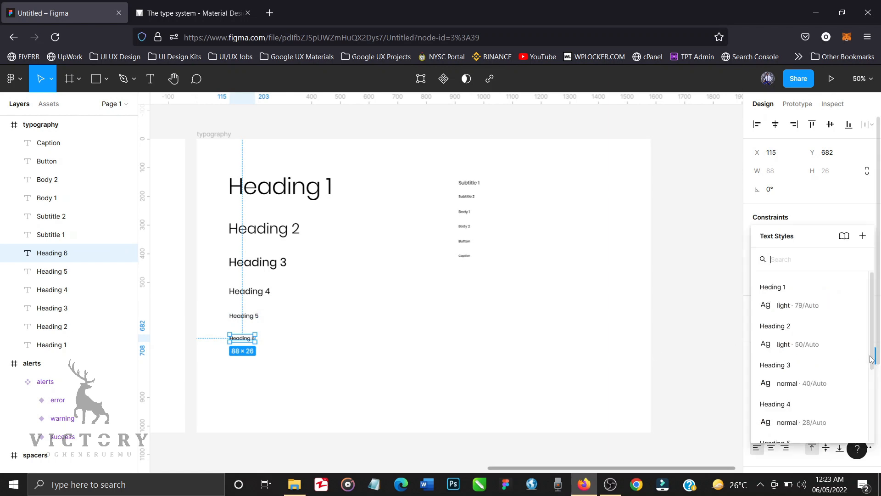
pyautogui.click(863, 236)
pyautogui.click(417, 352)
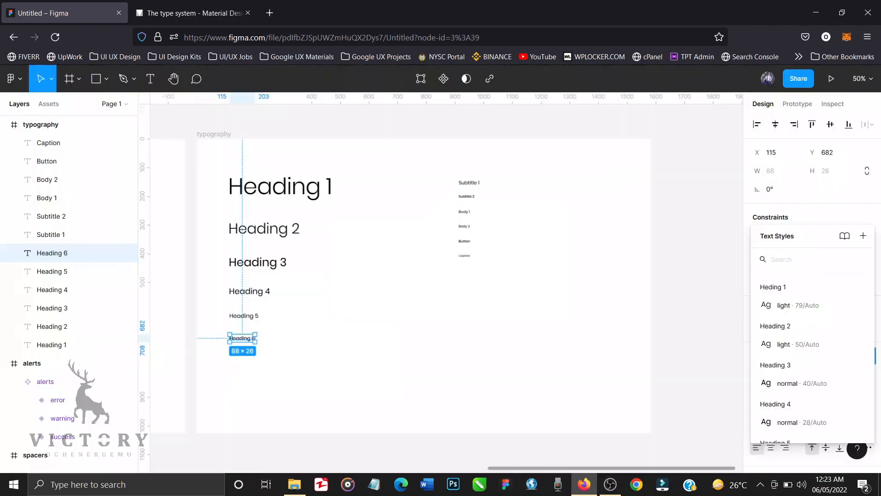
pyautogui.hotkey('shift', 'h')
pyautogui.press('a')
pyautogui.hotkey('ctrl', 'z')
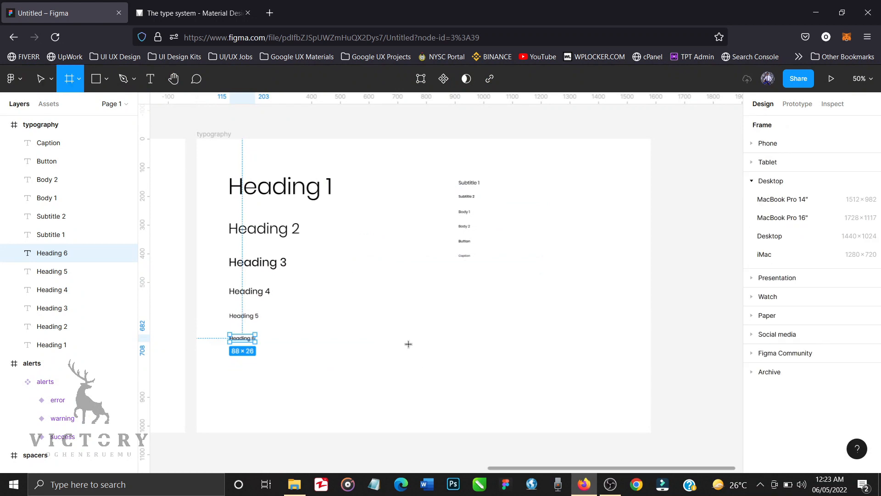
pyautogui.click(665, 346)
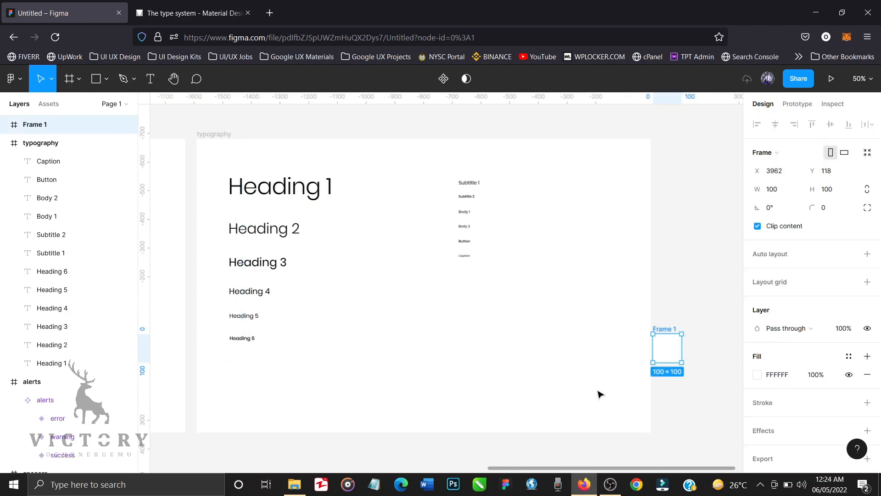
pyautogui.press('Delete')
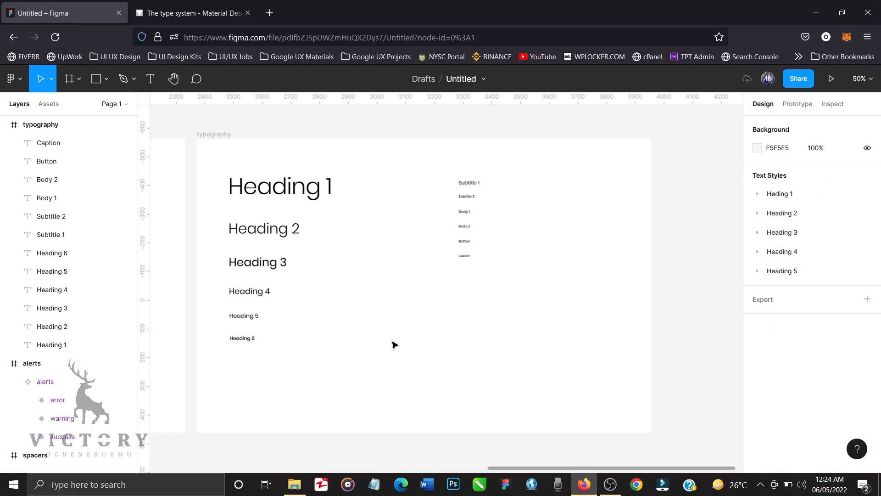
# Step: Create a text style named "Heading 6 / medium" from the Heading 6 text
pyautogui.click(252, 341)
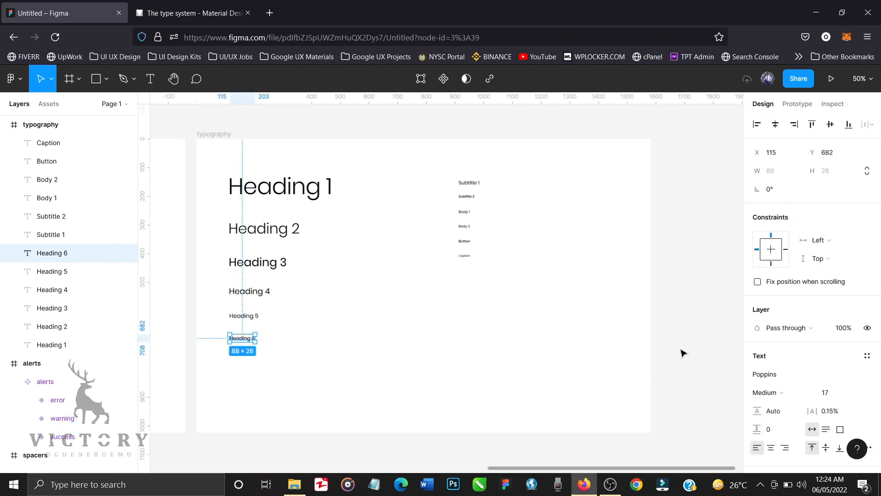
pyautogui.click(866, 358)
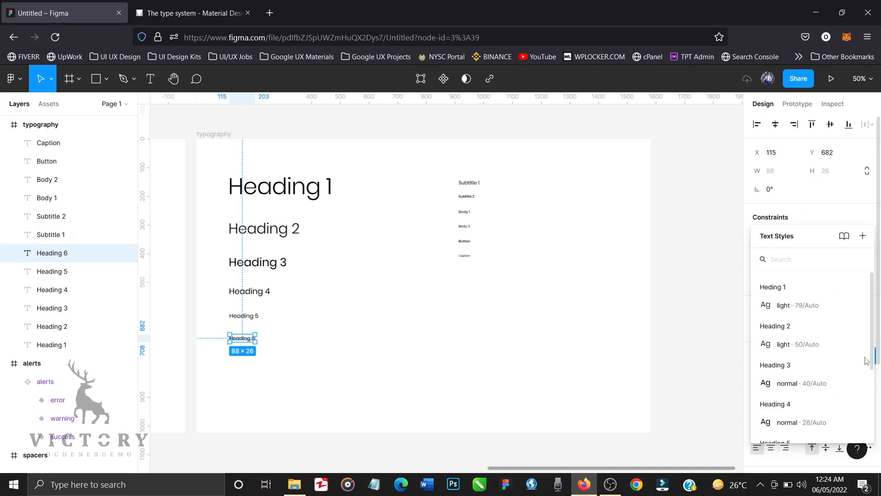
pyautogui.click(863, 236)
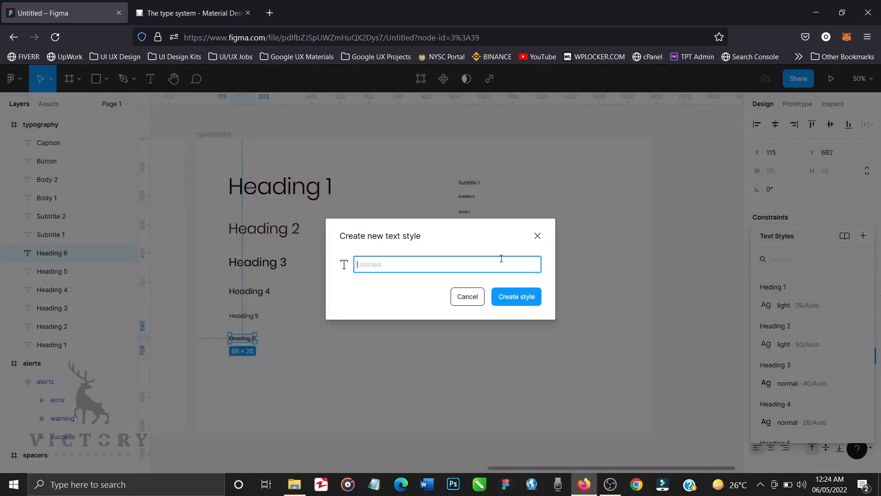
pyautogui.write('Heading 6 / medium')
pyautogui.click(513, 302)
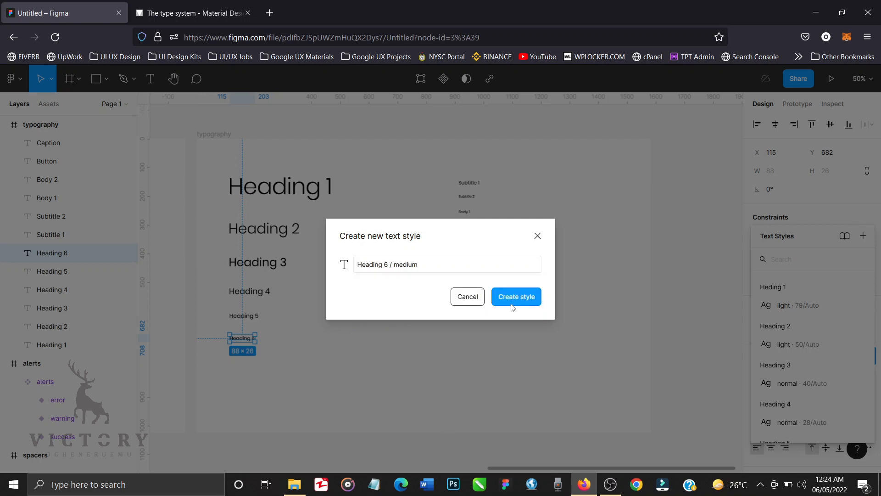
pyautogui.click(673, 285)
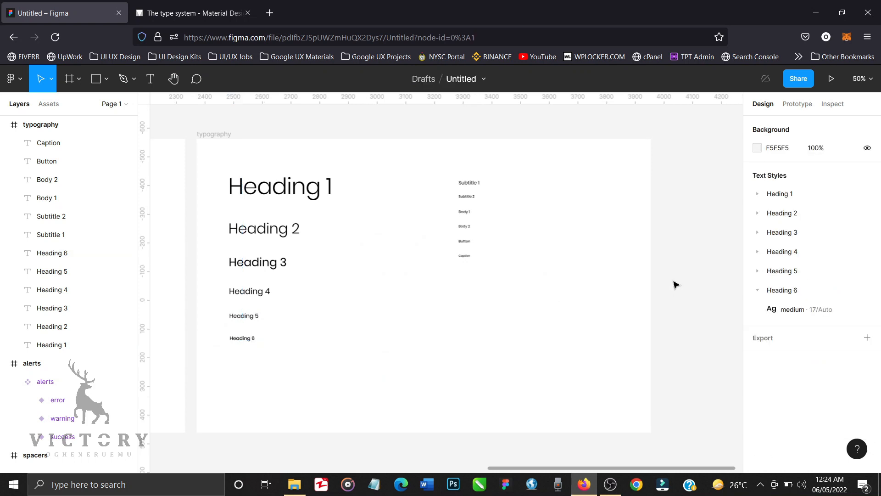
# Step: Create a text style named "Subtitle 1 / normal" from the Subtitle 1 text
pyautogui.click(478, 185)
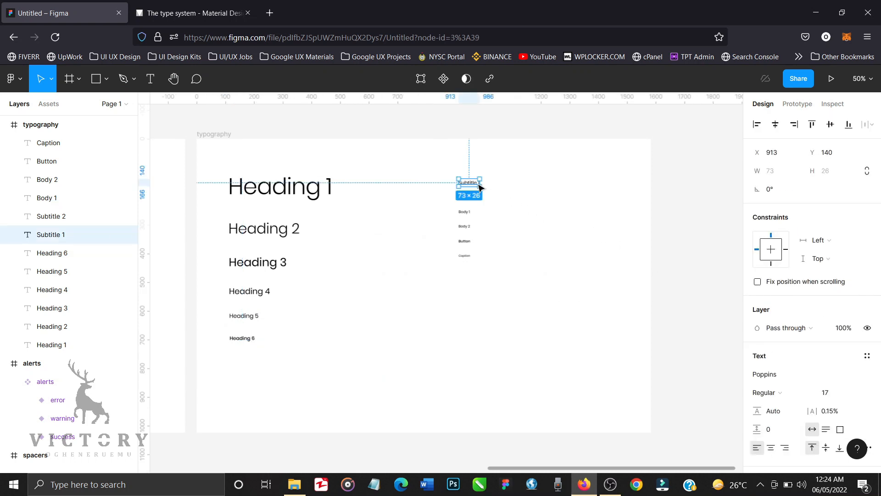
pyautogui.click(867, 356)
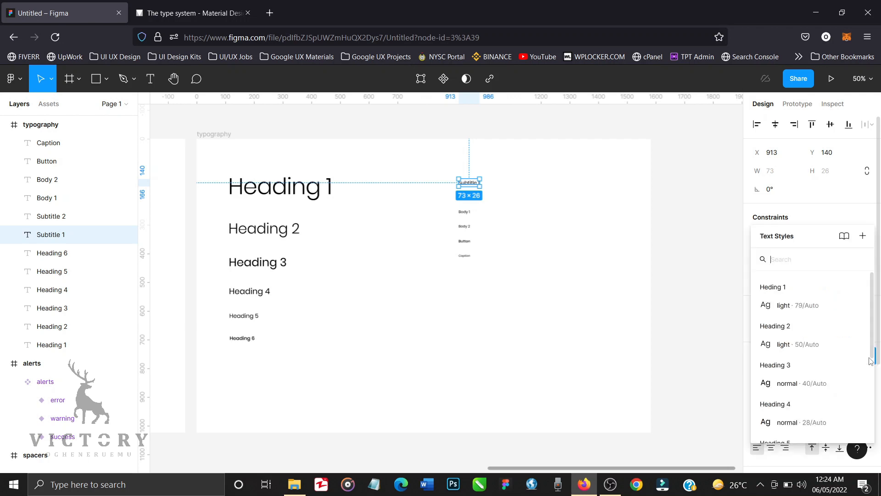
pyautogui.click(862, 236)
pyautogui.write('Subtitle')
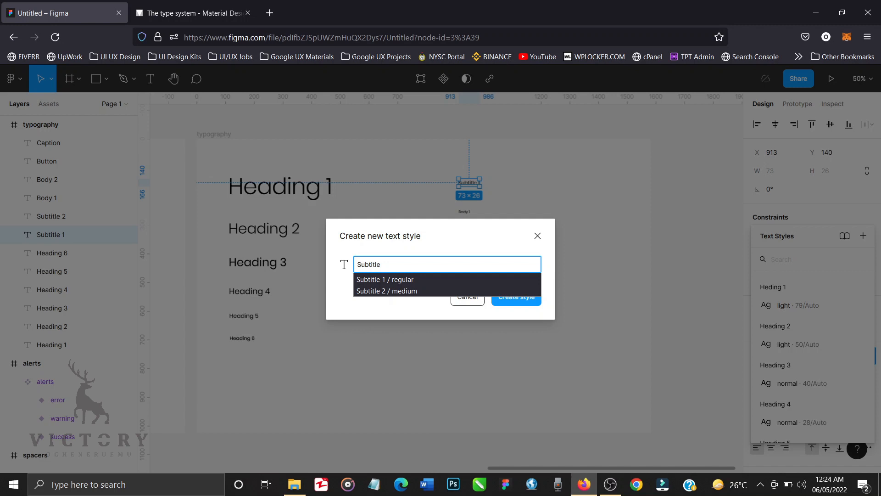
pyautogui.write('1 / normal')
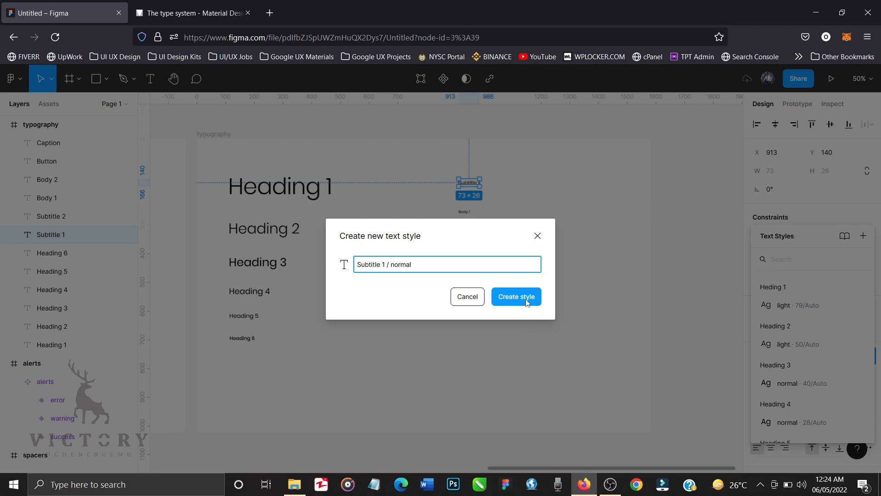
pyautogui.click(527, 303)
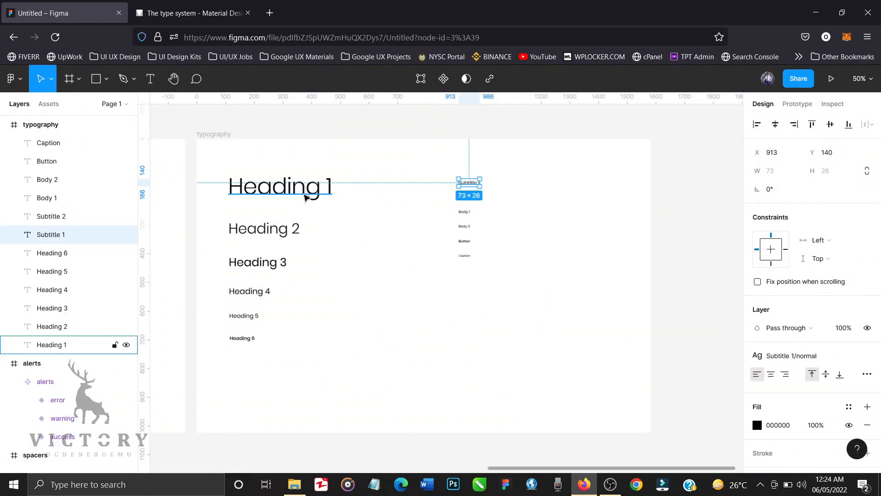
pyautogui.click(305, 197)
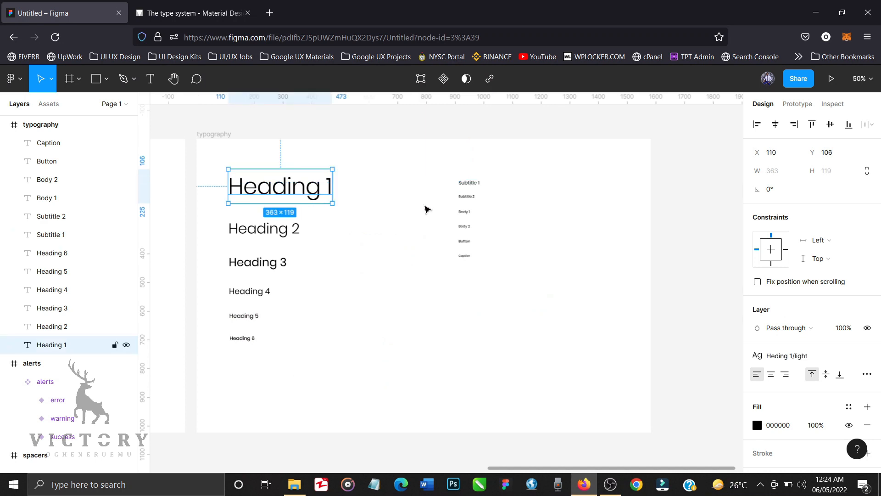
pyautogui.click(462, 184)
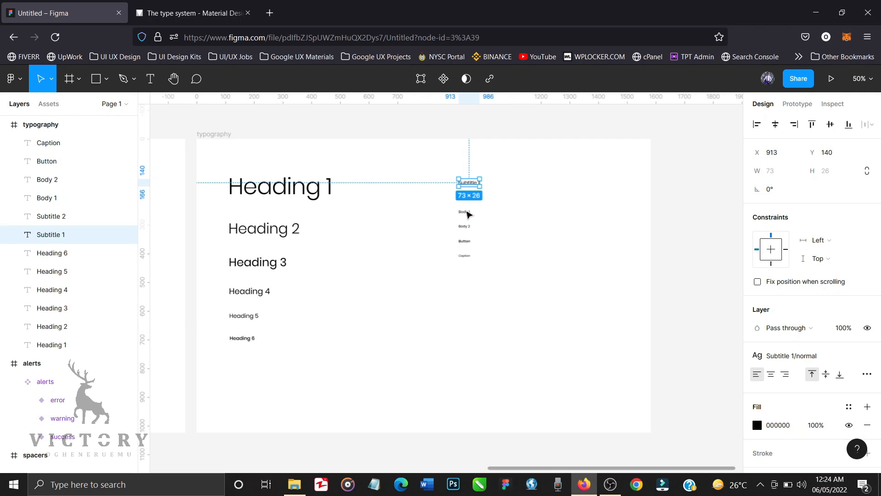
pyautogui.click(465, 211)
# Step: Create a text style named "Subtitle 2 / medium" from the Subtitle 2 text
pyautogui.click(473, 199)
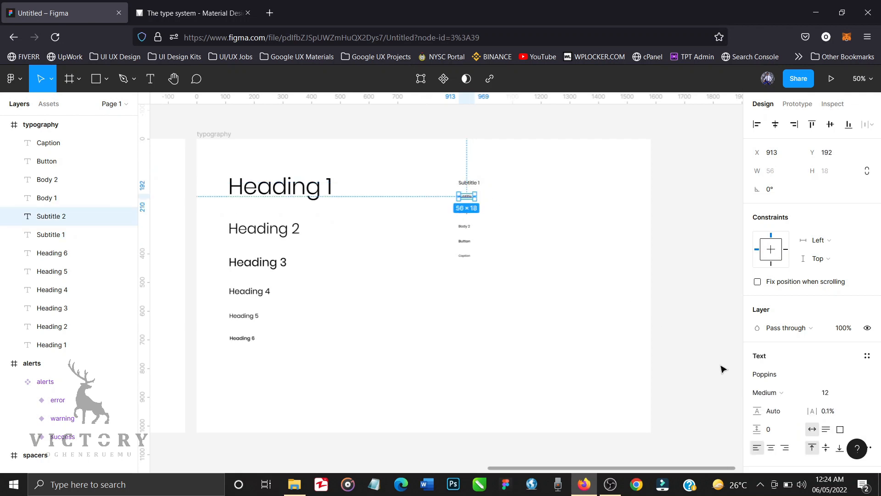
pyautogui.click(867, 357)
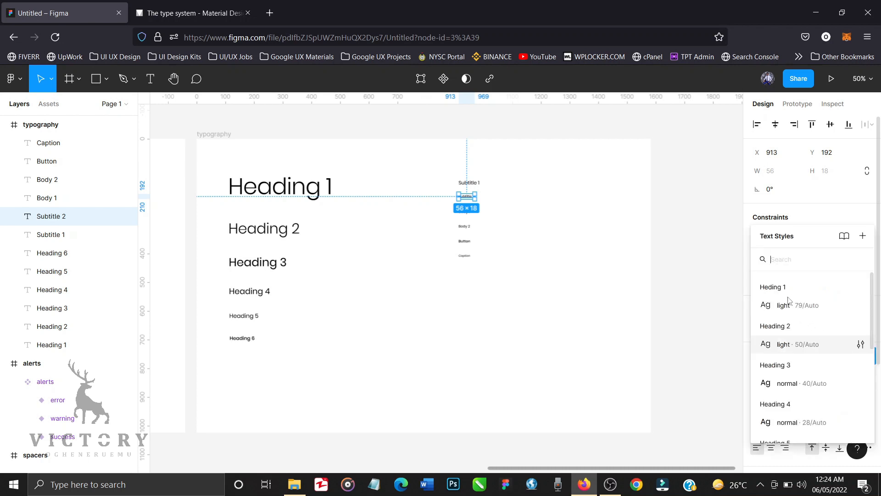
pyautogui.click(863, 236)
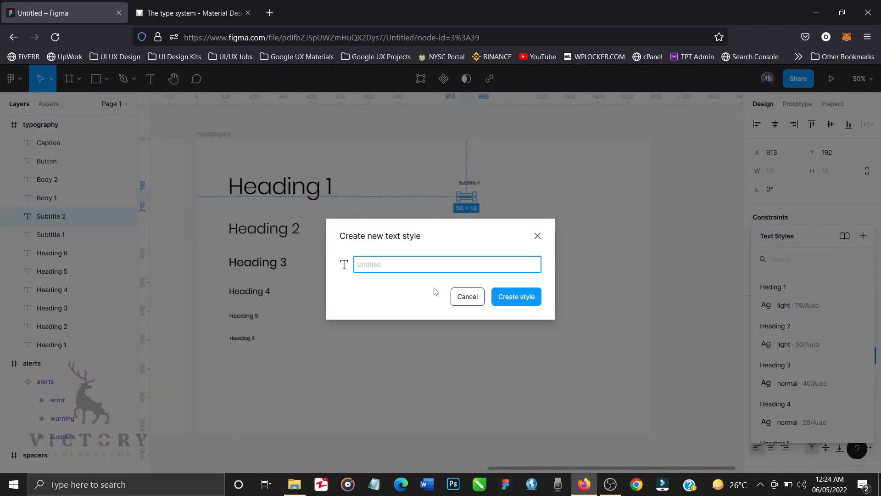
pyautogui.write('Subtitl')
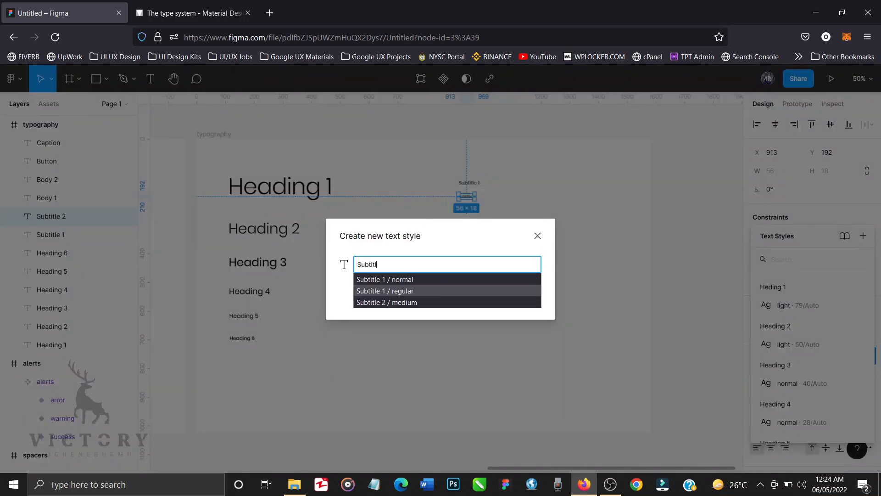
pyautogui.write('e 2 / medium')
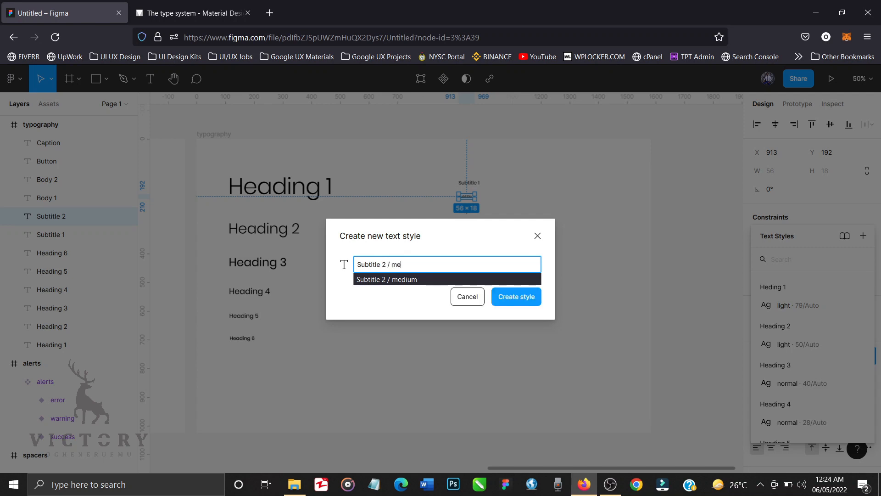
pyautogui.click(500, 298)
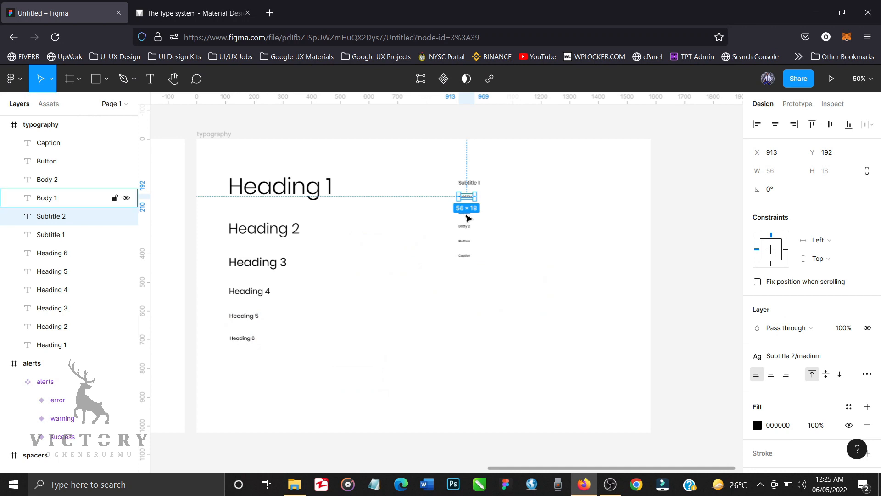
# Step: Create a text style named "Body 1 / normal" from the Body 1 text
pyautogui.click(466, 213)
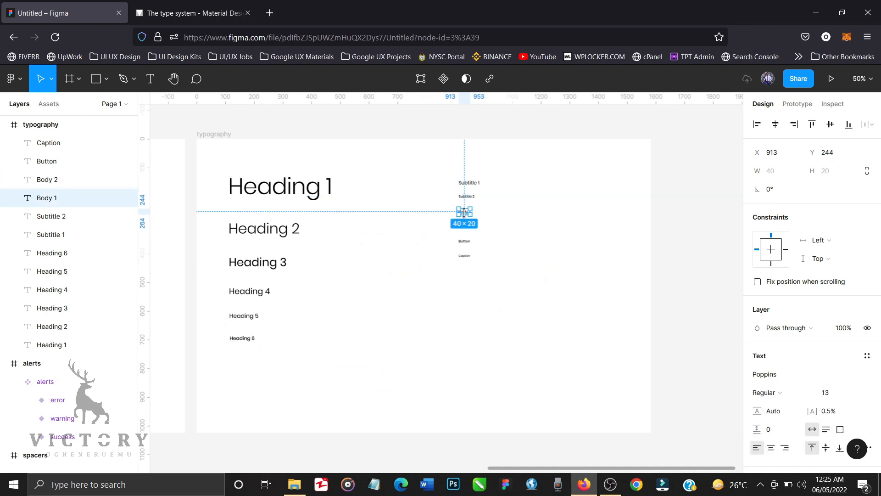
pyautogui.click(867, 357)
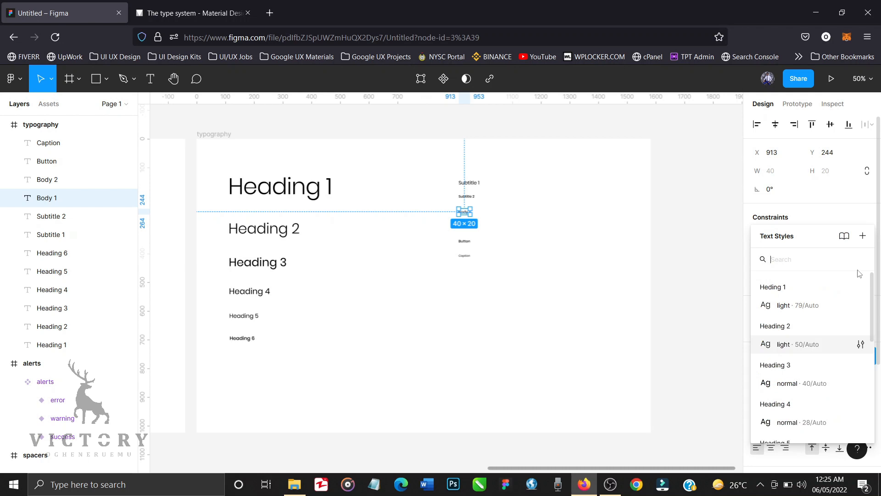
pyautogui.click(863, 236)
pyautogui.write('Body 1 / normal')
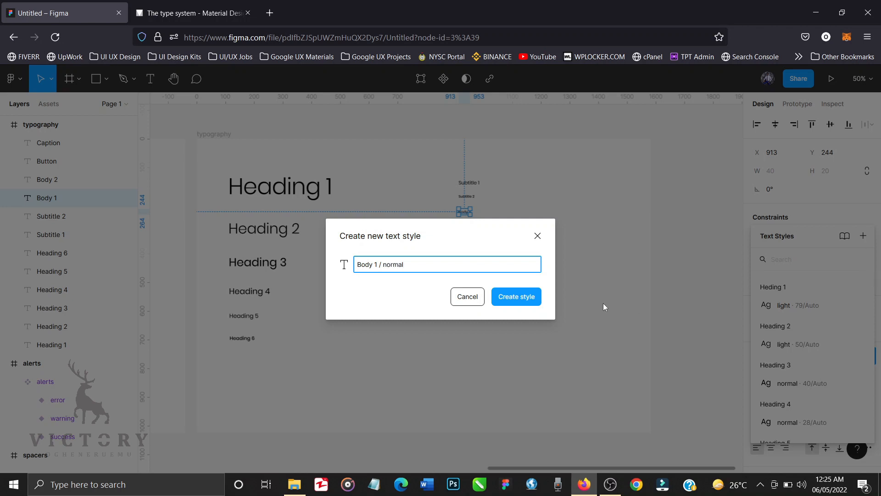
pyautogui.click(530, 303)
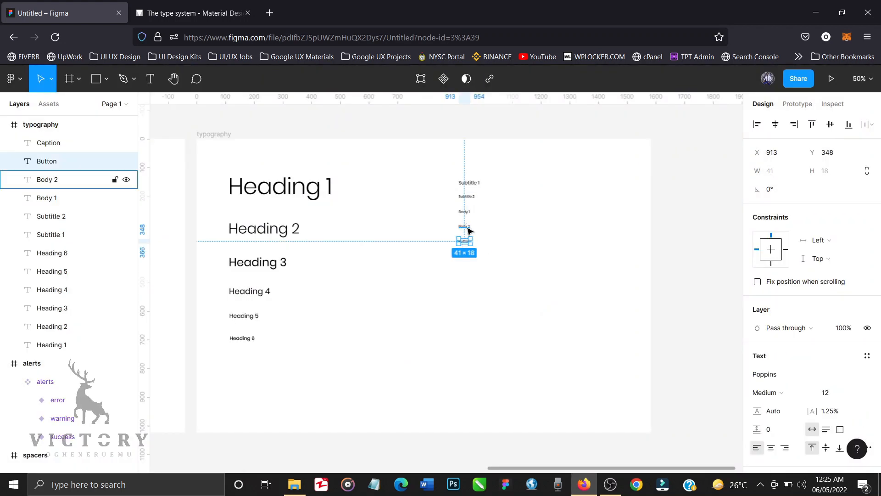
# Step: Create a text style named "Body 2 / normal" from the Body 2 text
pyautogui.click(467, 227)
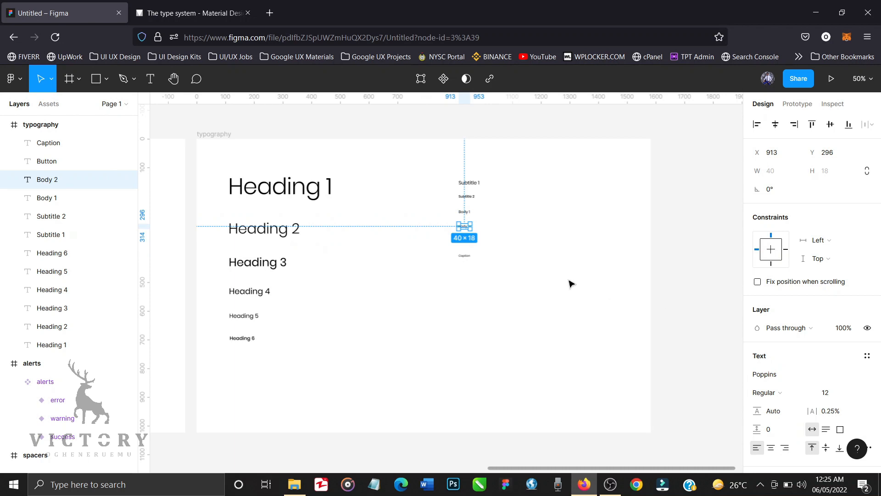
pyautogui.click(867, 356)
pyautogui.click(864, 237)
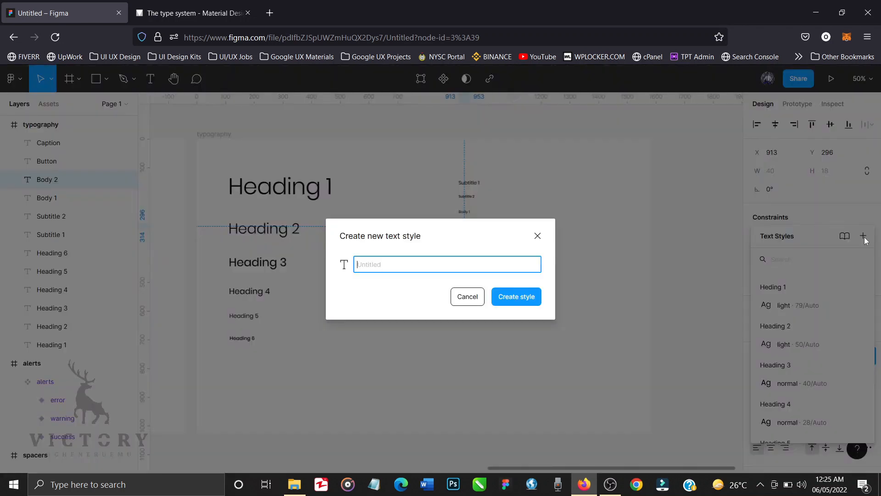
pyautogui.write('Body')
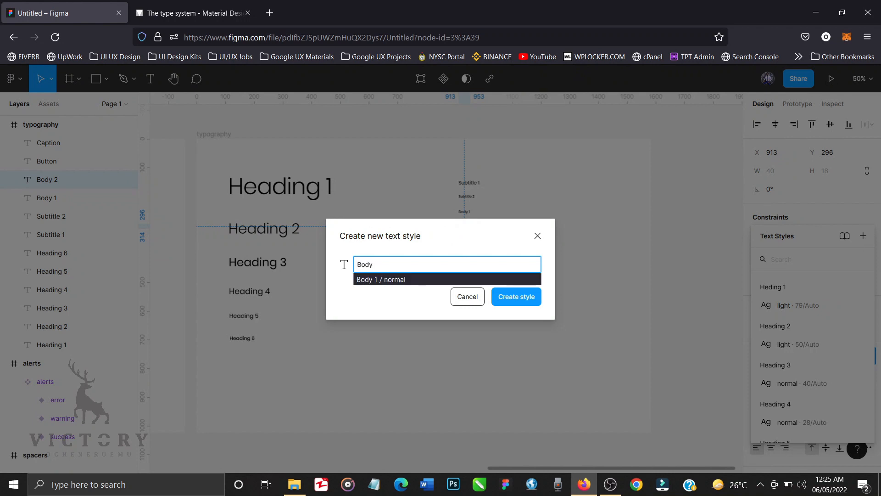
pyautogui.write(' 2 / normal')
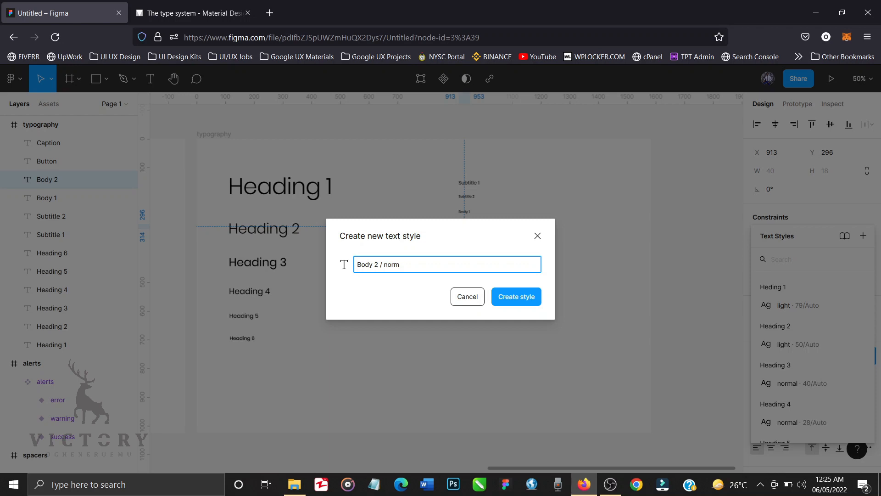
pyautogui.click(510, 299)
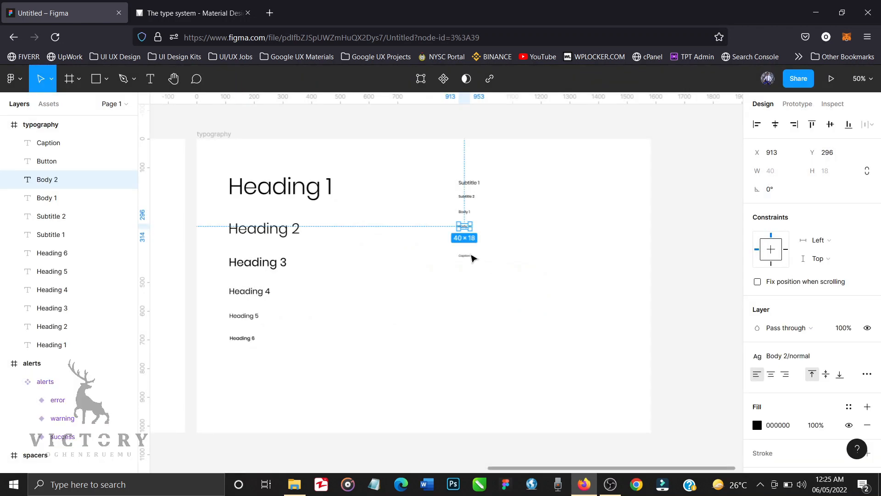
# Step: Create a text style named "Button / medium" from the Button text
pyautogui.click(470, 256)
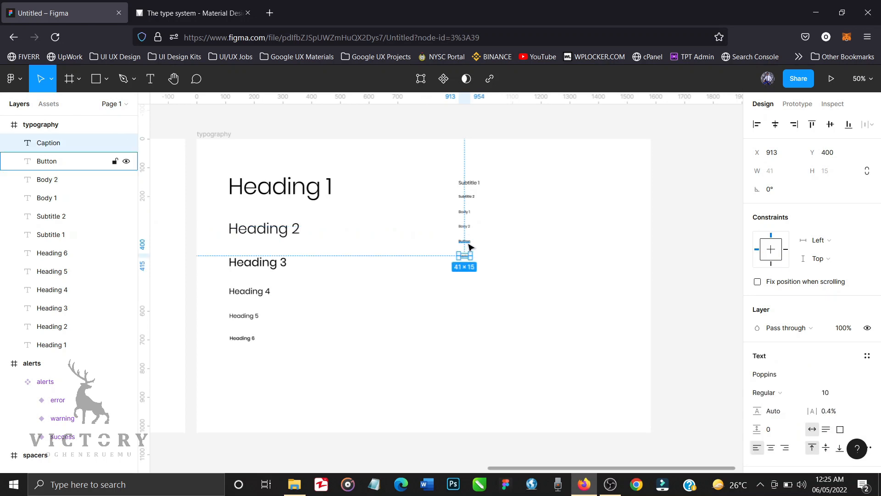
pyautogui.click(469, 241)
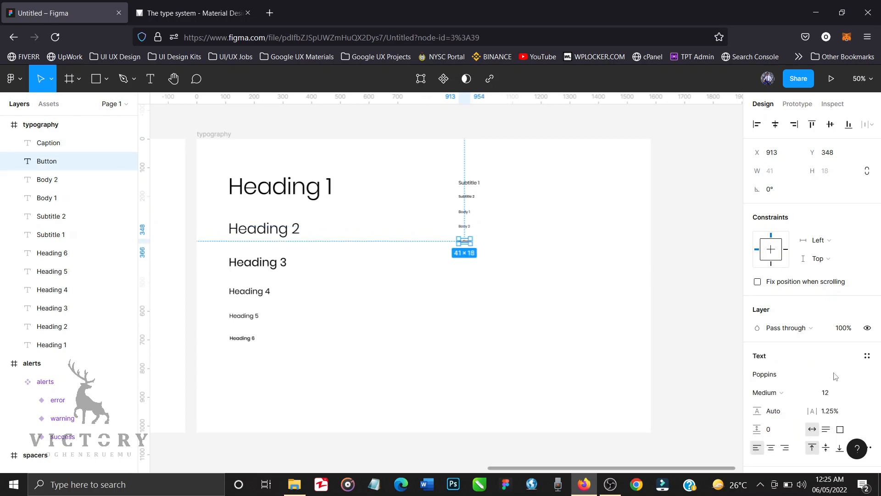
pyautogui.click(866, 356)
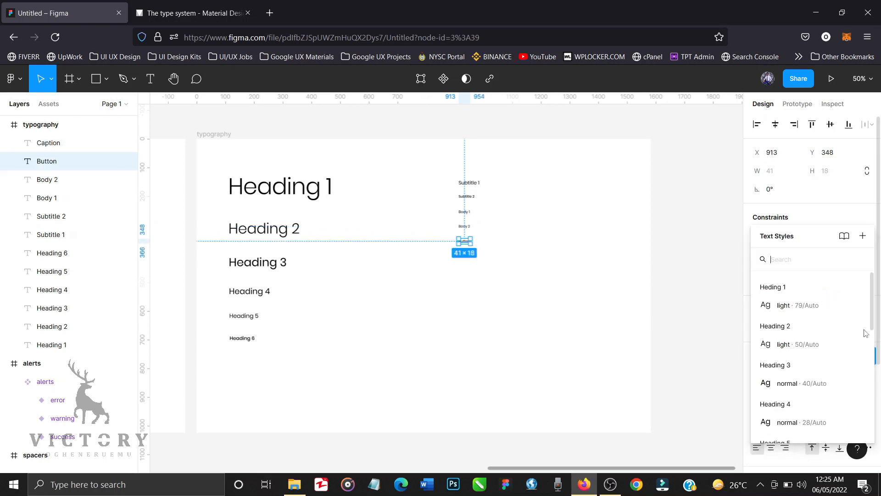
pyautogui.click(862, 236)
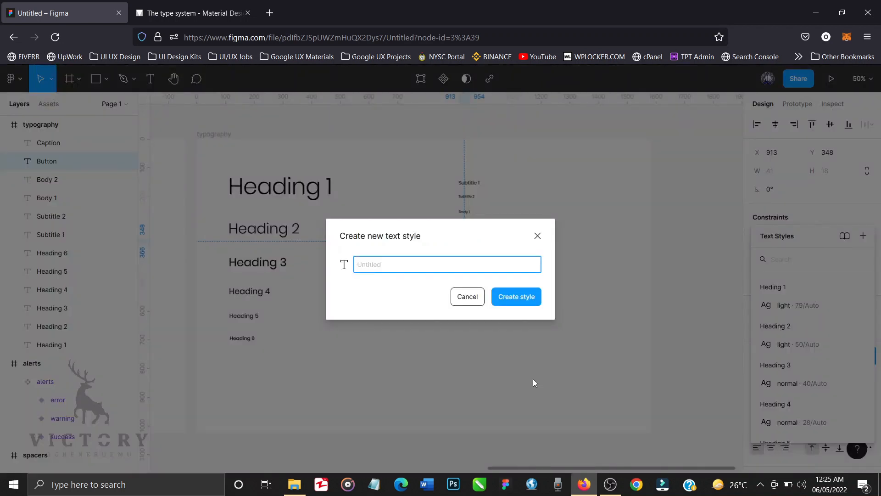
pyautogui.write('Button / medium')
pyautogui.click(515, 300)
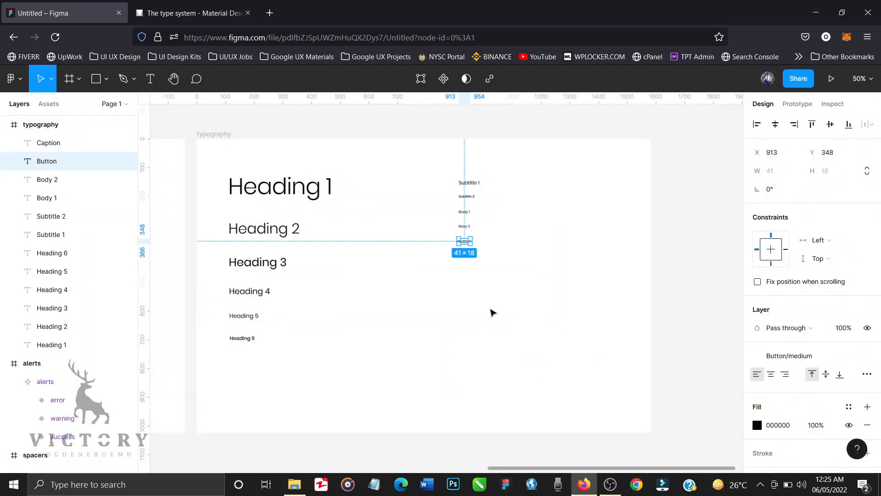
pyautogui.click(484, 296)
# Step: Create a text style named "Caption / regular" from the Caption text
pyautogui.click(471, 257)
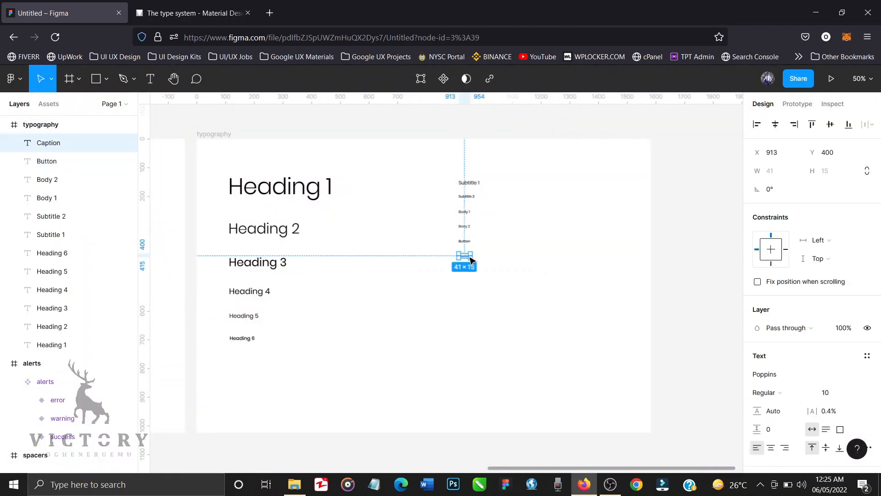
pyautogui.click(868, 357)
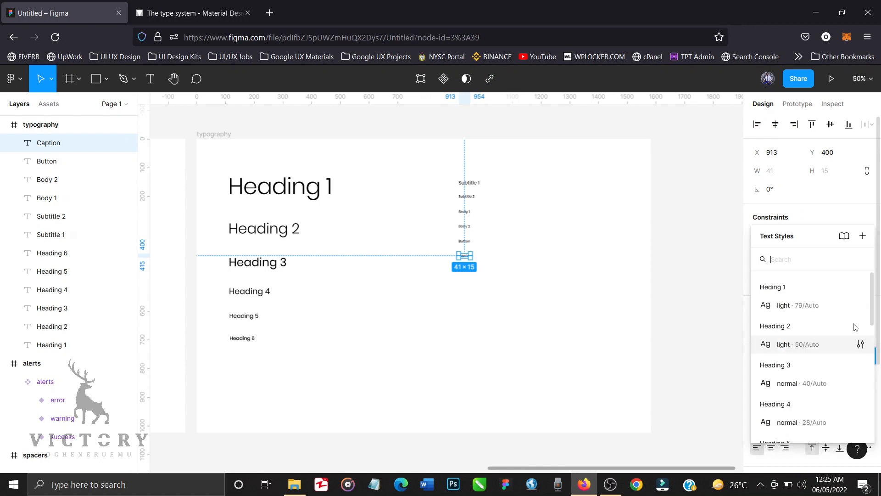
pyautogui.click(863, 236)
pyautogui.write('Caption ')
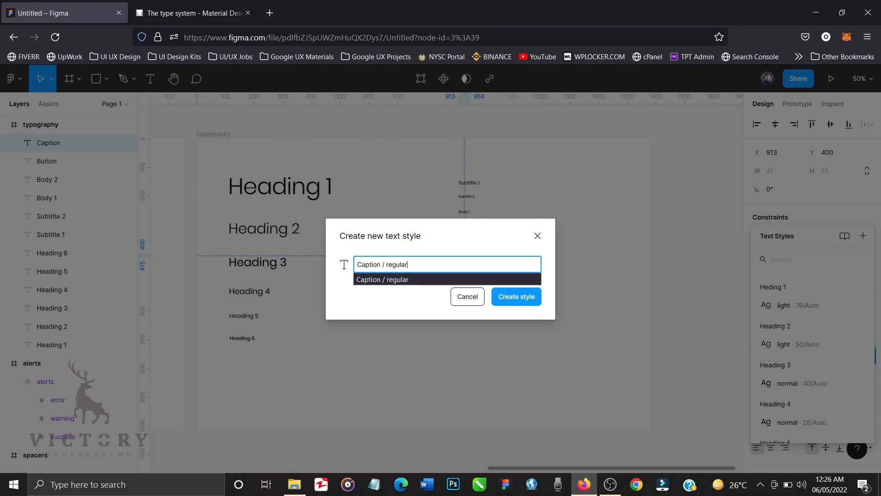
pyautogui.write('/ regular')
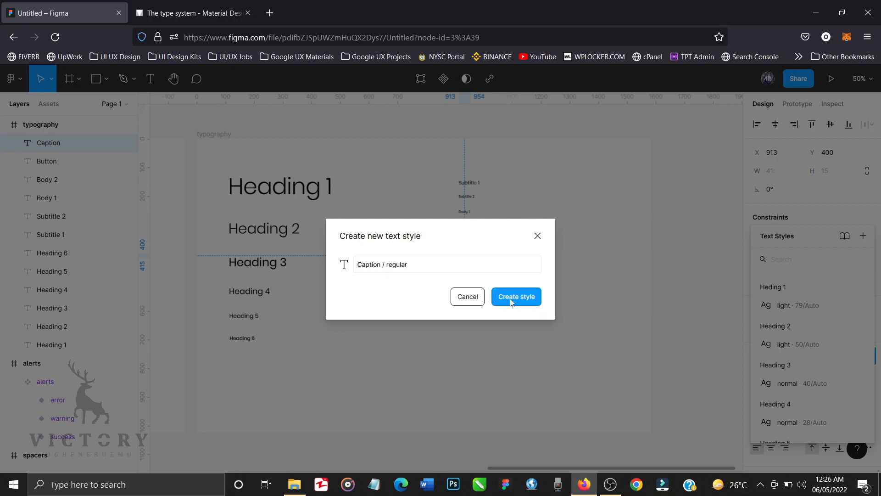
pyautogui.click(512, 302)
pyautogui.click(692, 309)
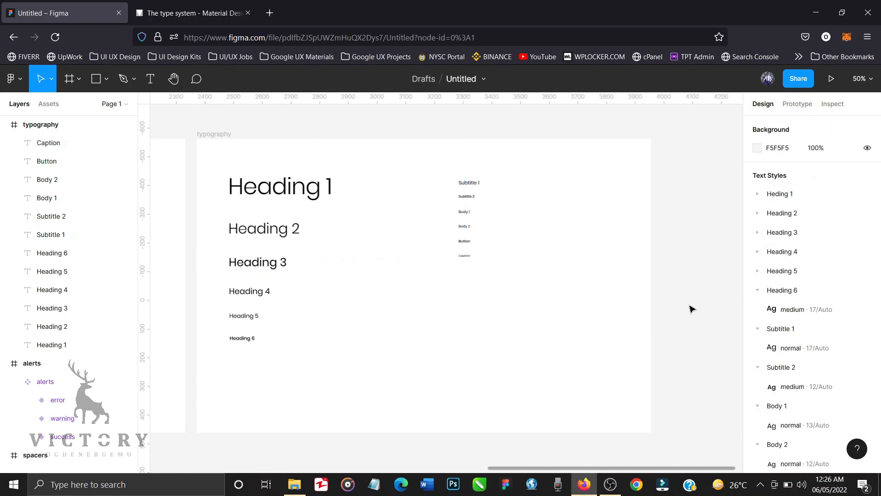
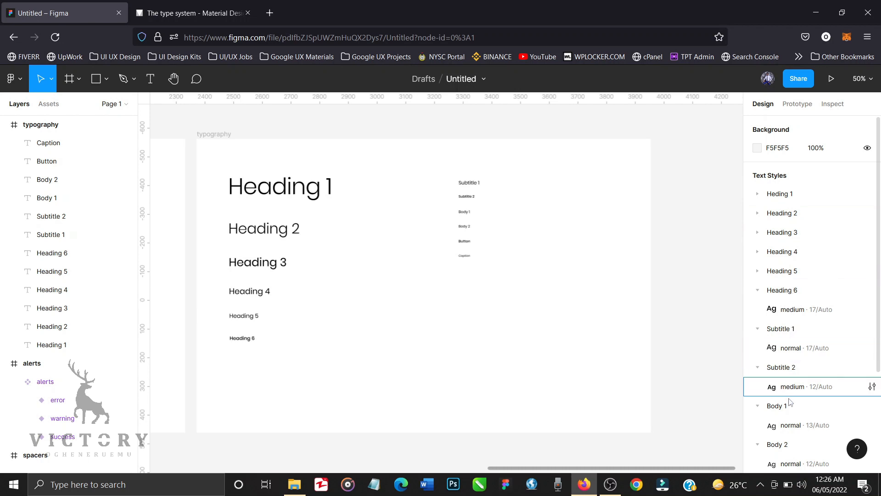
# Step: Review the list of saved text styles and expand the "Heding 1" group
pyautogui.scroll(-3, 791, 452)
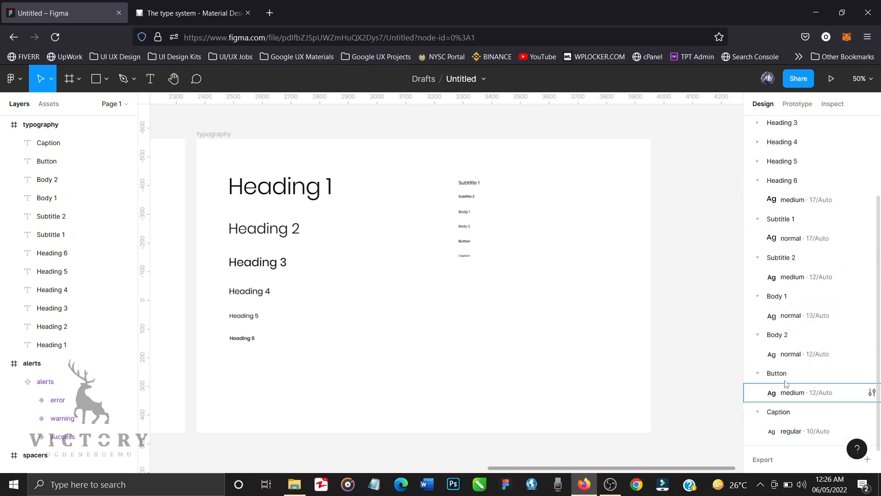
pyautogui.scroll(3, 794, 355)
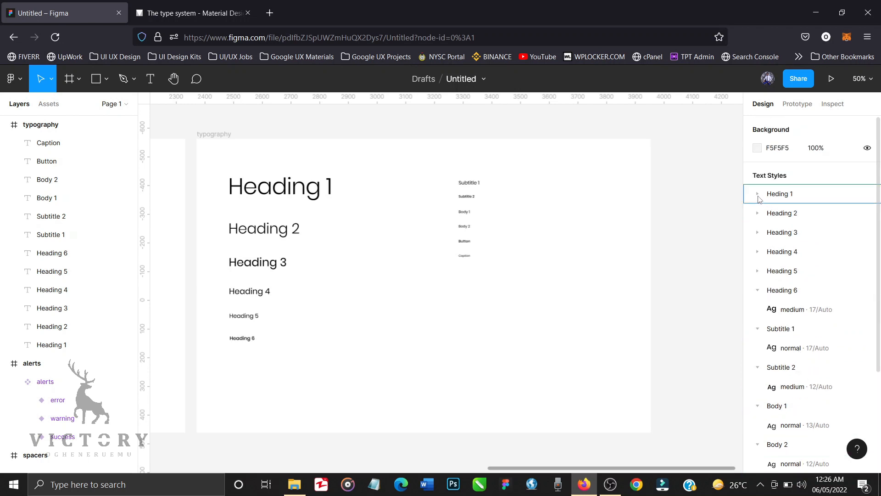
pyautogui.click(758, 198)
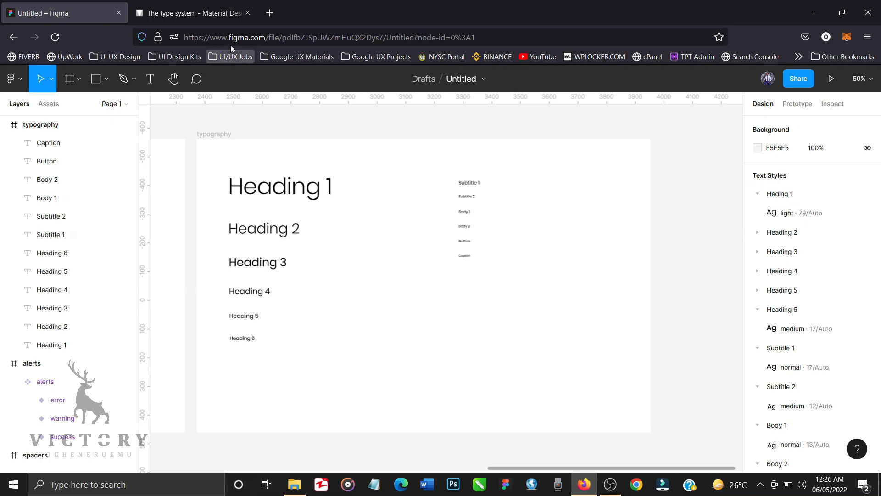
# Step: Switch to the Material Design type system page and show the font details of Headline 1 in the type scale
pyautogui.click(208, 16)
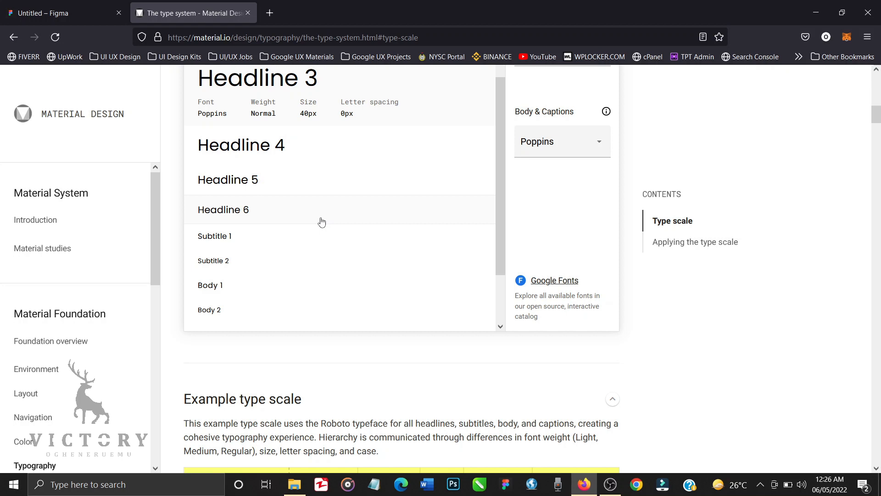
pyautogui.scroll(2, 292, 174)
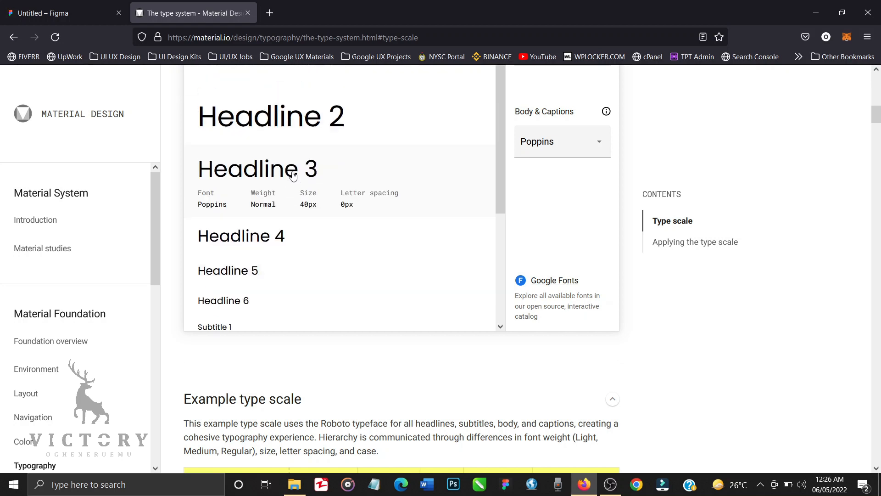
pyautogui.scroll(5, 335, 158)
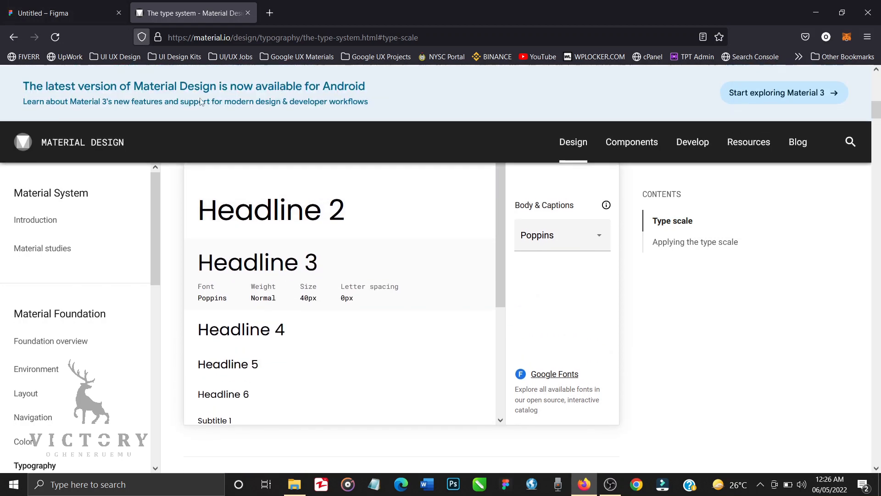
pyautogui.scroll(4, 299, 234)
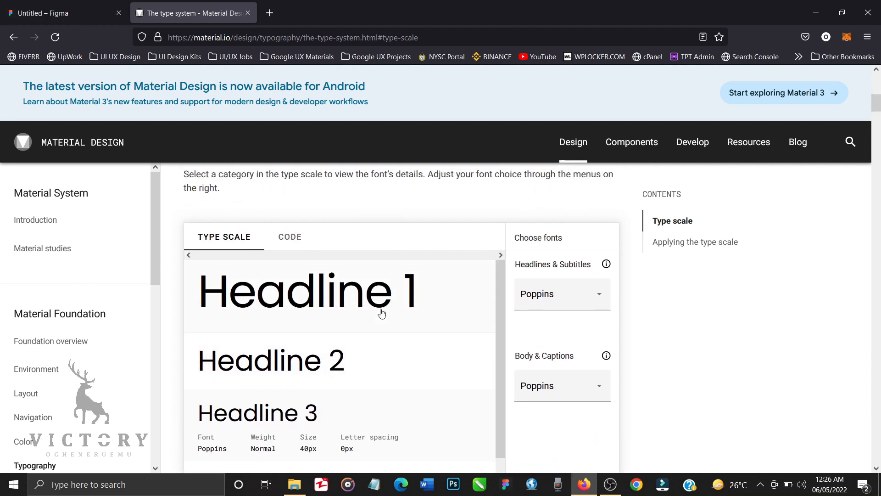
pyautogui.click(342, 303)
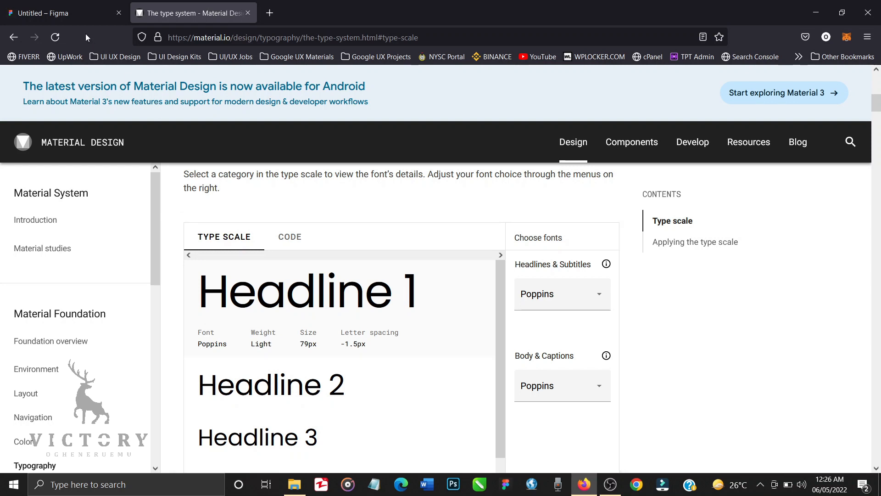
# Step: Switch back to the Figma file, duplicate the Heading 1 text and place the copy at about X 360, Y 454
pyautogui.click(73, 13)
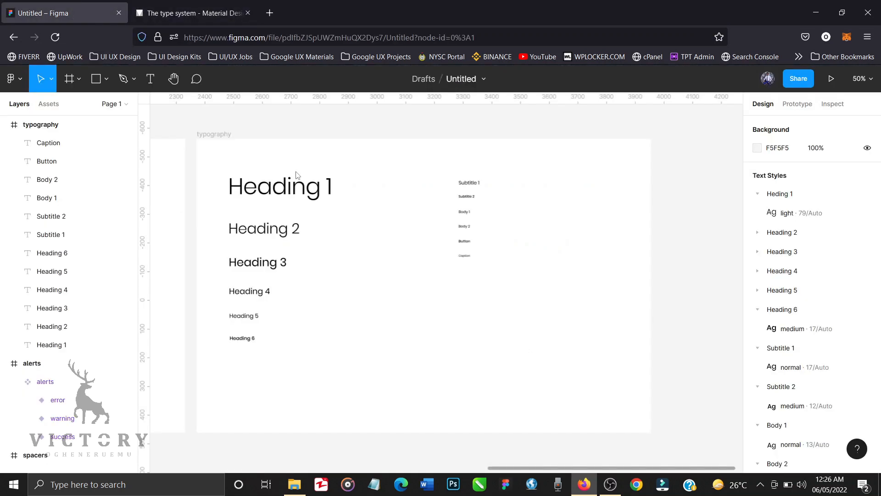
pyautogui.click(302, 190)
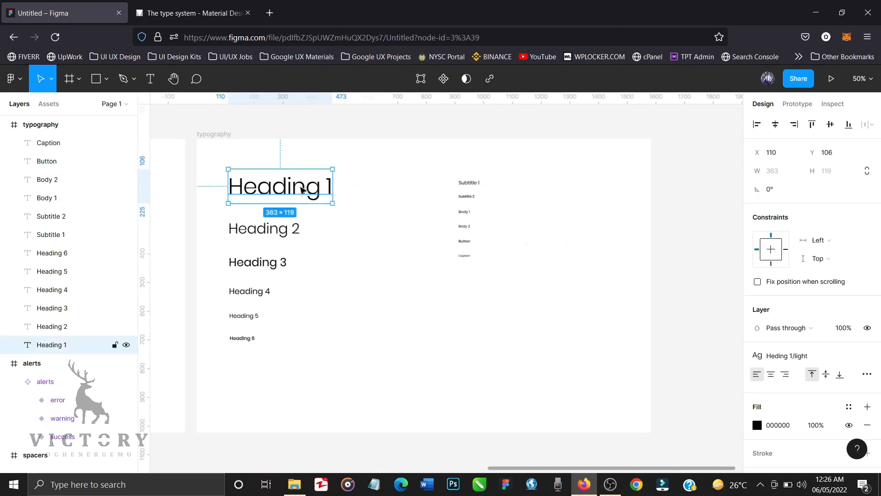
pyautogui.hotkey('ctrl', 'd')
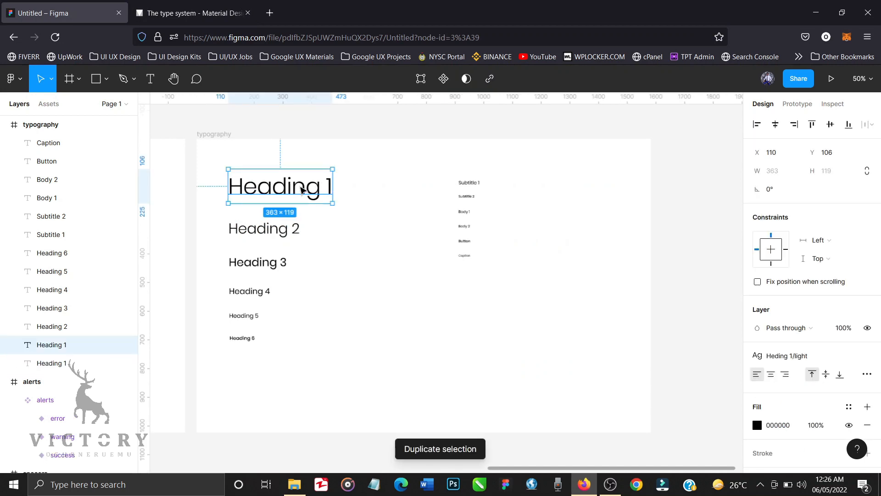
pyautogui.moveTo(303, 190); pyautogui.dragTo(373, 290)
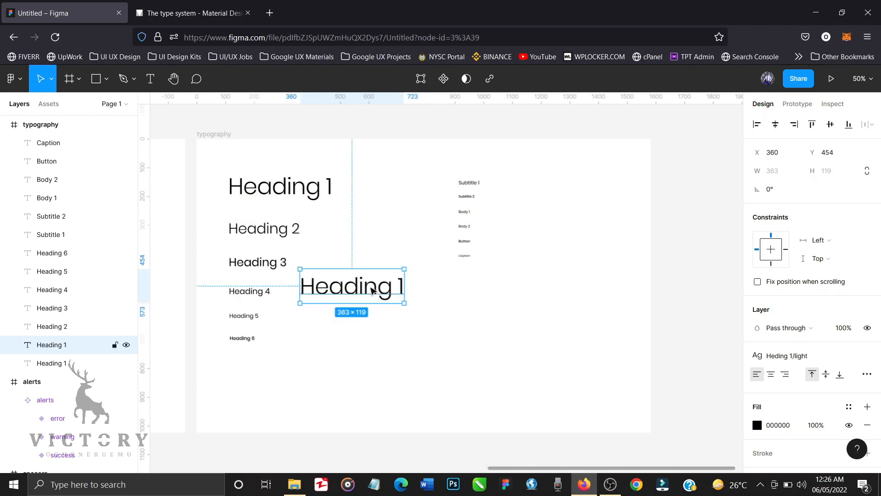
pyautogui.doubleClick(371, 287)
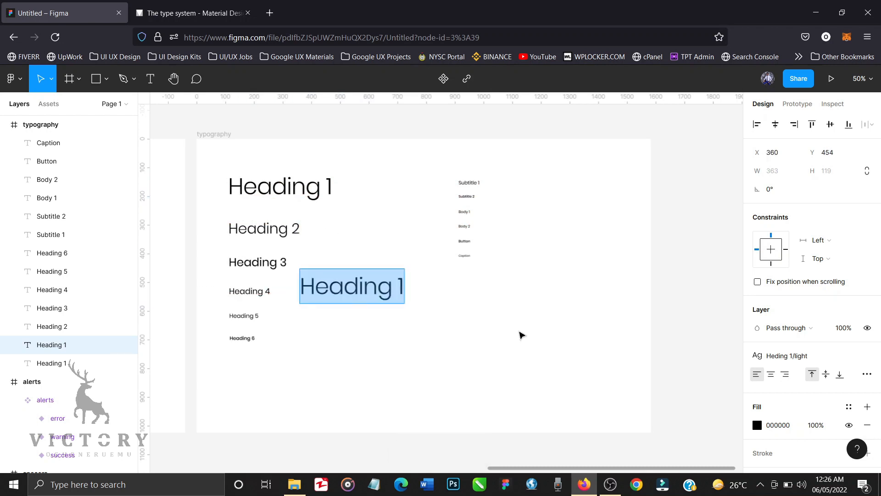
pyautogui.press('Escape')
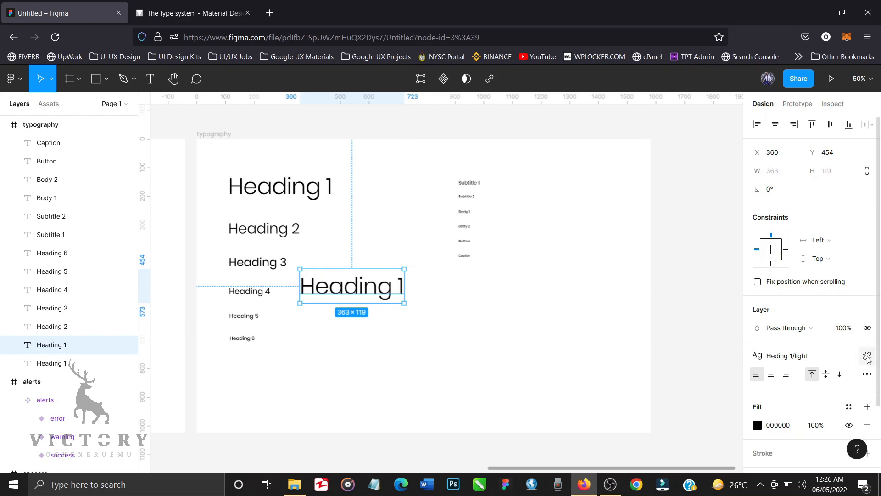
# Step: Detach the text style from the Heading 1 copy and set its font weight to Medium
pyautogui.click(868, 357)
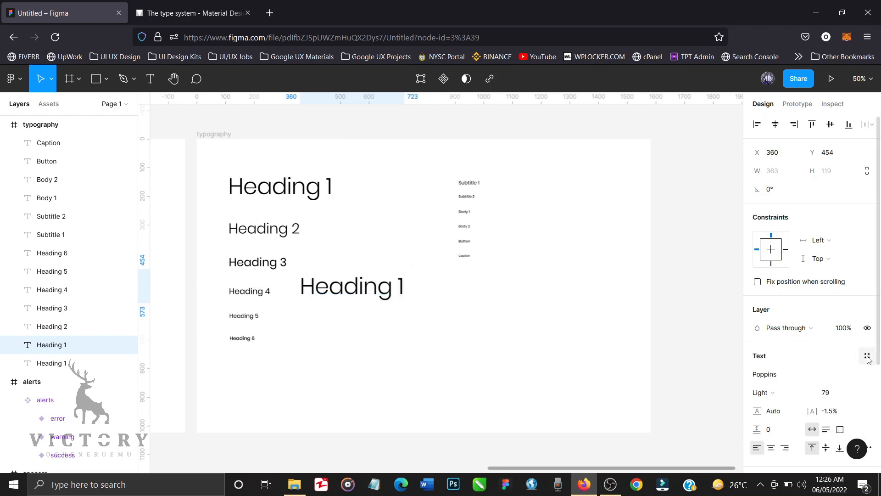
pyautogui.click(810, 395)
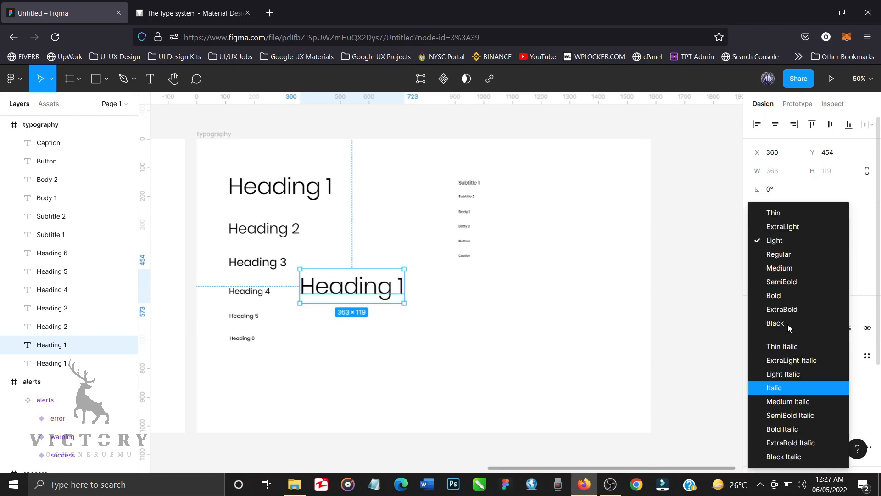
pyautogui.click(783, 268)
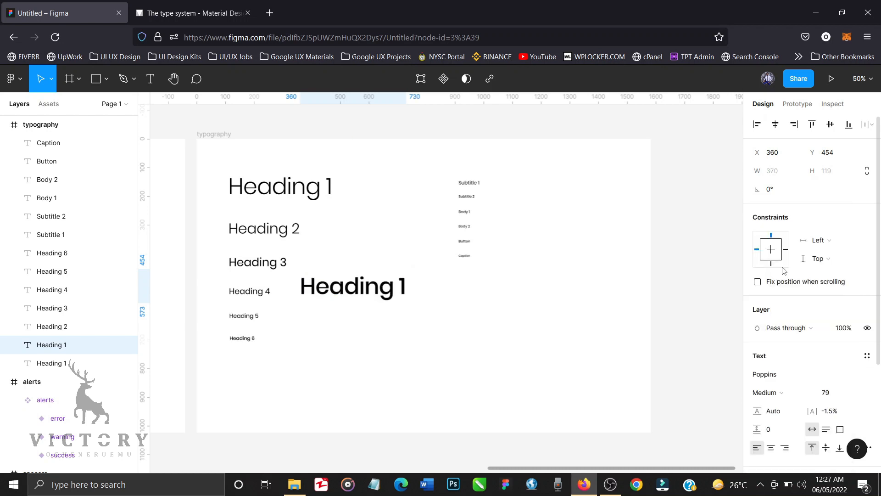
# Step: Save the Heading 1 copy's typography as a new text style named "Heading 1 / medium"
pyautogui.click(867, 357)
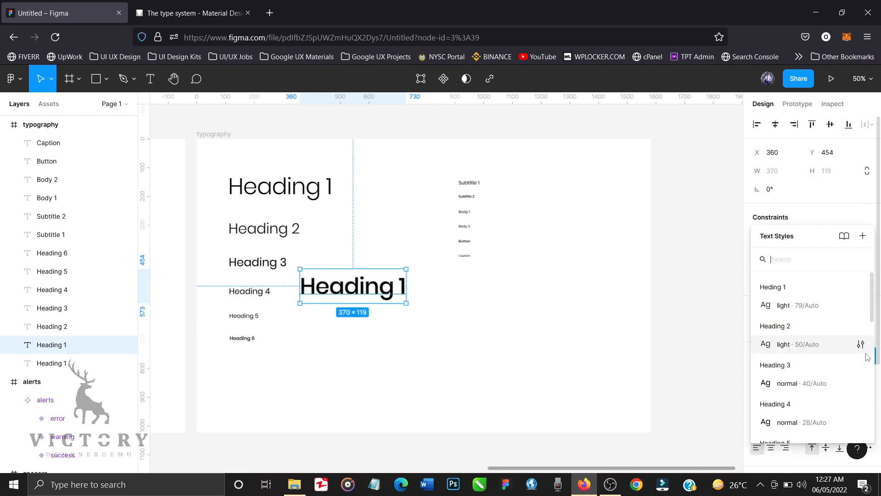
pyautogui.click(863, 236)
pyautogui.write('Heading 2')
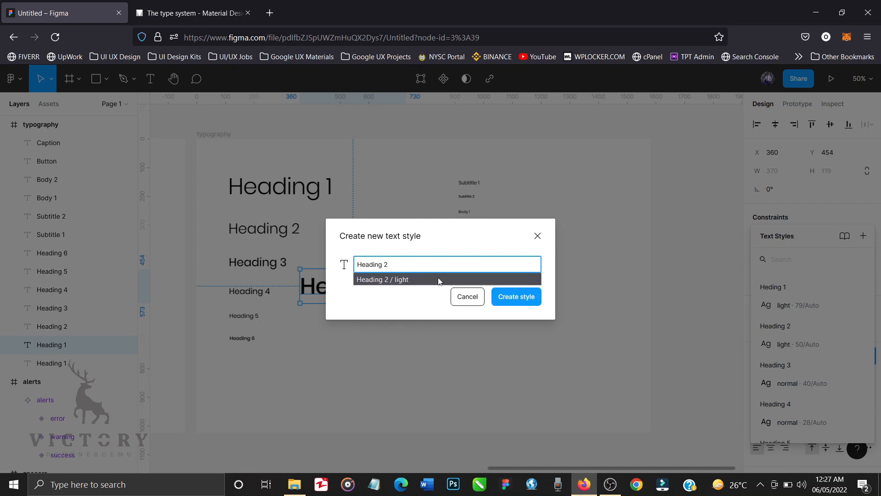
pyautogui.press('BackSpace')
pyautogui.write('1 / medium')
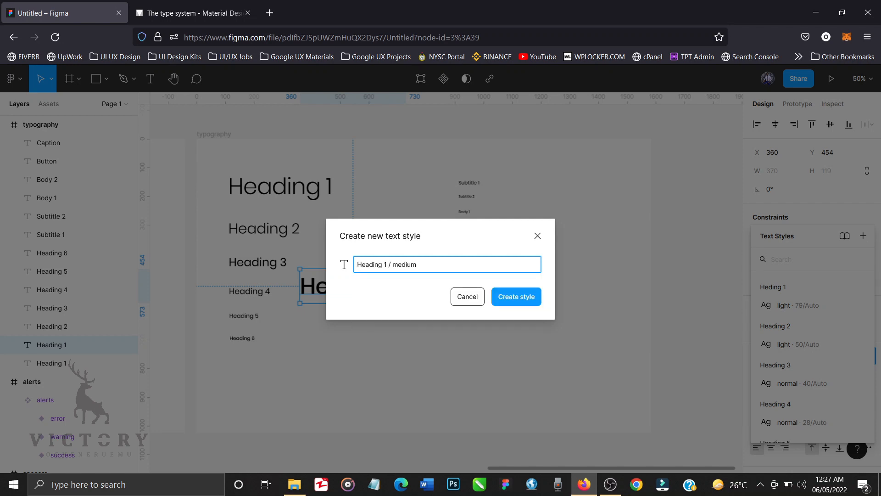
pyautogui.click(508, 297)
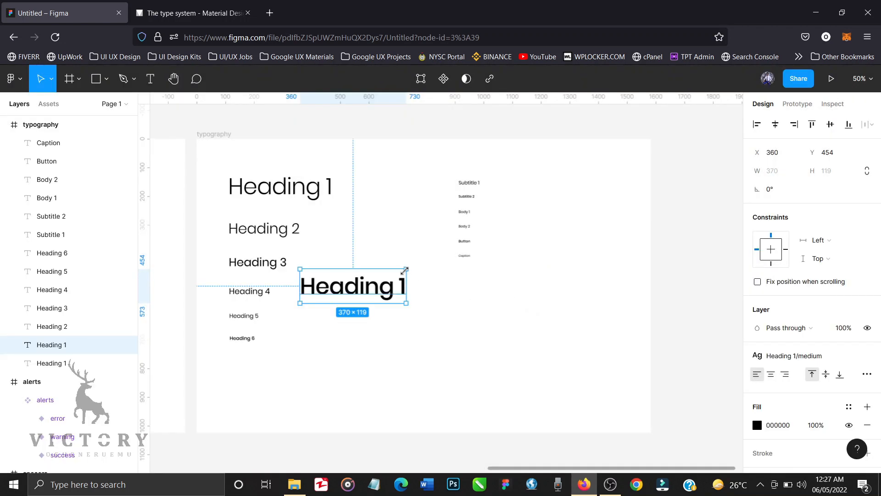
# Step: Check which text styles are assigned to the light Heading 1 text and to its medium copy
pyautogui.click(697, 304)
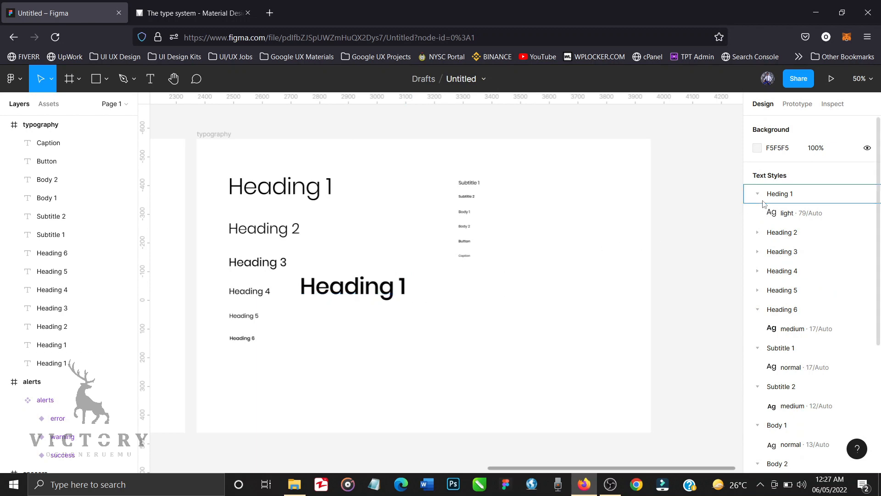
pyautogui.click(758, 195)
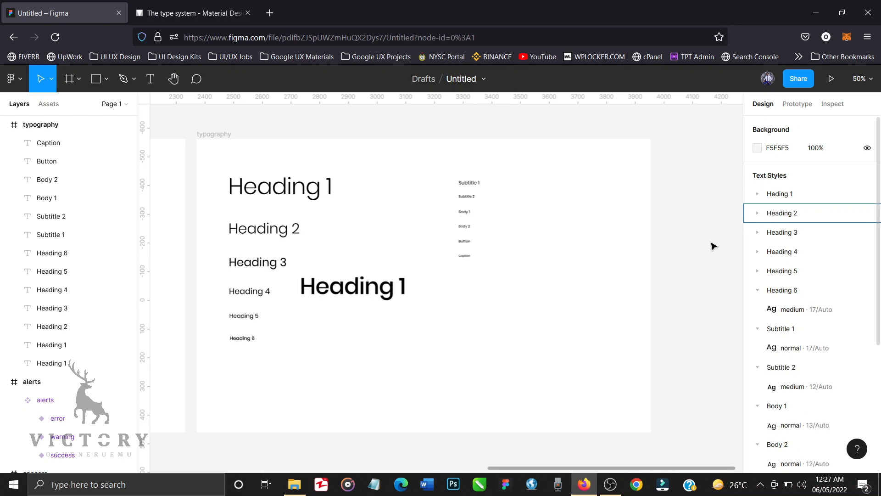
pyautogui.click(391, 299)
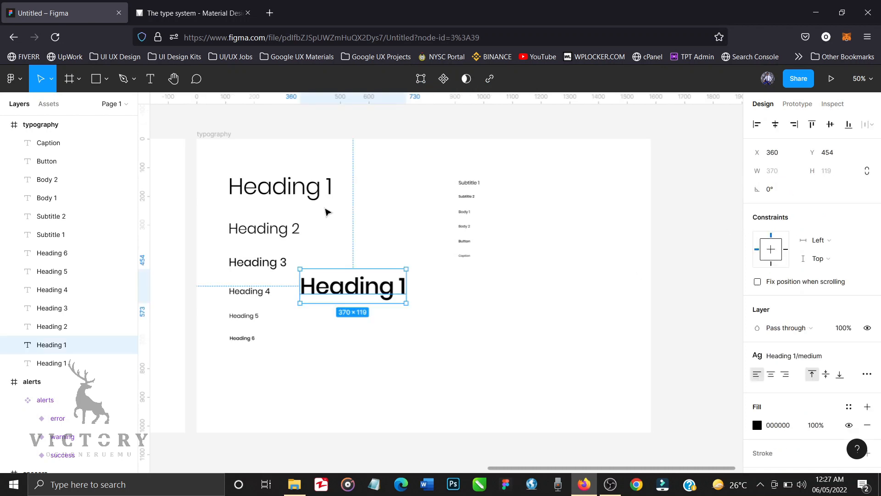
pyautogui.click(317, 195)
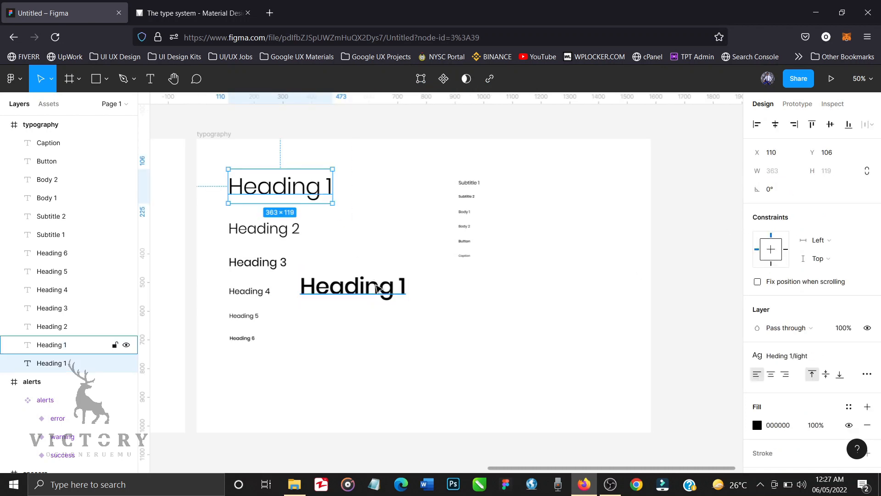
pyautogui.click(376, 284)
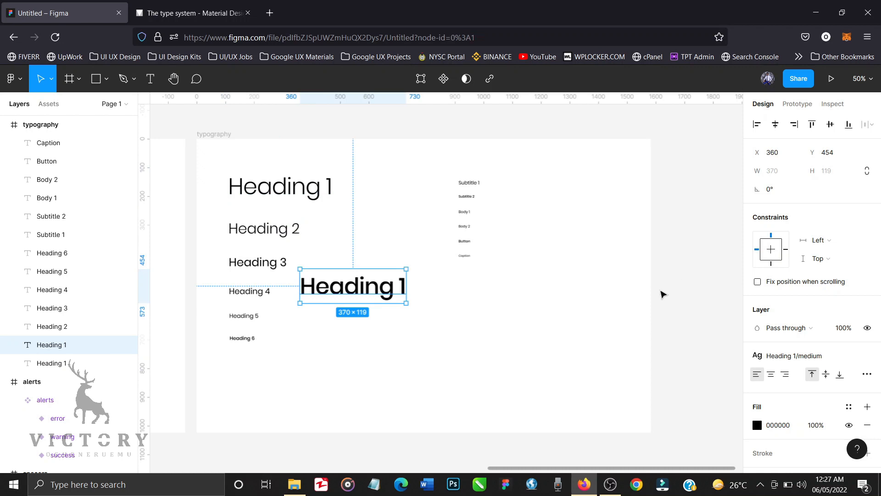
pyautogui.click(663, 294)
# Step: Review the saved text styles list and the headlines in the type scale on the Material Design page
pyautogui.click(757, 197)
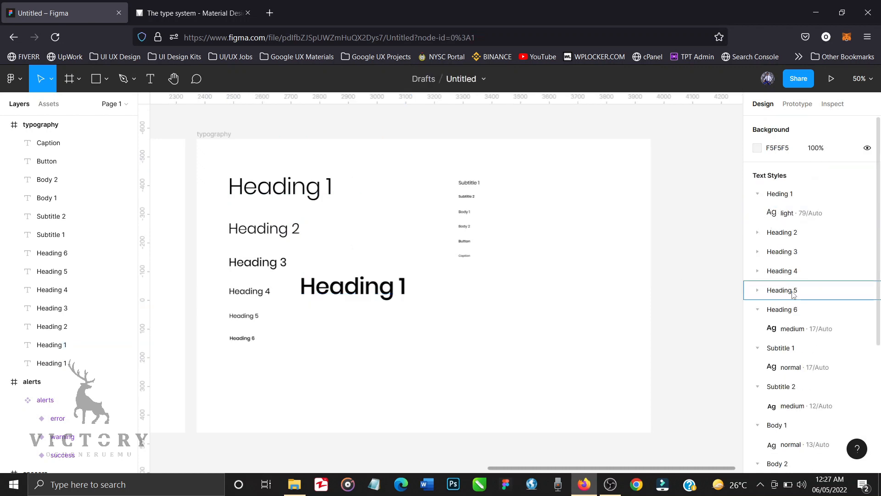
pyautogui.scroll(-1, 771, 292)
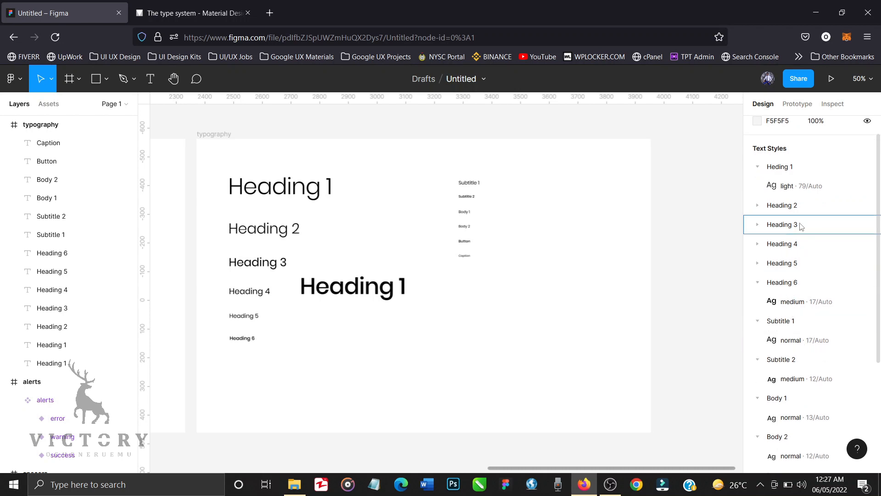
pyautogui.scroll(-1, 798, 312)
pyautogui.scroll(-4, 799, 317)
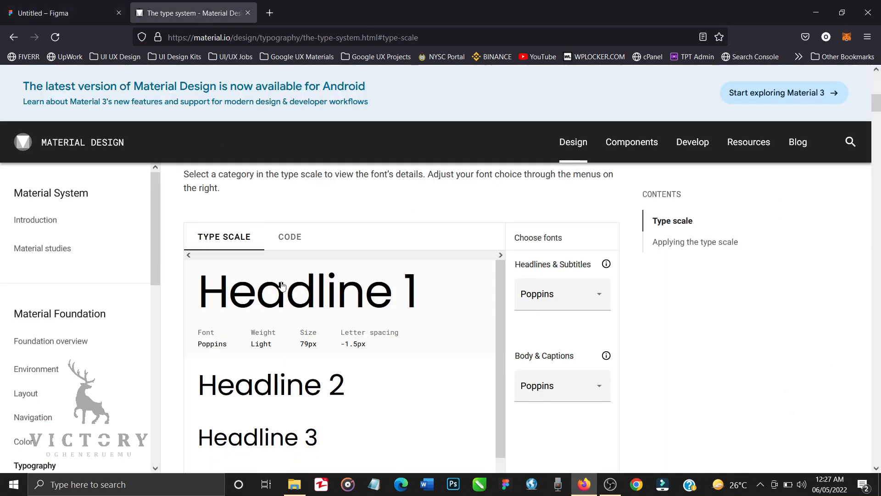
pyautogui.scroll(-4, 282, 285)
pyautogui.scroll(2, 282, 285)
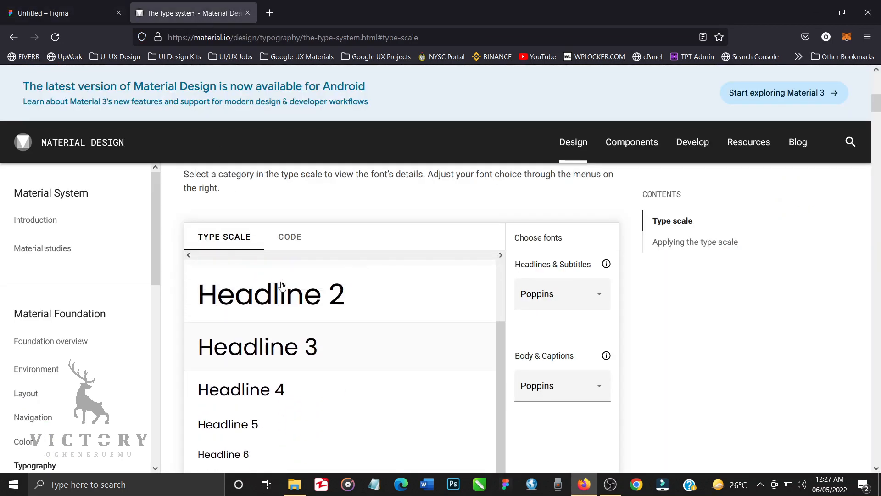
# Step: Switch back to the Figma file and delete the medium Heading 1 copy from the typography frame
pyautogui.click(92, 18)
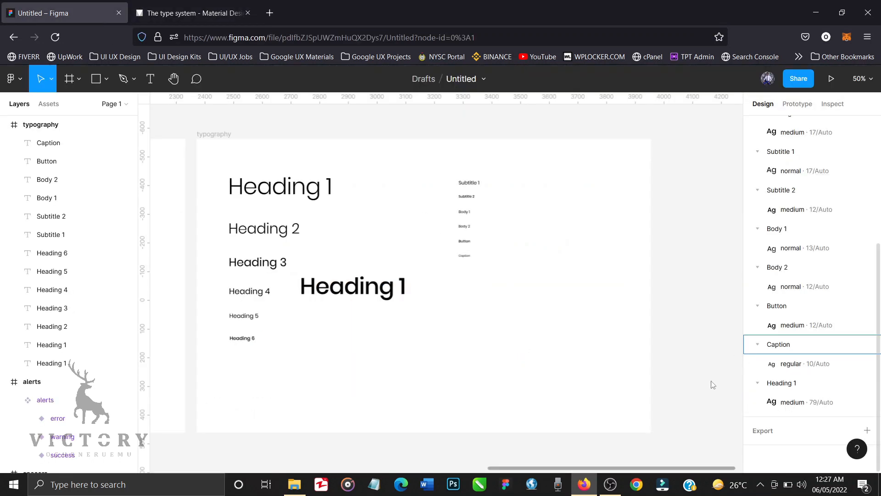
pyautogui.click(403, 295)
pyautogui.press('Delete')
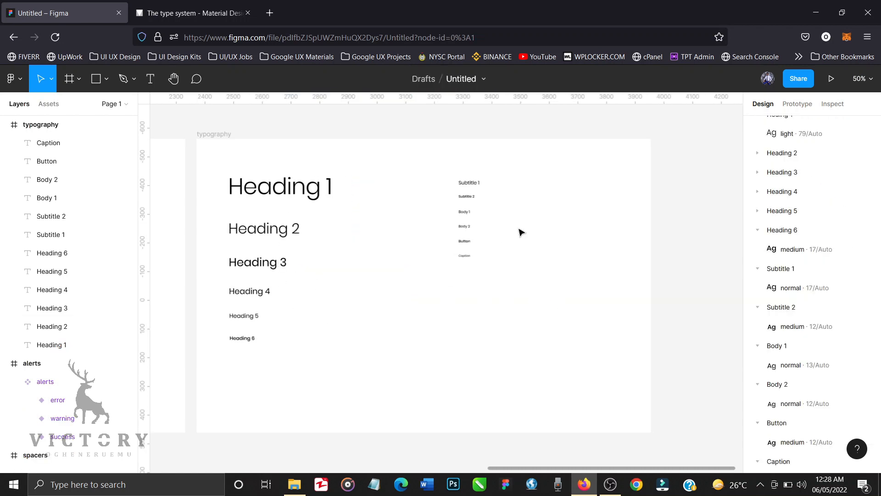
# Step: Move the subtitle, body, button and caption texts together lower in the typography frame, to about X 937
pyautogui.moveTo(658, 164); pyautogui.dragTo(432, 269)
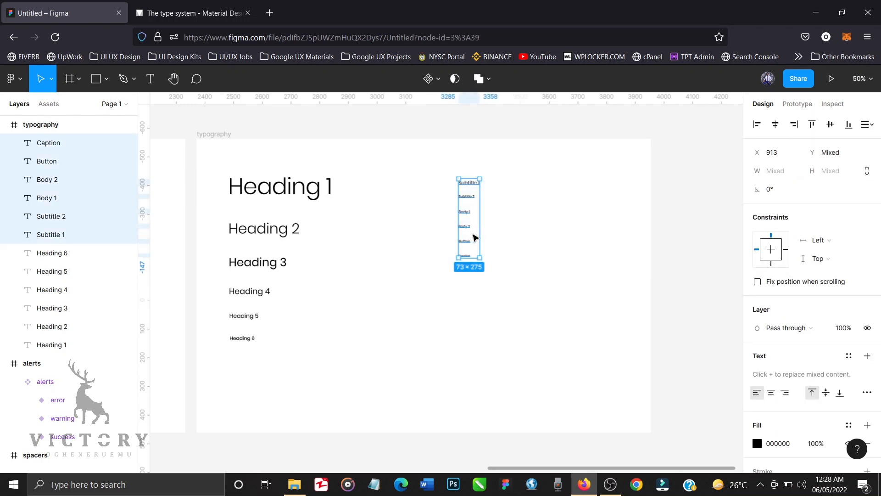
pyautogui.moveTo(473, 234); pyautogui.dragTo(482, 309)
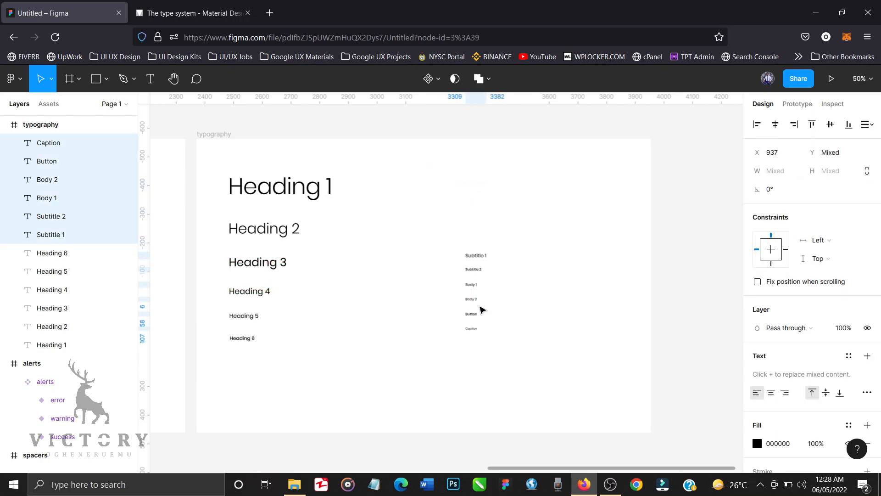
pyautogui.click(365, 247)
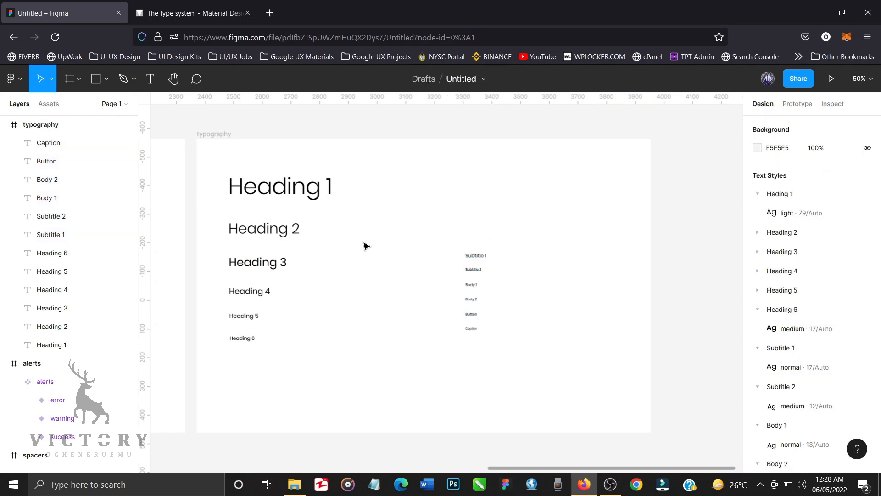
# Step: Duplicate the Heading 1 text, place the copy at about X 684, Y 106, and change its text to "AA"
pyautogui.click(314, 198)
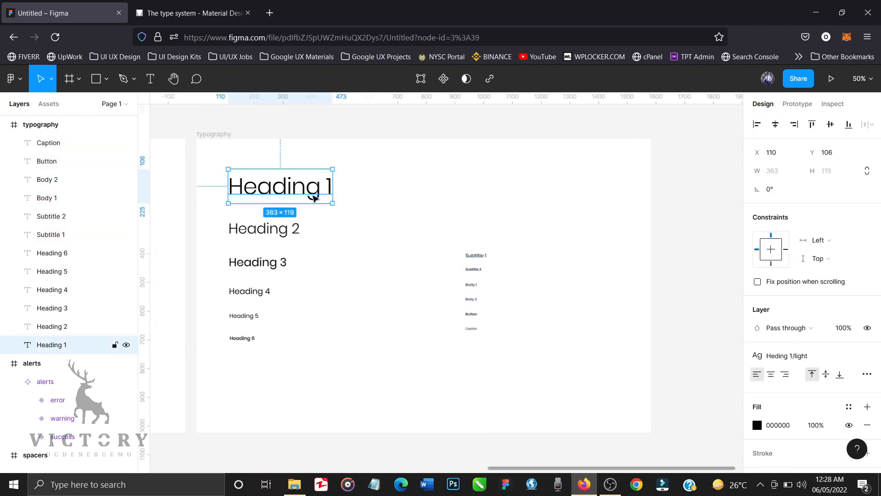
pyautogui.hotkey('ctrl', 'd')
pyautogui.moveTo(315, 198); pyautogui.dragTo(478, 196)
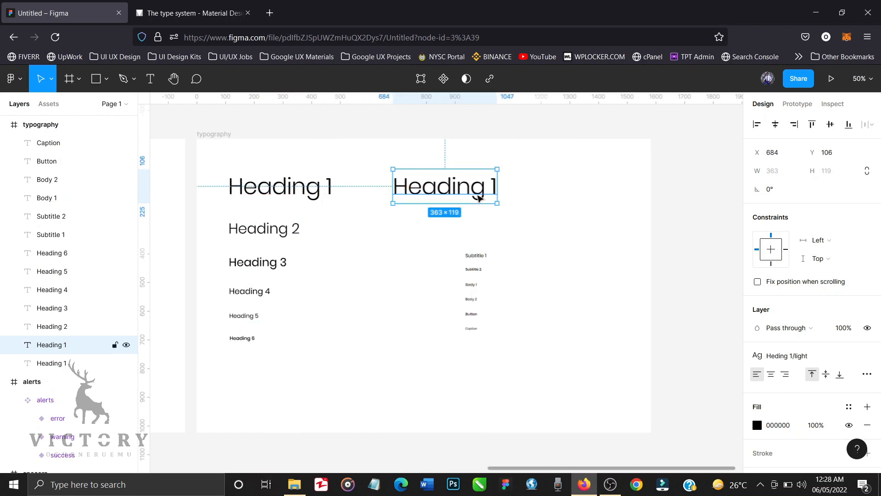
pyautogui.doubleClick(478, 196)
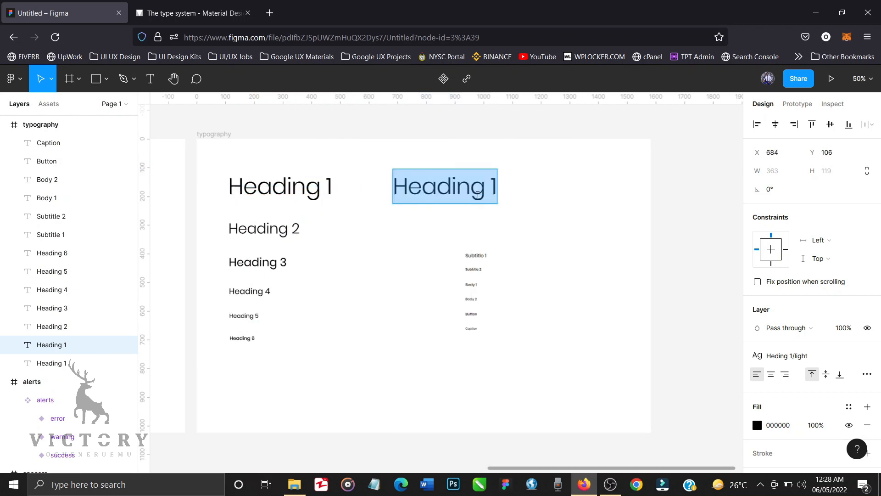
pyautogui.write('AA')
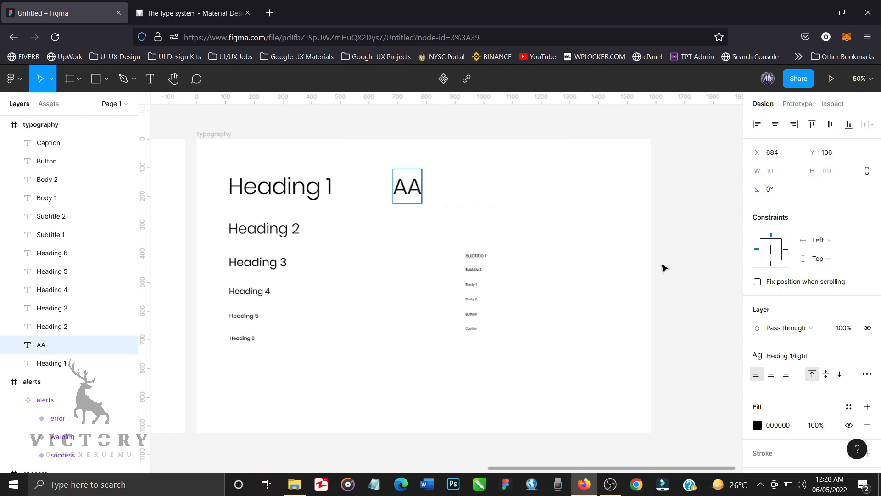
pyautogui.press('Escape')
# Step: Duplicate the AA text and shift the copy horizontally to X 844, keeping Y 106
pyautogui.hotkey('ctrl', 'd')
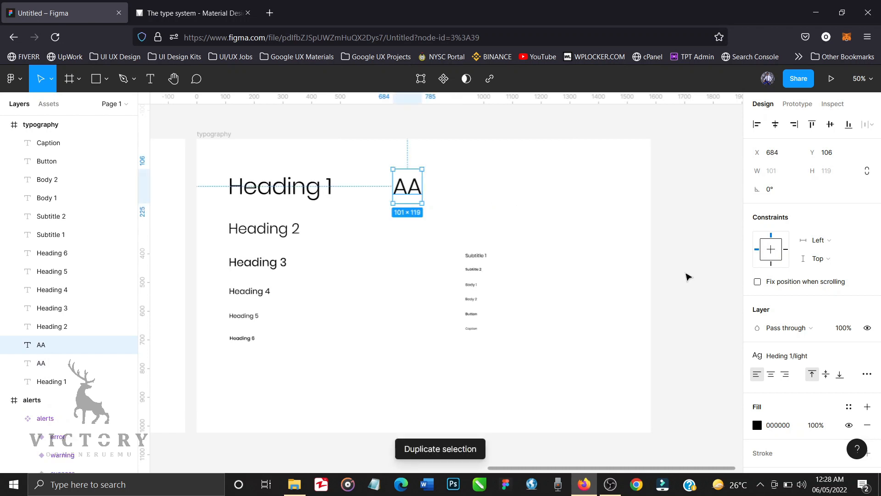
pyautogui.hotkey('shift', 'Right')
pyautogui.hotkey('shift', 'Right')
pyautogui.hotkey('shift', 'Right')
pyautogui.hotkey('shift', 'Right')
pyautogui.hotkey('shift', 'Right')
pyautogui.hotkey('shift', 'Right')
pyautogui.hotkey('shift', 'Right')
pyautogui.hotkey('shift', 'Right')
pyautogui.hotkey('shift', 'Right')
pyautogui.hotkey('shift', 'Right')
pyautogui.hotkey('shift', 'Right')
pyautogui.hotkey('shift', 'Right')
pyautogui.hotkey('shift', 'Right')
pyautogui.hotkey('shift', 'Right')
pyautogui.hotkey('shift', 'Right')
pyautogui.hotkey('shift', 'Right')
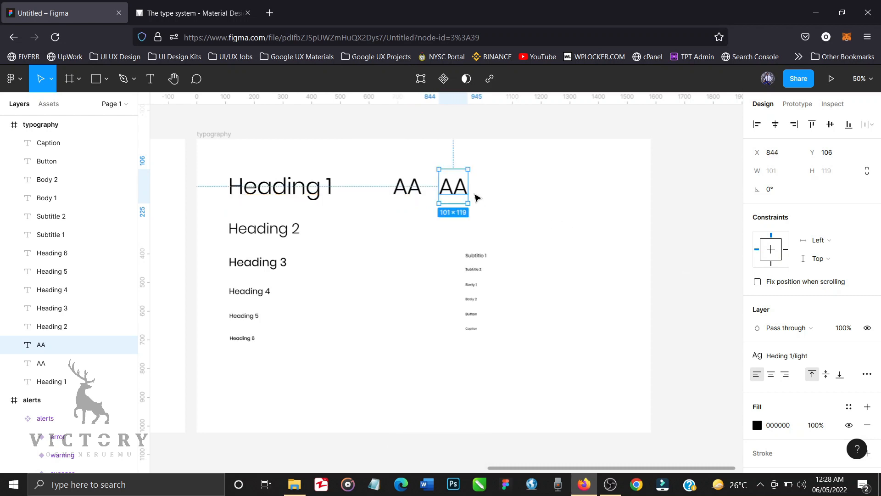
# Step: Change the text of the AA copy to "Aa"
pyautogui.doubleClick(464, 195)
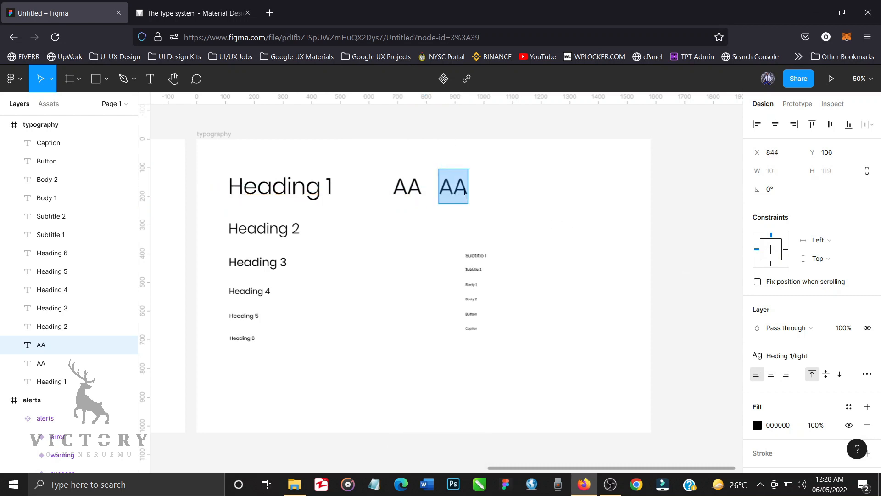
pyautogui.click(464, 191)
pyautogui.press('BackSpace')
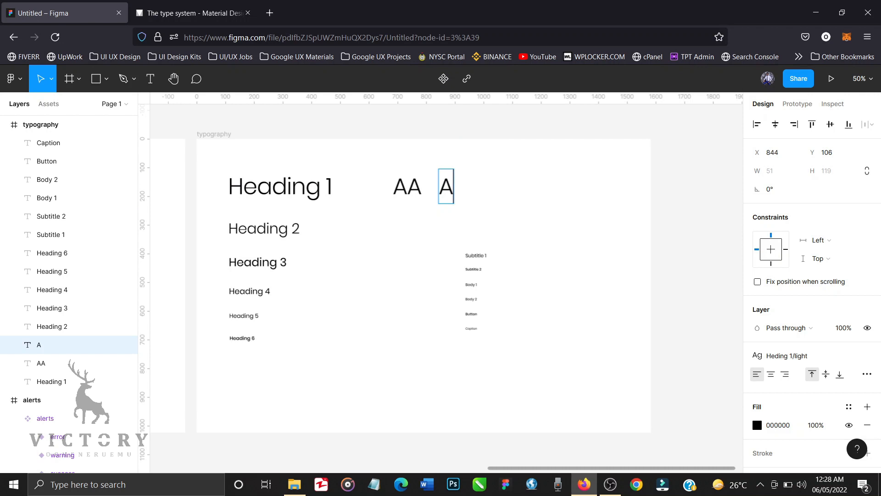
pyautogui.write('a')
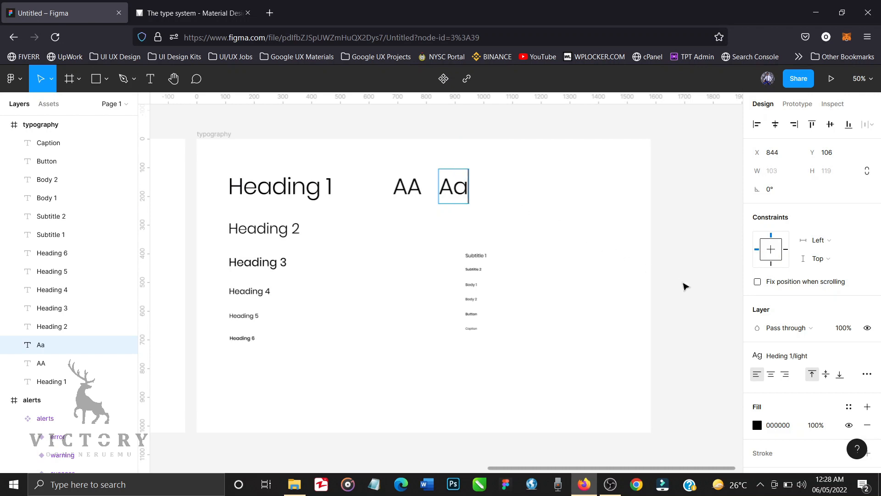
pyautogui.press('Escape')
pyautogui.click(685, 287)
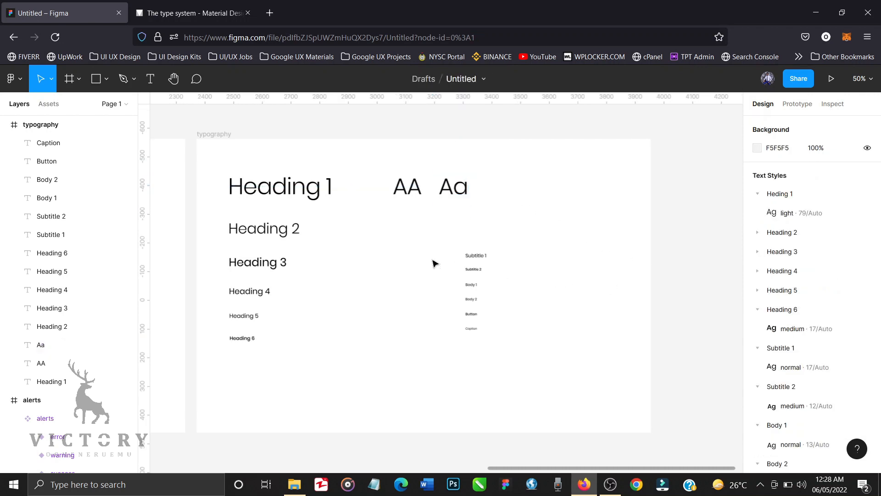
# Step: Duplicate the Body 1 text and place the copy below AA at about X 684, Y 265
pyautogui.click(470, 286)
pyautogui.click(471, 288)
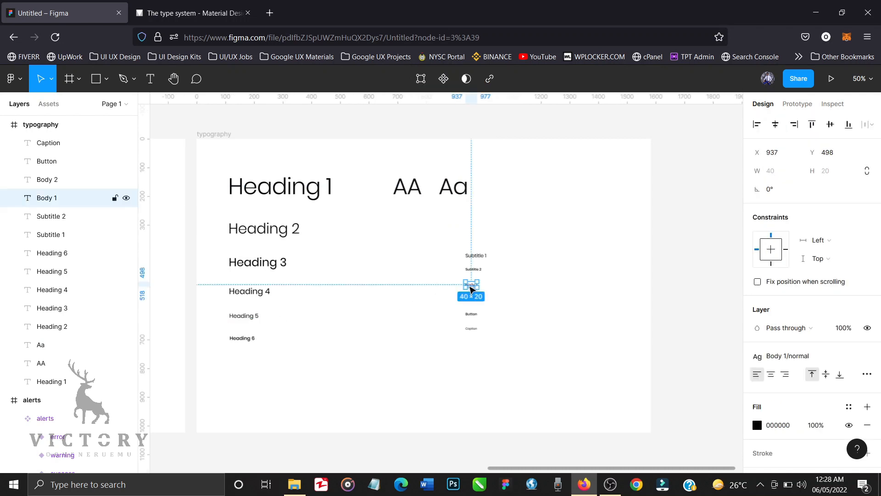
pyautogui.hotkey('ctrl', 'd')
pyautogui.moveTo(471, 288); pyautogui.dragTo(398, 222)
# Step: Replace the Body 1 copy's text with the uppercase alphabet from A to Z, separated by spaces
pyautogui.doubleClick(398, 220)
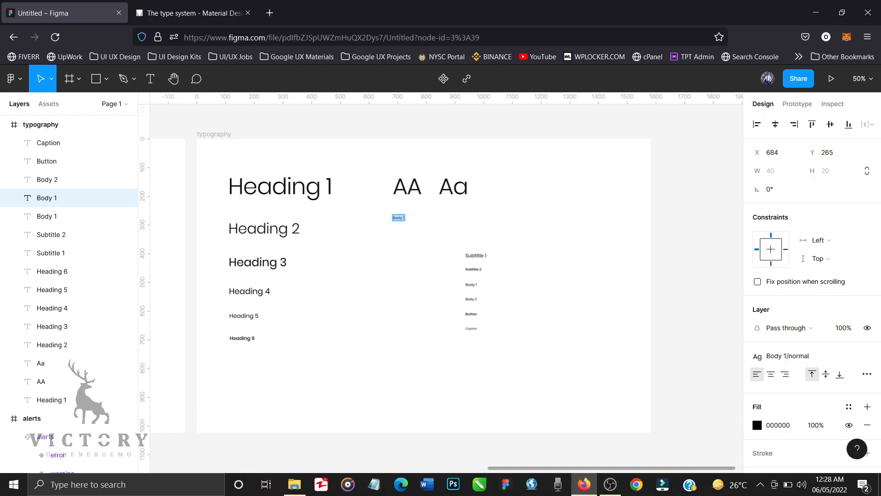
pyautogui.write('A B C D E F G H I J K L M')
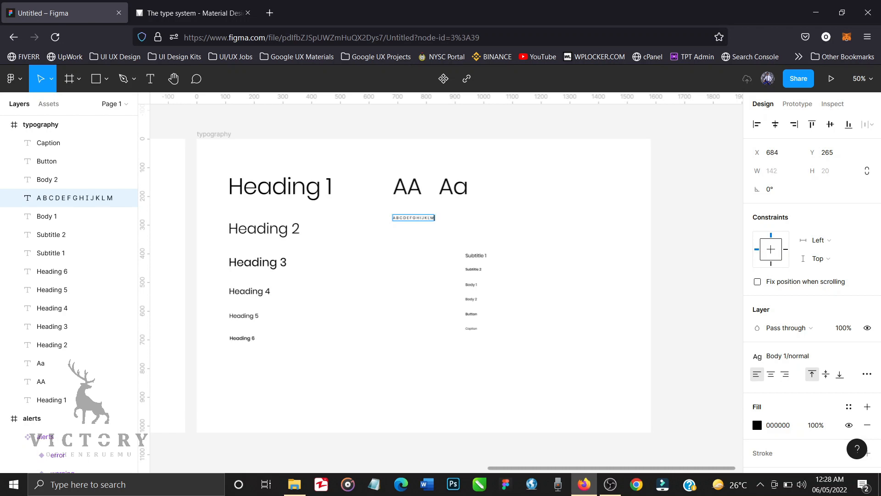
pyautogui.write(' N O P Q R S T U V W X Y Z')
pyautogui.press('Escape')
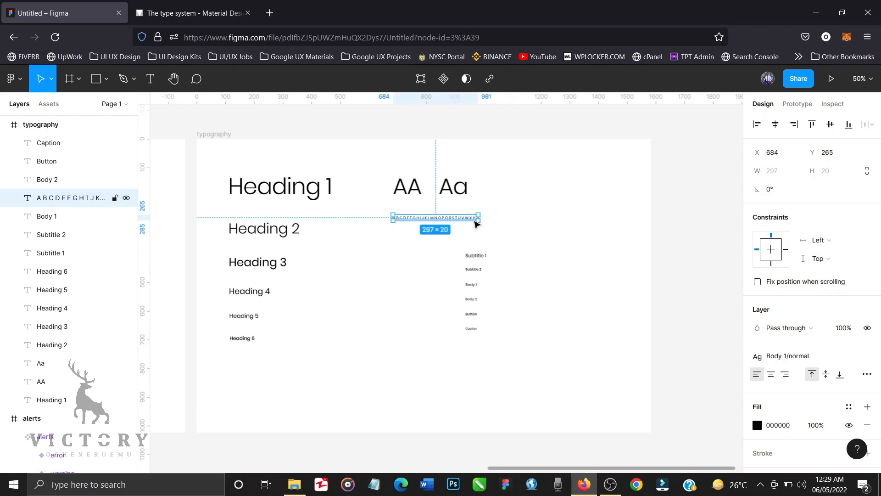
# Step: Duplicate the alphabet line and move the copy down to Y 305
pyautogui.hotkey('ctrl', 'd')
pyautogui.hotkey('shift', 'Down')
pyautogui.hotkey('shift', 'Down')
pyautogui.hotkey('shift', 'Down')
pyautogui.hotkey('shift', 'Down')
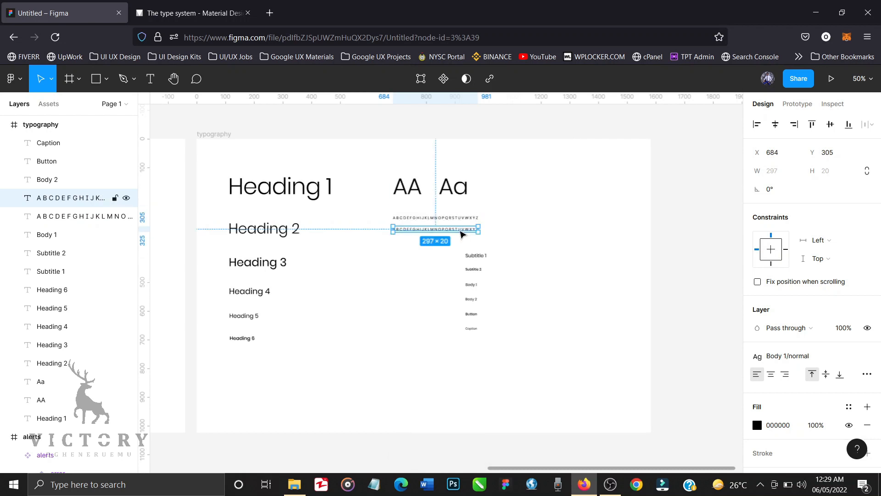
pyautogui.doubleClick(461, 231)
pyautogui.write('1 2 3 4 5')
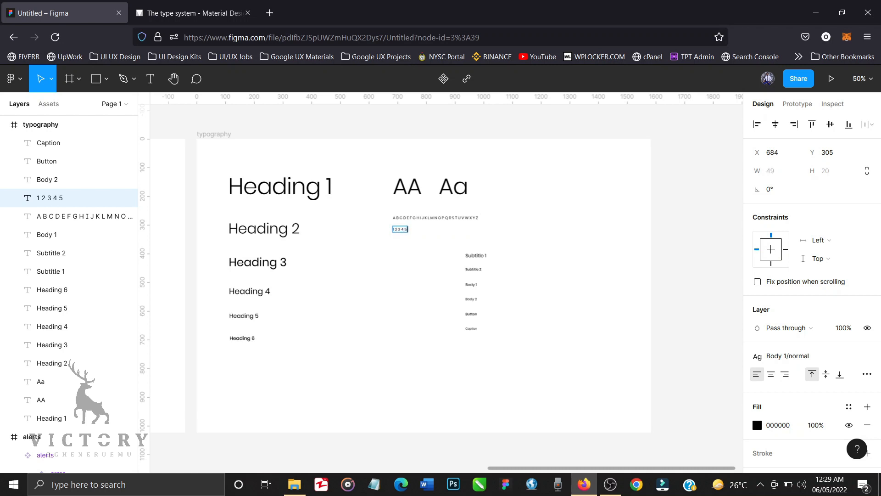
pyautogui.write(' 6 7 8 9 0')
pyautogui.press('Escape')
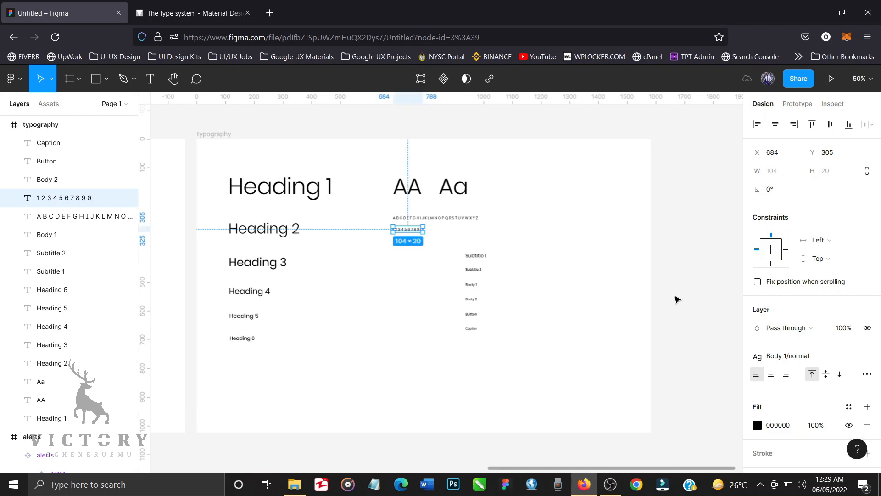
# Step: Duplicate the number line and move the copy straight down to Y 345
pyautogui.hotkey('ctrl', 'd')
pyautogui.hotkey('shift', 'Down')
pyautogui.hotkey('shift', 'Down')
pyautogui.hotkey('shift', 'Down')
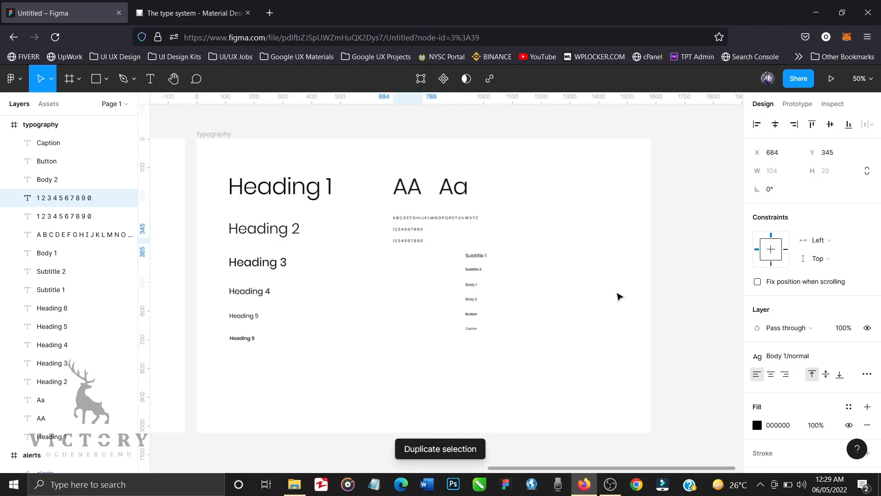
pyautogui.hotkey('shift', 'Down')
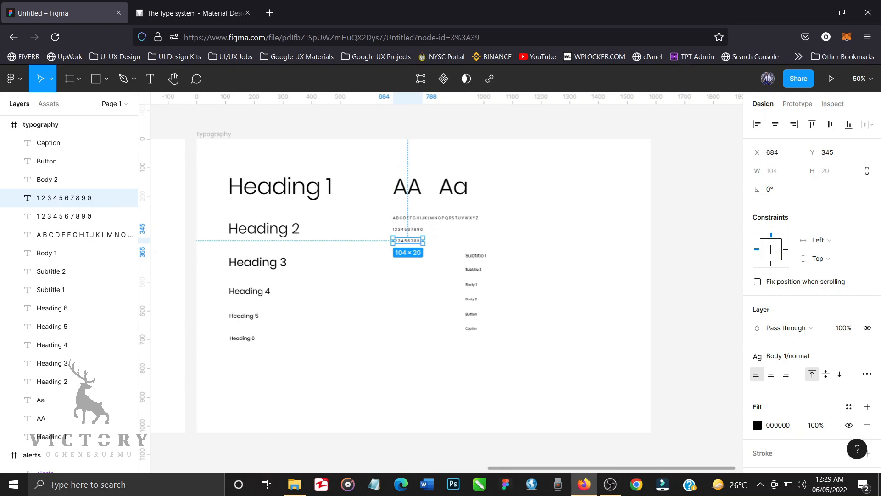
# Step: Replace the lower number line's text with "This is an example of a sentence written using the design guidelines"
pyautogui.press('Return')
pyautogui.write('Thi')
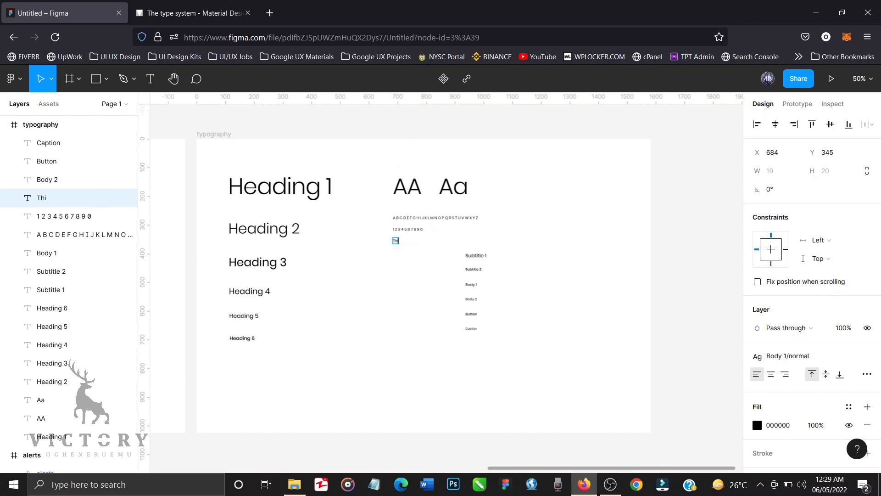
pyautogui.write('s is an example')
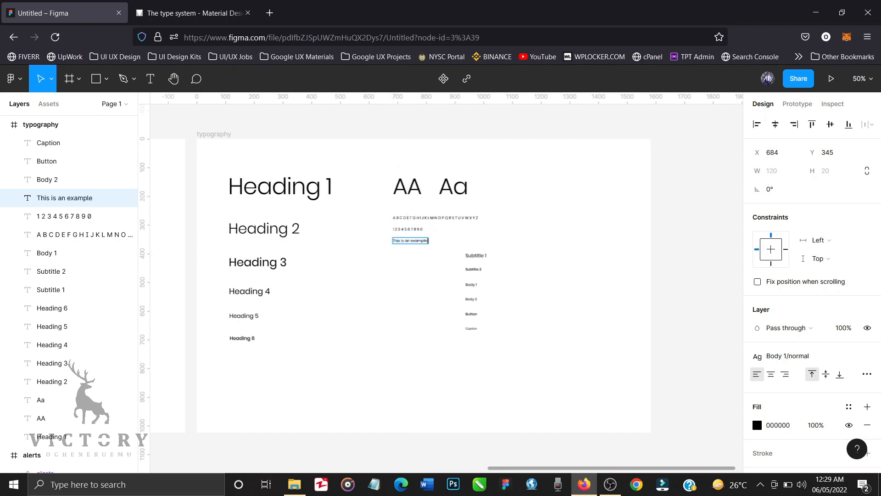
pyautogui.write(' of a')
pyautogui.hotkey('ctrl', '=')
pyautogui.write('sentenc')
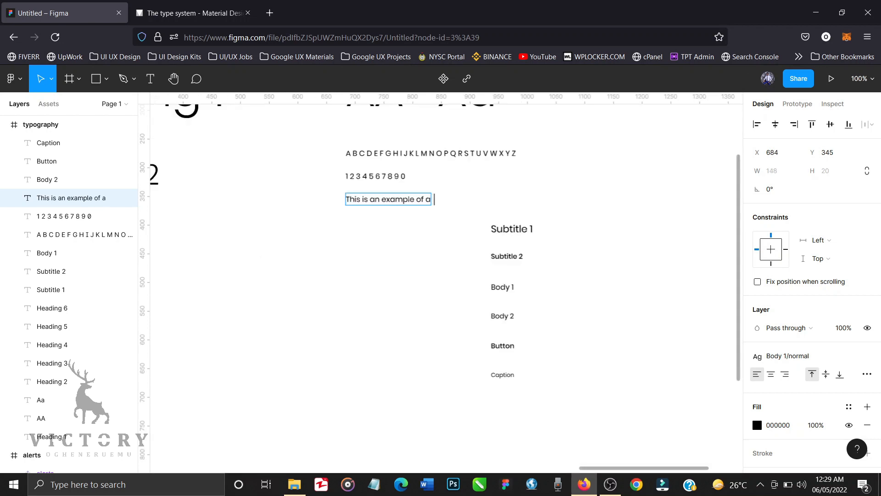
pyautogui.write('e writ')
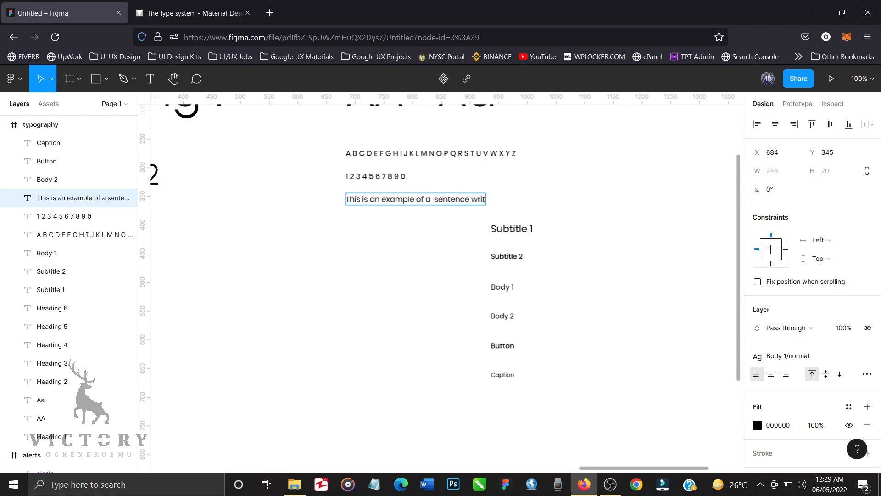
pyautogui.write('ten using the gui')
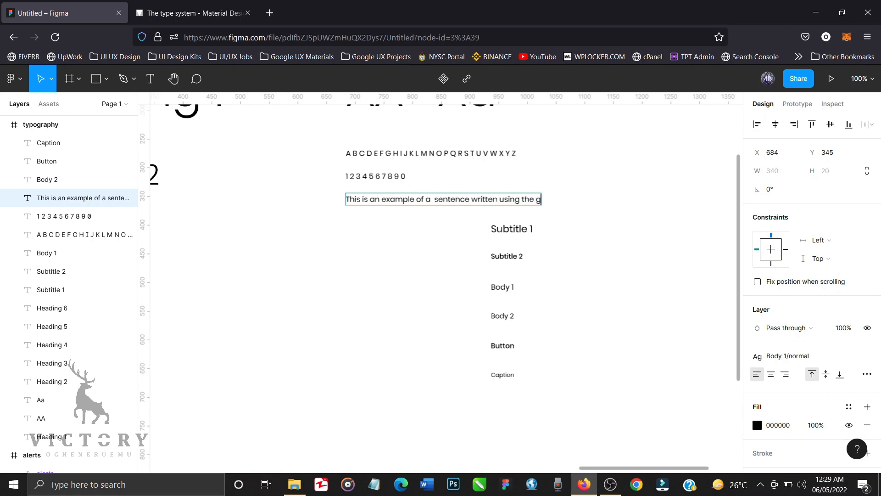
pyautogui.press('BackSpace')
pyautogui.press('BackSpace')
pyautogui.press('BackSpace')
pyautogui.write('design guide')
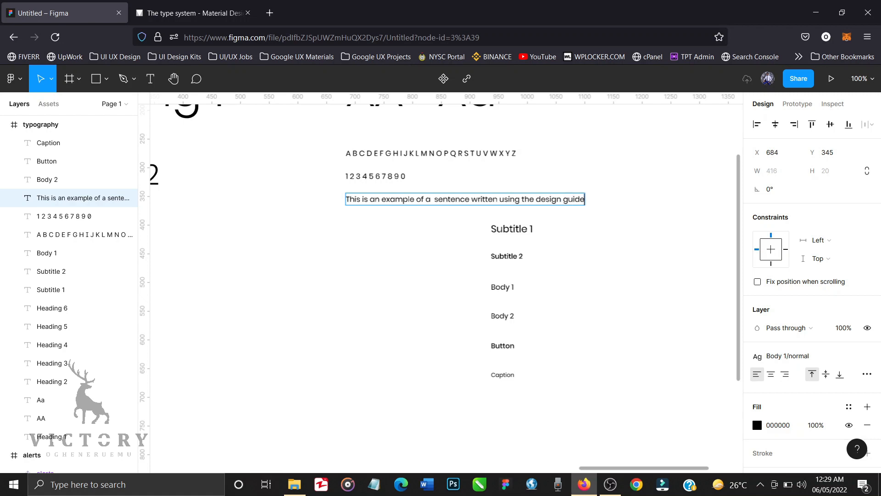
pyautogui.write('lines')
# Step: Add a second line to the example sentence reading "as recommended by Google in its Material Design System"
pyautogui.press('Return')
pyautogui.write('as re')
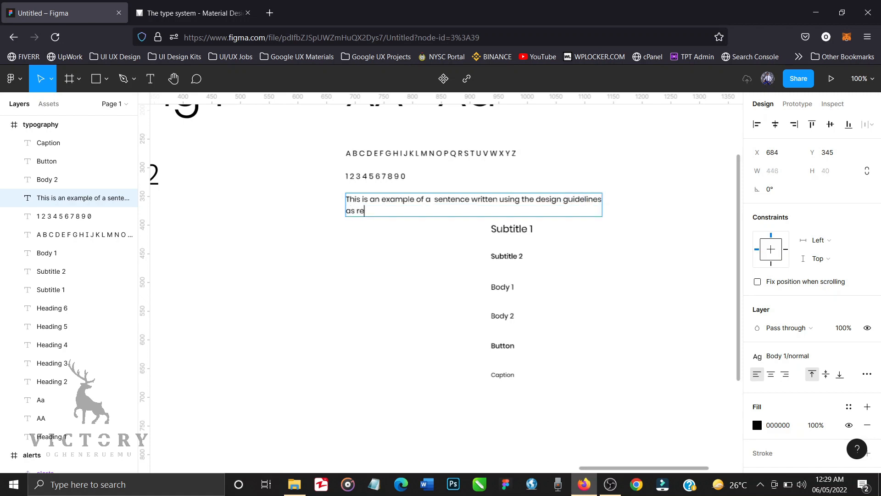
pyautogui.write('commended by Google in i')
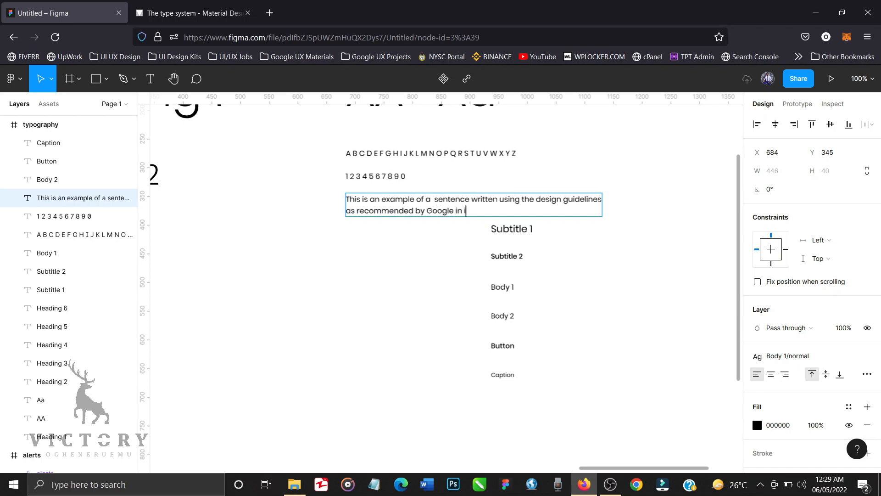
pyautogui.write('ts Material Design System')
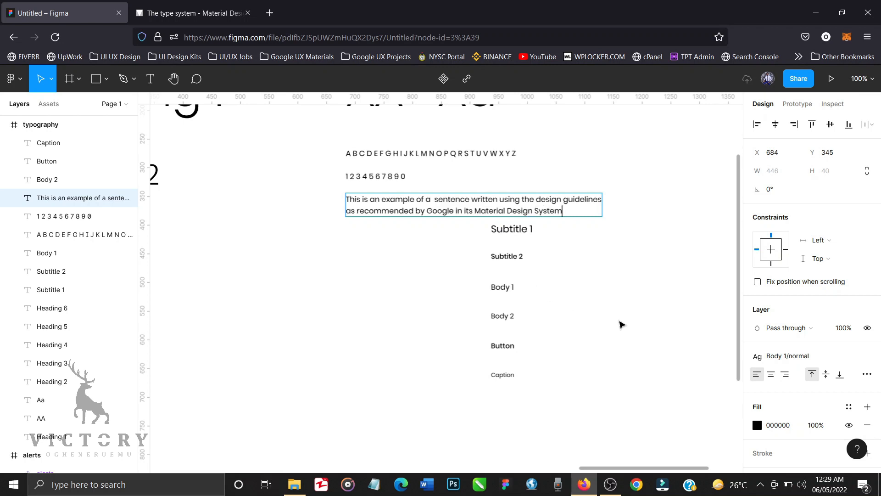
pyautogui.hotkey('ctrl', '-')
pyautogui.press('Escape')
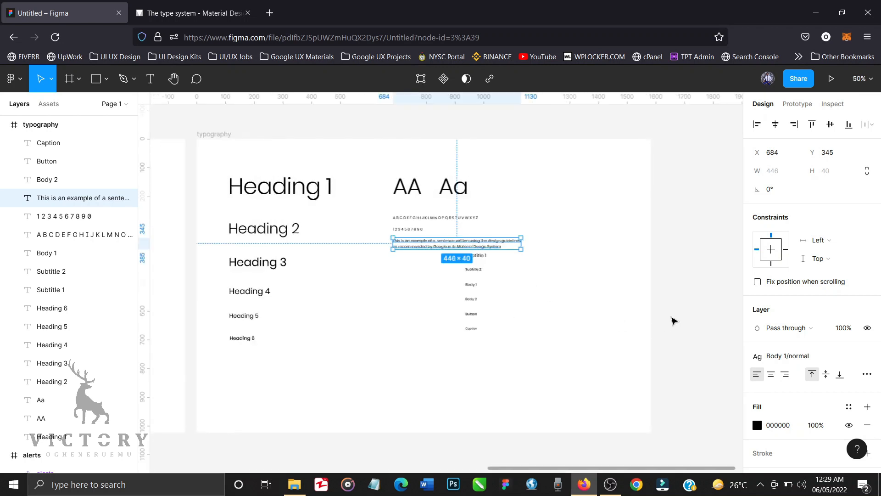
pyautogui.press('Escape')
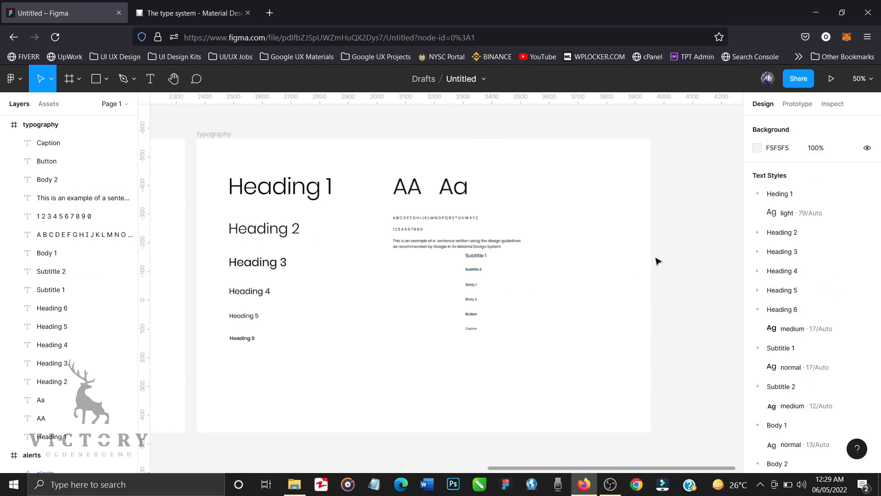
# Step: Move the six texts from Subtitle 1 to Caption together to X 684, just below the example sentence
pyautogui.moveTo(655, 257); pyautogui.dragTo(460, 346)
pyautogui.moveTo(484, 299); pyautogui.dragTo(408, 305)
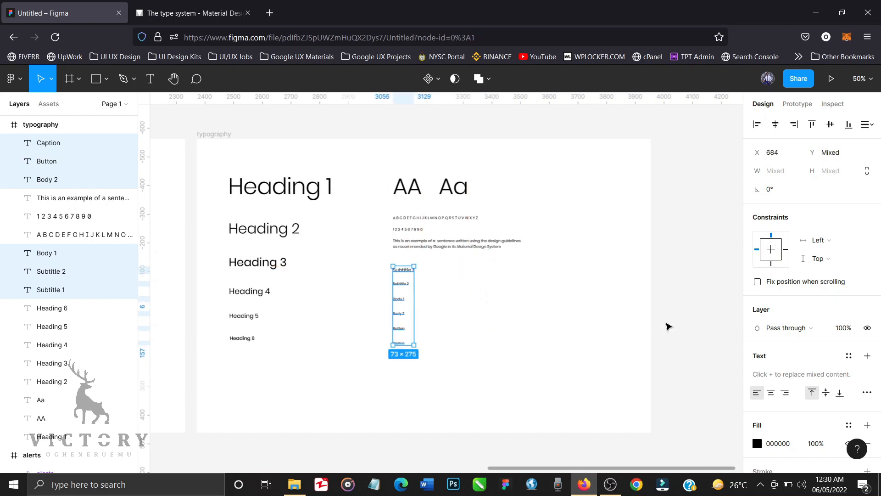
pyautogui.click(667, 326)
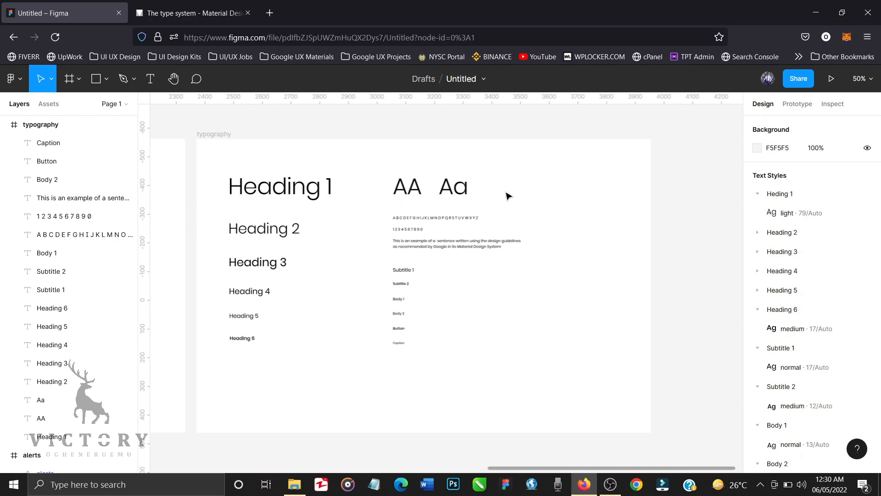
# Step: Duplicate the Aa text, place the copy at about X 1206, Y 701, and replace its text with "POPPINS"
pyautogui.click(462, 194)
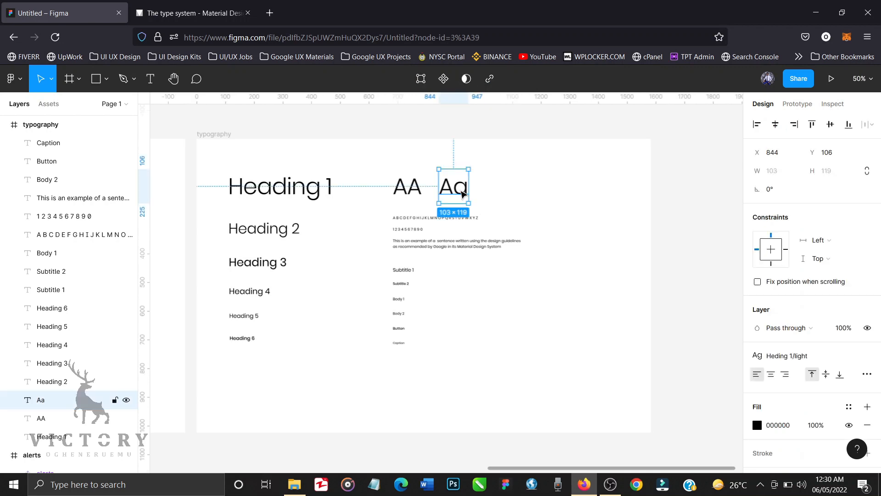
pyautogui.hotkey('ctrl', 'd')
pyautogui.moveTo(463, 194); pyautogui.dragTo(570, 365)
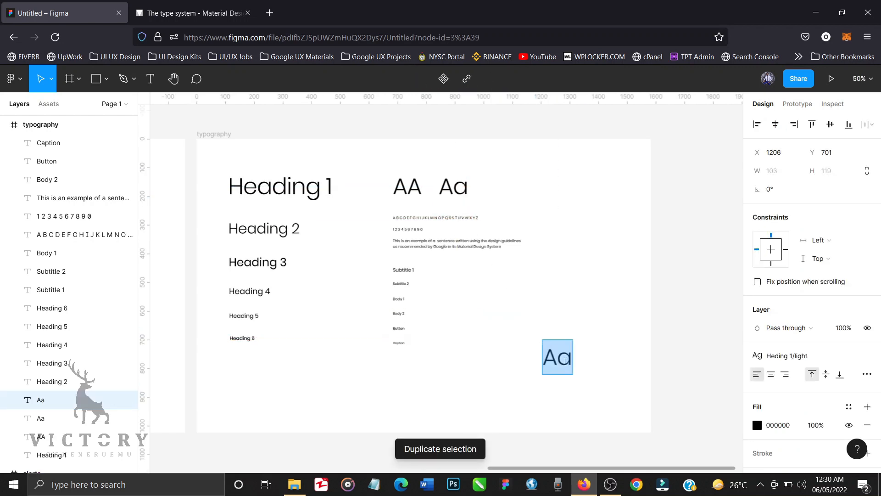
pyautogui.write('POPPINS')
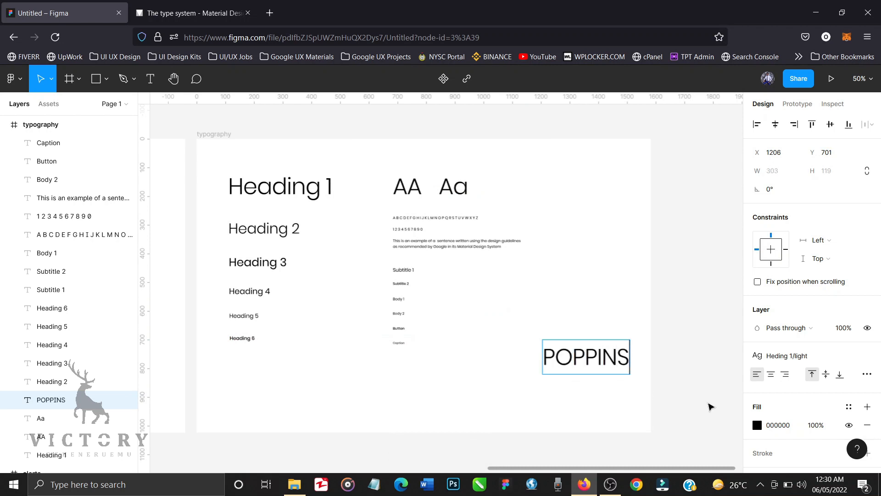
pyautogui.press('Escape')
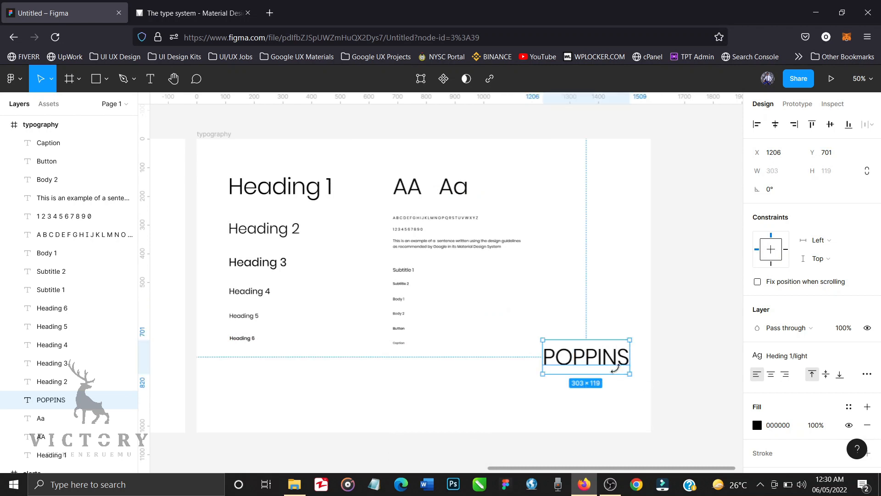
# Step: Move the POPPINS text to about X 1168, Y 781 near the typography frame's lower corner
pyautogui.moveTo(592, 362); pyautogui.dragTo(580, 362)
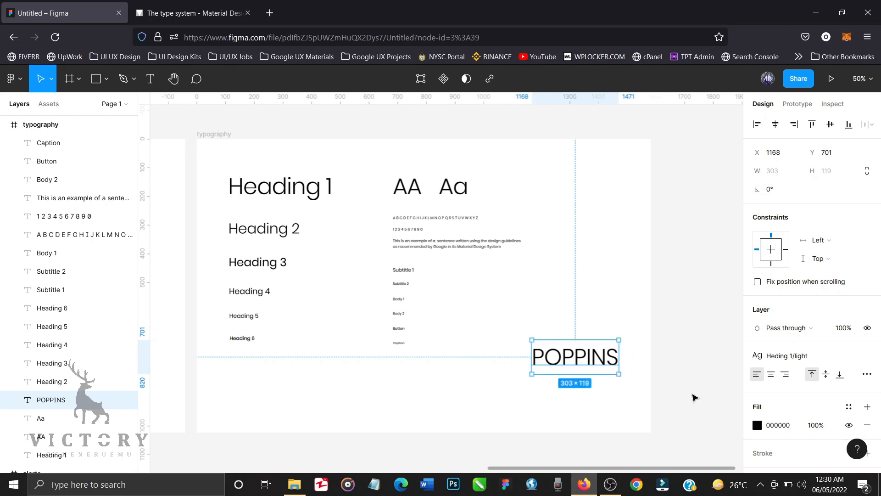
pyautogui.hotkey('shift', 'Down')
pyautogui.hotkey('shift', 'Down')
pyautogui.hotkey('shift', 'Down')
pyautogui.hotkey('shift', 'Down')
pyautogui.hotkey('shift', 'Down')
pyautogui.hotkey('shift', 'Down')
pyautogui.hotkey('shift', 'Down')
pyautogui.hotkey('shift', 'Down')
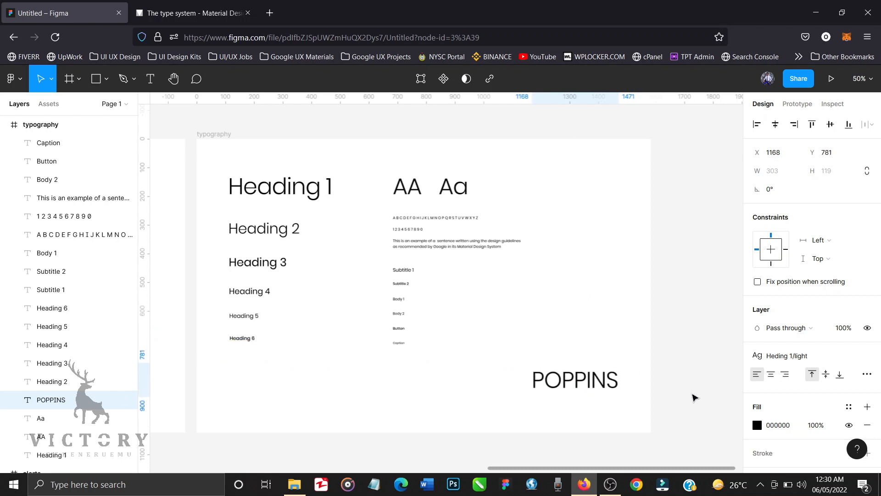
pyautogui.click(693, 396)
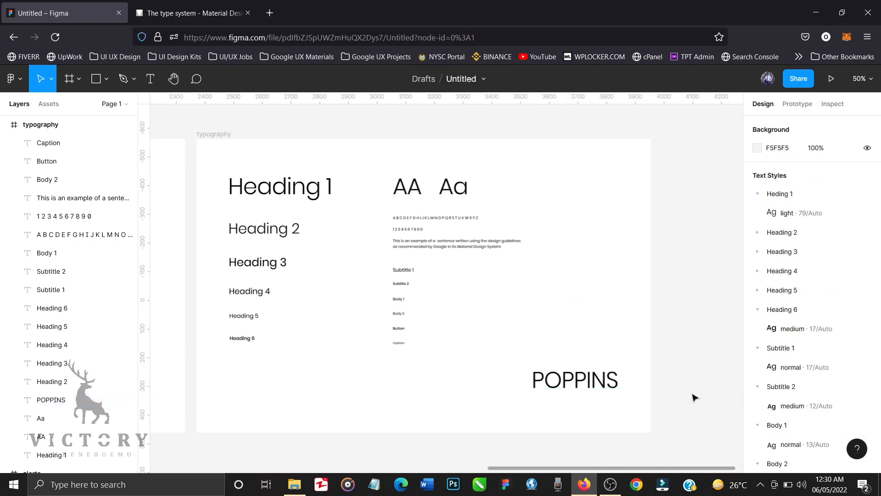